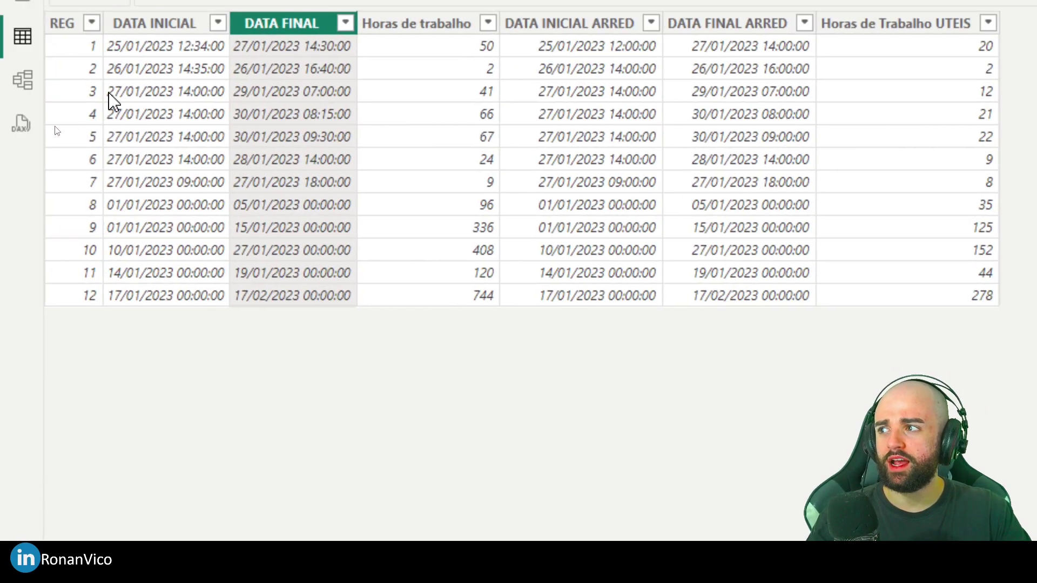
click(155, 24)
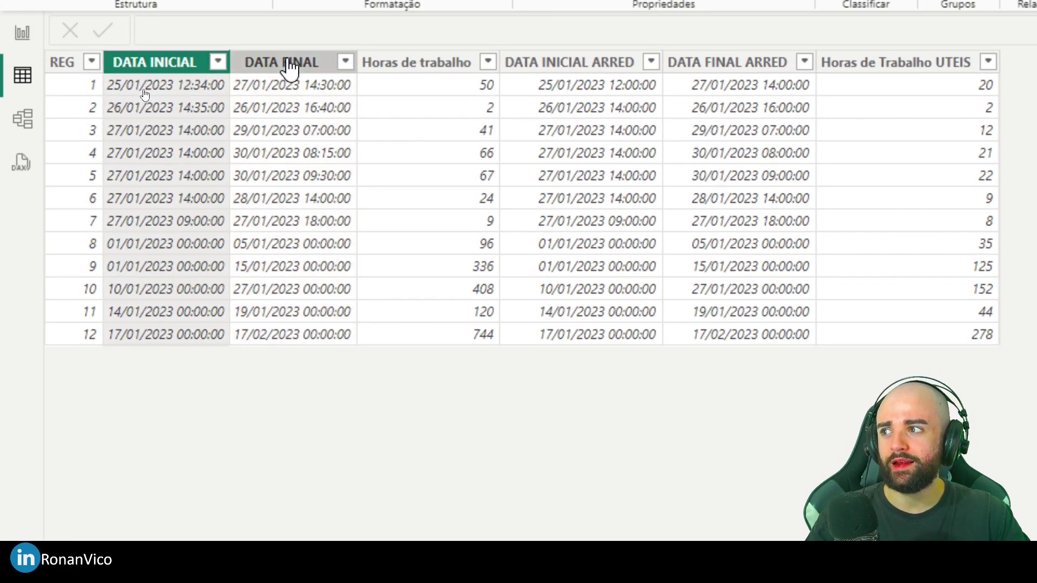
click(282, 26)
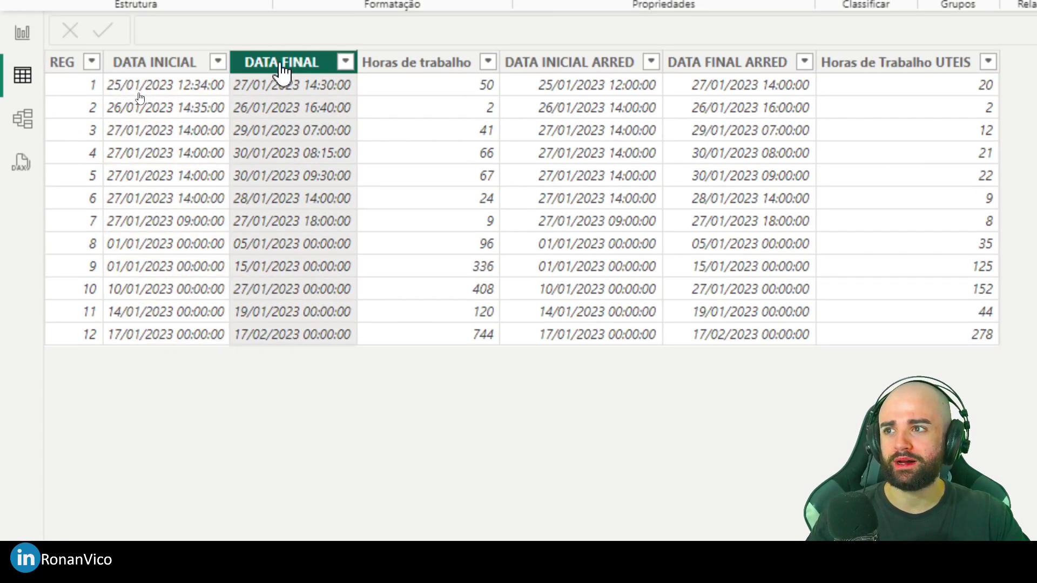
click(178, 73)
click(268, 71)
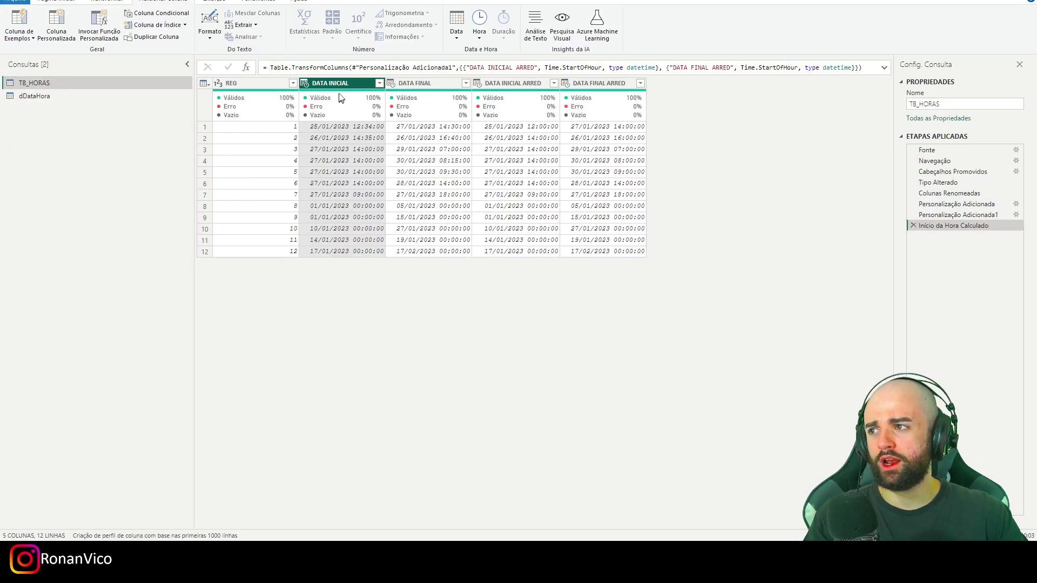
Step: Duplicate the DATA INICIAL and DATA FINAL columns in the TB_HORAS query
right_click(340, 96)
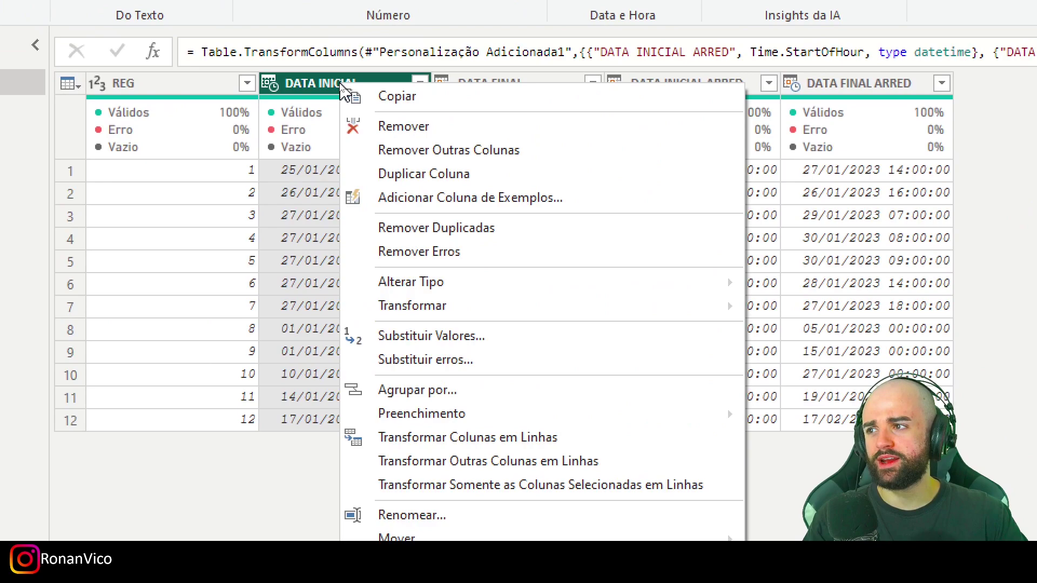
click(440, 181)
right_click(483, 84)
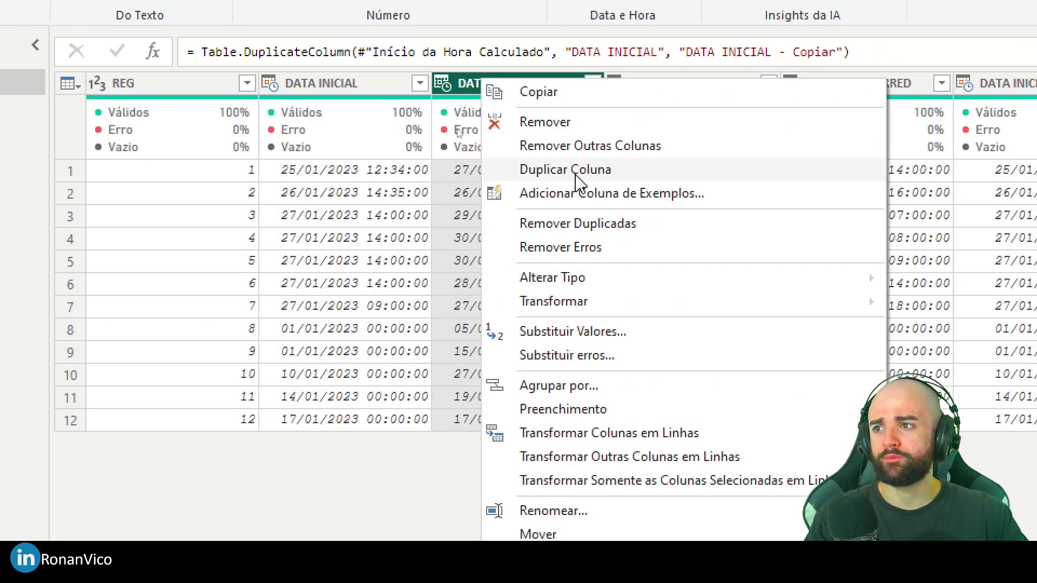
click(576, 176)
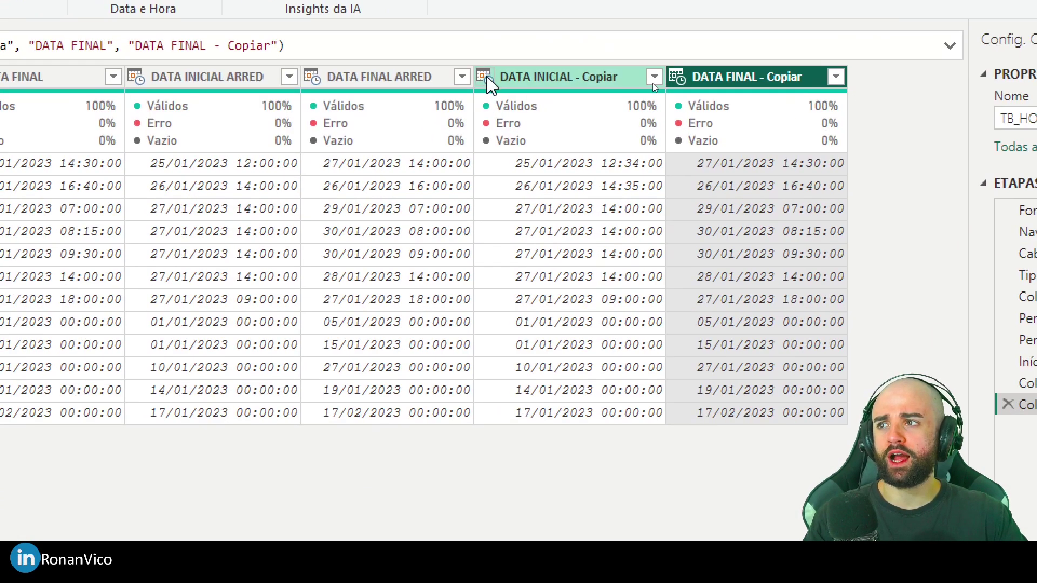
Step: Change the data type of both copied columns, DATA INICIAL - Copiar and DATA FINAL - Copiar, to date
click(488, 80)
click(574, 224)
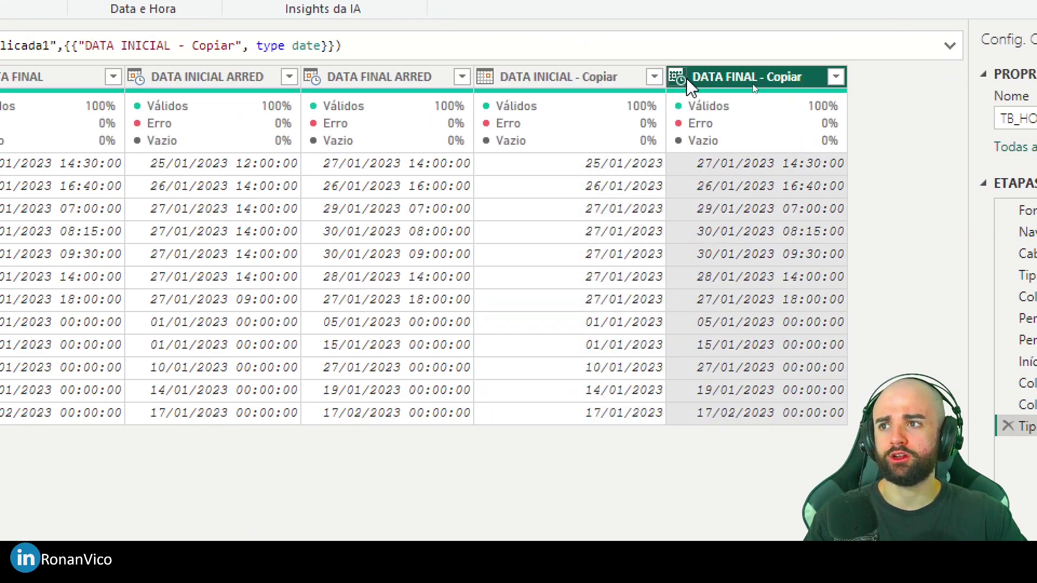
click(679, 79)
click(715, 157)
Step: Rename the two copied date columns as DT INICIAL and DT FINAL
double_click(605, 77)
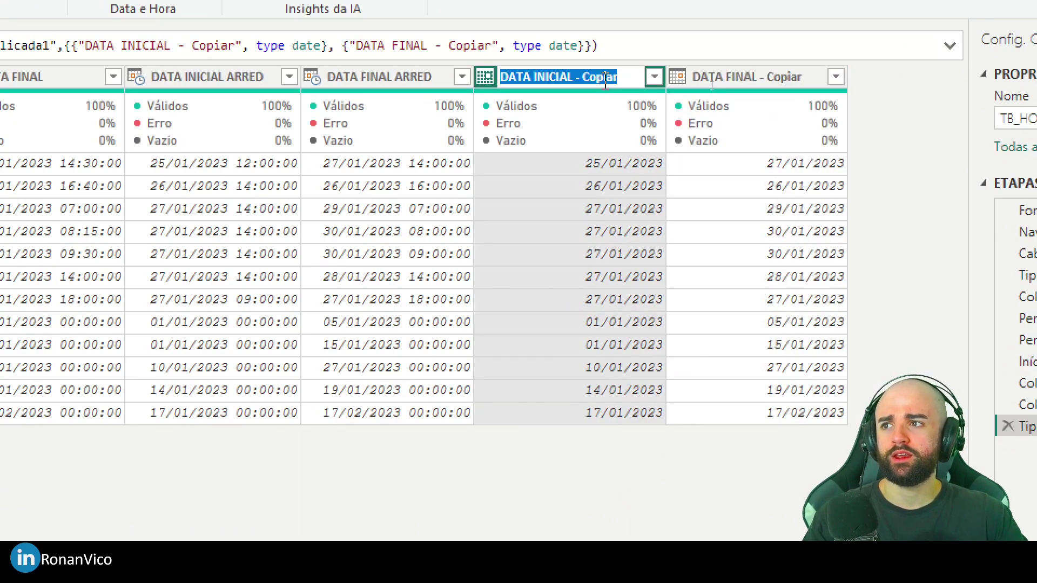
text(DA)
key(BackSpace)
text(T INICIAL)
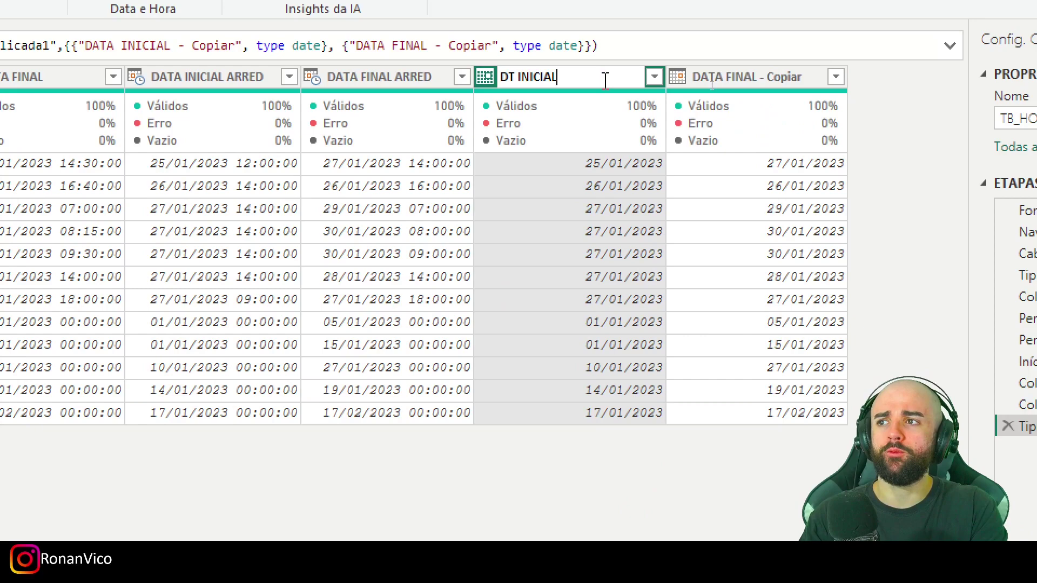
double_click(716, 76)
text(DT FIN)
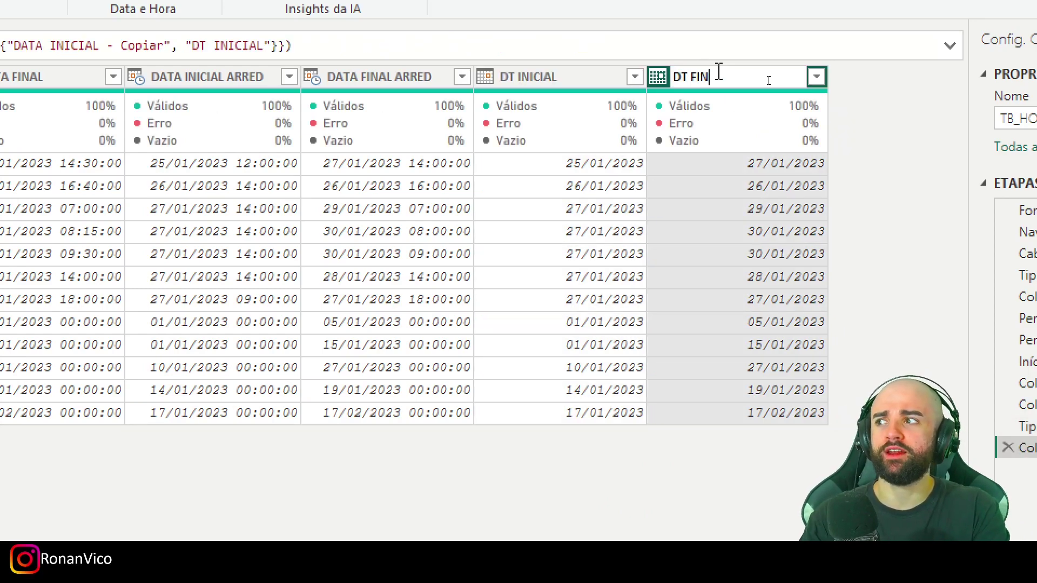
text(AL)
key(Return)
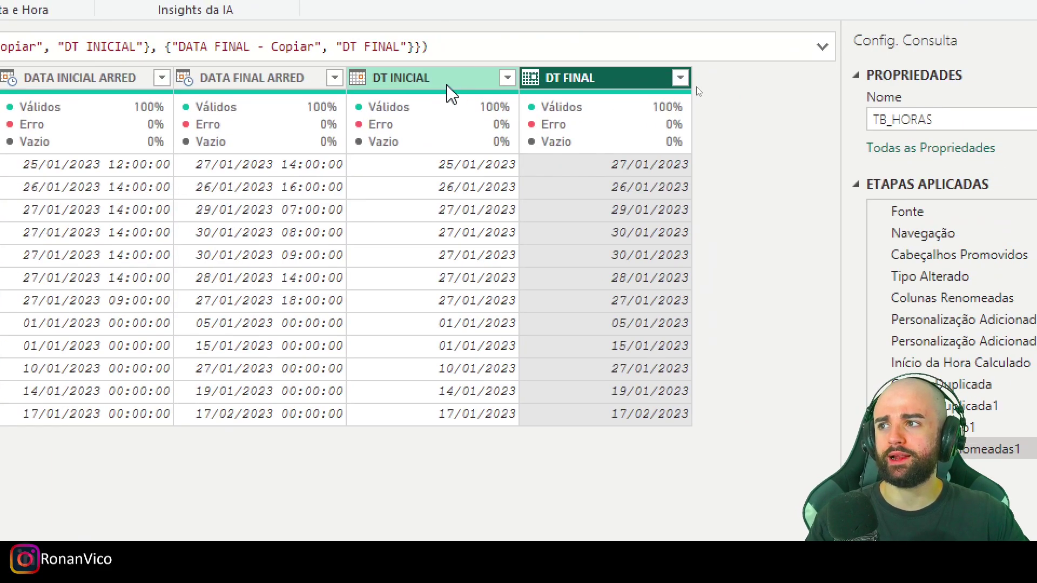
Step: Apply the query changes to the model and close the query editor
click(697, 85)
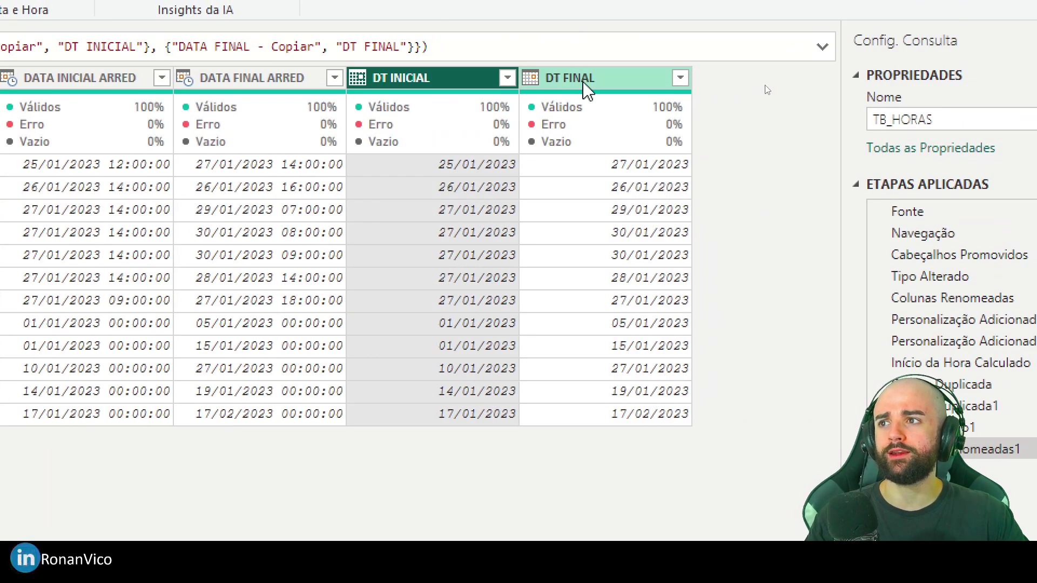
click(584, 84)
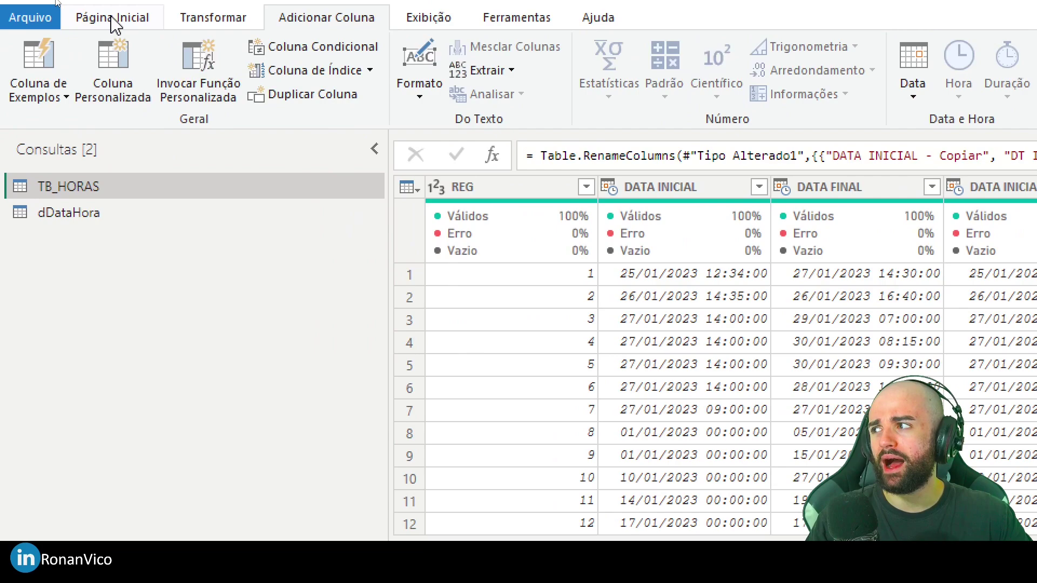
click(56, 2)
click(37, 95)
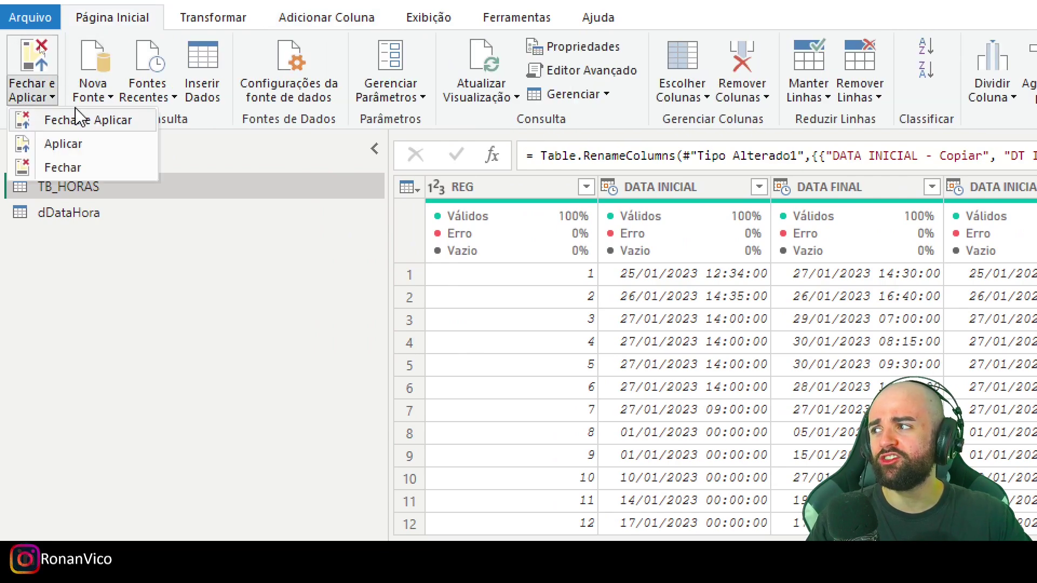
click(76, 117)
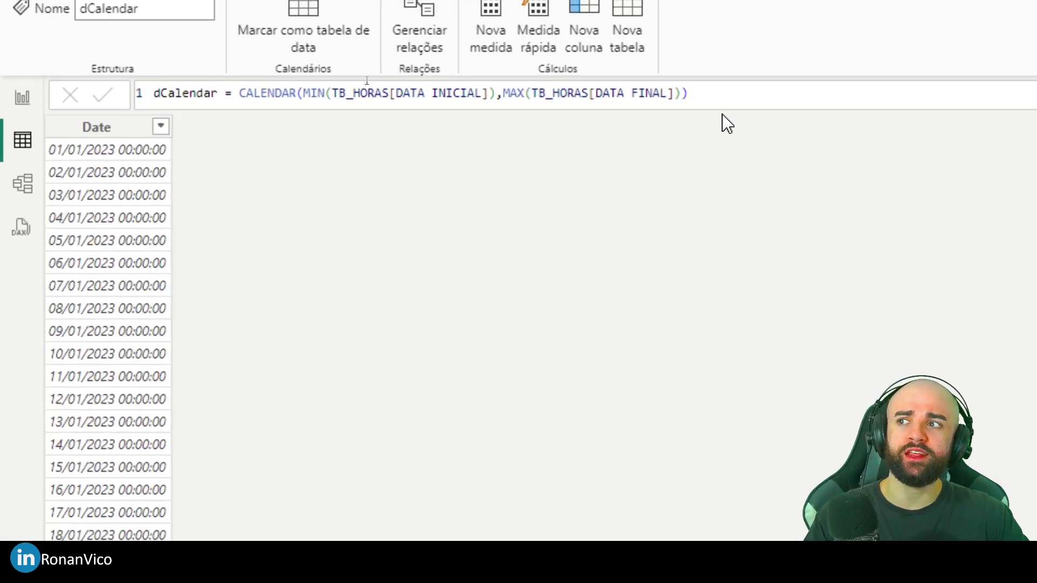
Step: Examine the CALENDAR formula of the dCalendar table and its references to TB_HORAS
drag(753, 92, 242, 93)
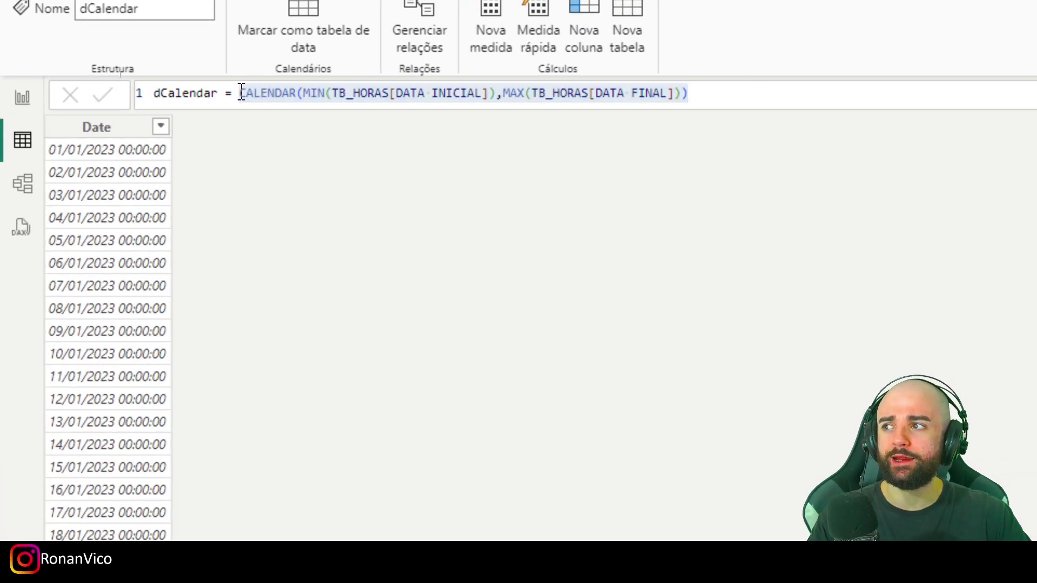
click(364, 92)
click(564, 92)
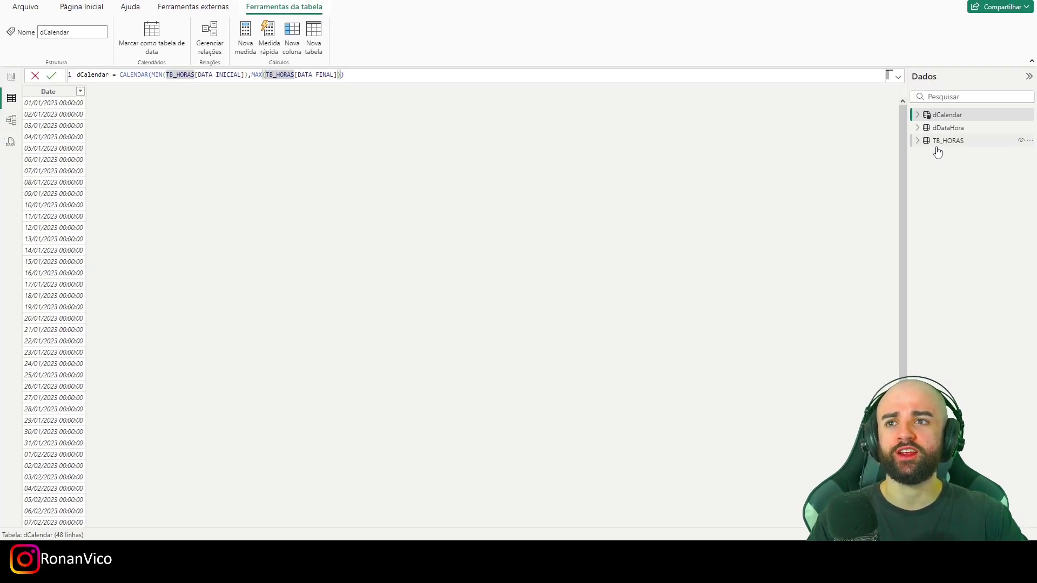
Step: Format the DT INICIAL and DT FINAL columns of TB_HORAS as dd/mm/yyyy dates
click(948, 141)
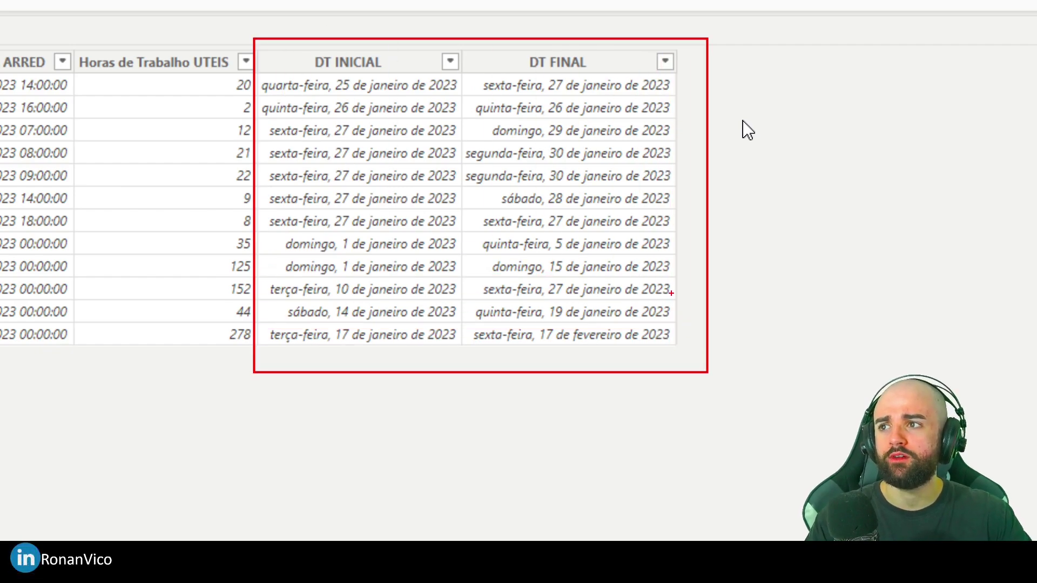
click(484, 63)
click(384, 63)
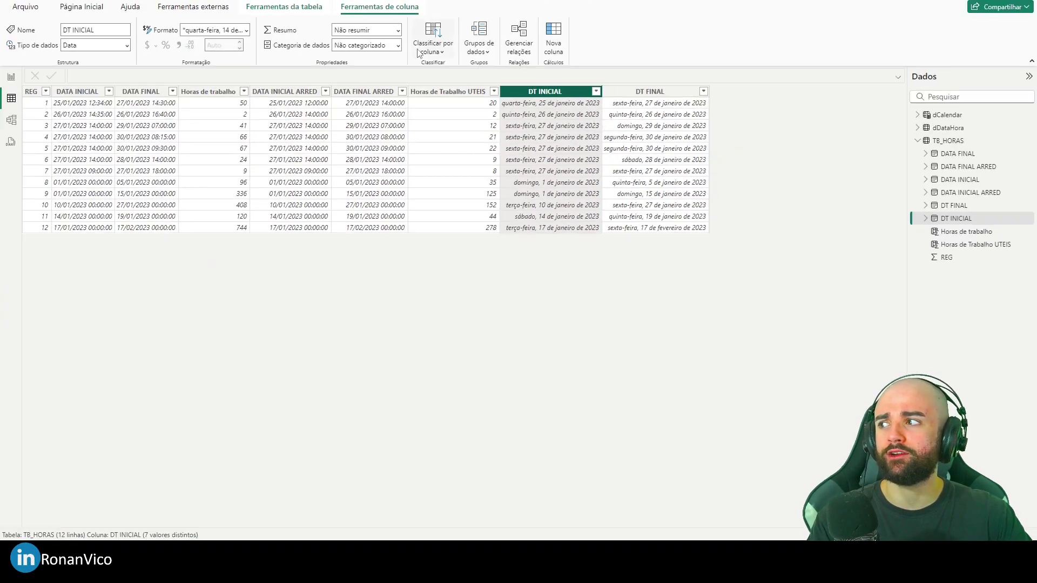
click(246, 30)
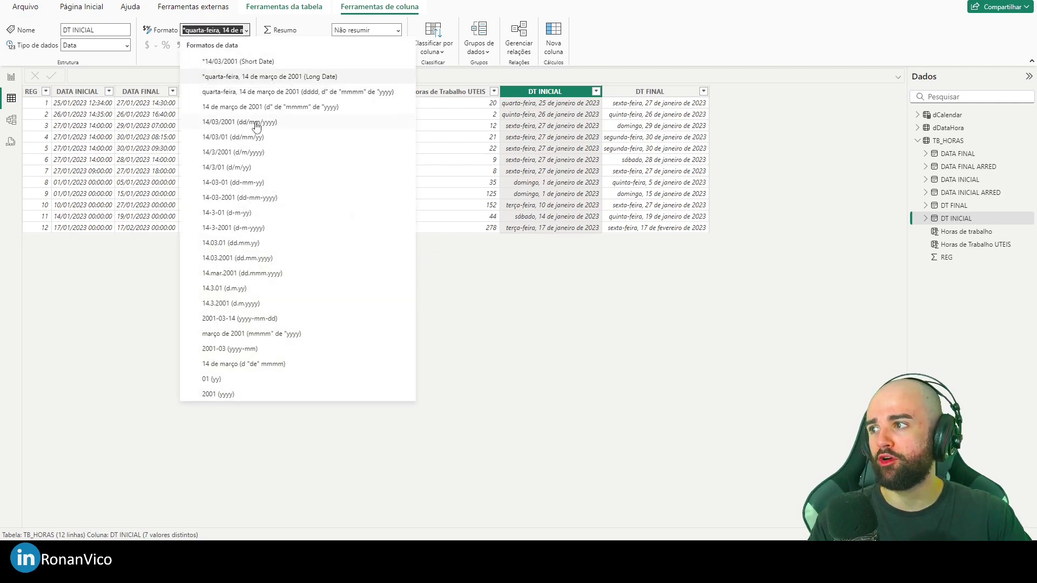
key(Escape)
click(620, 92)
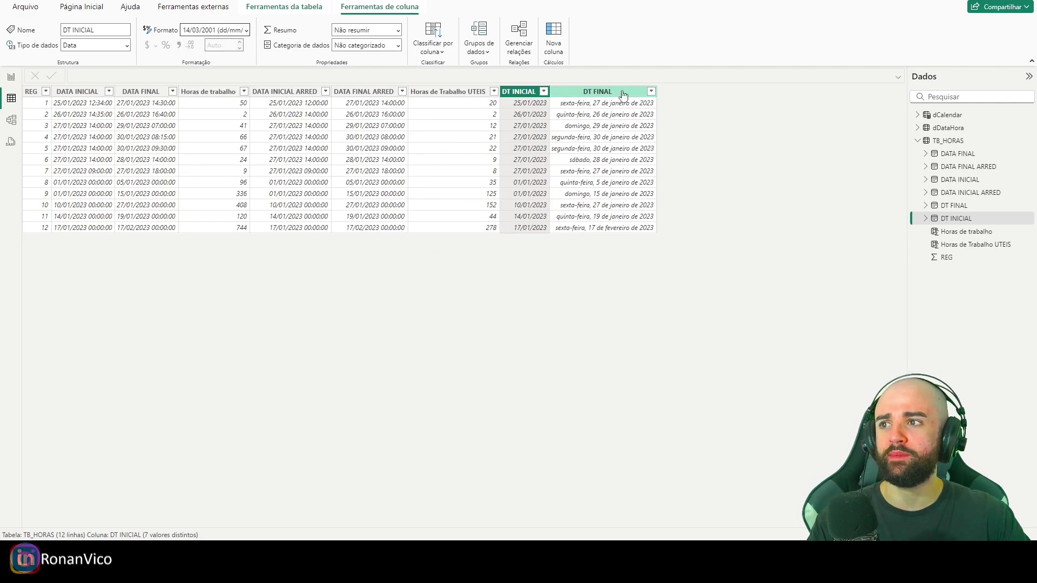
click(247, 30)
click(229, 122)
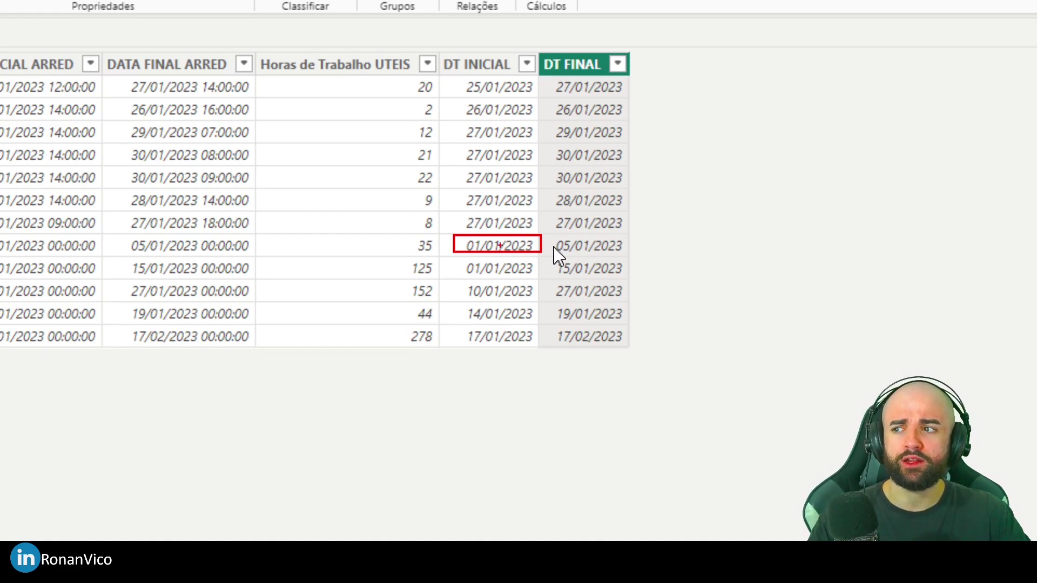
drag(552, 232, 673, 256)
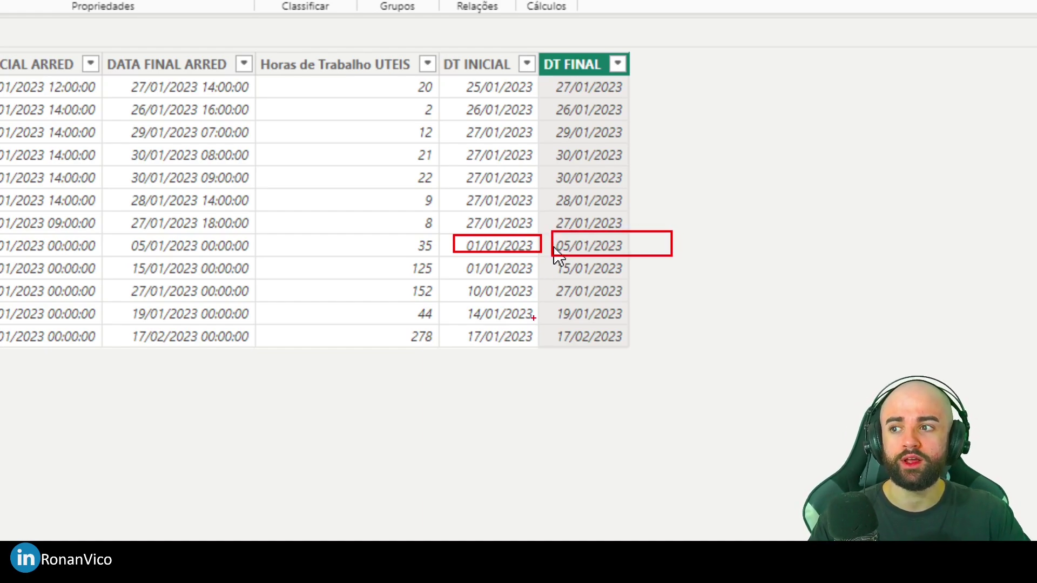
text(t01/01)
key(Return)
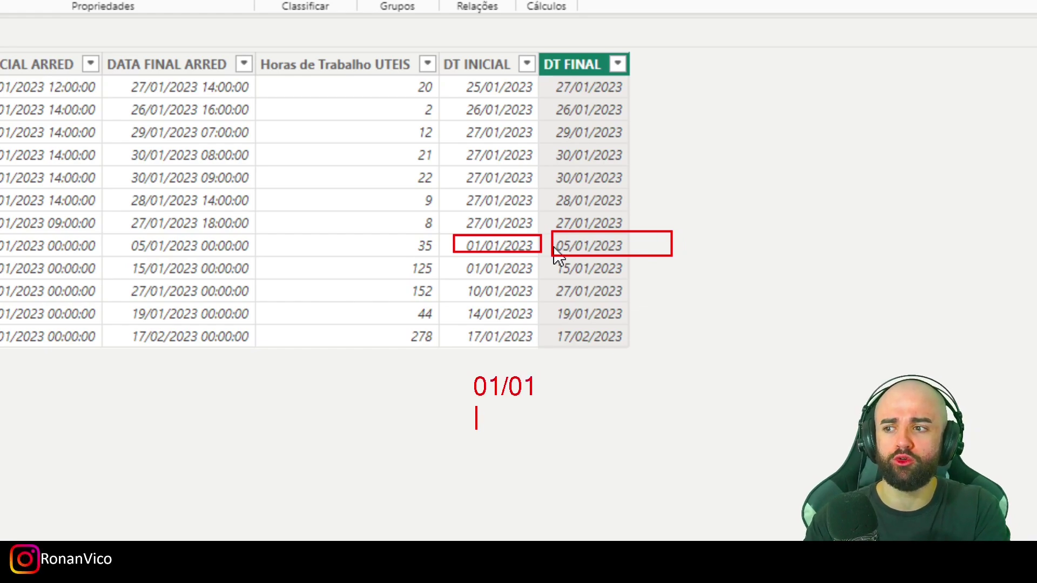
text(02/01)
key(Return)
text(/0)
key(BackSpace)
key(BackSpace)
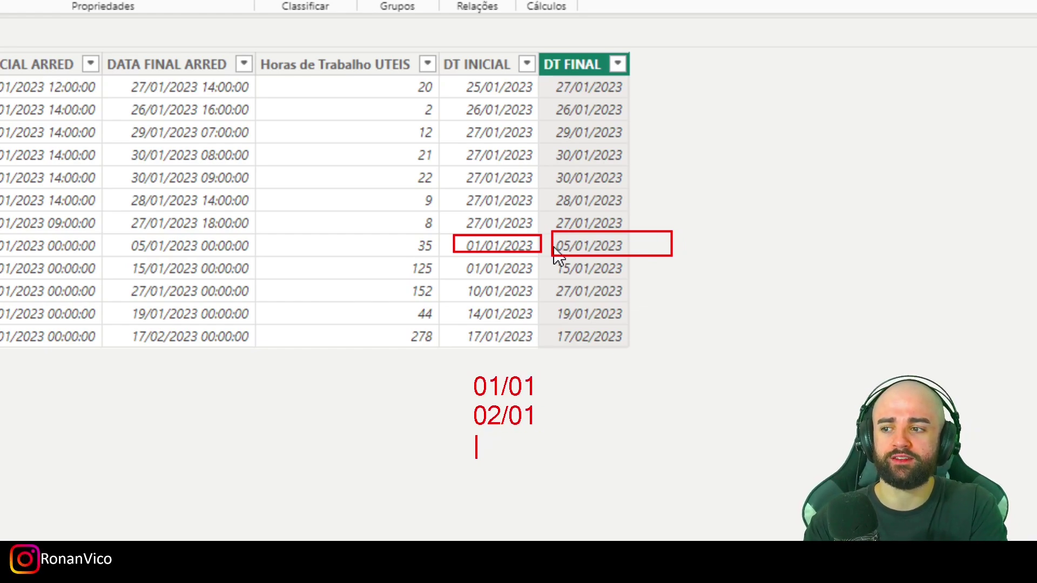
text(03/01)
key(Return)
text(04/01)
key(Return)
text(/)
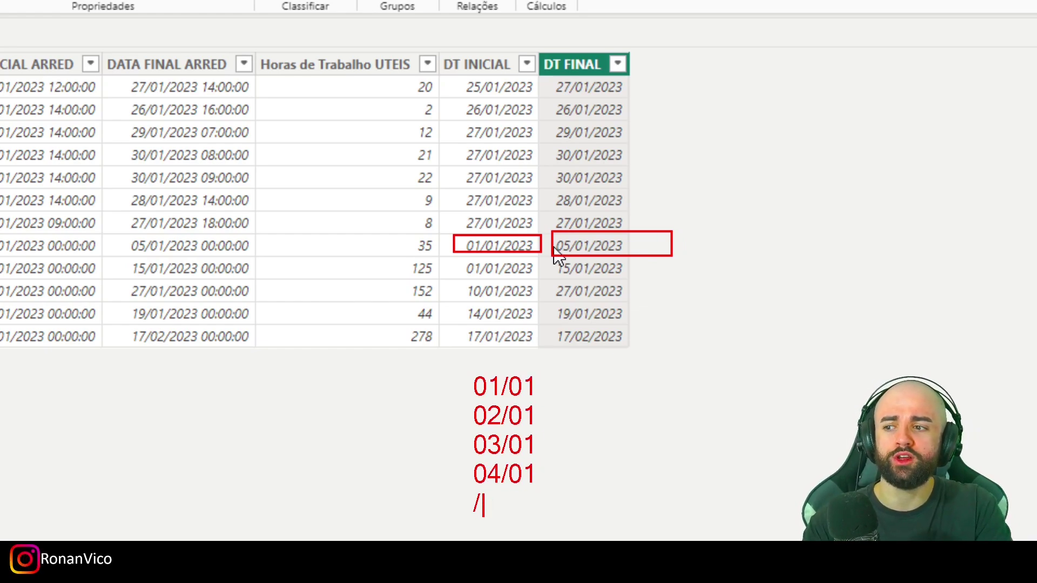
text(01 05)
key(BackSpace)
key(BackSpace)
key(BackSpace)
text(05/01)
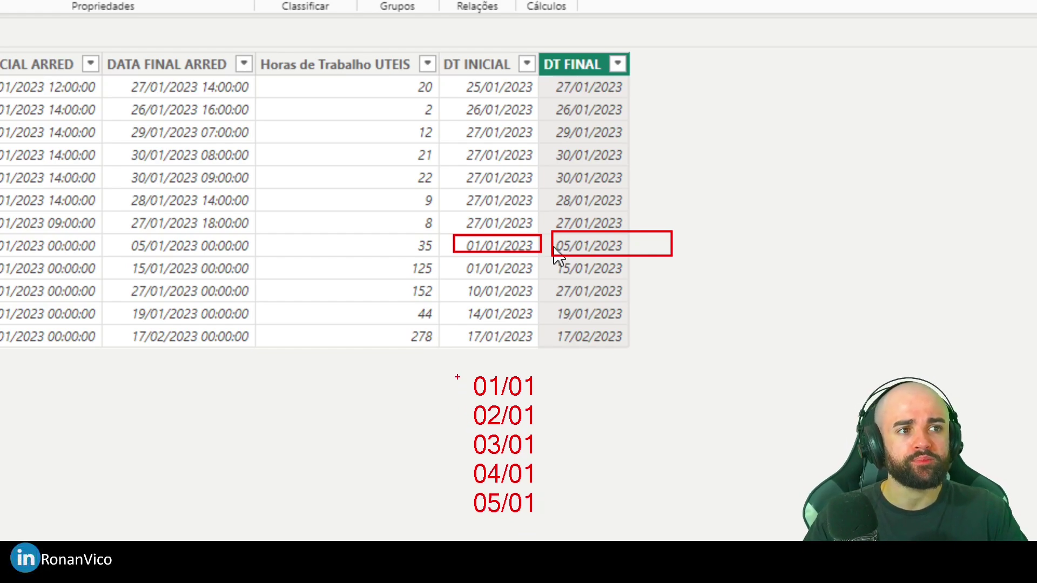
mouse_move(458, 366)
mouse_down()
mouse_move(512, 478)
mouse_move(552, 520)
mouse_up()
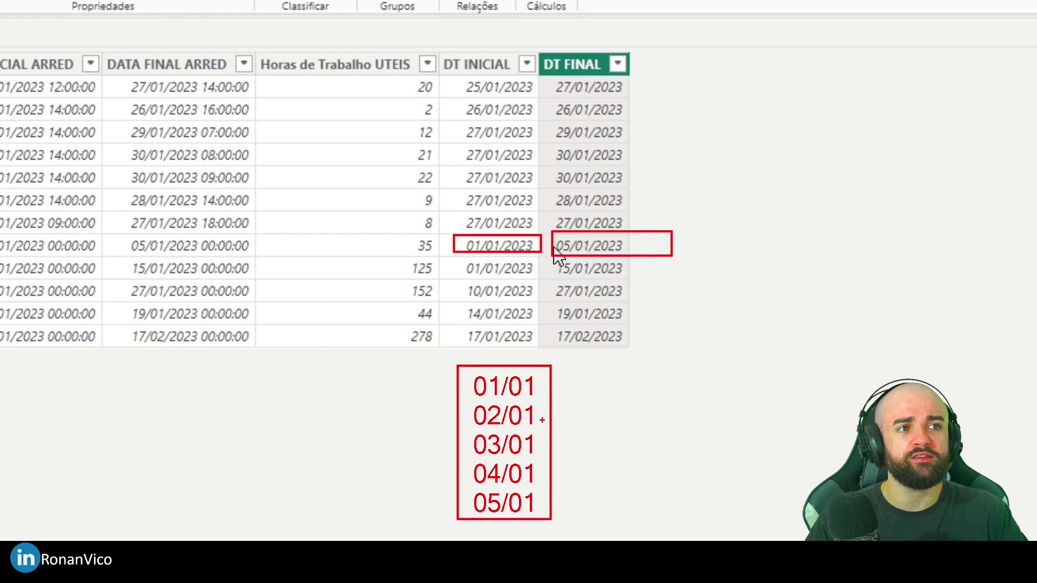
drag(541, 419, 542, 457)
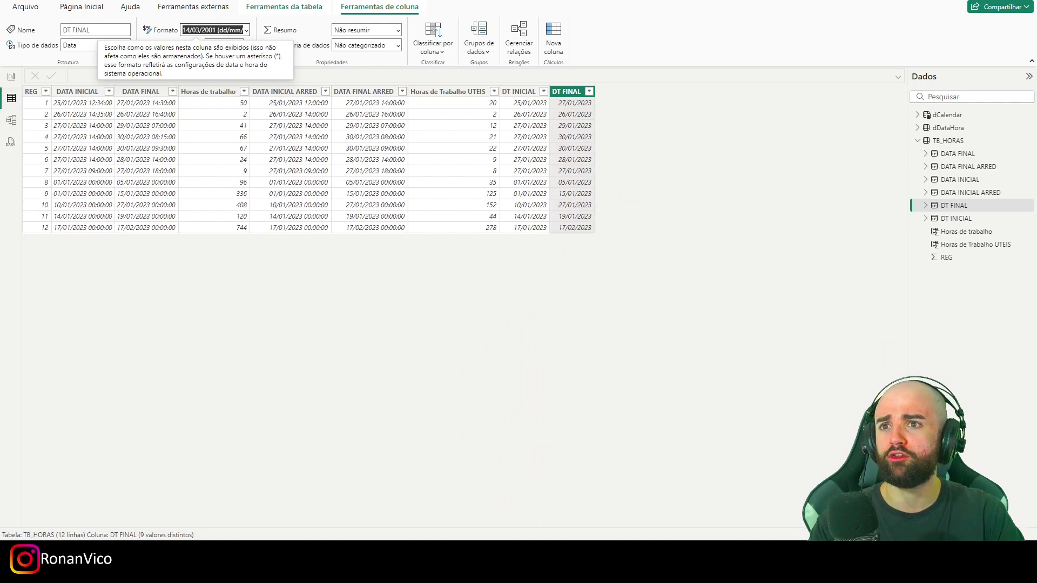
Step: Create a new calculated table and name it dCalendar_Teste in its formula
click(918, 143)
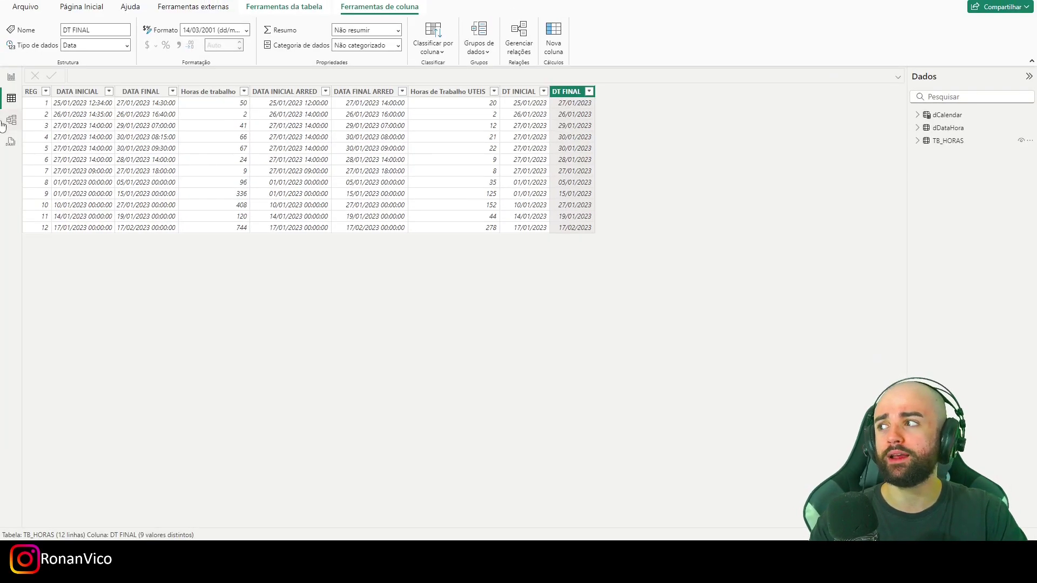
click(11, 76)
click(12, 98)
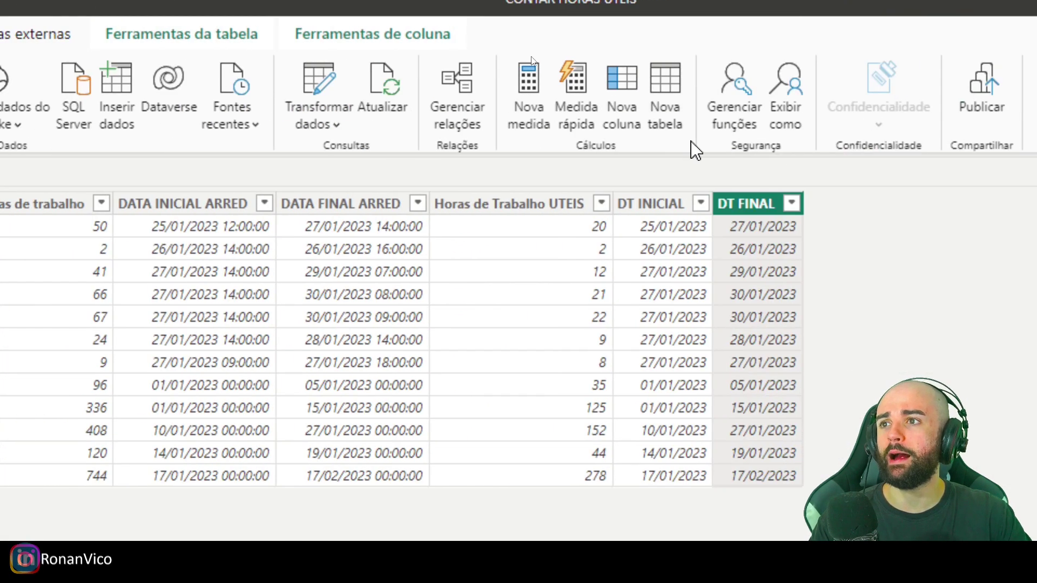
click(664, 118)
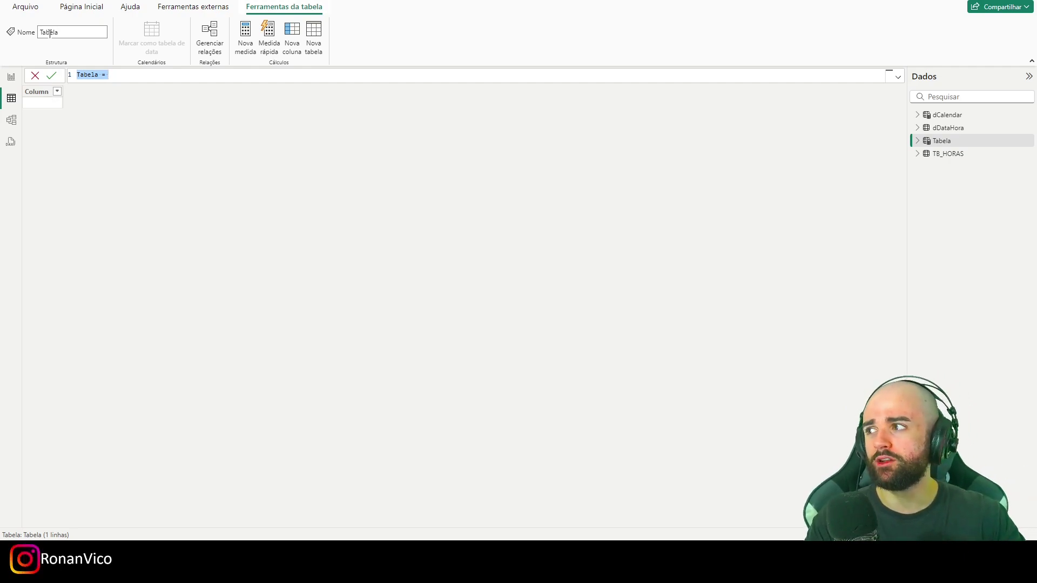
text(dCalendar_)
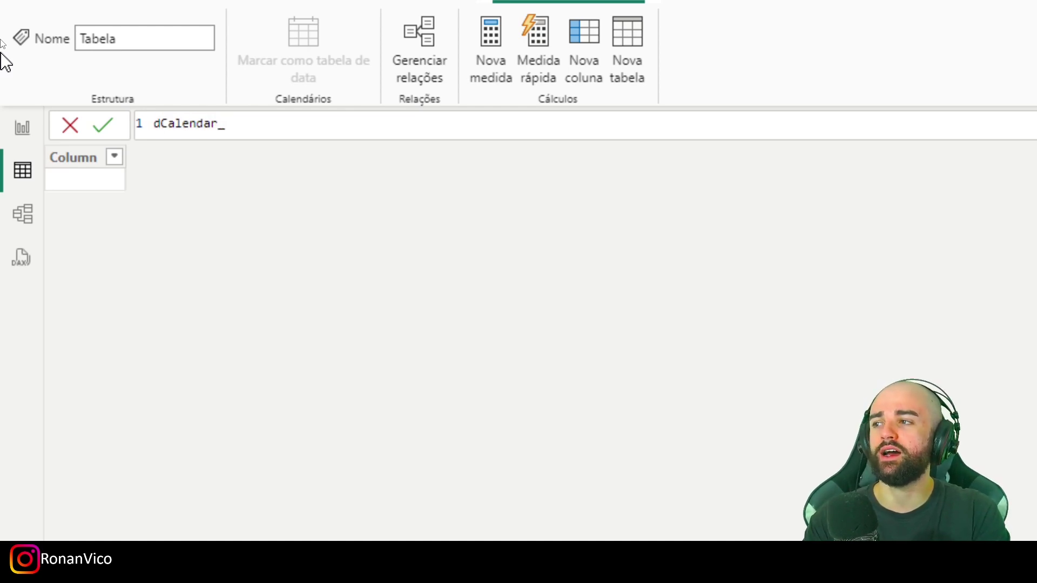
text(Teste)
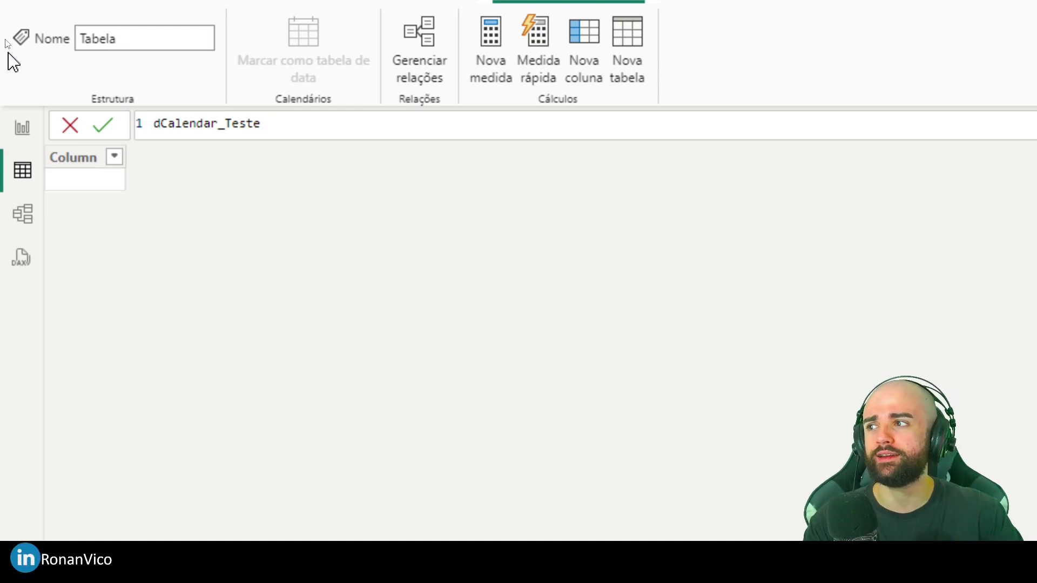
text( =)
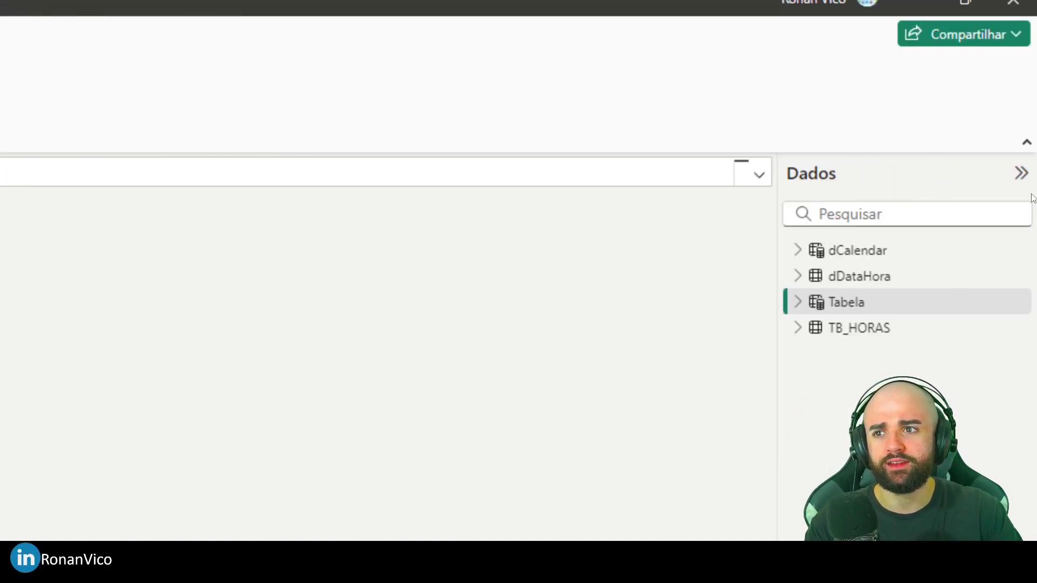
Step: Enter the CALENDAR function without arguments as the dCalendar_Teste formula and expand the fields of TB_HORAS
text( Ca)
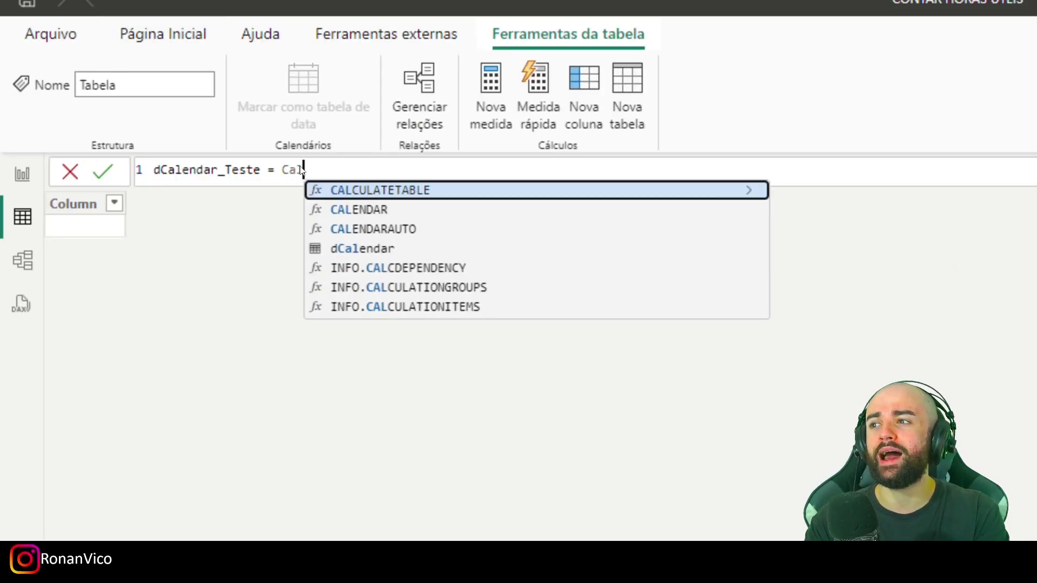
key(Down)
key(Tab)
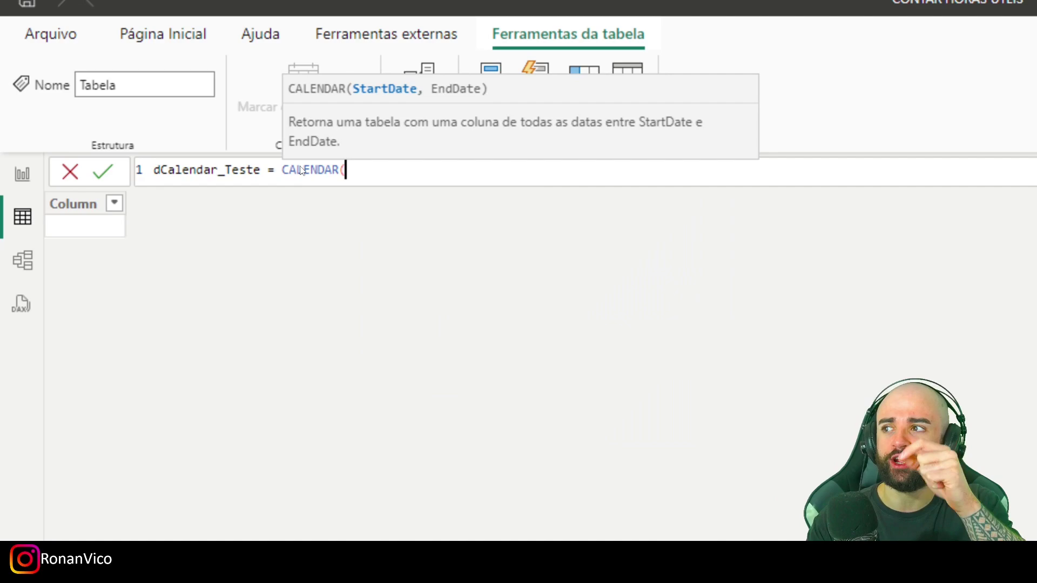
mouse_move(349, 78)
mouse_down()
mouse_move(417, 101)
mouse_move(485, 99)
mouse_up()
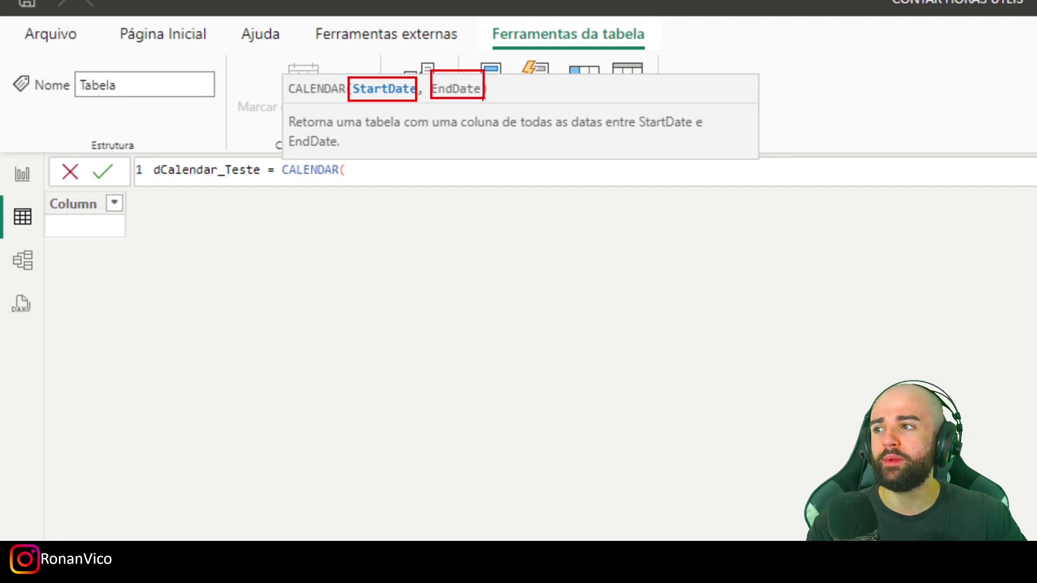
key(Escape)
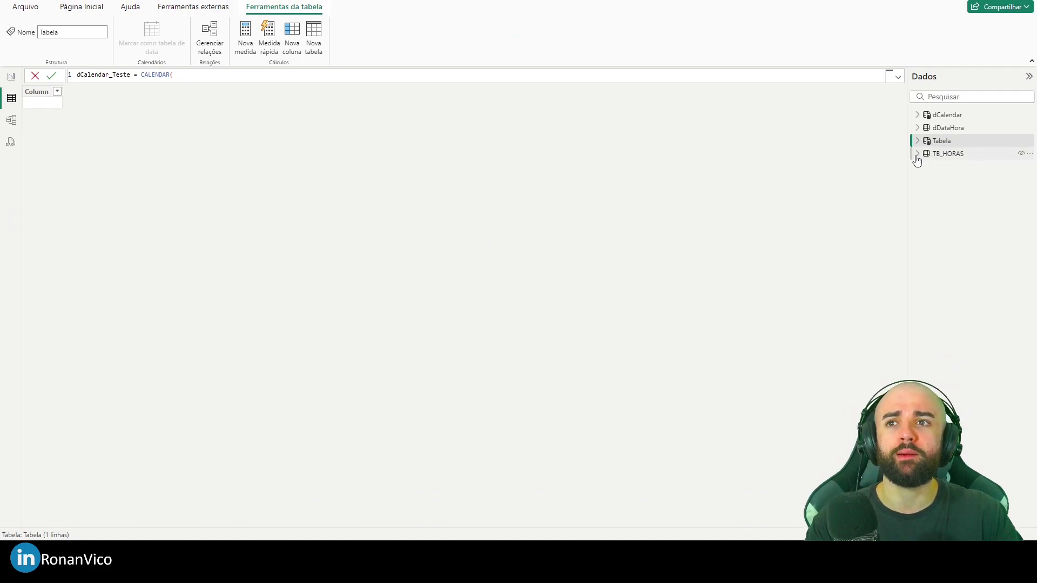
key(Return)
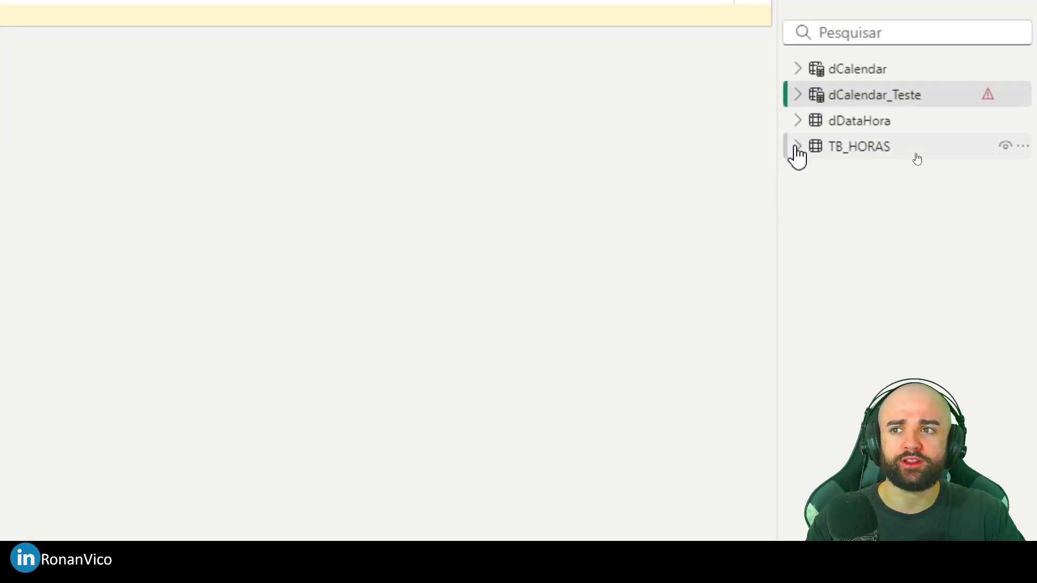
click(798, 148)
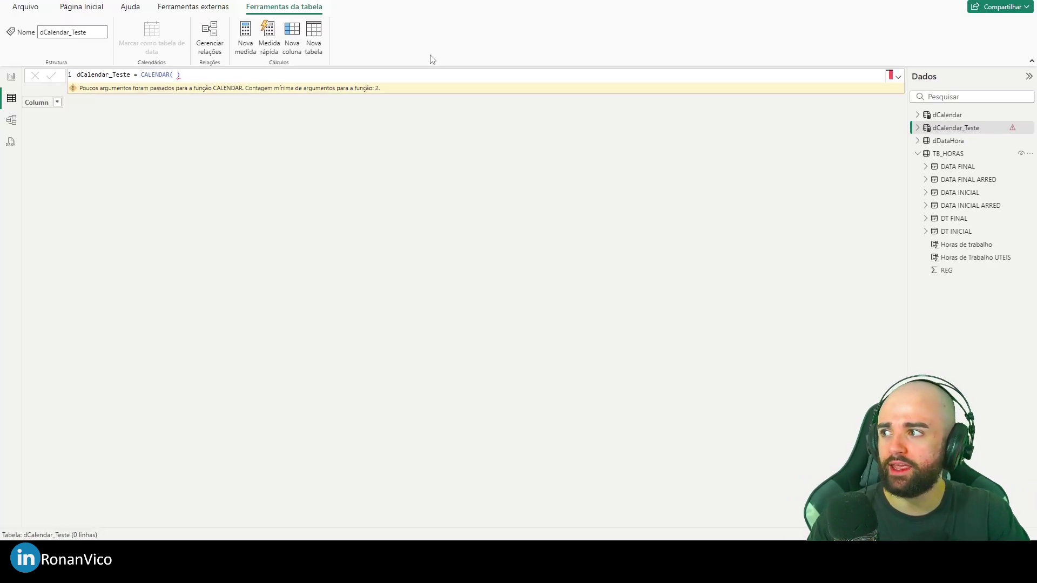
Step: Set the CALENDAR start date to min(TB_HORAS[DT INICIAL])
click(173, 77)
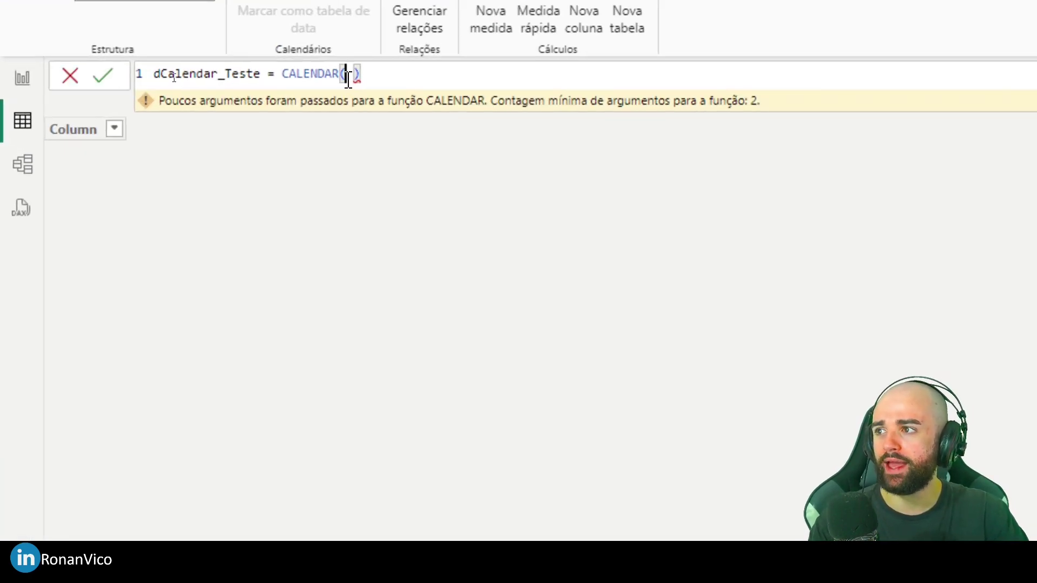
text(min)
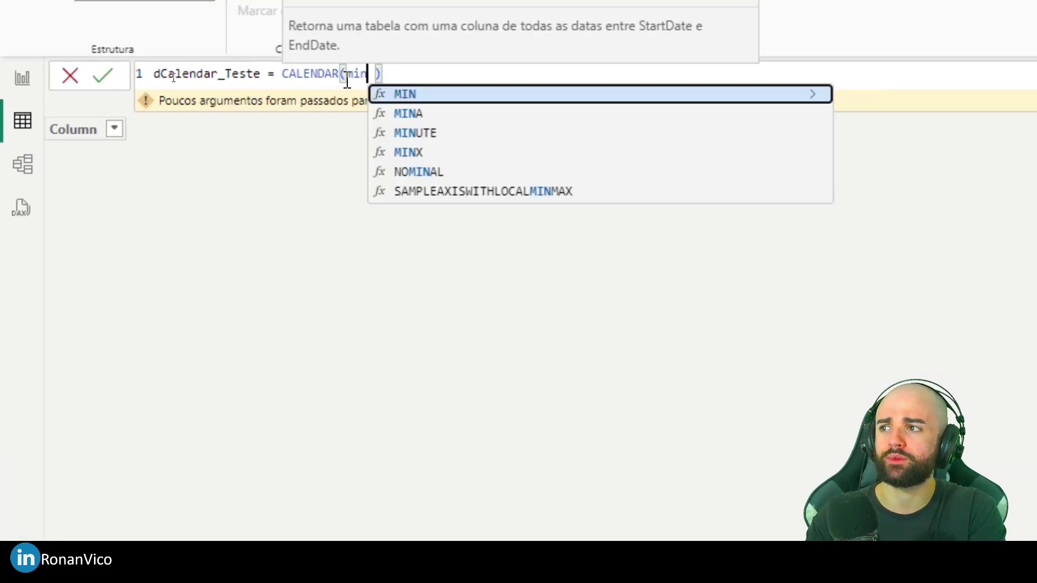
text((tb)
key(Up)
key(Up)
key(Up)
key(Up)
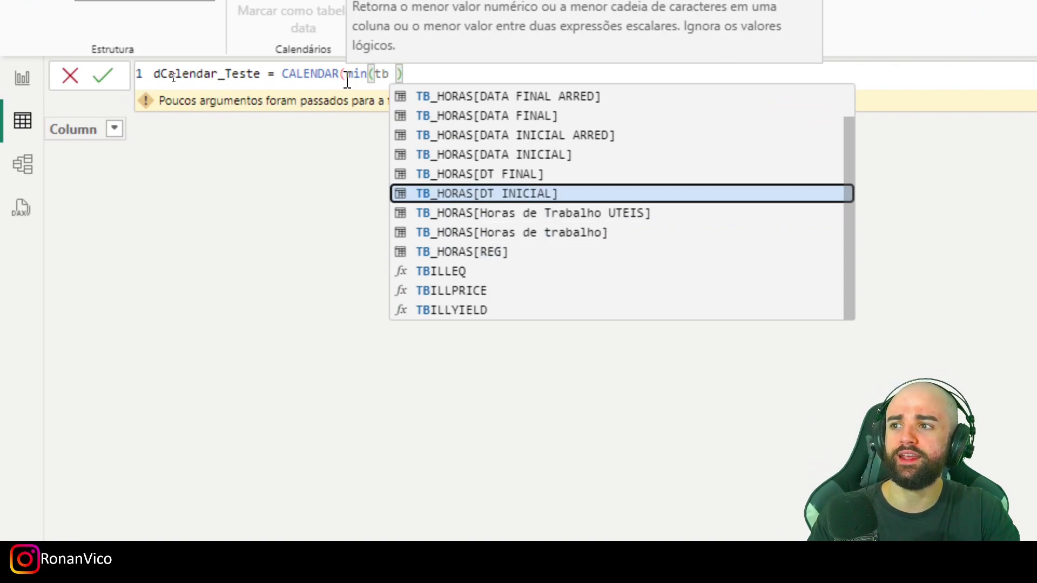
key(Tab)
text())
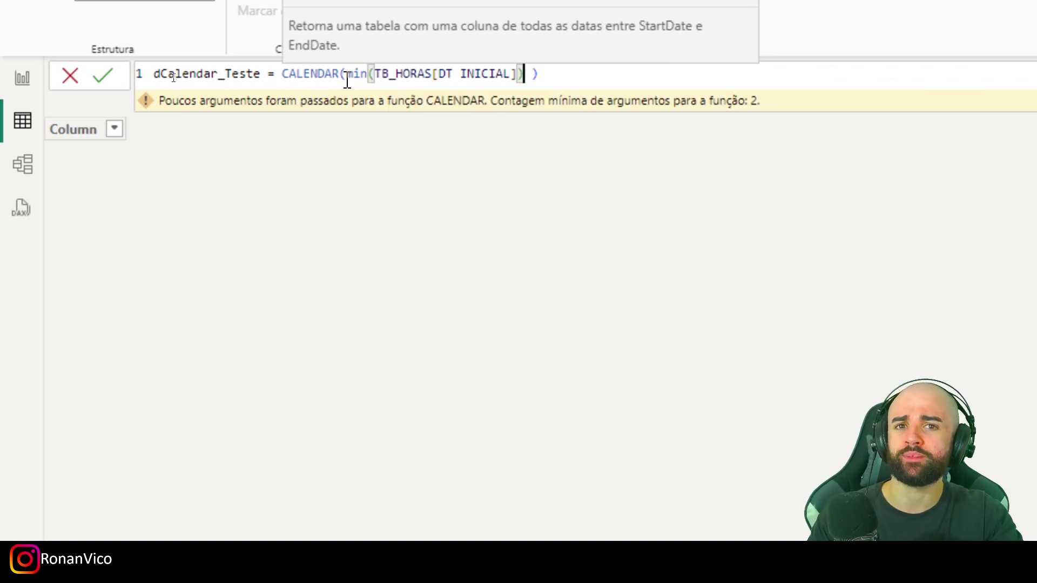
Step: Set the CALENDAR end date to max(TB_HORAS[DT FINAL]) and commit the dCalendar_Teste formula
text(,)
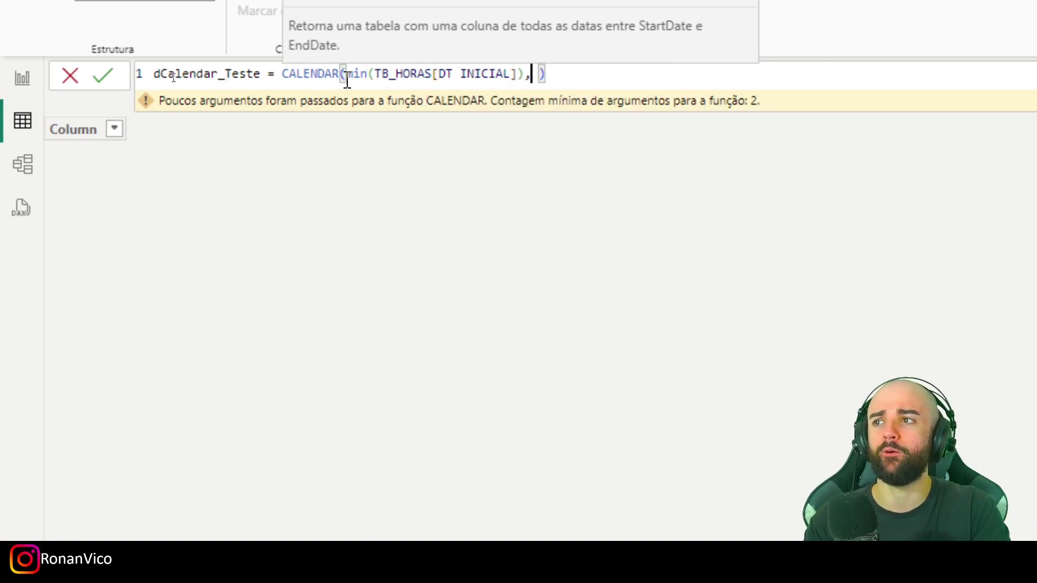
text(max(dt)
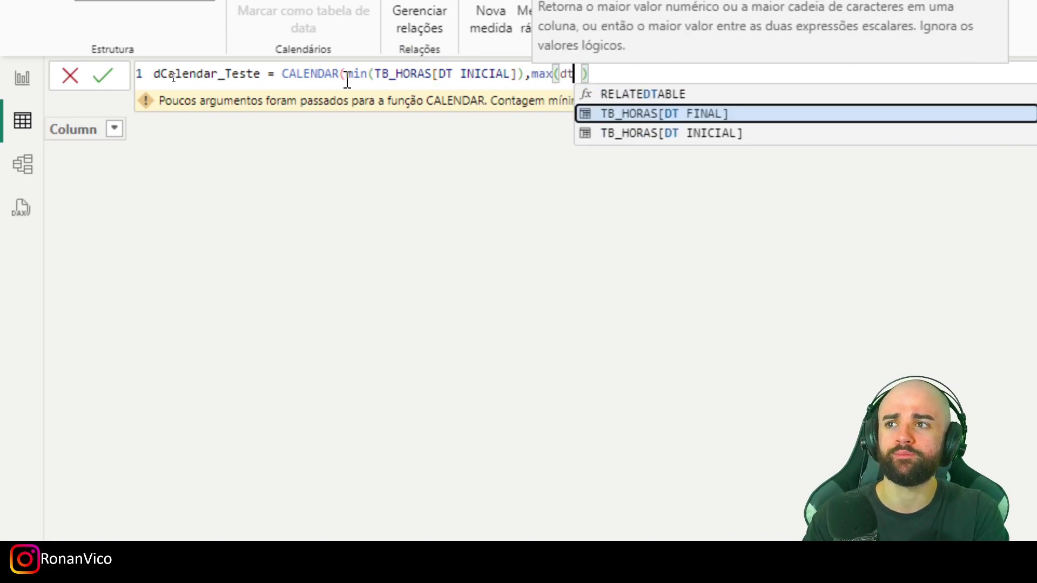
key(Tab)
text())
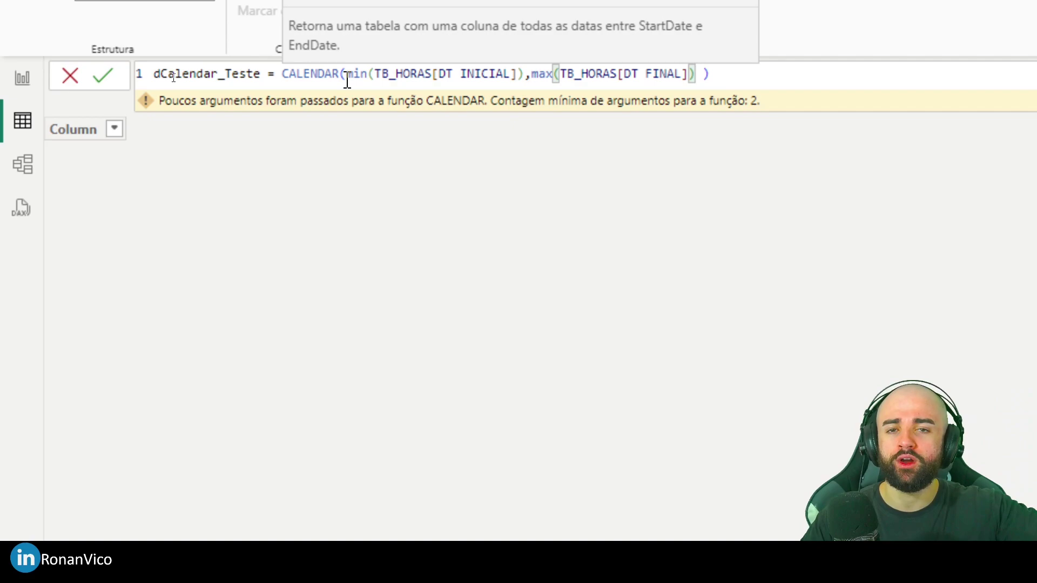
key(Return)
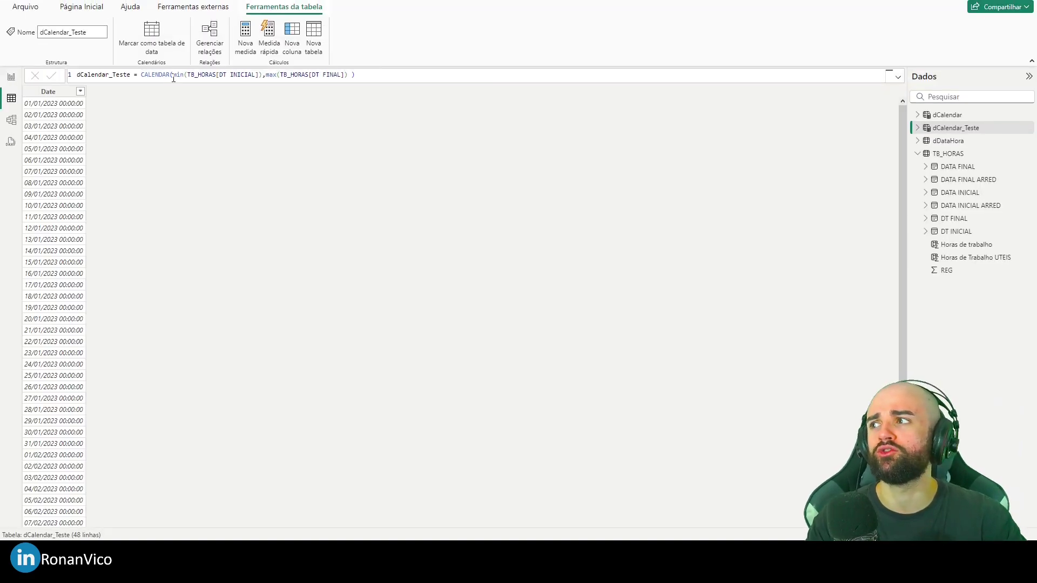
Step: Examine the dates in the Date column of dCalendar_Teste, marking the first five days with the note FERIADO
click(45, 92)
scroll(100, 179, down, 3)
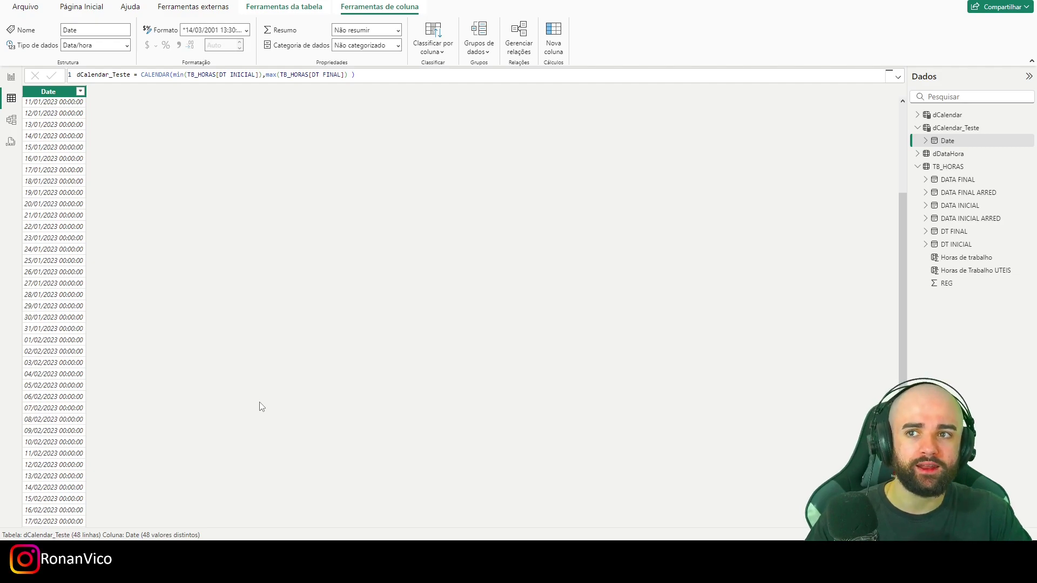
scroll(202, 375, up, 3)
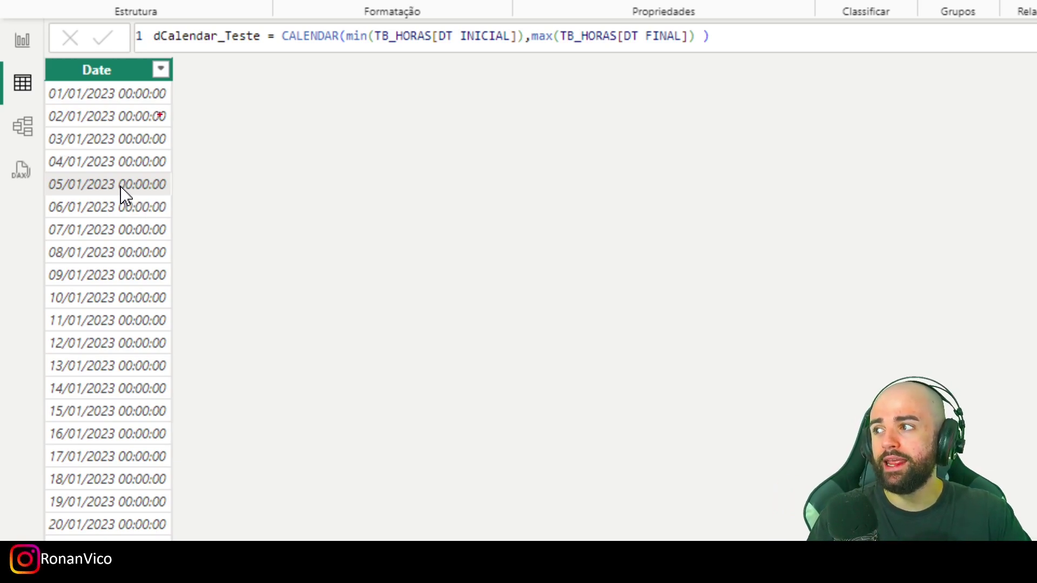
mouse_move(176, 112)
mouse_down()
mouse_move(228, 112)
mouse_move(287, 133)
mouse_up()
drag(184, 159, 277, 159)
drag(38, 111, 180, 162)
drag(38, 83, 203, 102)
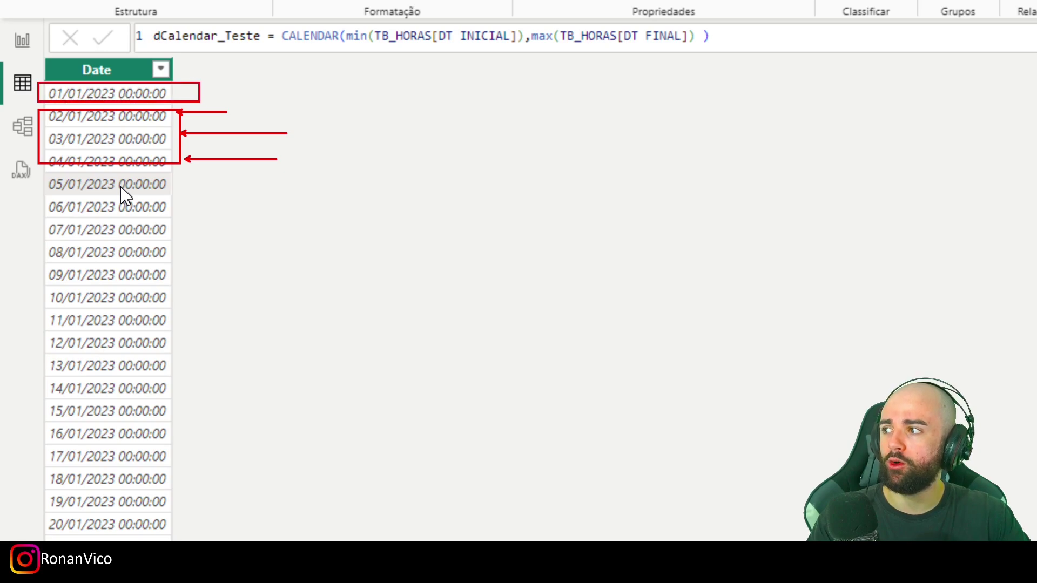
drag(35, 175, 234, 197)
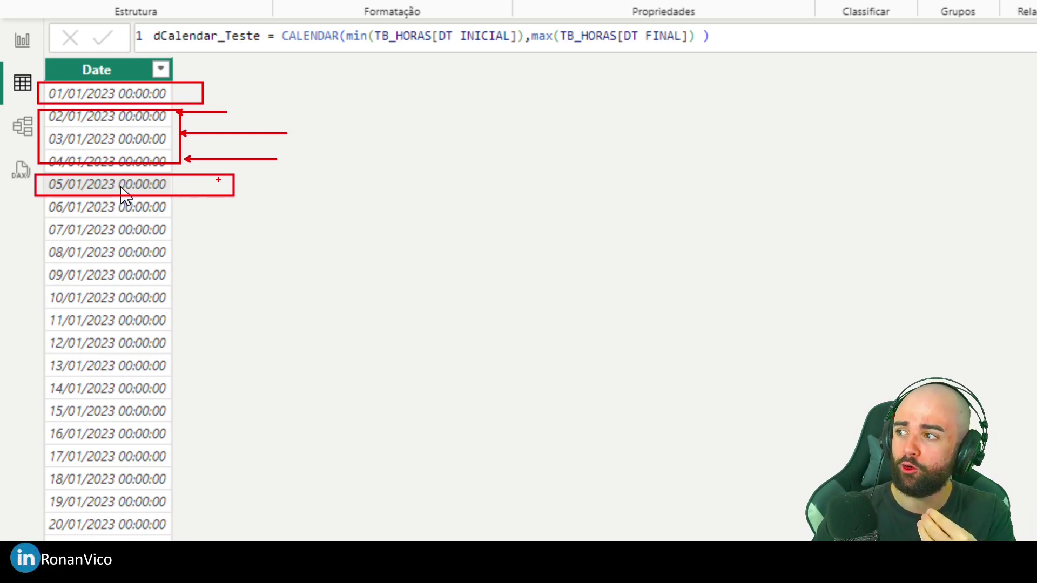
drag(257, 103, 257, 125)
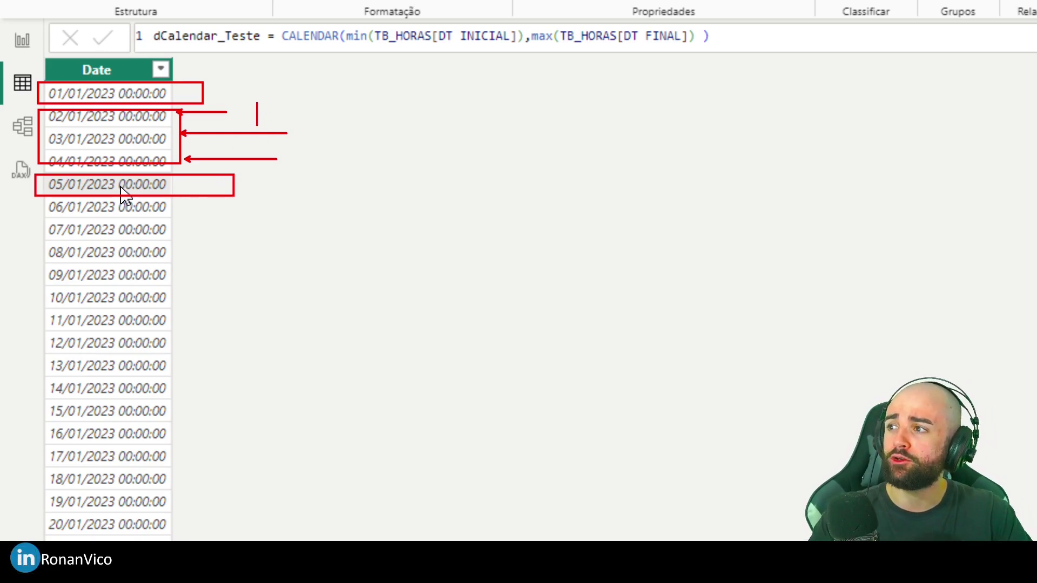
text(FERIADO)
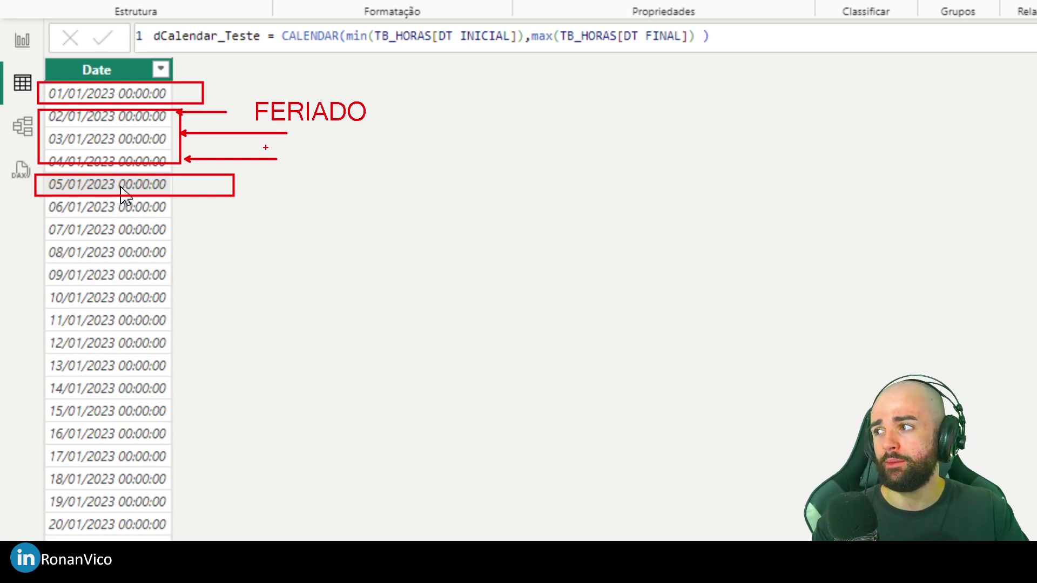
key(Escape)
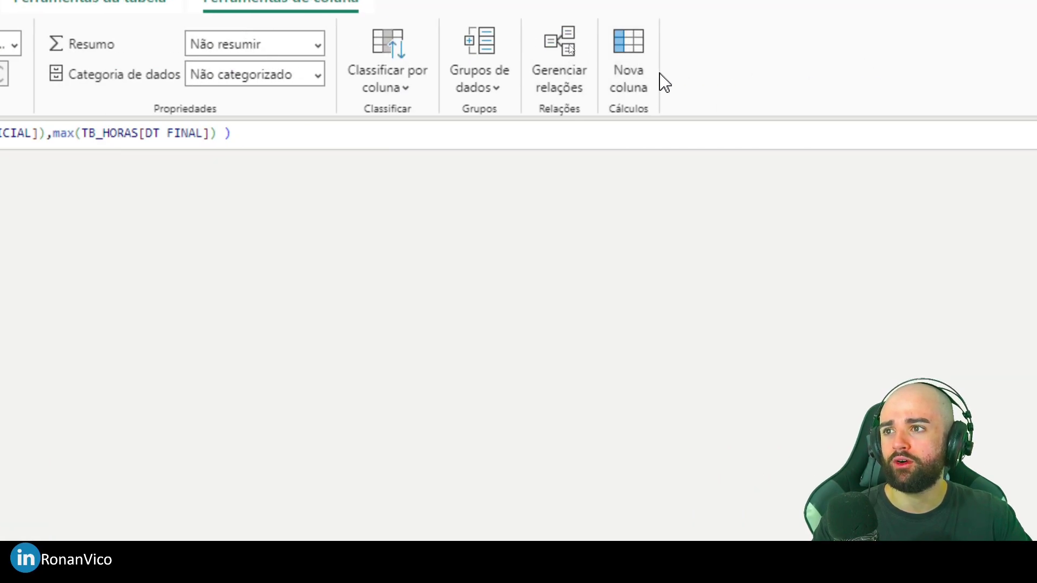
Step: Add a calculated column DIA DA SEMANA = WEEKDAY([Date]) to dCalendar_Teste
click(702, 79)
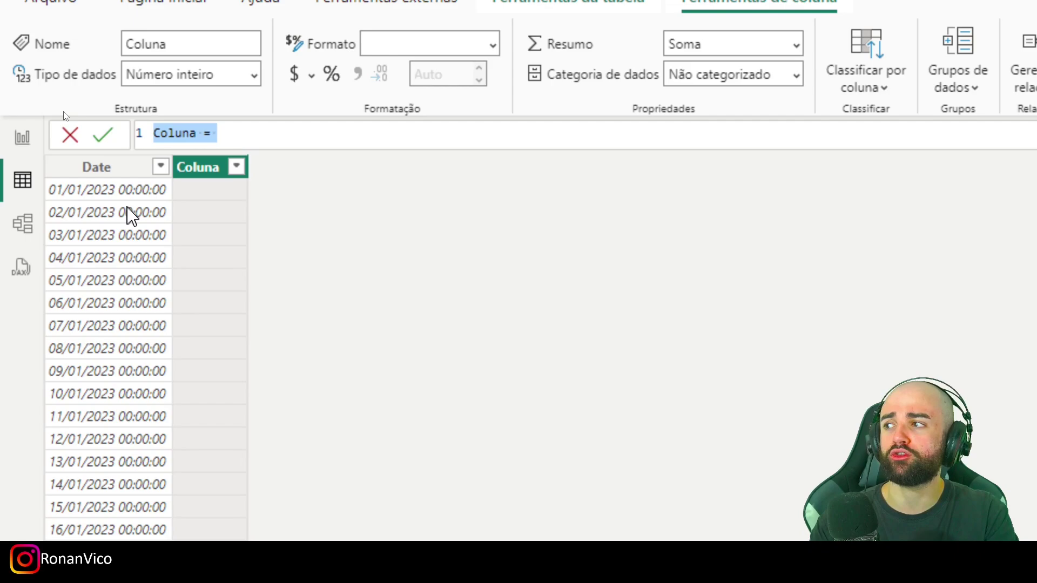
text(DIA )
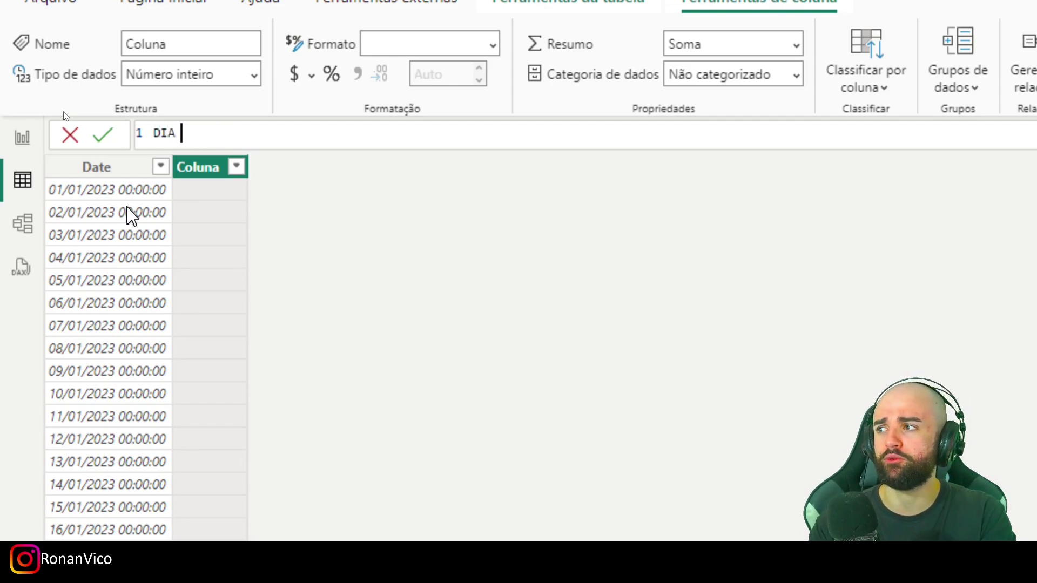
text(DA SEMANA = wee)
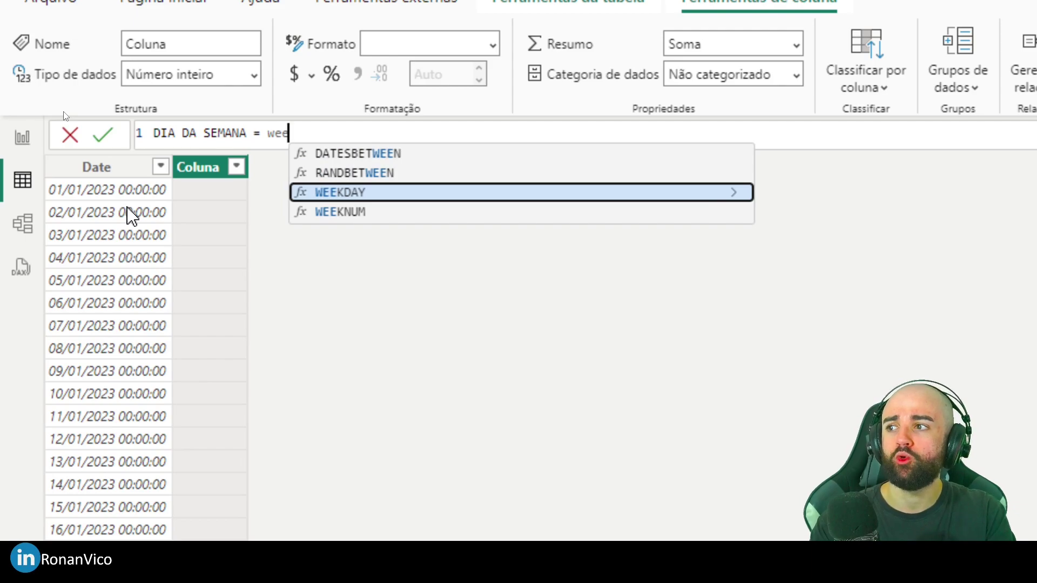
key(Tab)
text([Date]))
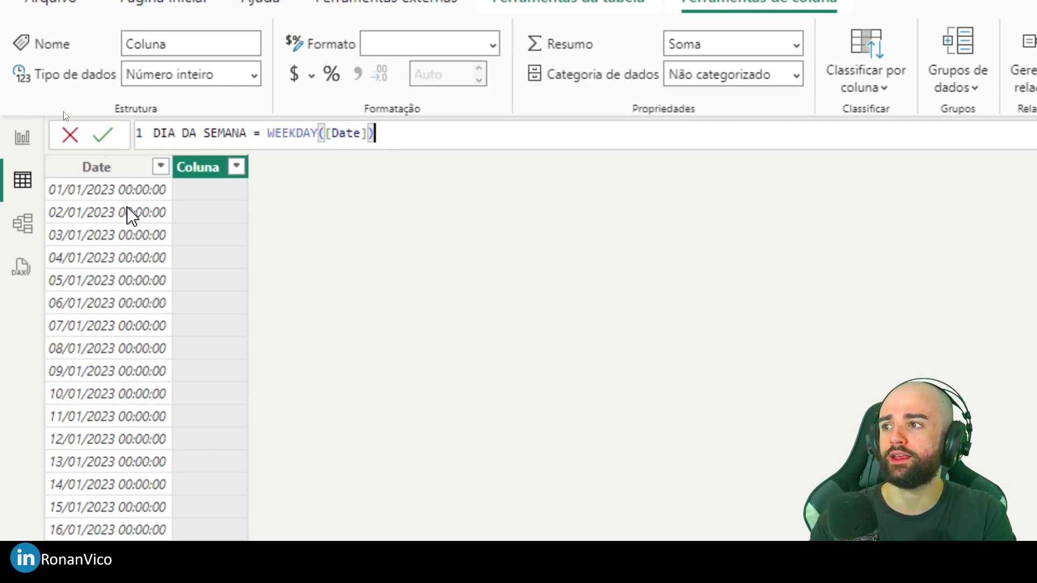
key(Return)
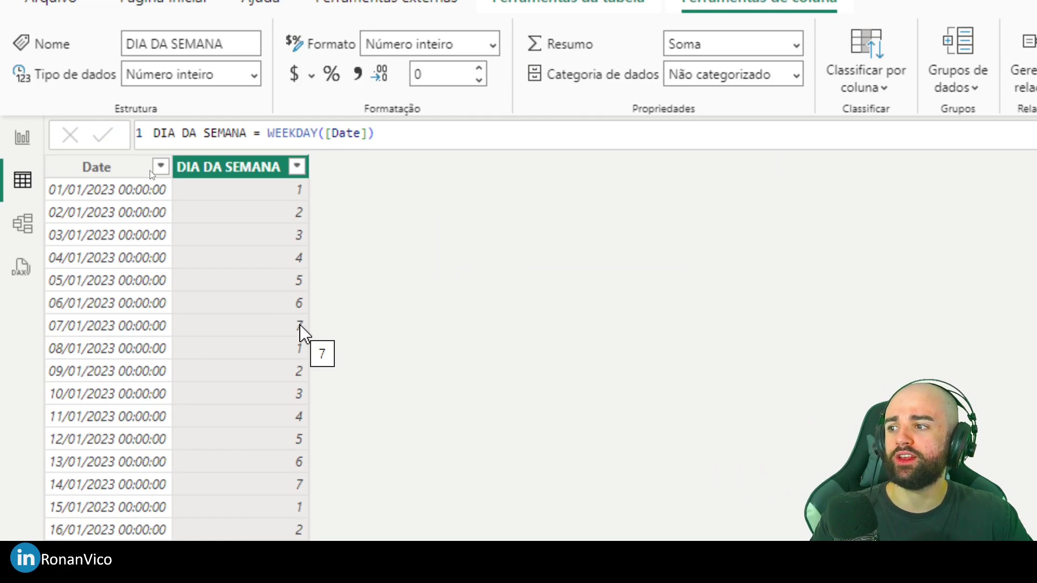
Step: Check the weekday of 1 January 2023 in the system calendar against the DIA DA SEMANA column
click(373, 134)
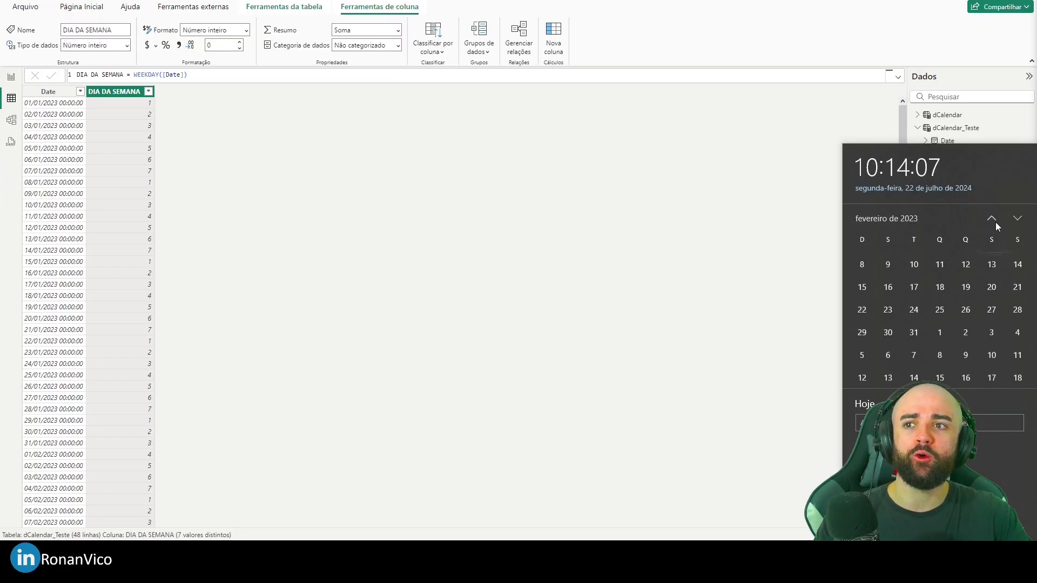
click(994, 220)
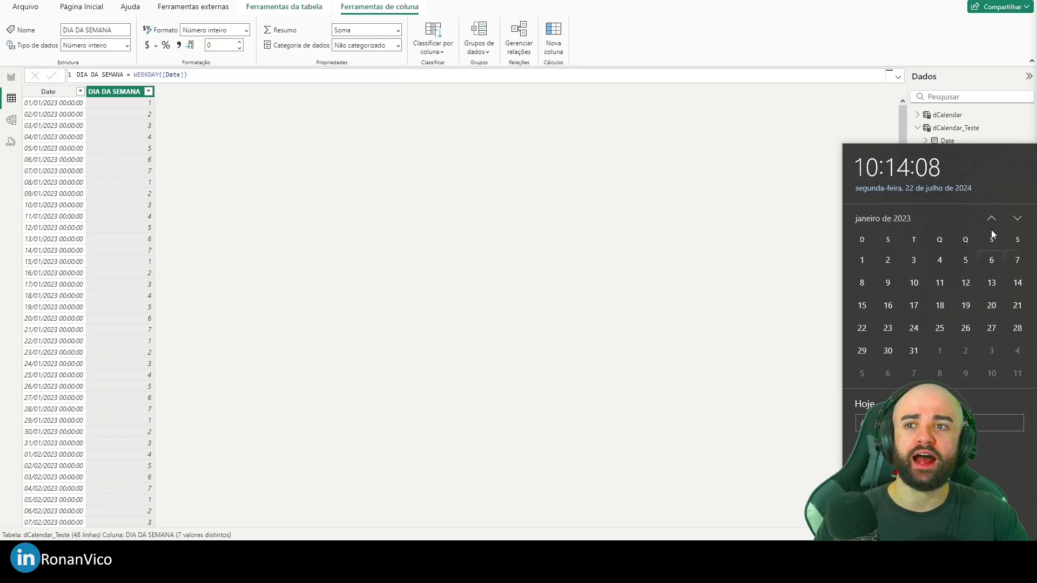
click(862, 262)
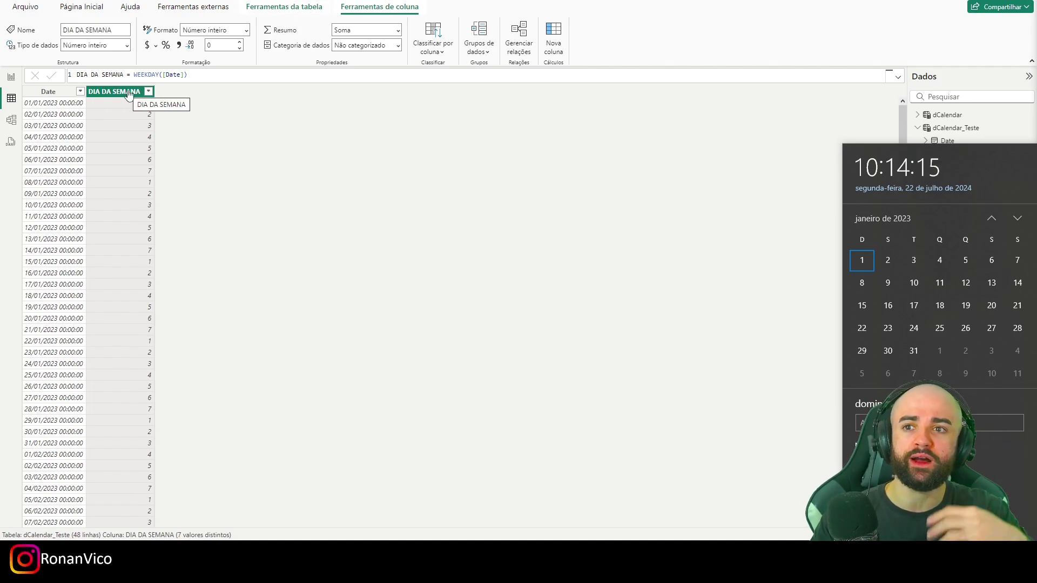
Step: Try return types 2 and 3 as the second WEEKDAY argument in the DIA DA SEMANA formula, committing each version
click(184, 75)
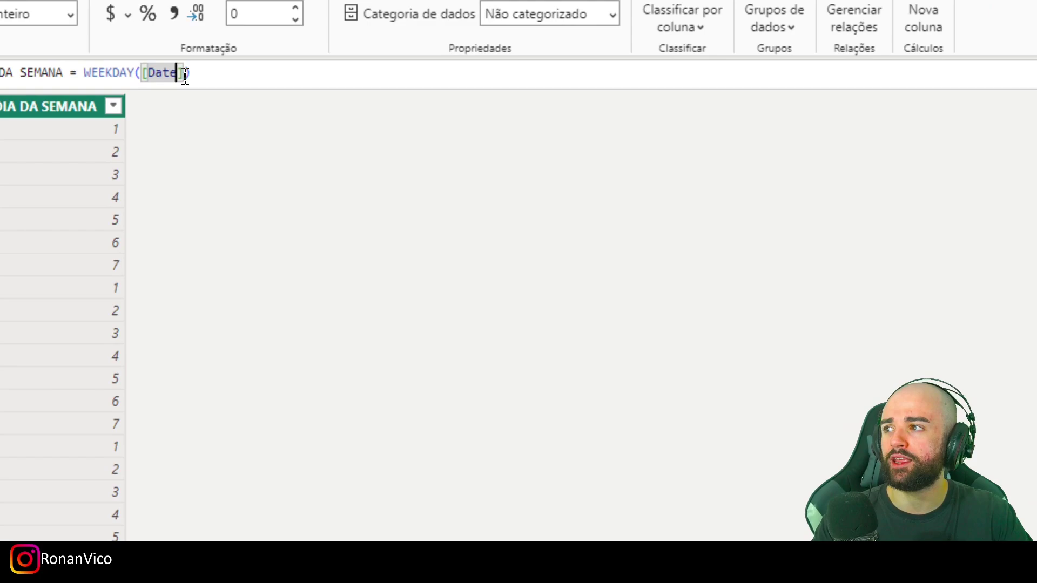
text(,2)
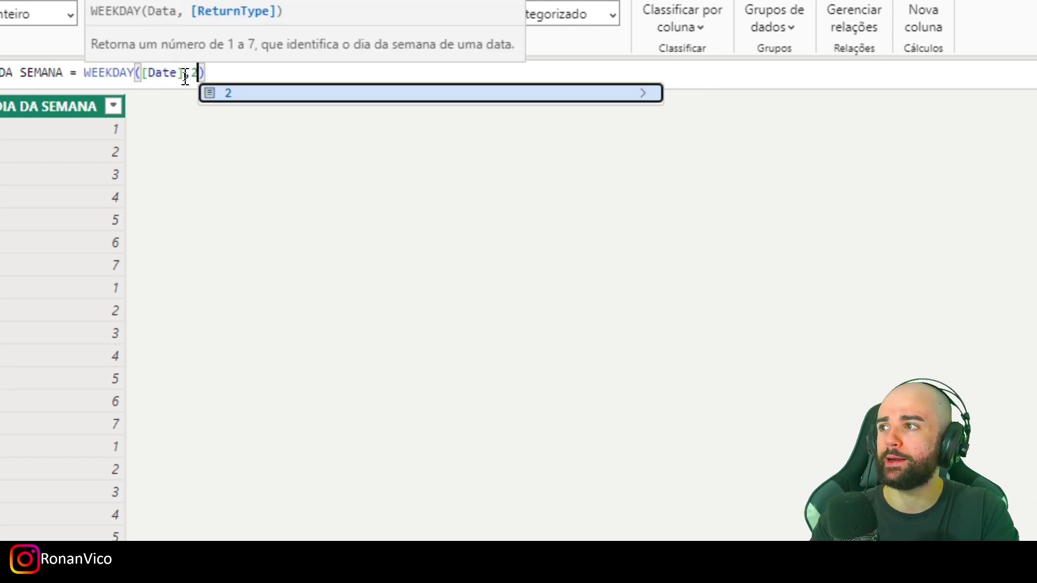
key(Return)
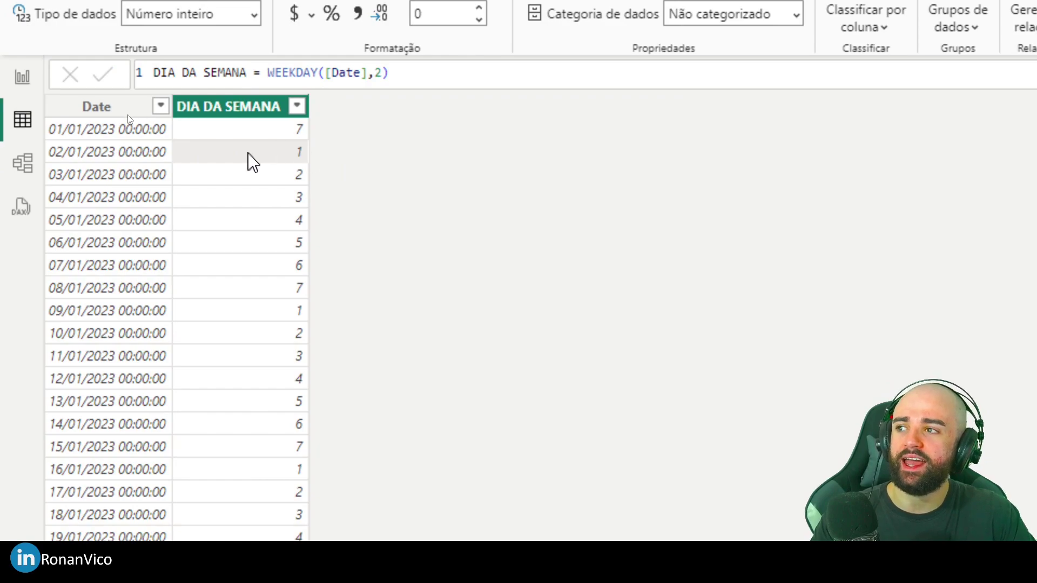
double_click(381, 72)
text(3)
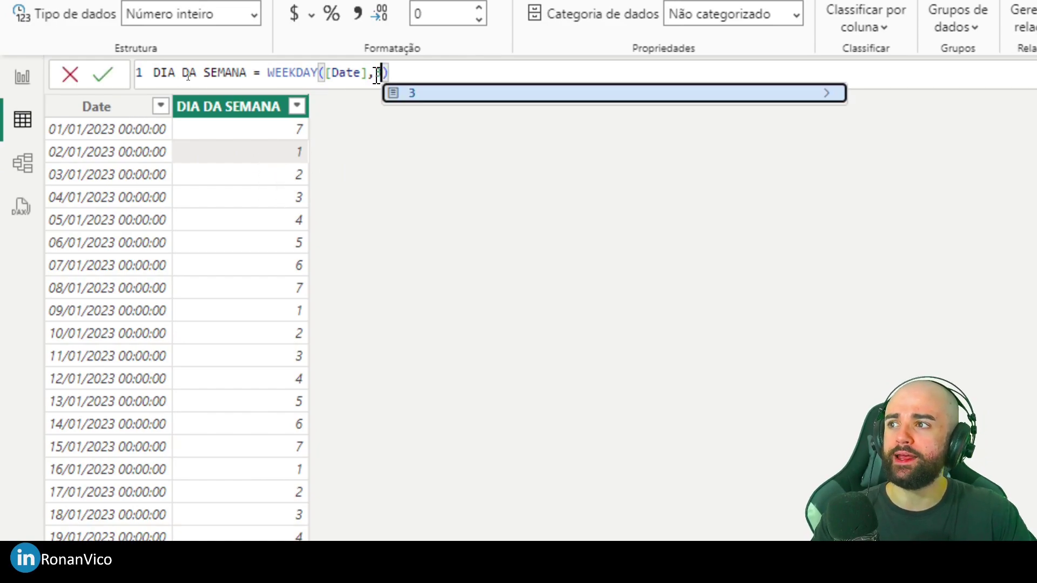
key(Return)
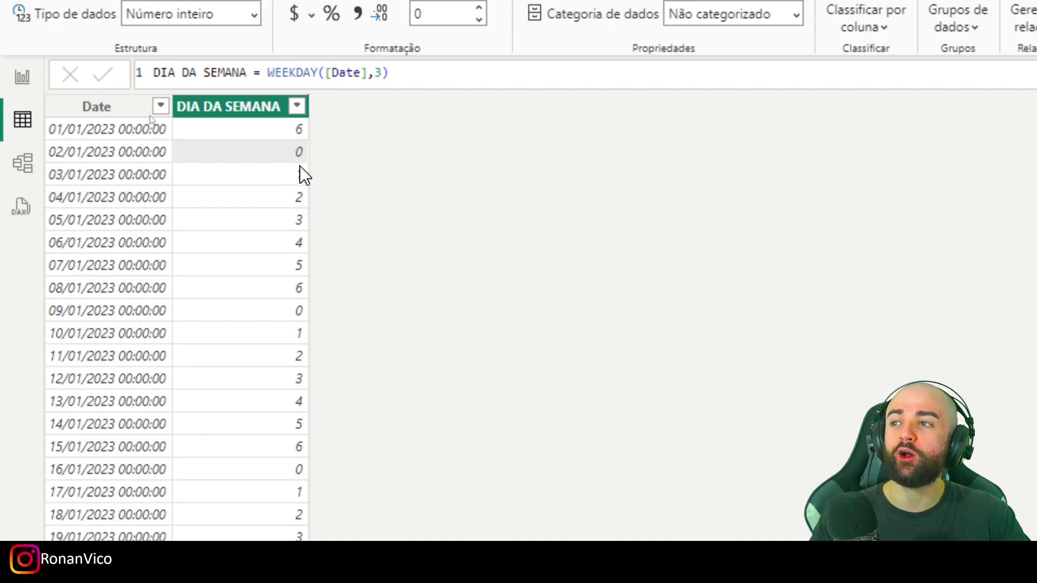
Step: Try return type 1 in the DIA DA SEMANA formula, and restore it to WEEKDAY([Date]) without the second argument
double_click(378, 72)
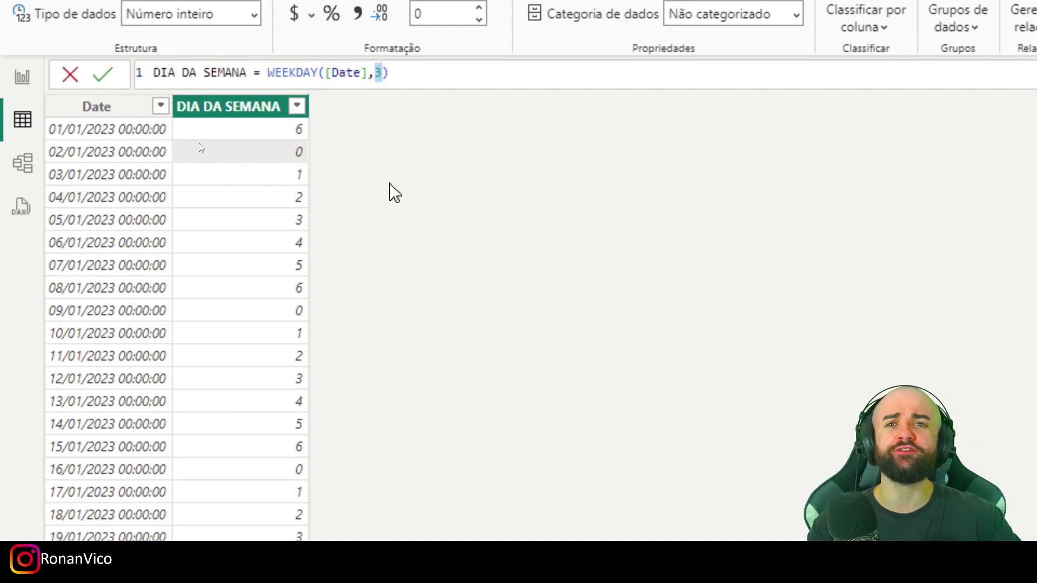
key(BackSpace)
text(1)
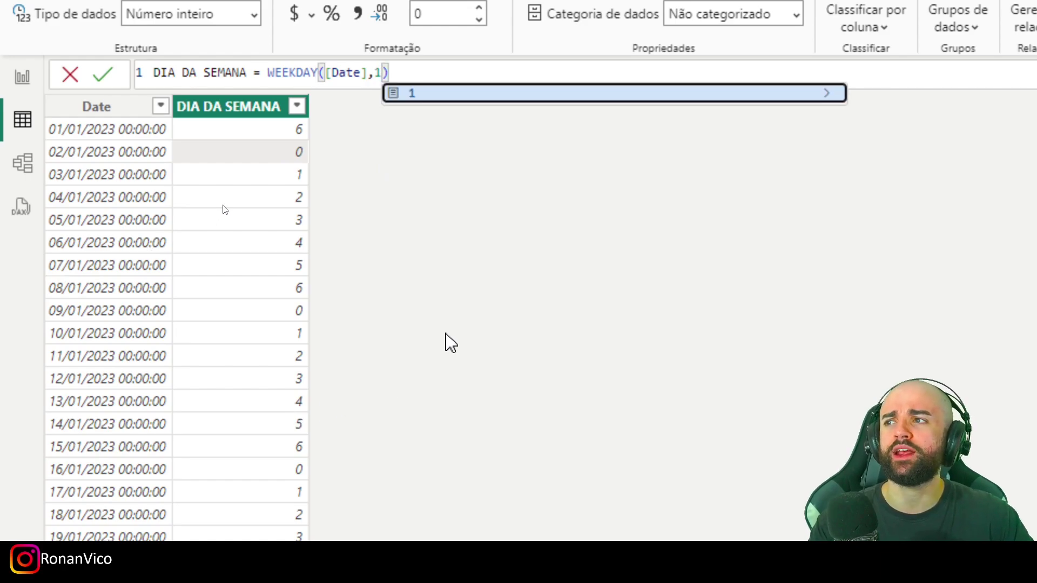
key(Return)
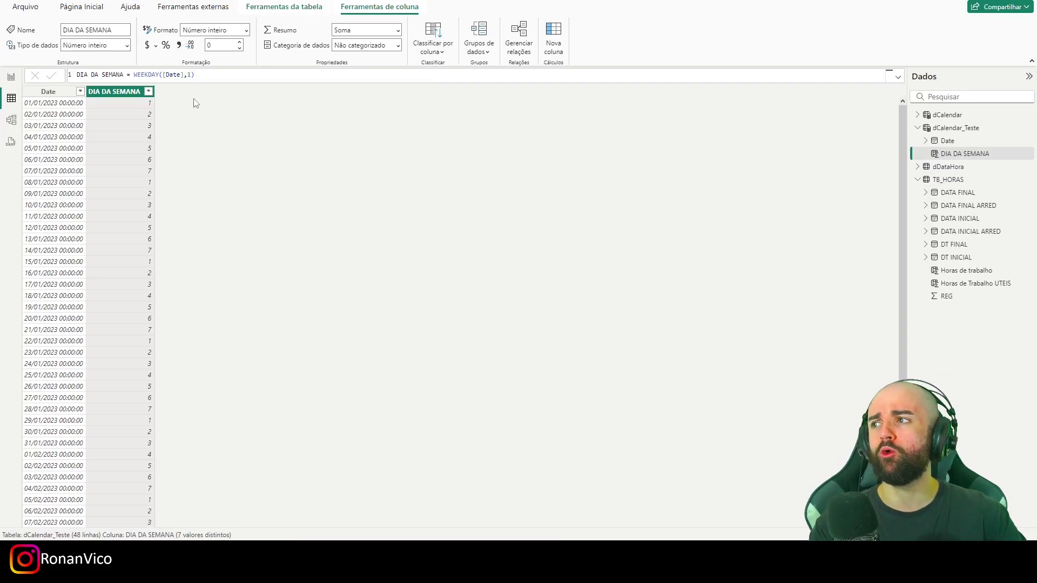
key(BackSpace)
key(BackSpace)
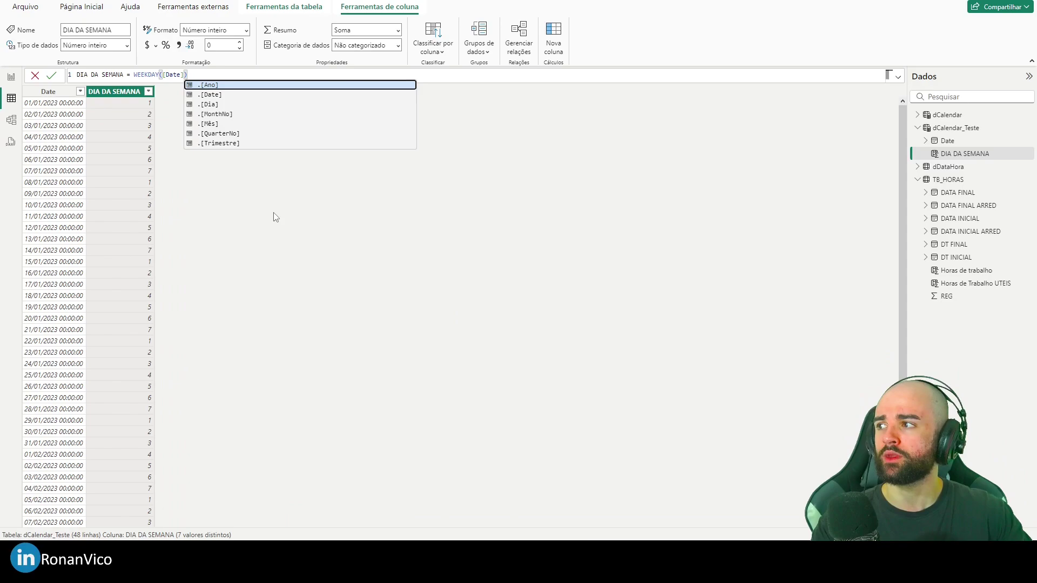
key(Return)
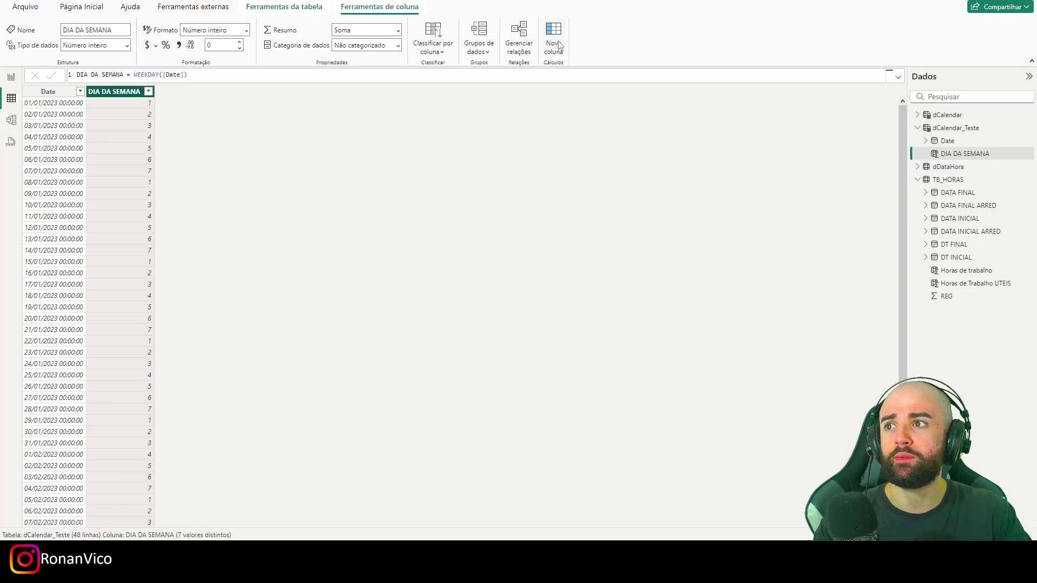
Step: Add a calculated column DIA DA SEMANA NOME = FORMAT([Date],"DDD") to dCalendar_Teste
click(561, 42)
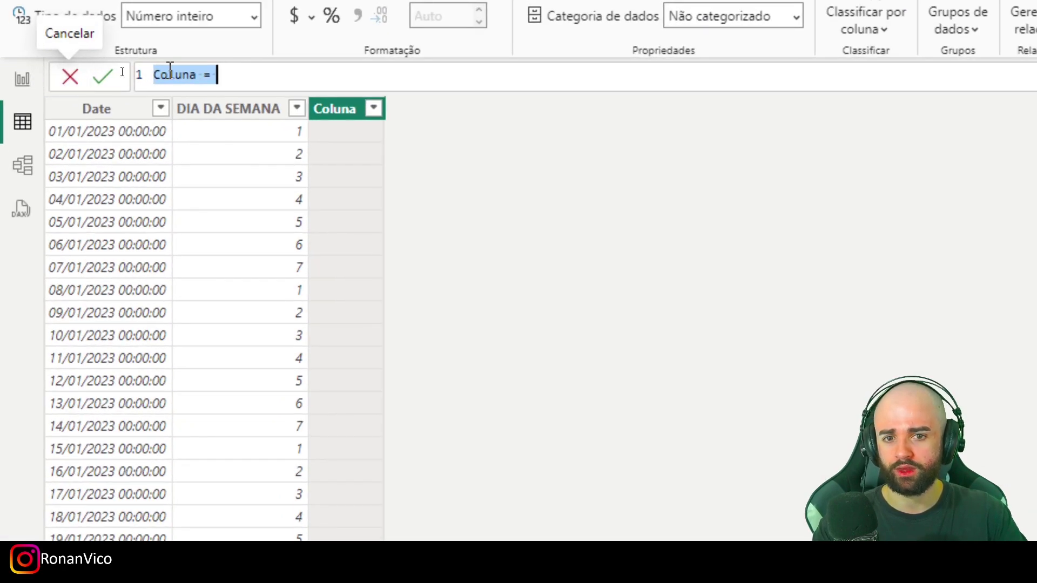
text(DIA DA SENMAN)
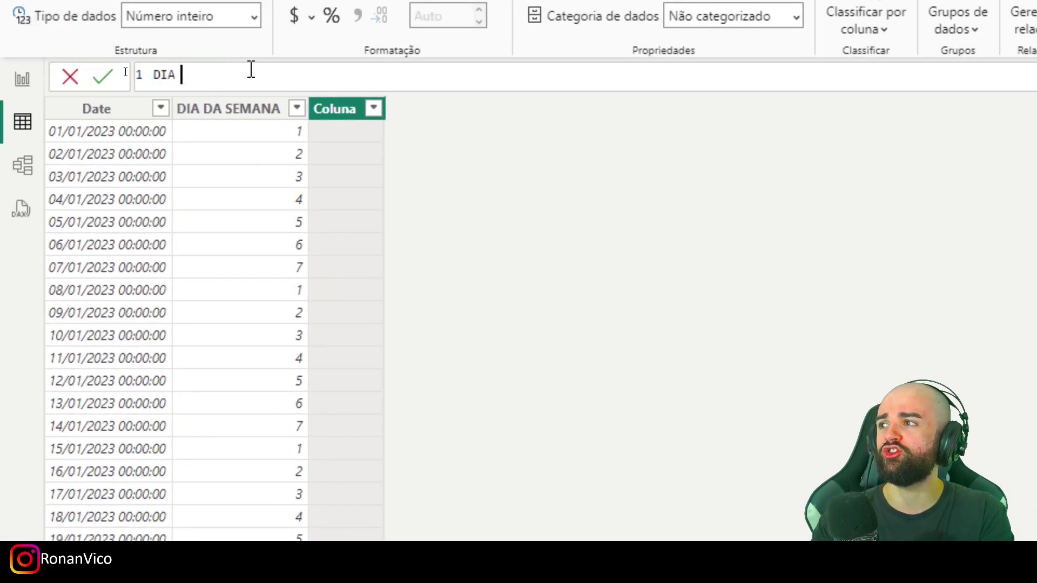
key(BackSpace)
key(BackSpace)
key(BackSpace)
key(BackSpace)
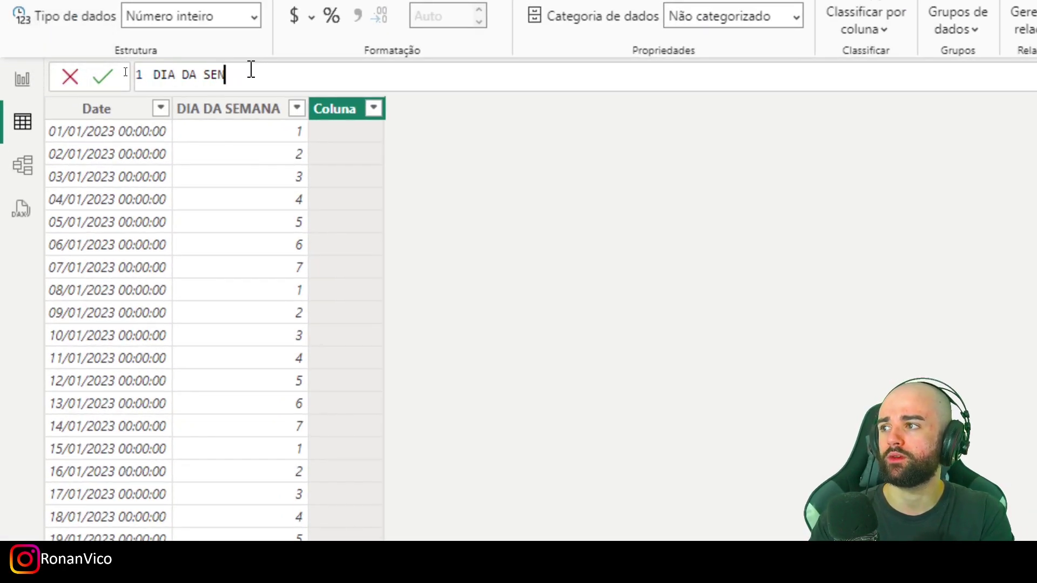
text(MANA)
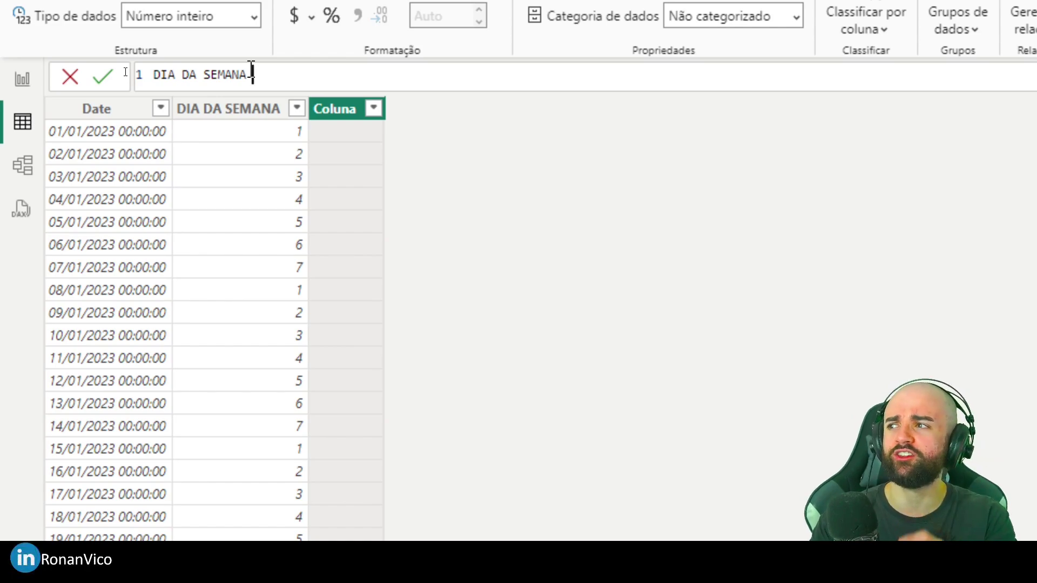
text( NOME = Form)
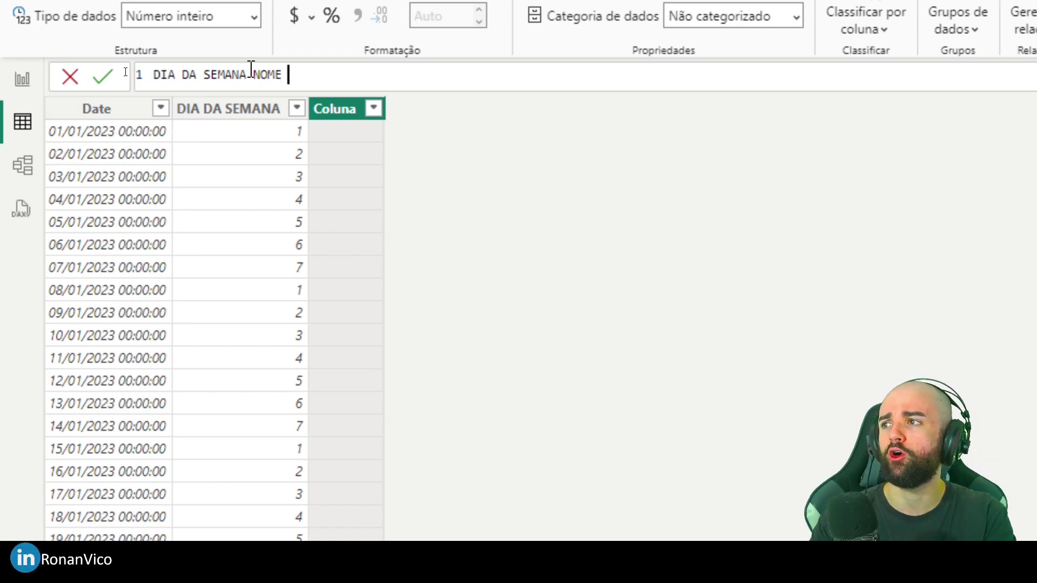
key(Tab)
text(()
key(BackSpace)
text([)
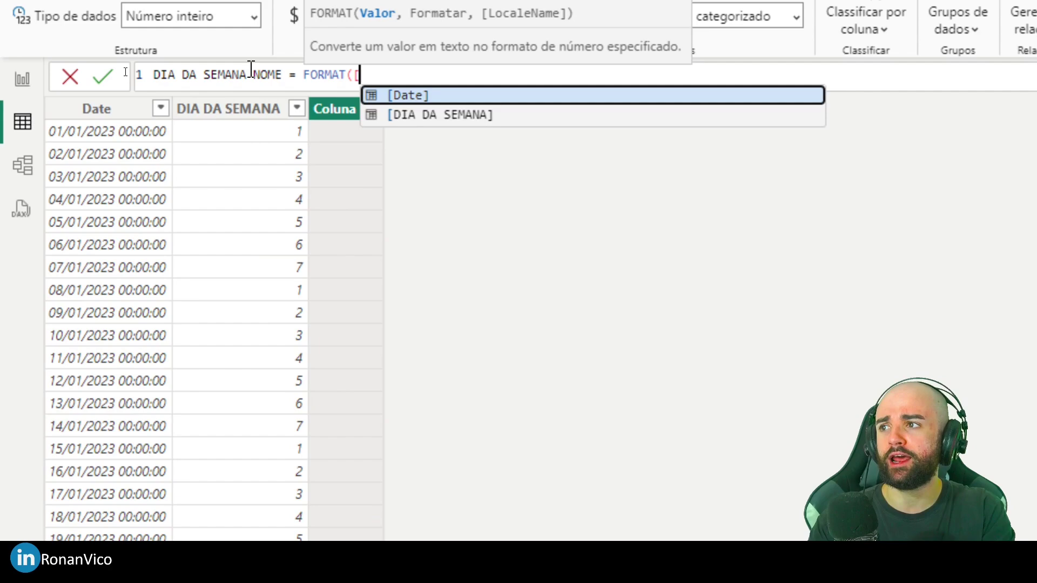
text(Date],"DDD"))
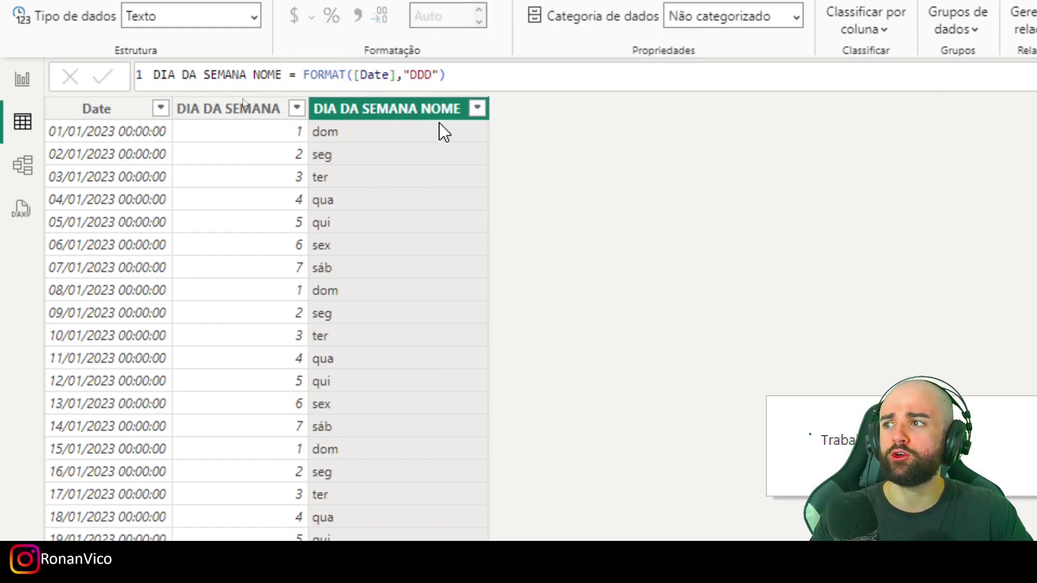
Step: Try the "DDDD" format in the DIA DA SEMANA NOME formula, and restore it to "DDD"
click(426, 77)
text(D)
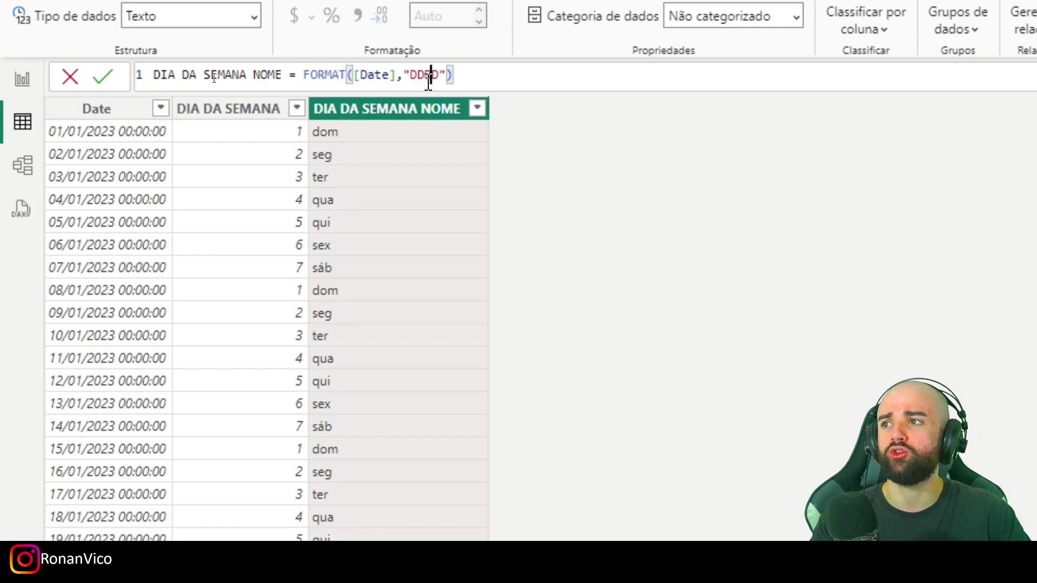
key(Return)
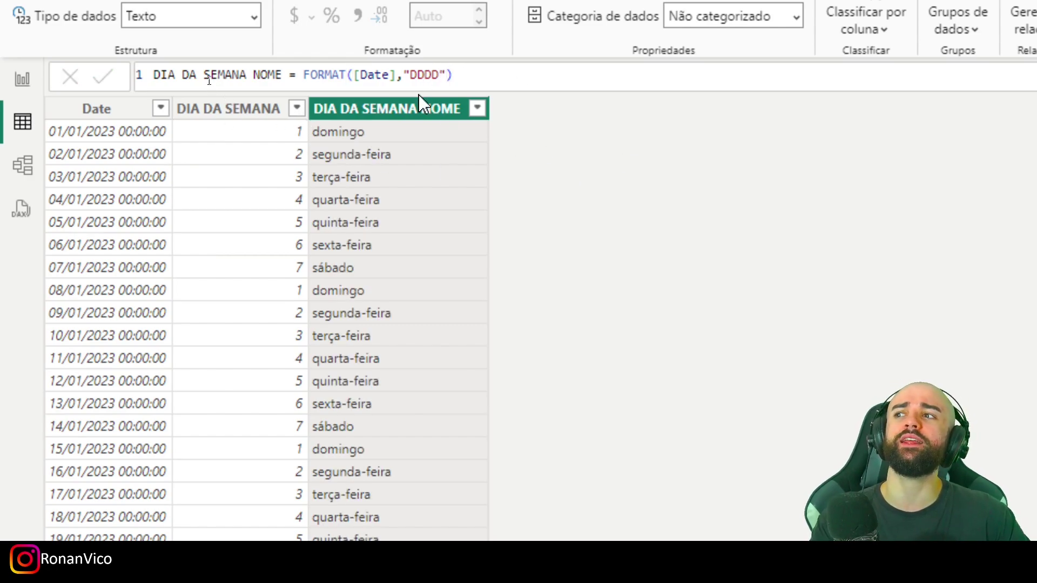
double_click(426, 74)
text(DDD)
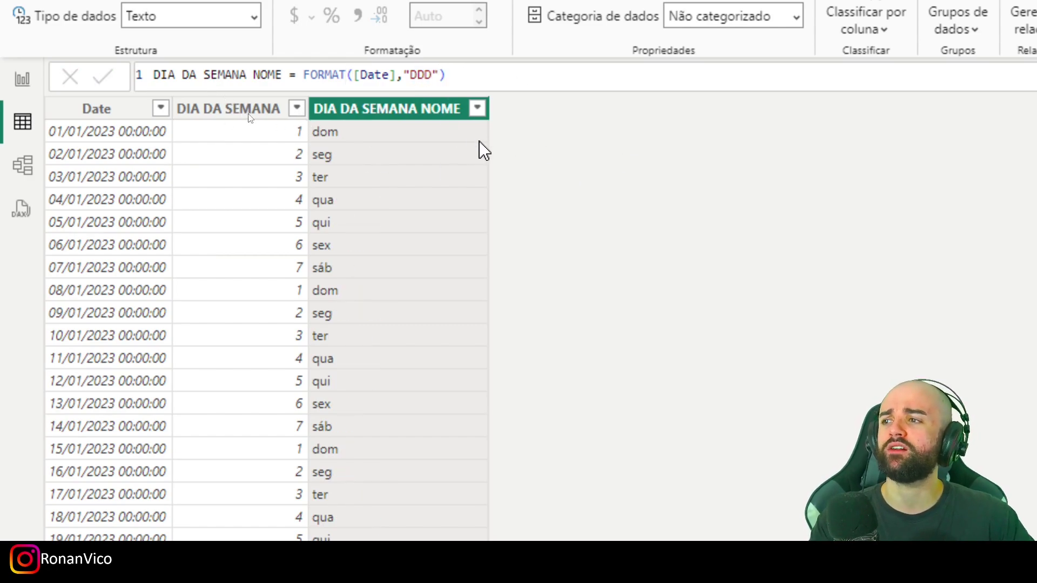
Step: Wrap the FORMAT expression of DIA DA SEMANA NOME in UPPER and commit the formula
click(309, 74)
text(UPPER()
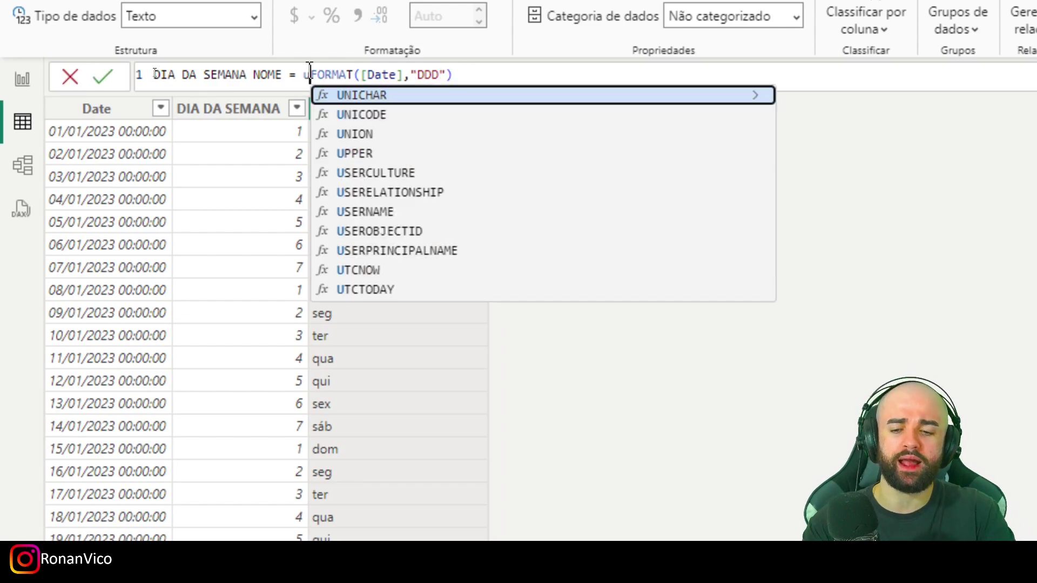
key(End)
text())
key(Return)
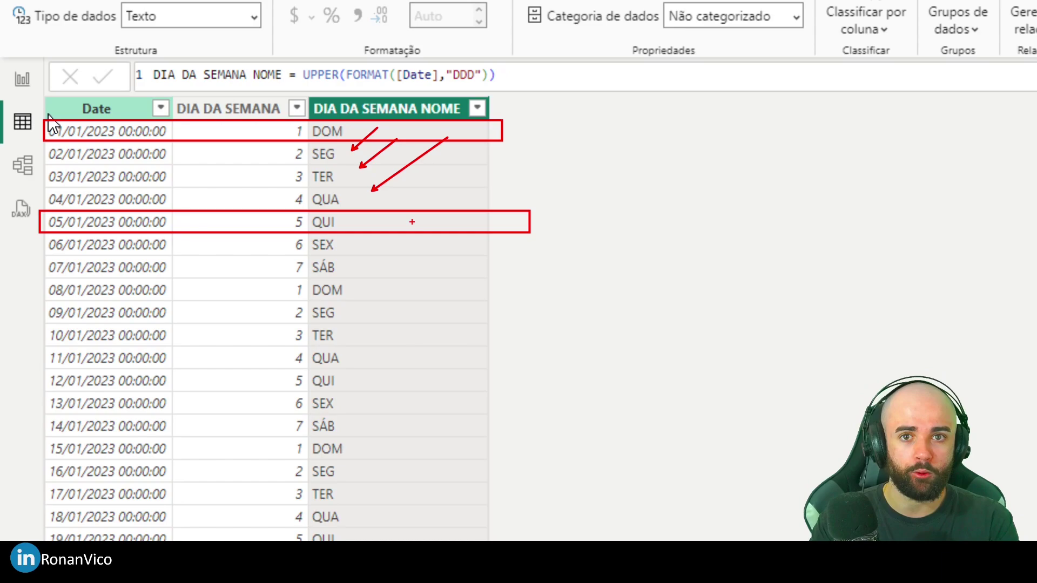
Step: Examine the first dates of January 2023 in the Date column, marking them with the note 02/01/2023 é FERIADO
key(Escape)
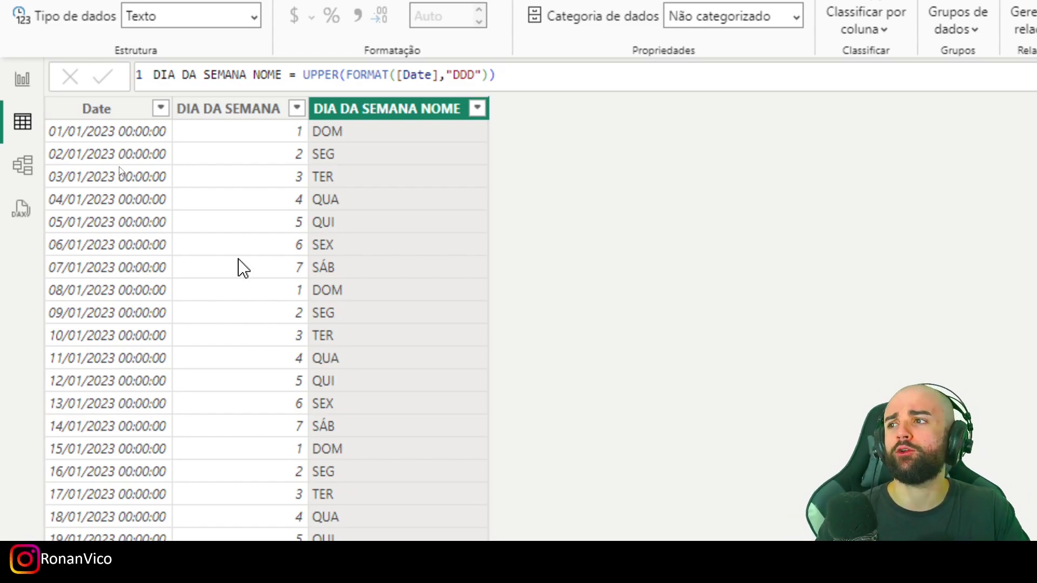
drag(41, 120, 159, 314)
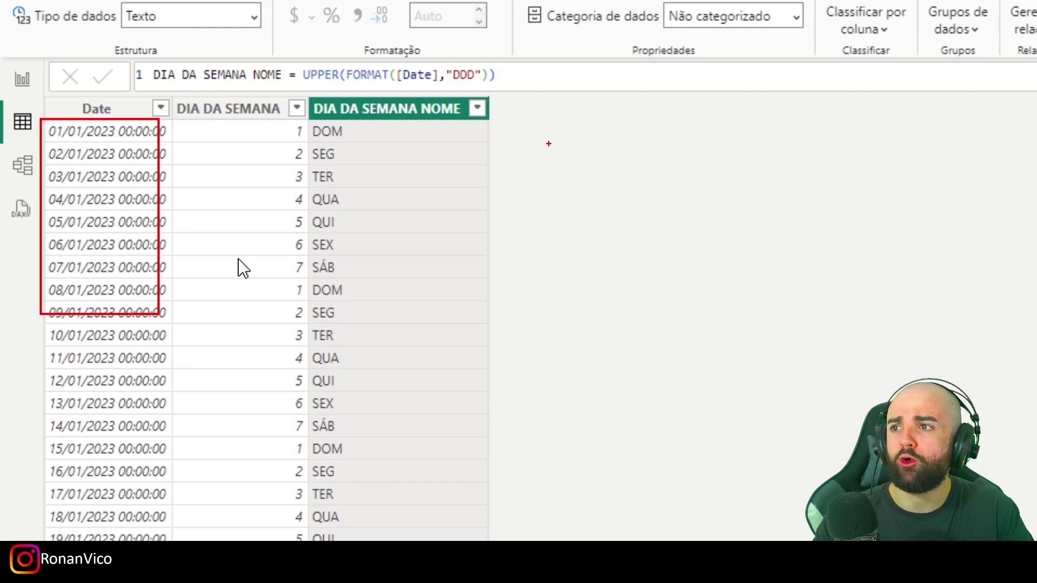
key(t)
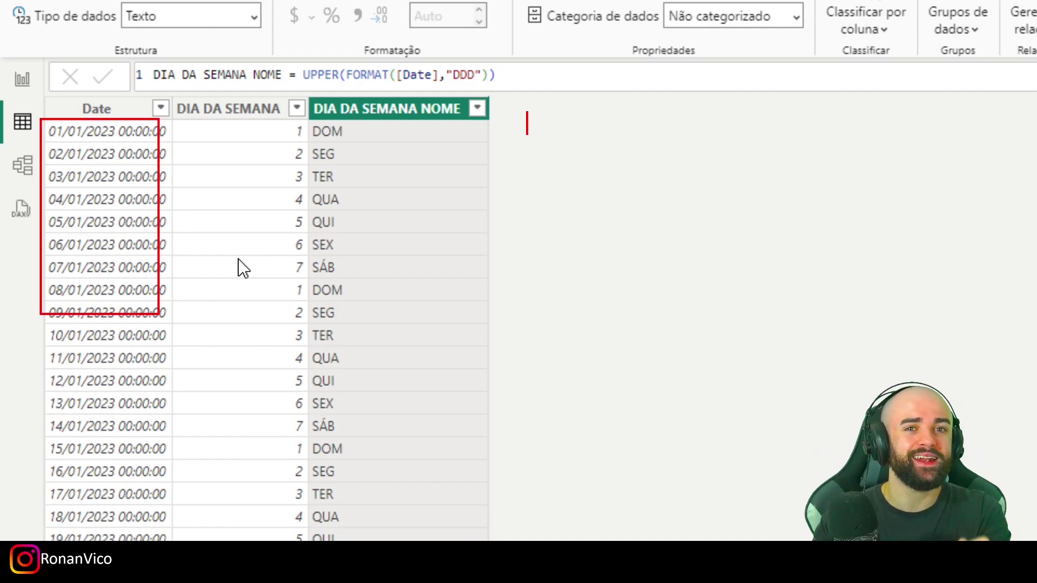
text(02/01/)
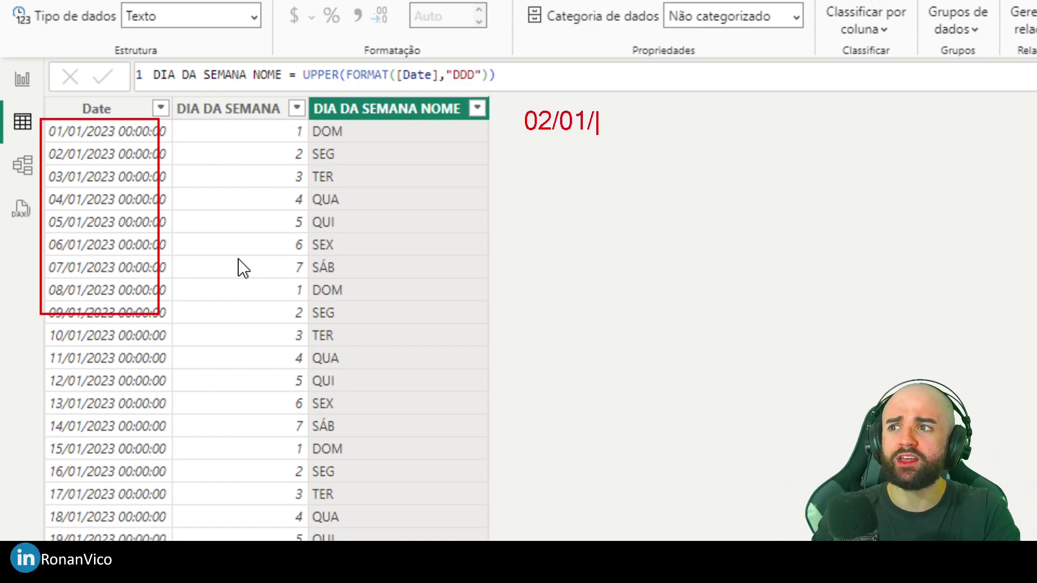
text(2023 é FERIADO)
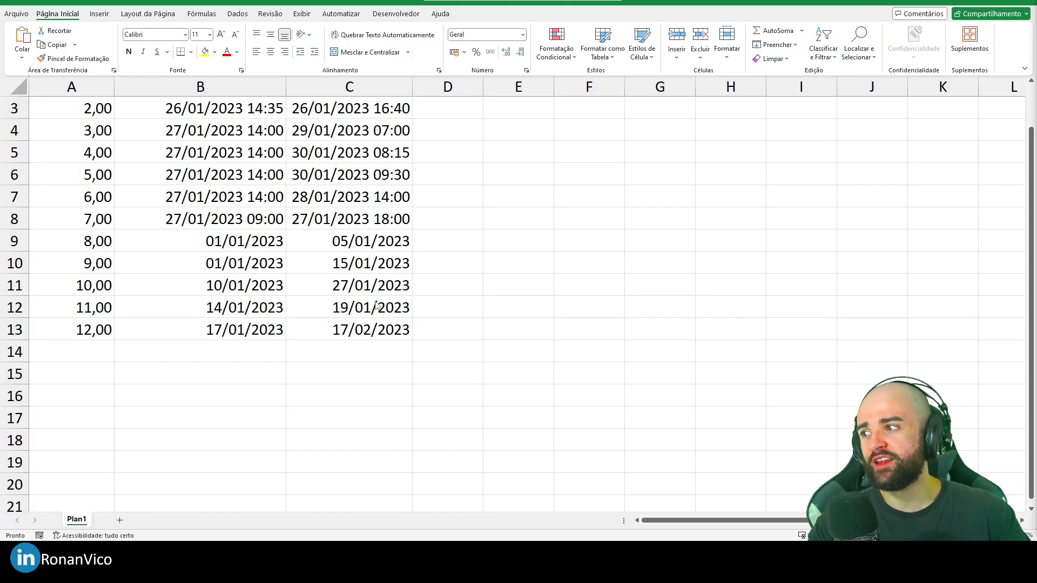
Step: Add a worksheet named FERIADOS to the BASE HORAS.xlsx workbook in Excel
scroll(376, 305, up, 1)
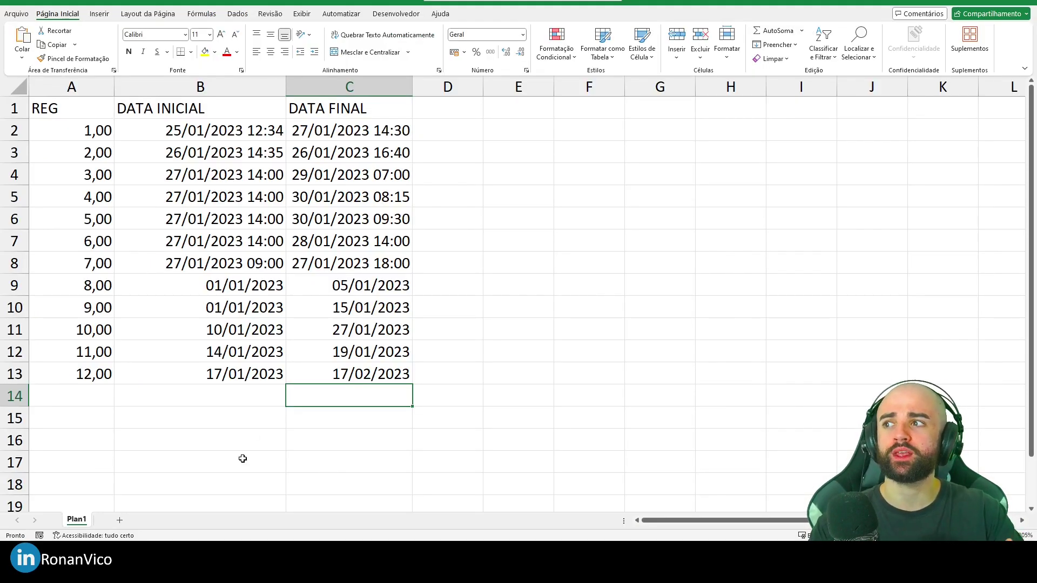
click(119, 520)
right_click(103, 524)
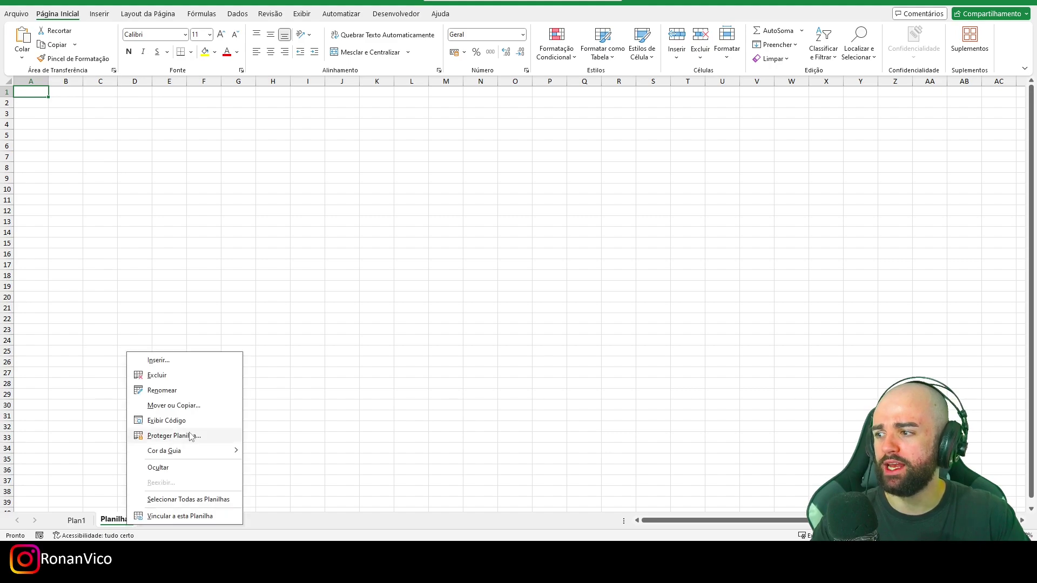
click(192, 387)
text(FERIADOS)
key(Return)
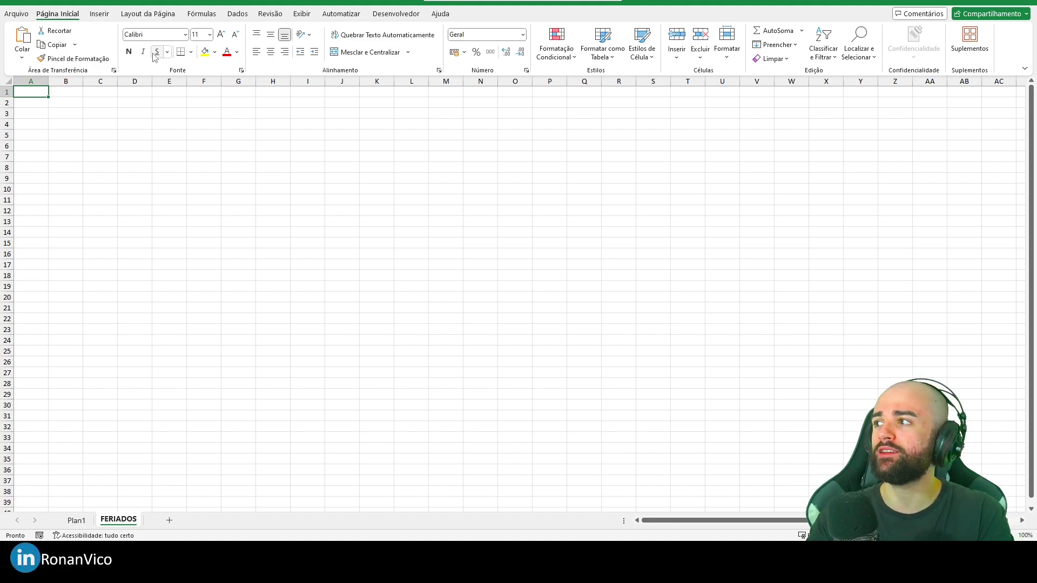
Step: Enter DATA in cell A1 of the FERIADOS sheet and convert A1:A2 into a table with headers
text(DATA)
key(Return)
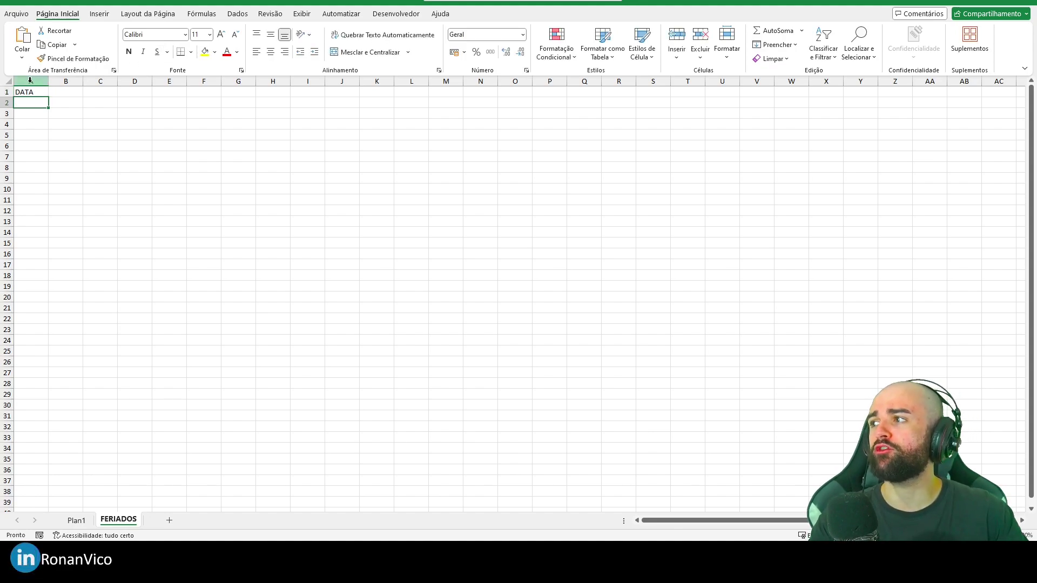
drag(30, 93, 29, 103)
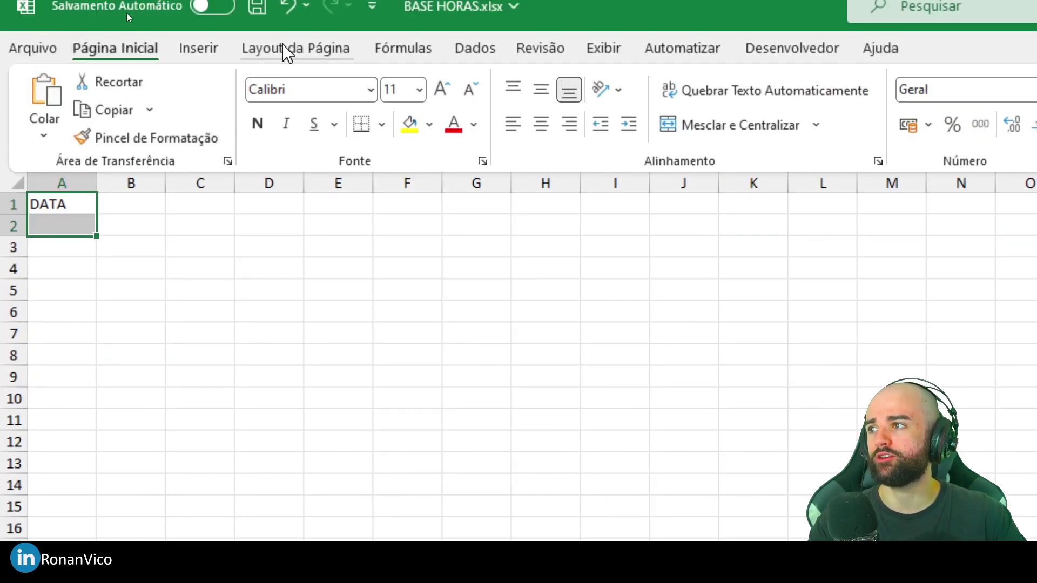
click(97, 14)
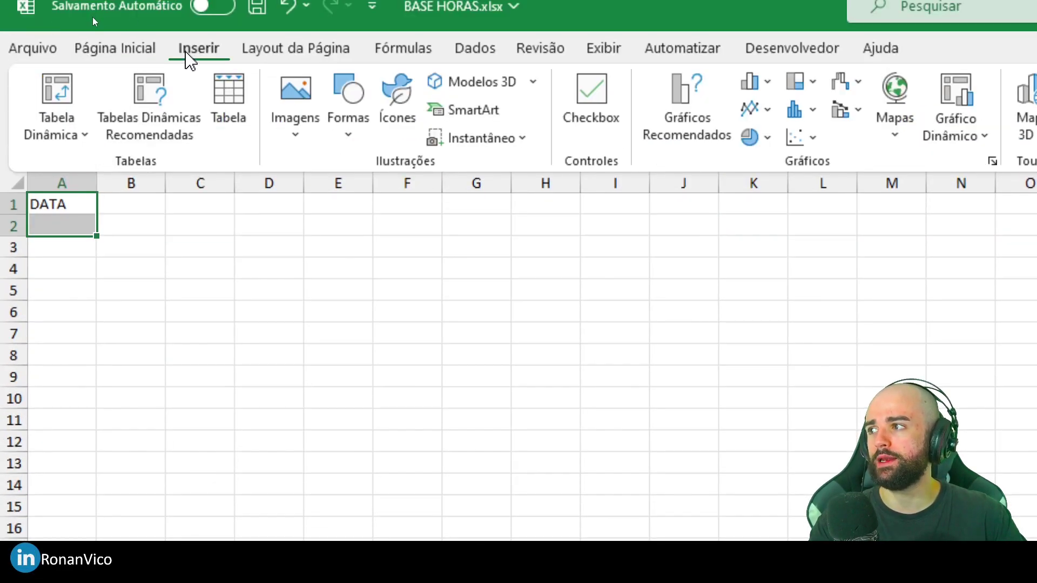
click(206, 105)
click(474, 303)
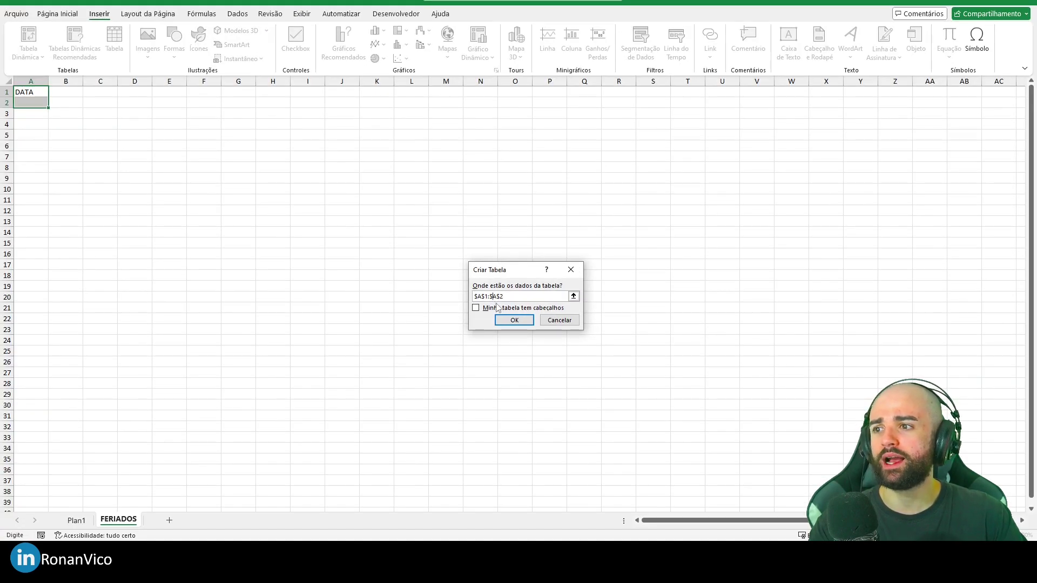
click(518, 318)
Step: Name the holiday table TB_FERIADOS and widen its DATA column
click(28, 44)
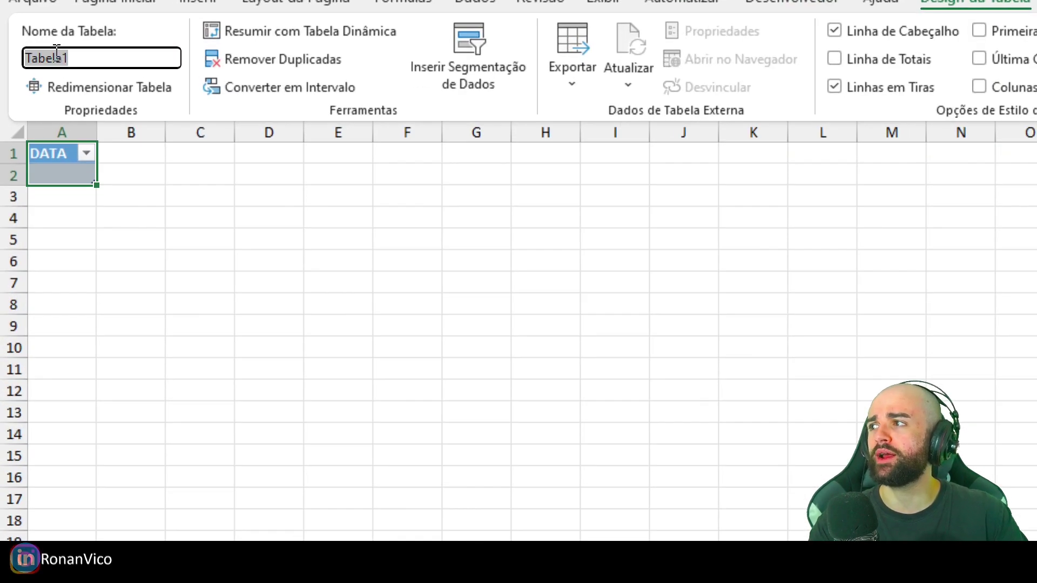
text(TB_FERIADOS)
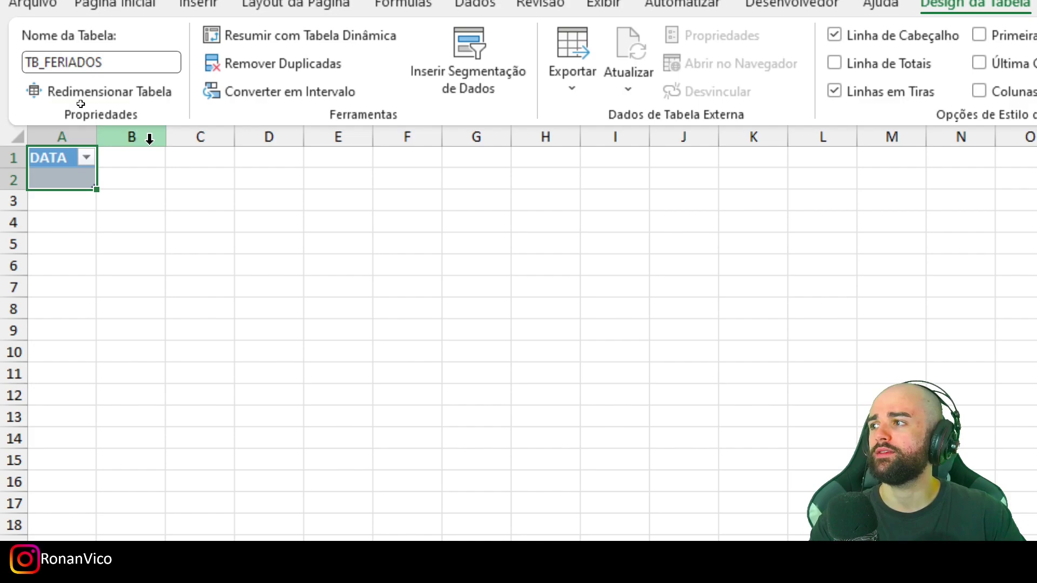
click(130, 218)
drag(96, 133, 161, 134)
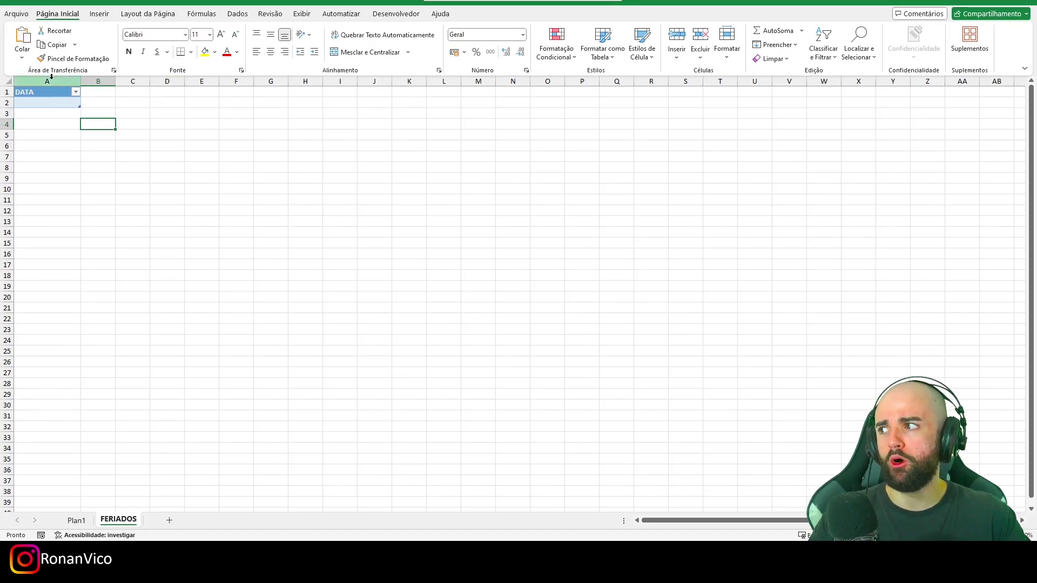
click(52, 104)
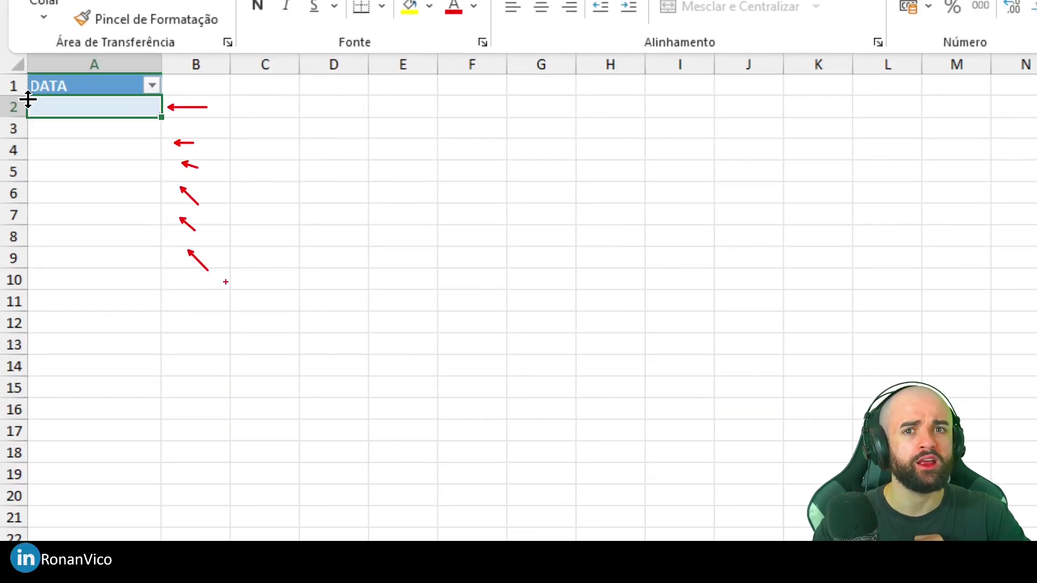
Step: Add a DESCRICAO column in B1 beside DATA and widen column B to fit the header
click(206, 85)
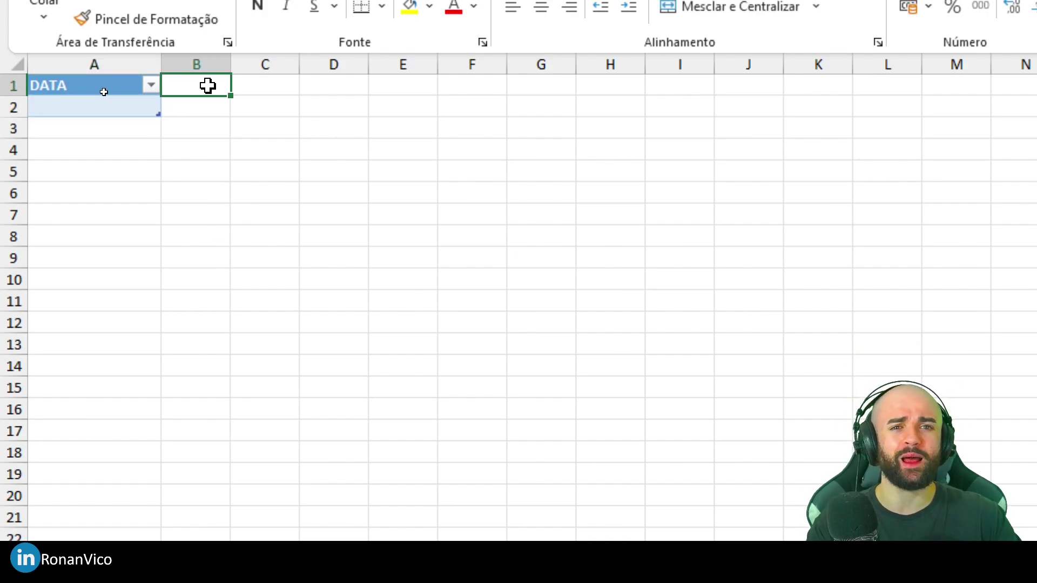
text(DESCRIÇÃO)
key(Return)
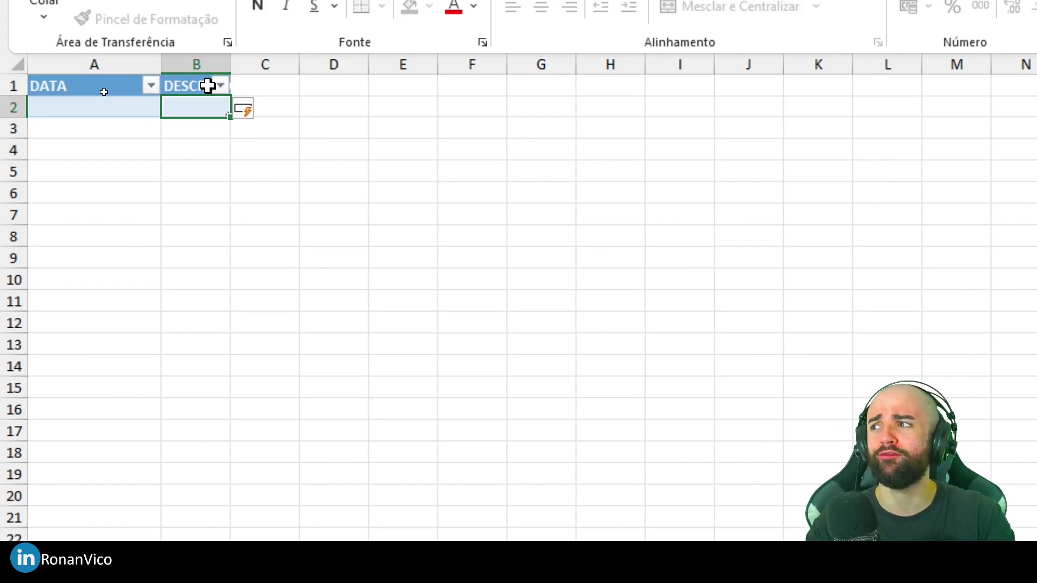
drag(231, 65, 393, 65)
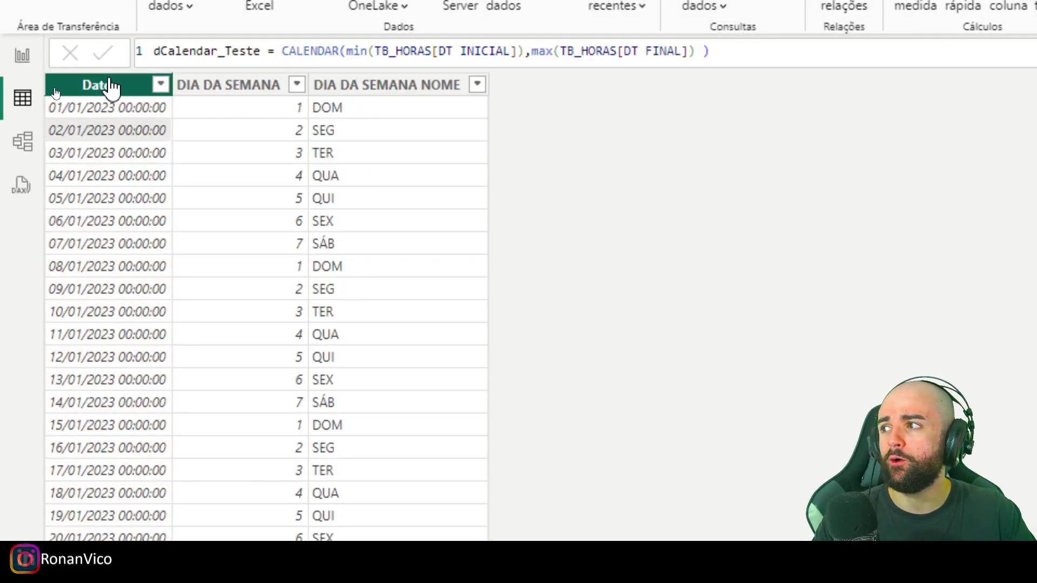
Step: Enter the holiday dates 02/01/2023, 05/01/2023 and 10/01/2023 in the DATA column of the Excel holiday table
right_click(111, 86)
click(848, 260)
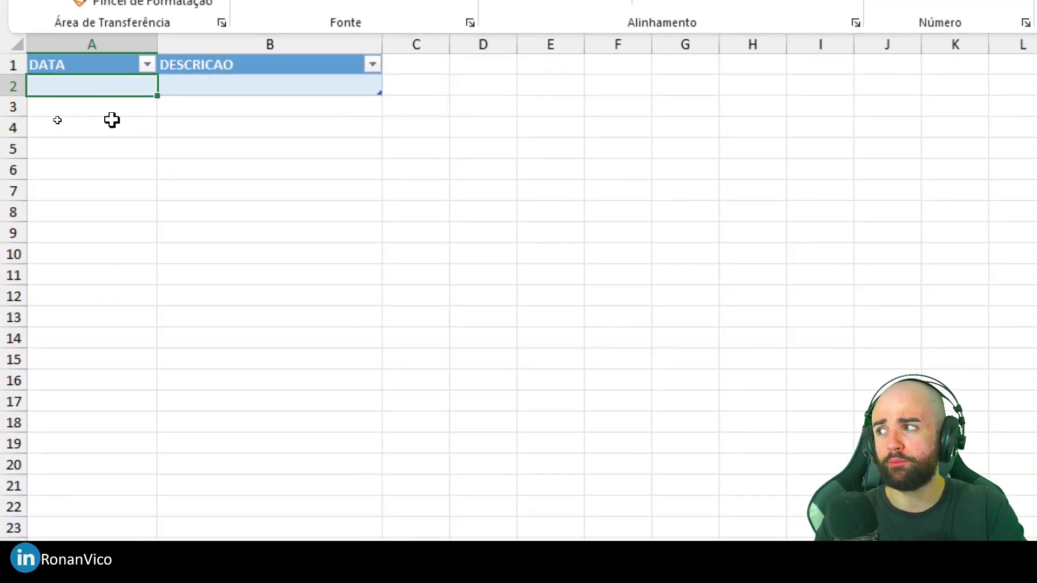
text(02)
text(/0)
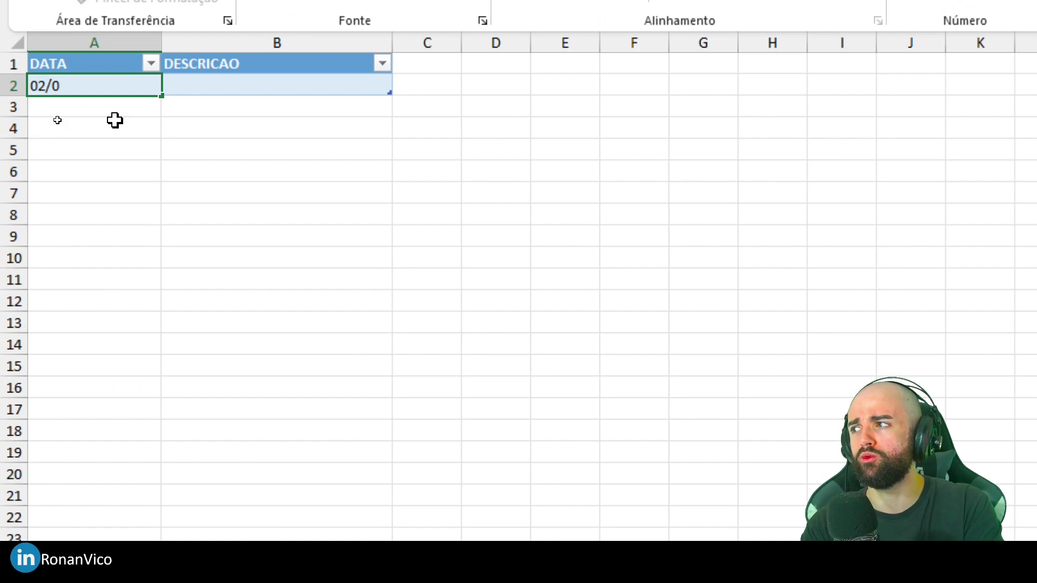
text(1/2023)
key(Return)
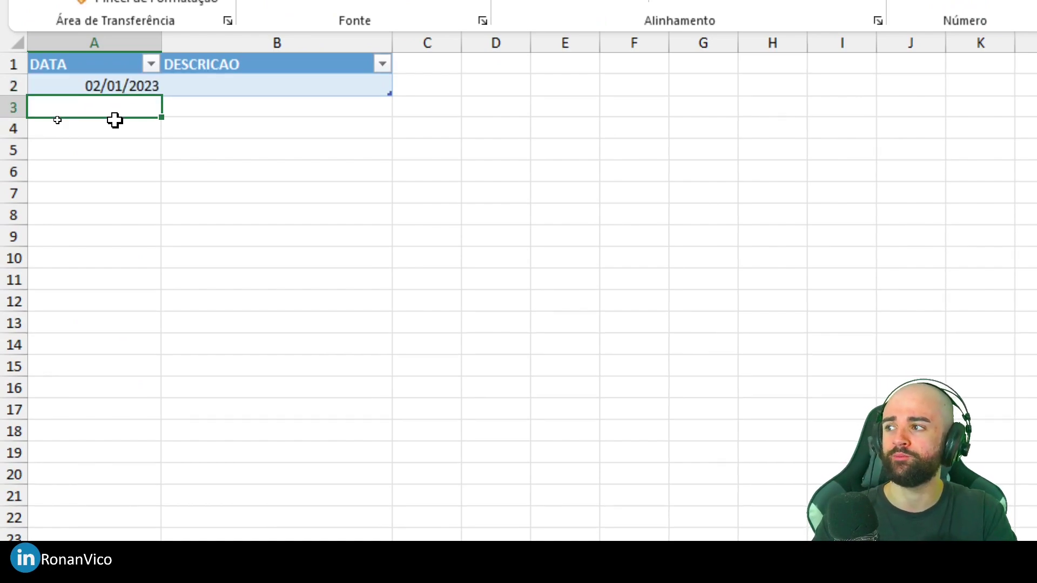
text(05/01/2023)
key(Return)
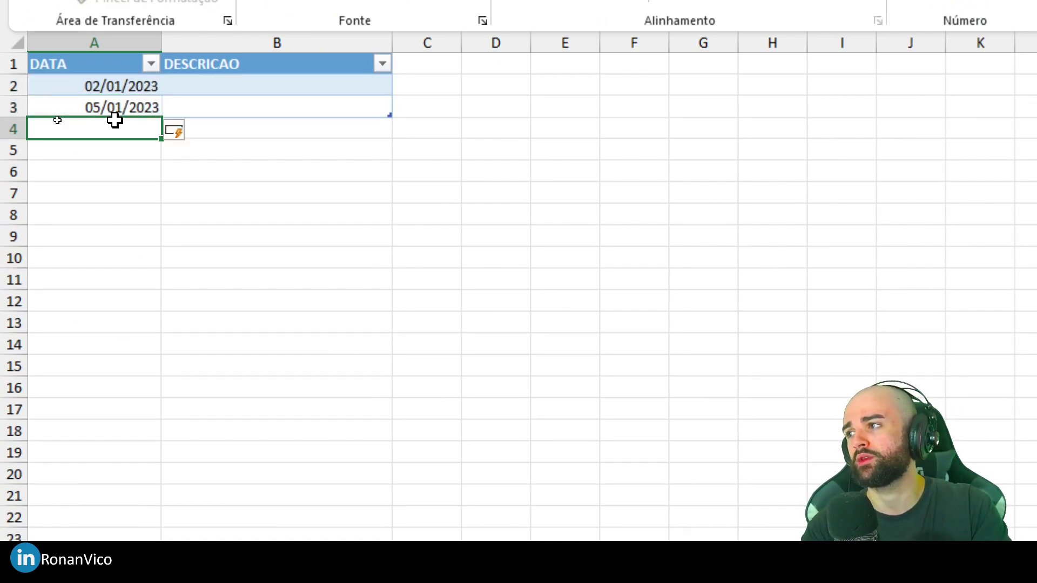
text(00/01/2023)
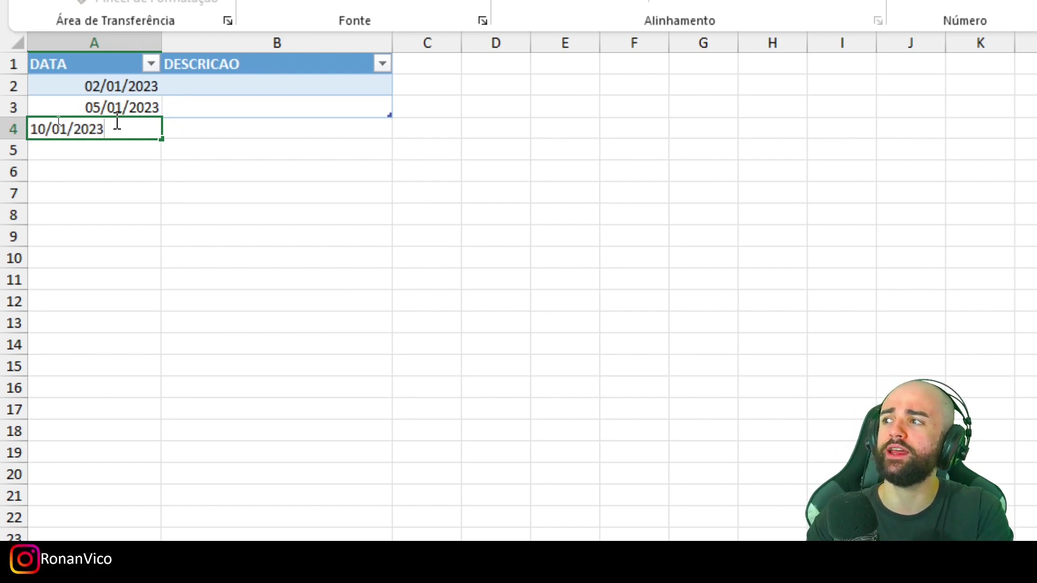
key(Return)
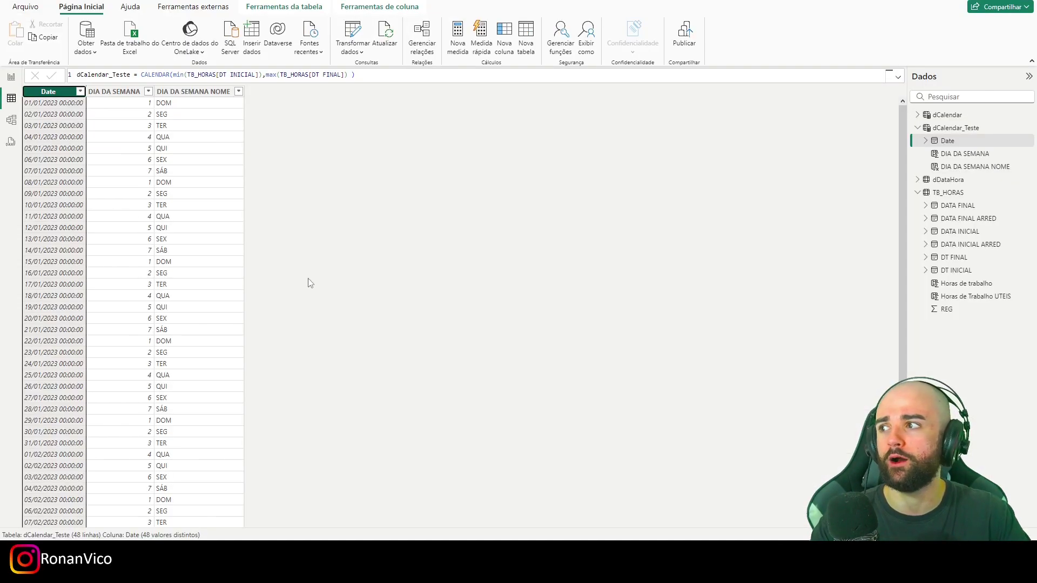
Step: Review the DIA DA SEMANA and DIA DA SEMANA NOME columns and their formulas in the Power BI table dCalendar_Teste
click(127, 91)
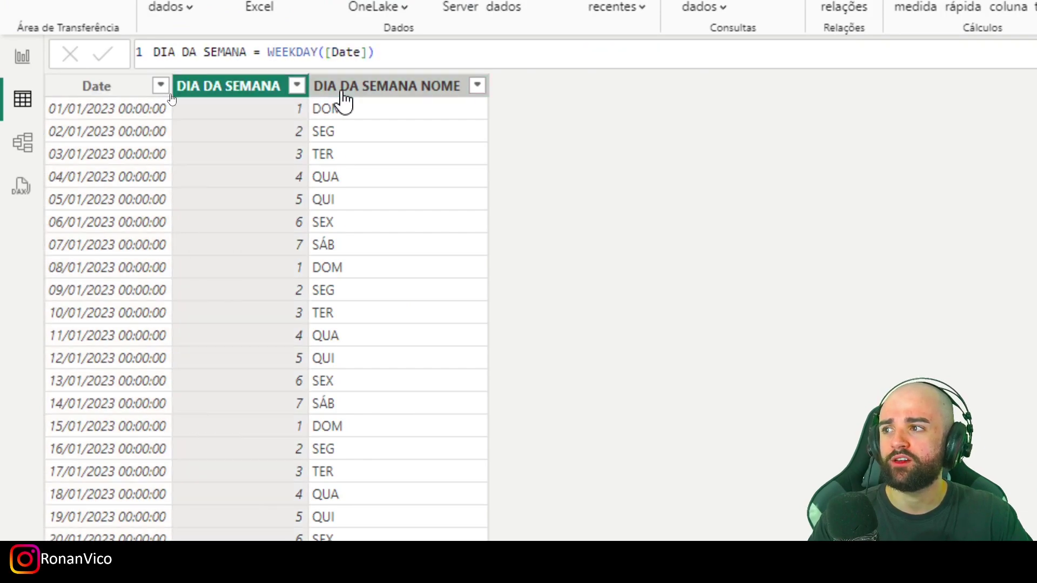
click(146, 91)
click(243, 86)
click(384, 86)
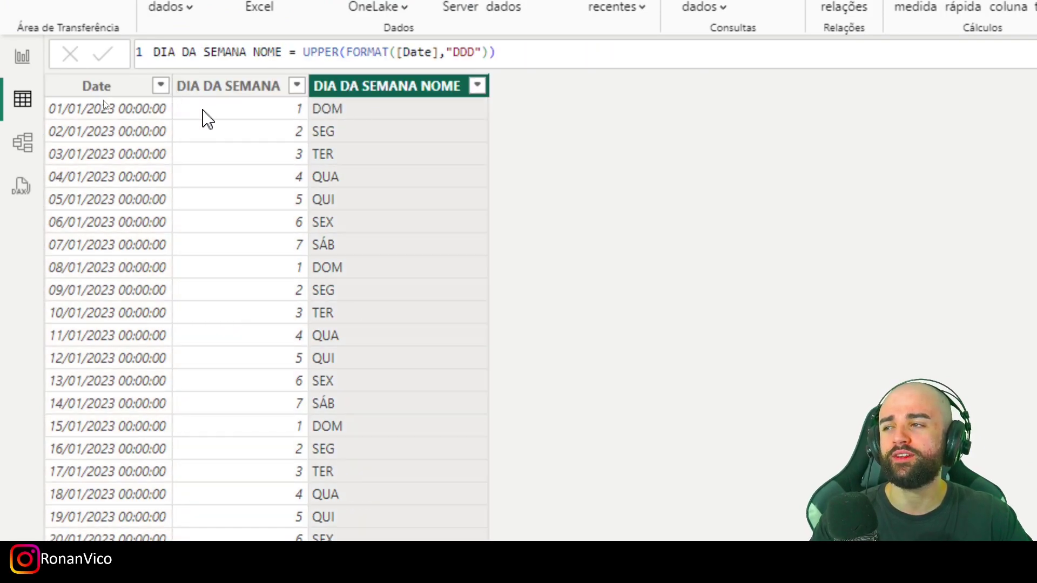
click(146, 89)
click(243, 86)
click(397, 94)
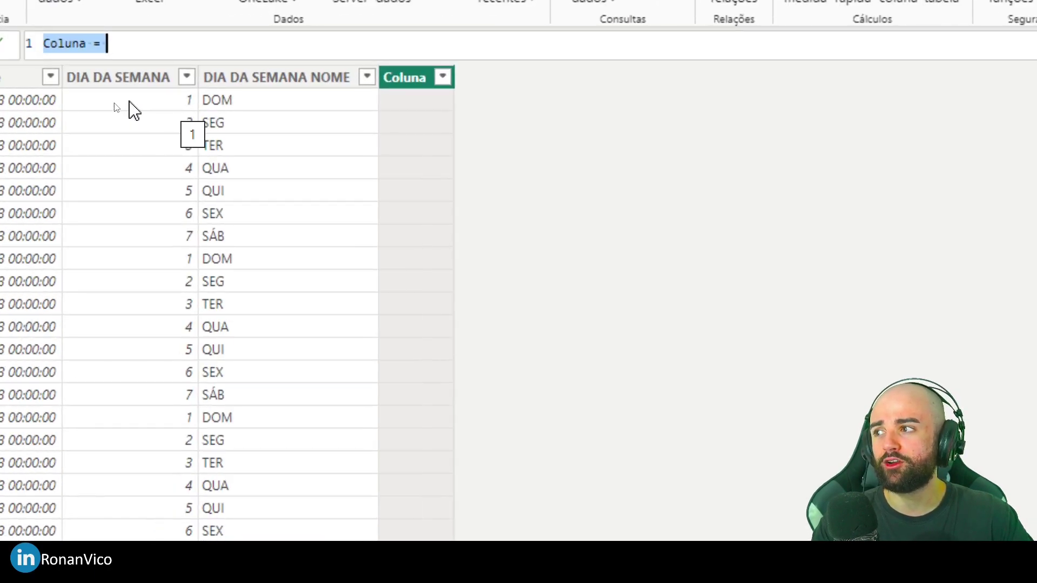
Step: Examine the first week's weekday names and numbers, marking days 2, 3, 5 and 6
drag(365, 120, 450, 121)
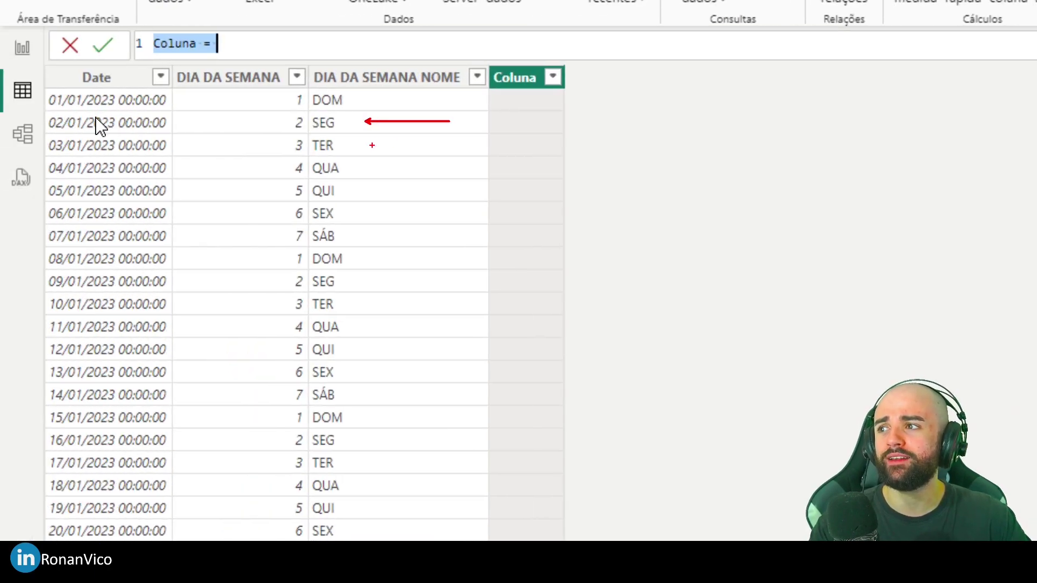
drag(371, 145, 441, 145)
mouse_move(384, 164)
mouse_down()
mouse_move(441, 164)
mouse_move(435, 200)
mouse_up()
key(Escape)
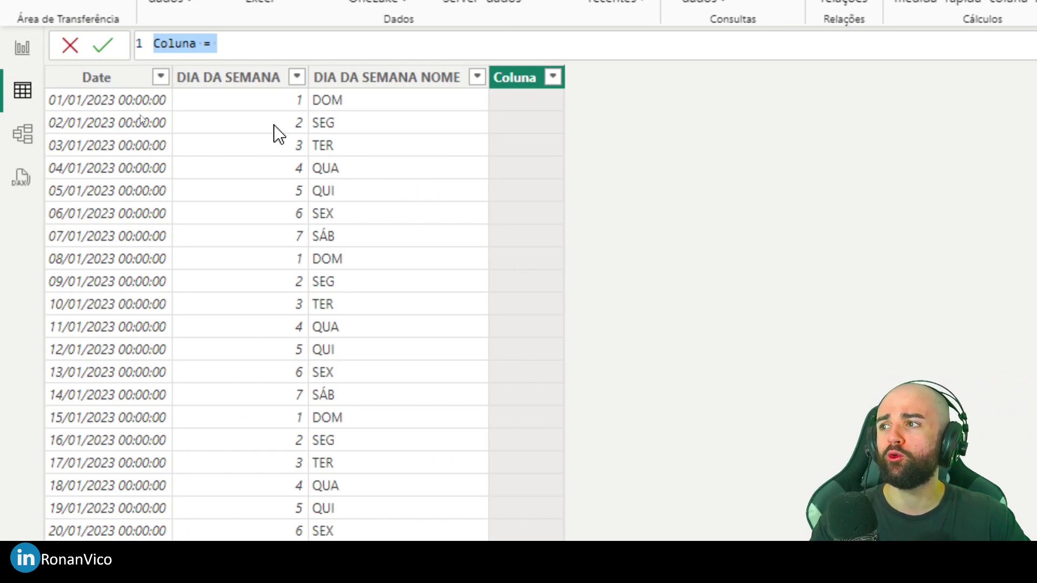
mouse_move(286, 112)
mouse_down()
mouse_move(316, 131)
mouse_move(305, 218)
mouse_up()
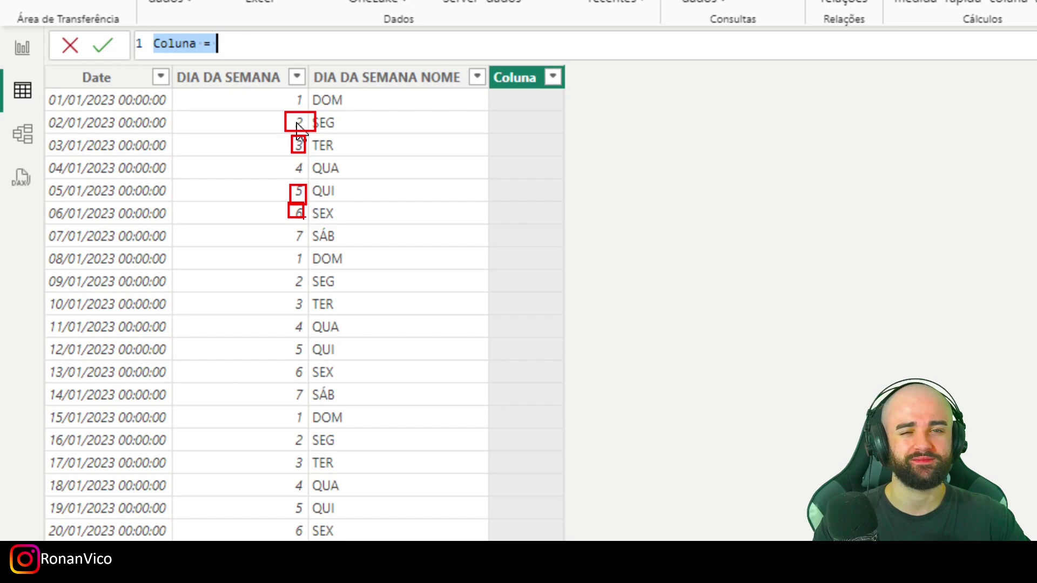
key(Escape)
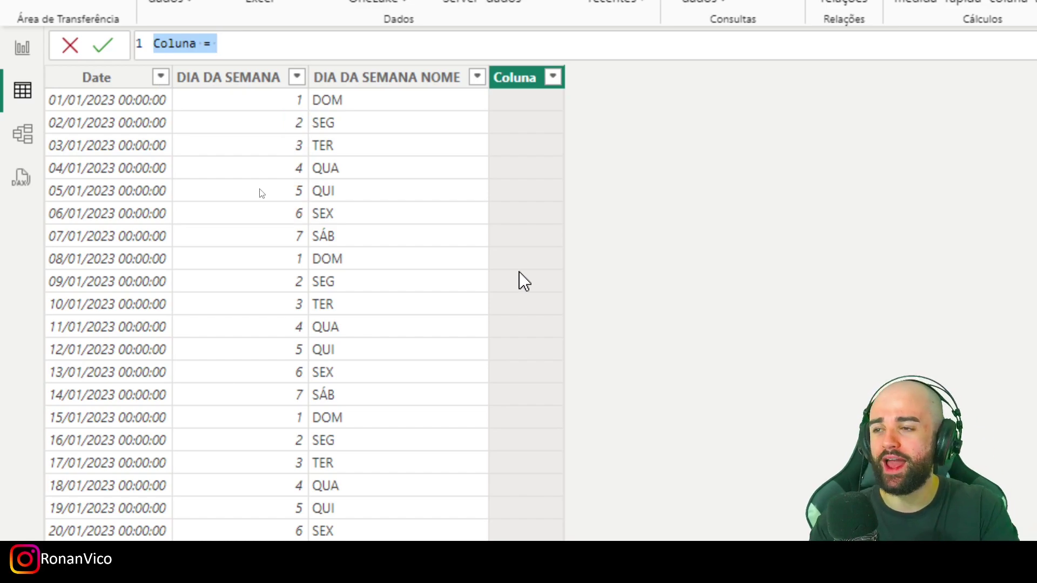
Step: Name the new calculated column É DIA ÚTIL REGRA 1 at the start of its formula
text(é)
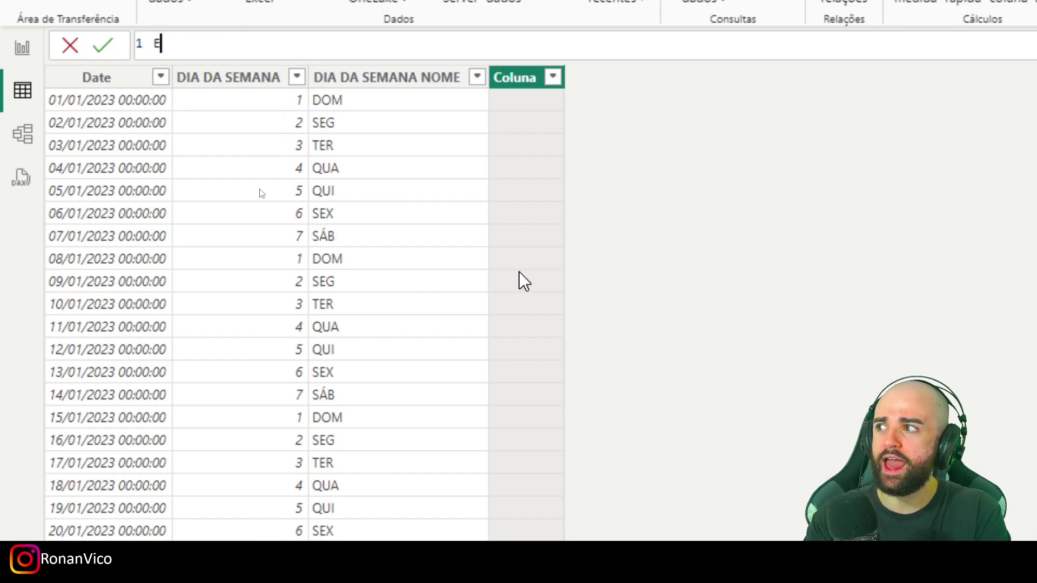
text( é)
key(BackSpace)
key(BackSpace)
key(BackSpace)
text(é)
key(BackSpace)
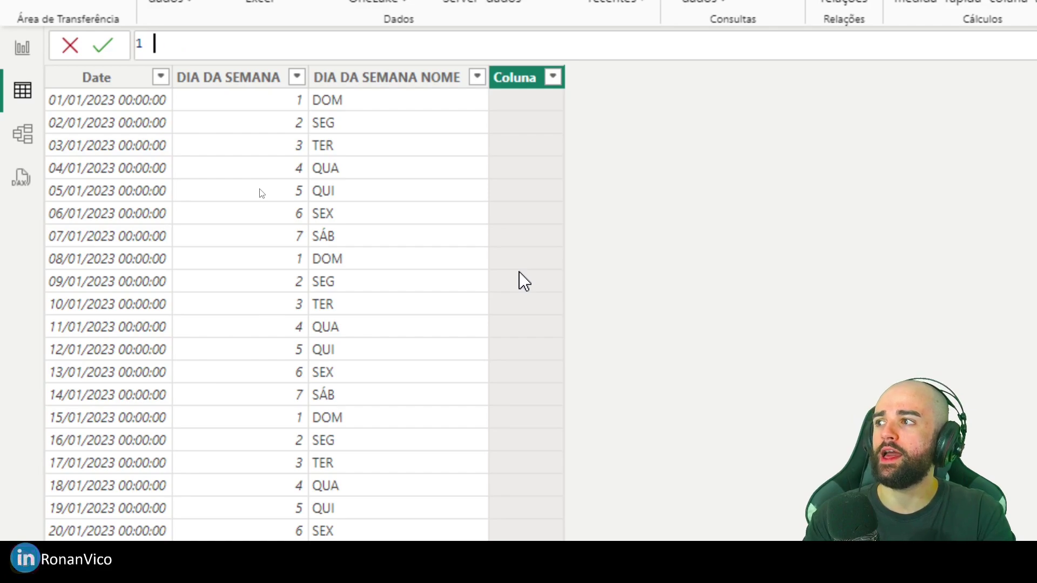
text(É DIA ÚTIL )
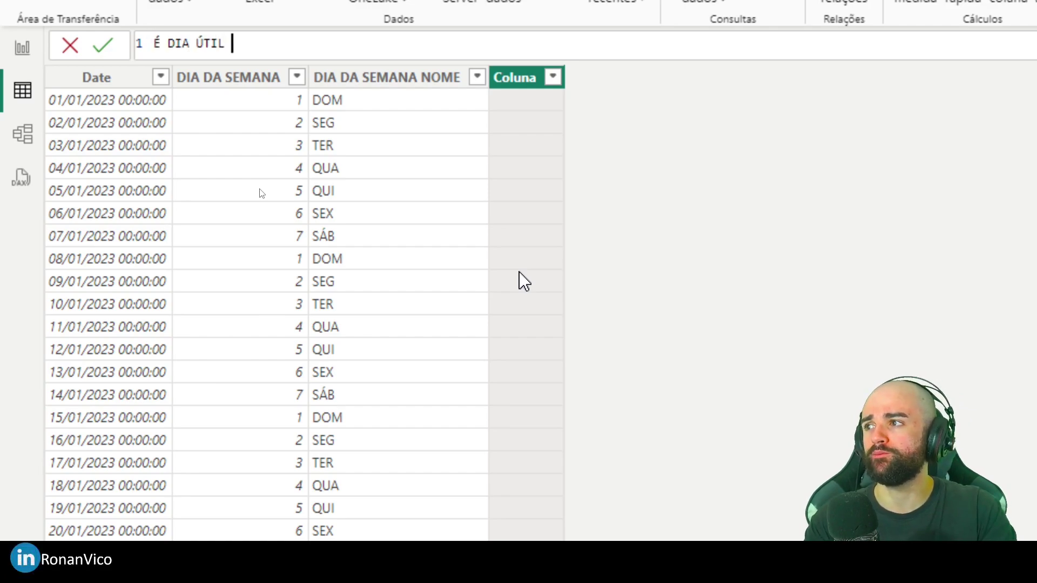
text(REGRA 1 =)
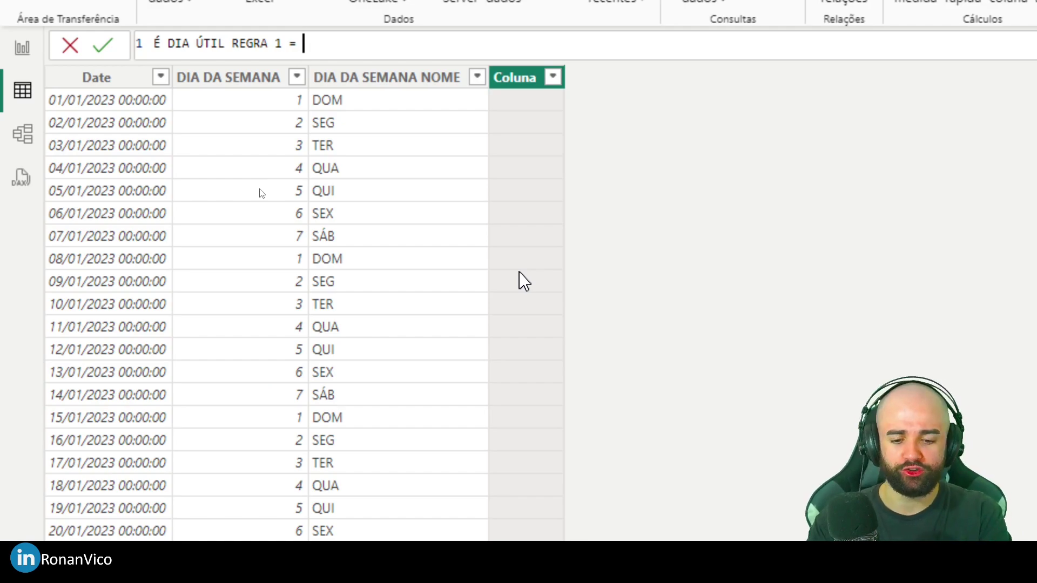
text(If)
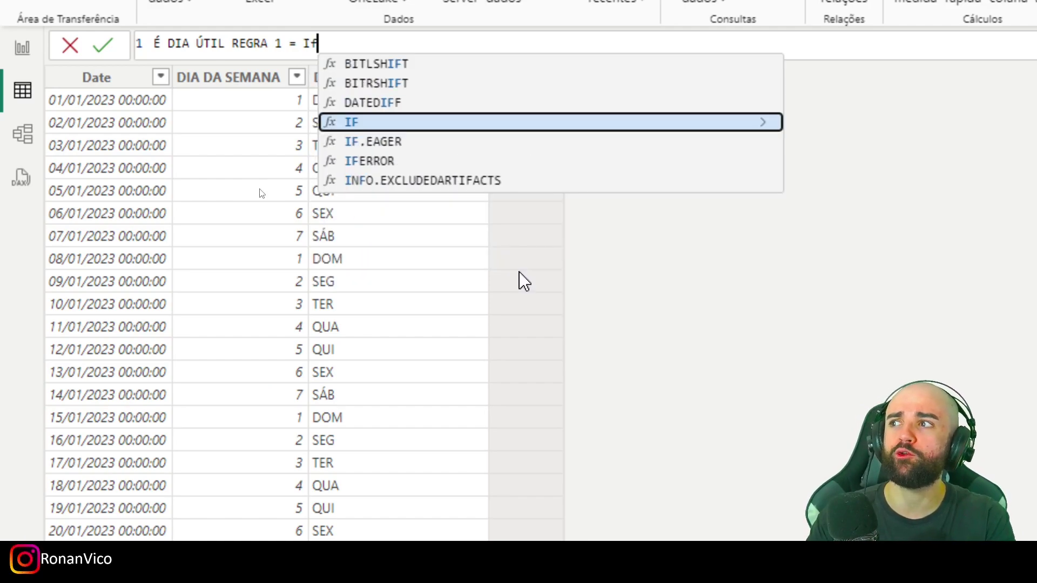
key(Tab)
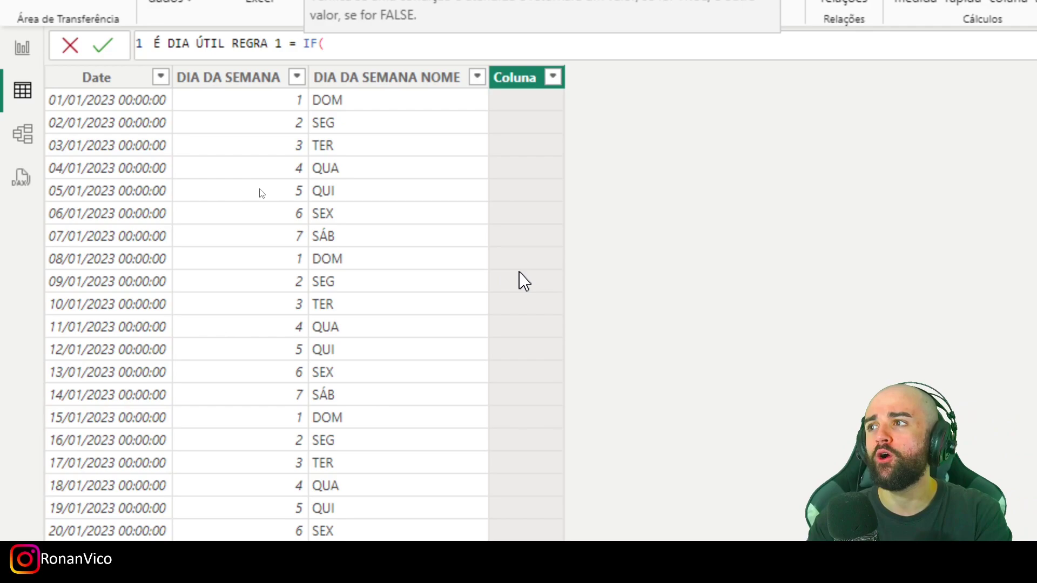
key(BackSpace)
key(BackSpace)
key(BackSpace)
text(DI)
key(BackSpace)
key(BackSpace)
Step: Begin the expression of É DIA ÚTIL REGRA 1 with the [DIA DA SEMANA] column followed by the in operator
text([)
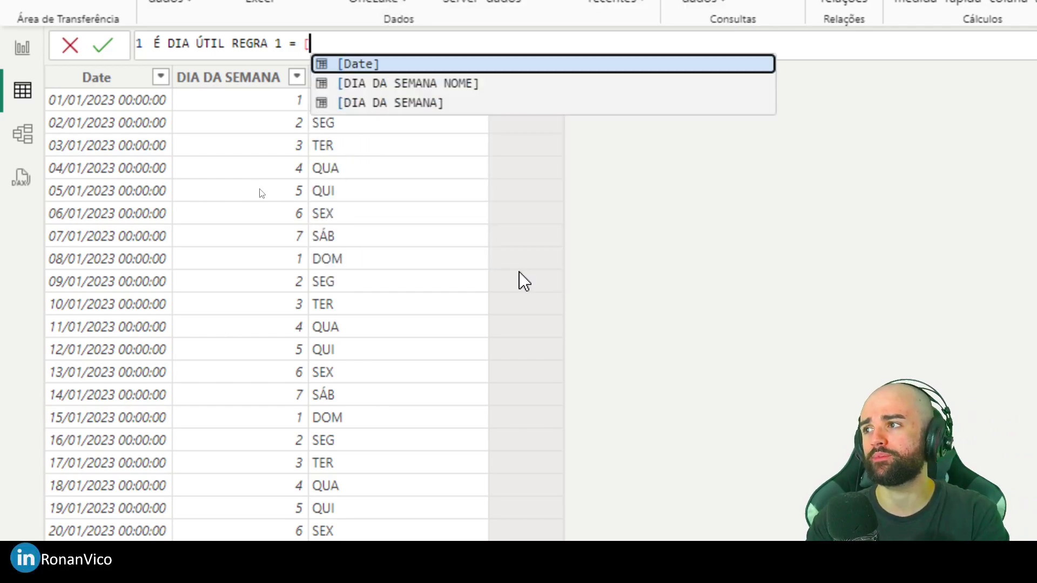
text(d)
key(Down)
key(Down)
key(Tab)
text(in )
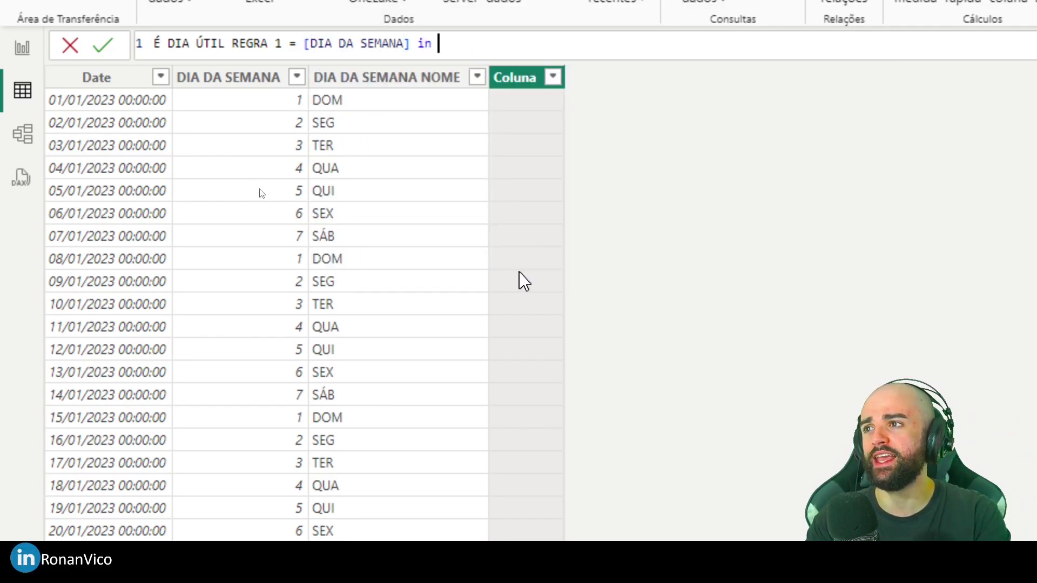
text({1)
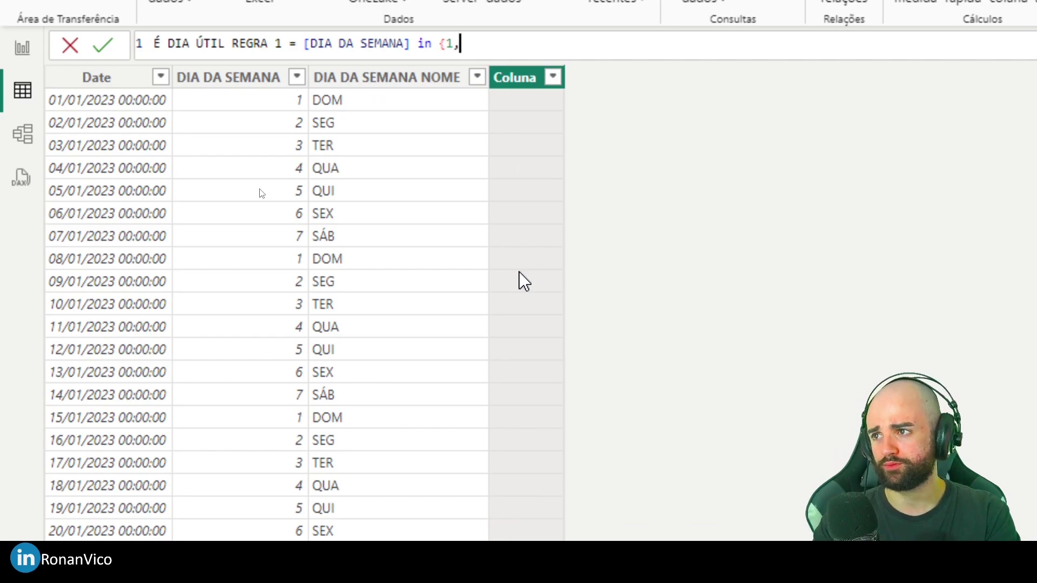
text(,)
key(BackSpace)
key(BackSpace)
key(BackSpace)
Step: Complete the formula with the weekday list {2,3,5,6}, correcting the closing brace, and commit it
text({2,3,)
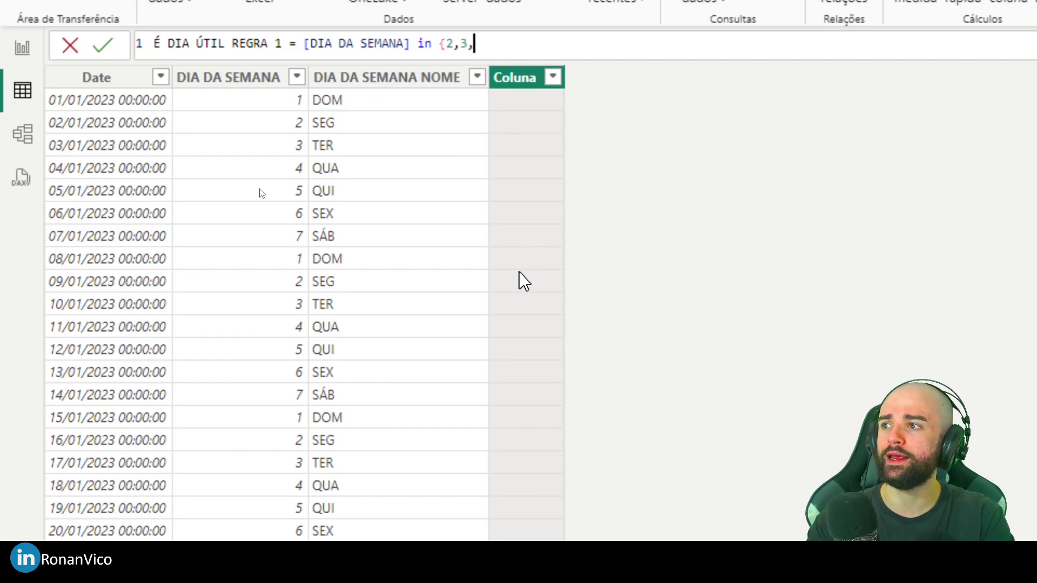
text(5,6))
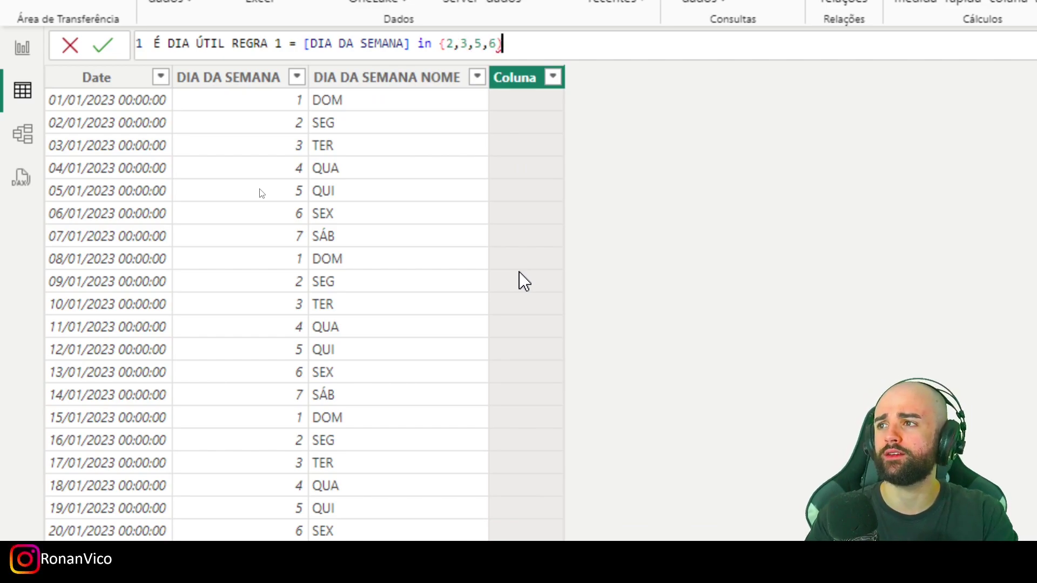
key(Return)
click(505, 43)
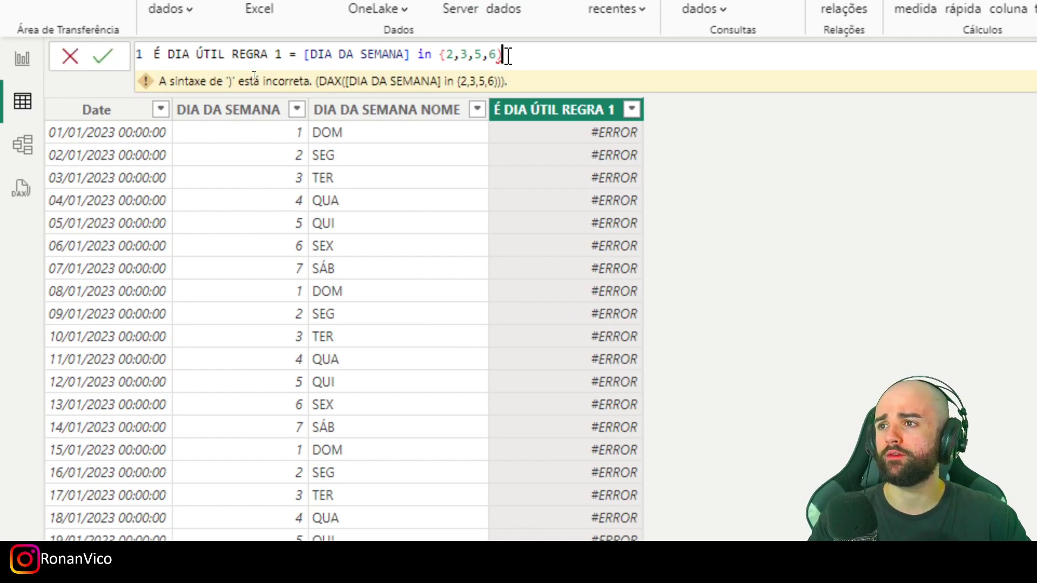
key(BackSpace)
text(})
key(Return)
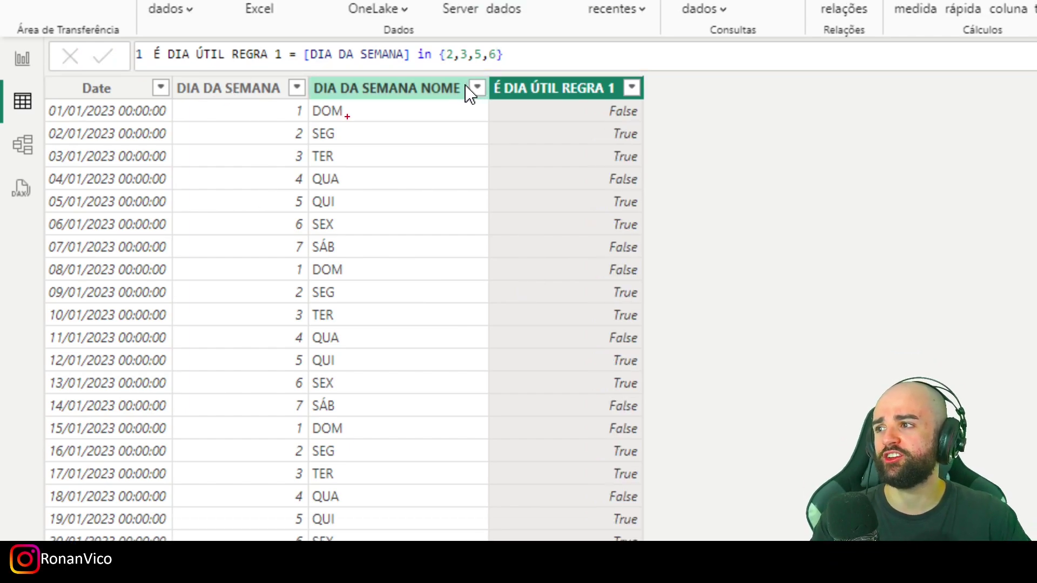
Step: Check the first week's É DIA ÚTIL REGRA 1 values against weekdays 2, 3, 5 and 6, marking the matching rows
mouse_move(282, 126)
mouse_down()
mouse_move(309, 143)
mouse_move(308, 205)
mouse_up()
mouse_move(312, 135)
mouse_down()
mouse_move(331, 110)
mouse_move(352, 129)
mouse_up()
drag(311, 194, 376, 178)
drag(331, 219, 385, 205)
drag(603, 217, 648, 233)
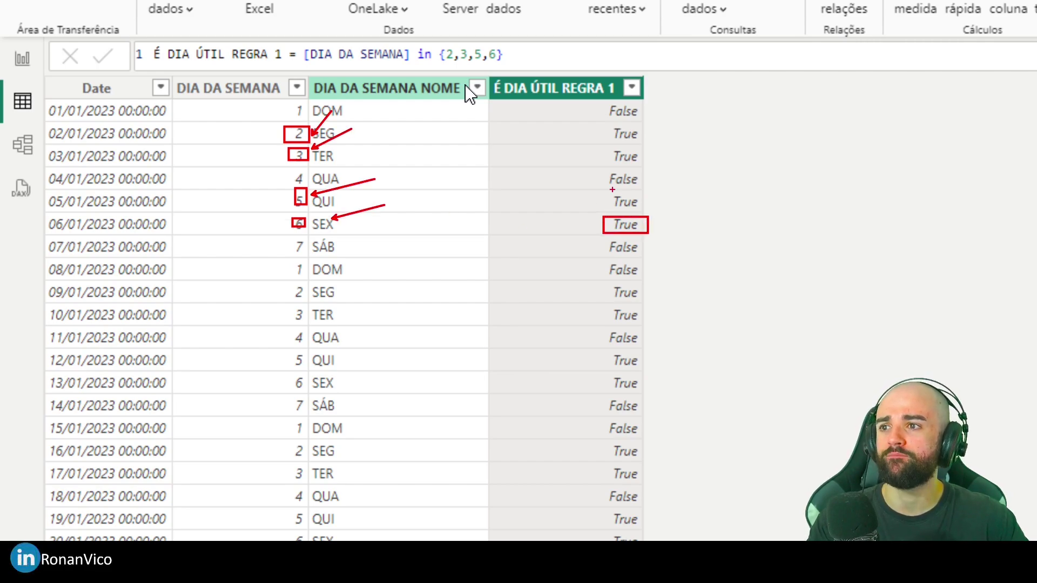
drag(607, 194, 639, 207)
drag(610, 150, 648, 164)
drag(616, 125, 645, 143)
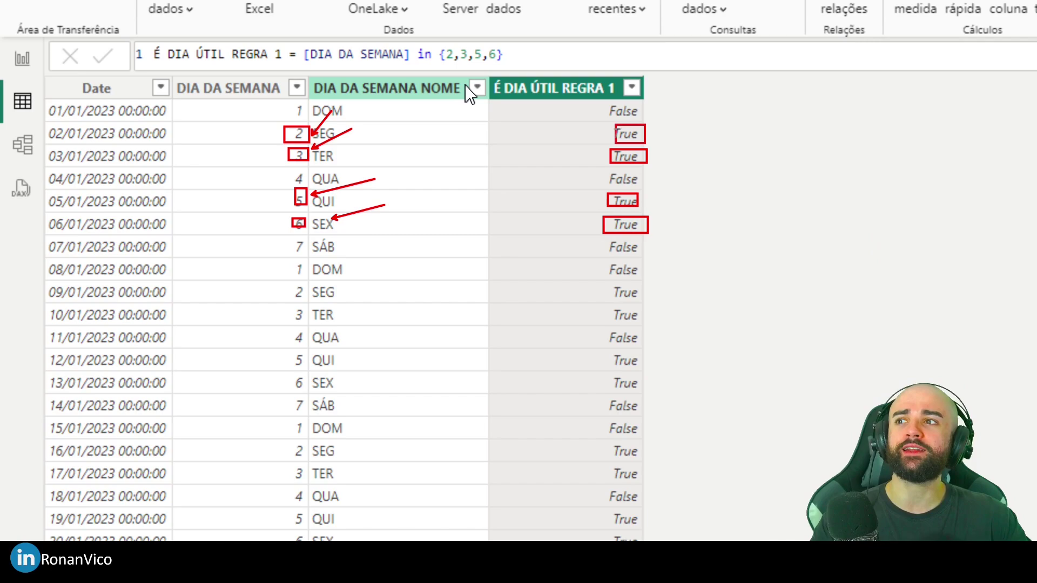
key(e)
drag(600, 120, 494, 126)
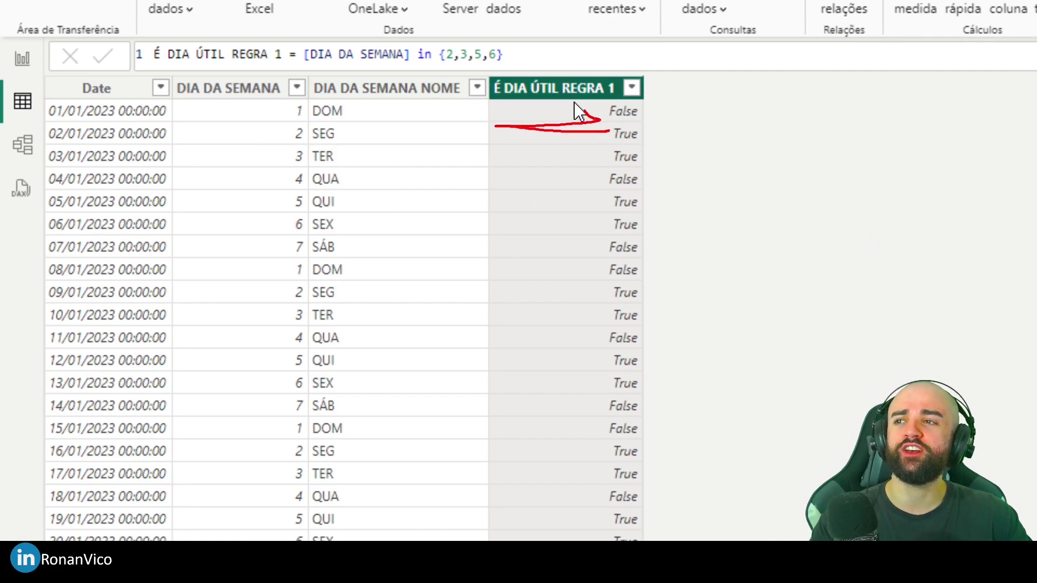
key(e)
key(Escape)
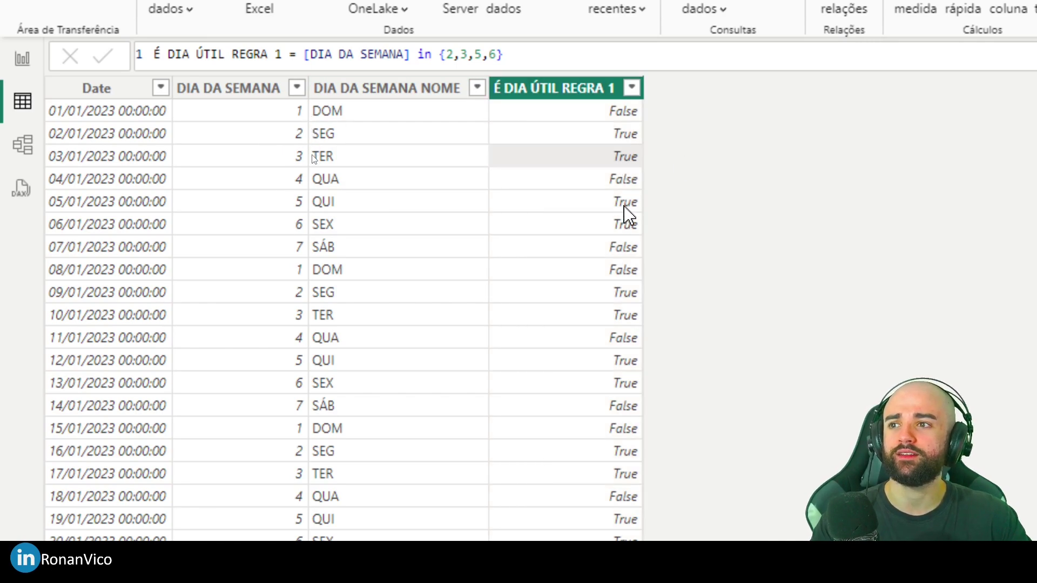
Step: Filter the É DIA ÚTIL REGRA 1 column to its True rows and check the weekdays shown
click(632, 88)
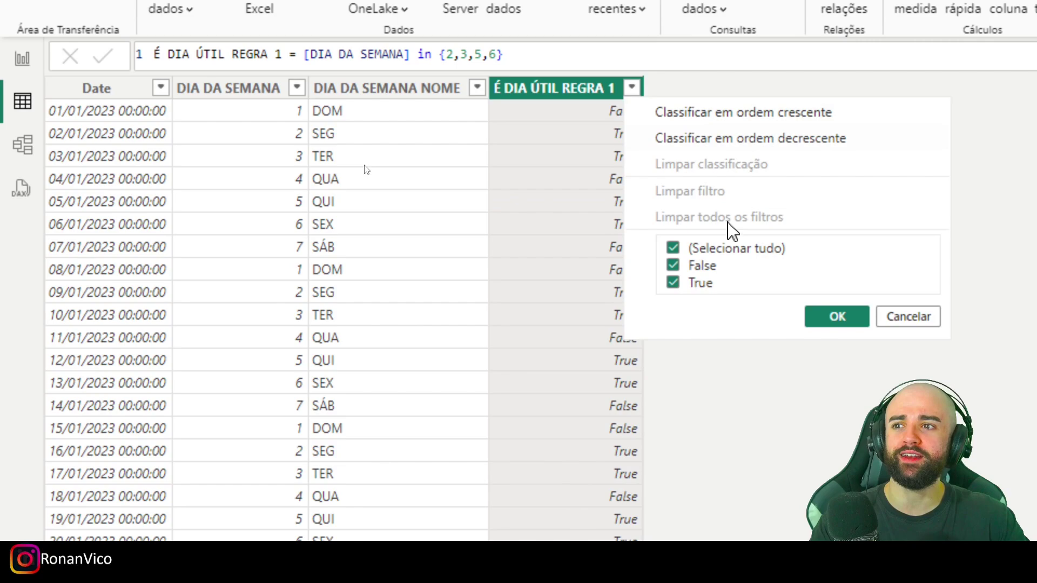
click(703, 268)
click(834, 317)
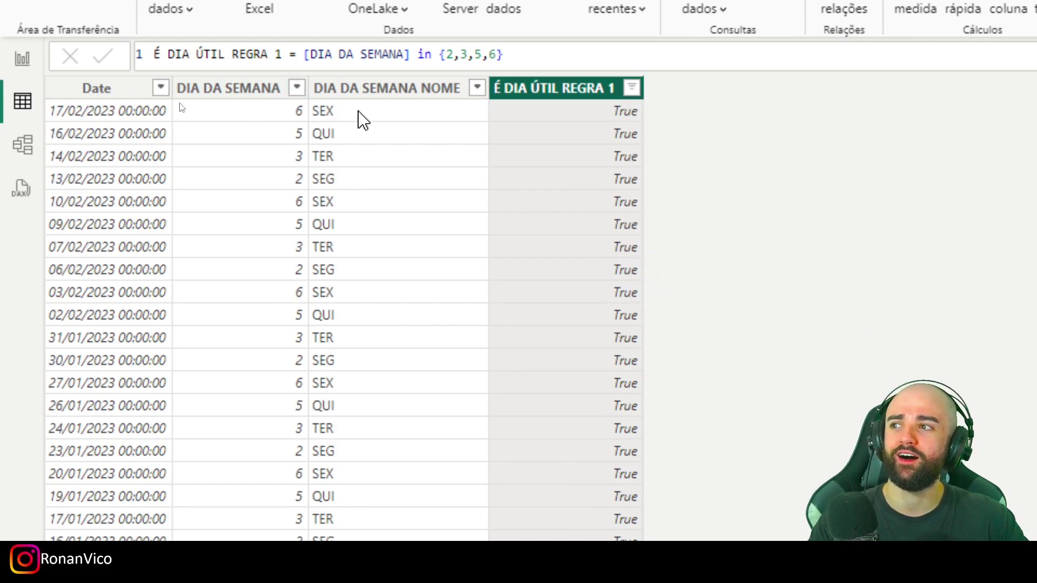
click(362, 119)
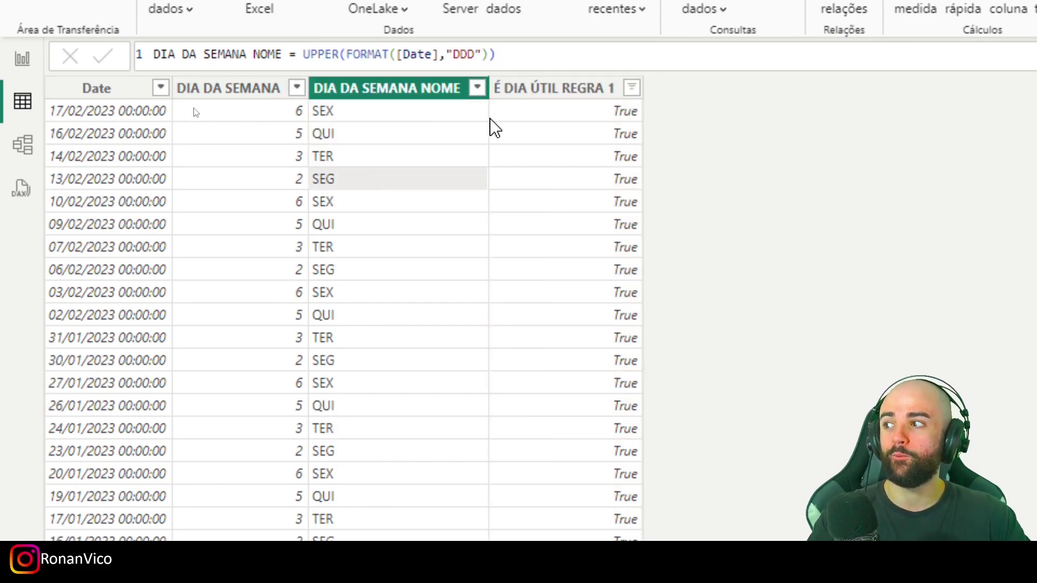
click(160, 88)
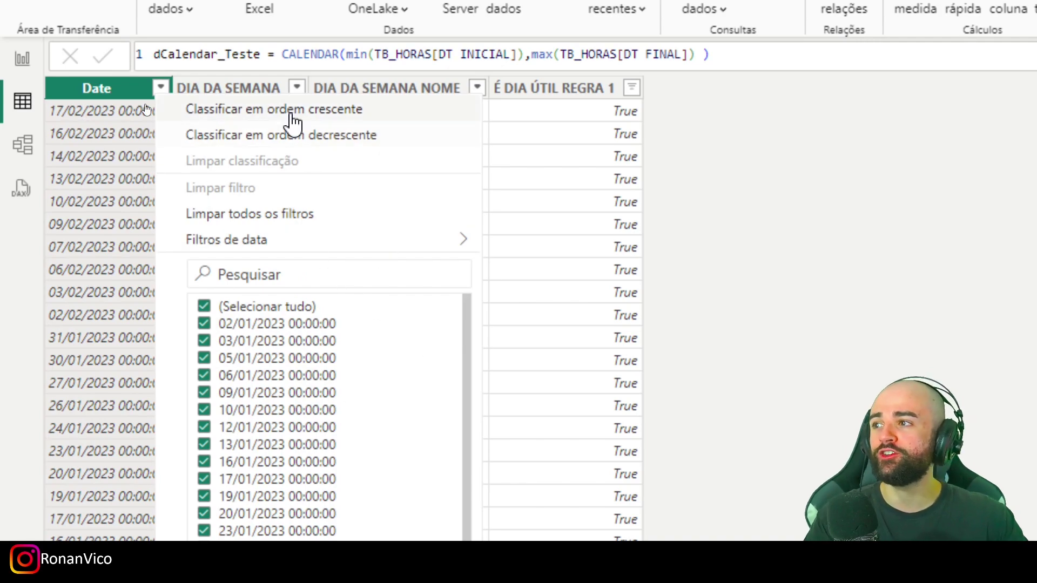
click(690, 162)
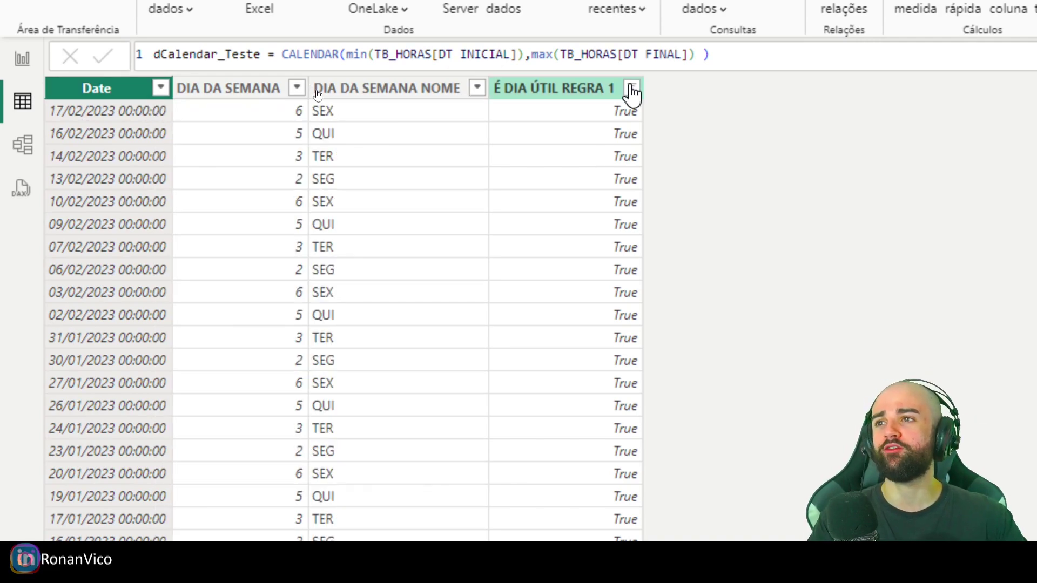
Step: Include the False rows again in the É DIA ÚTIL REGRA 1 filter and apply it
click(632, 88)
click(716, 262)
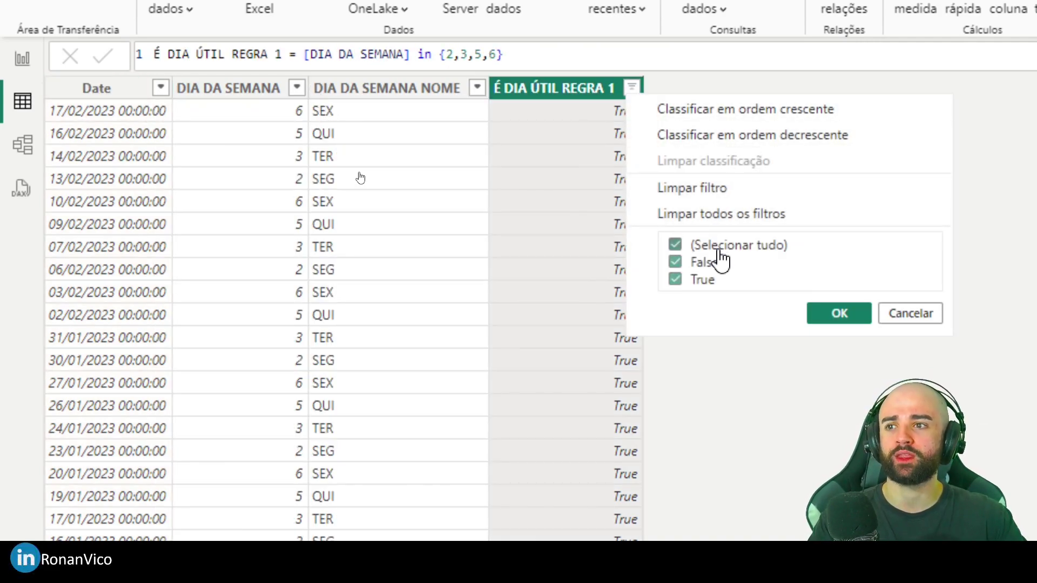
click(839, 314)
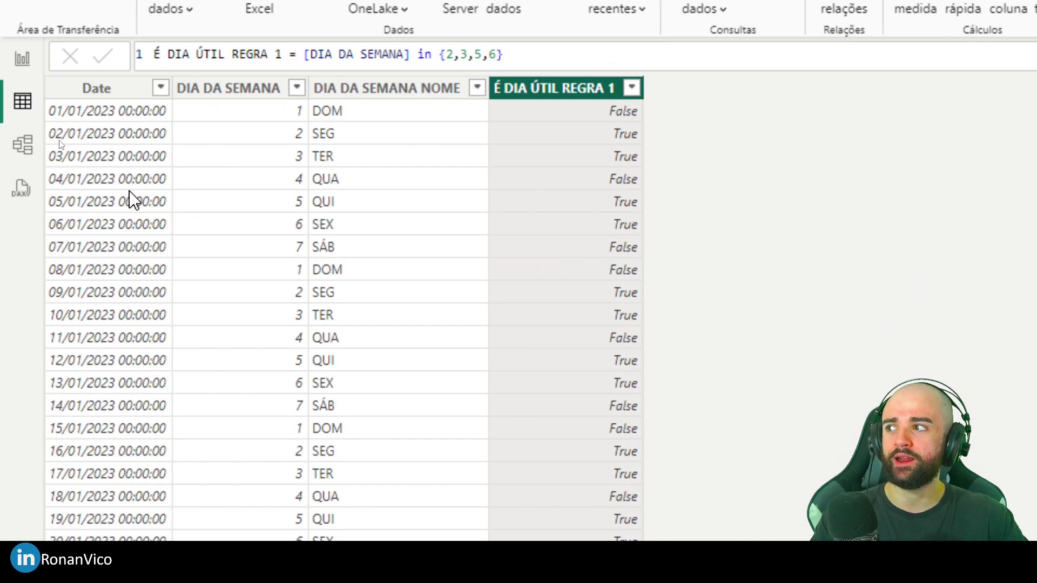
Step: Examine the É DIA ÚTIL REGRA 1 values for the dates 01/01/2023 to 05/01/2023, marking the 05/01/2023 row
click(86, 120)
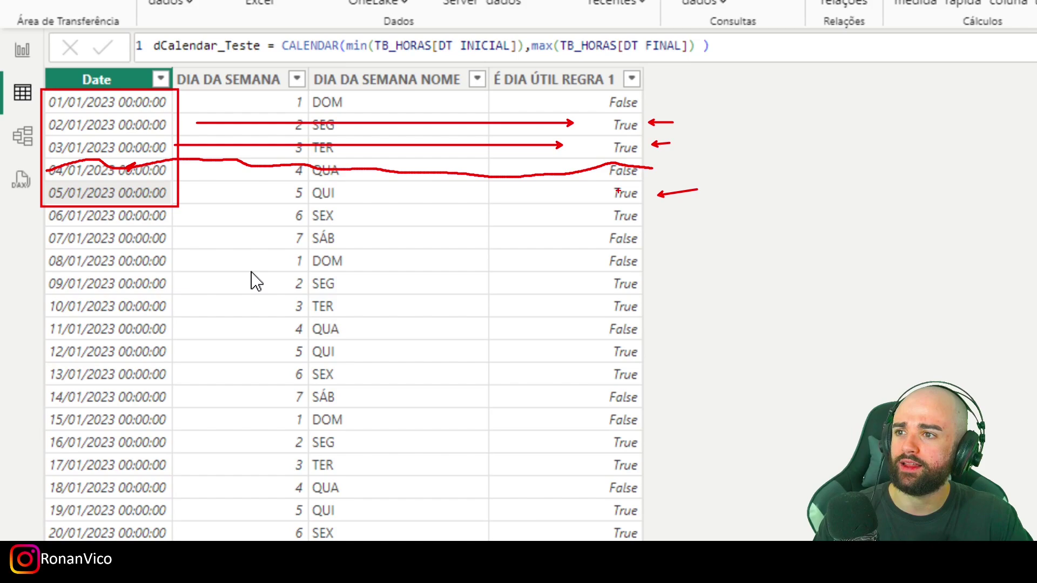
mouse_move(657, 176)
mouse_down()
mouse_move(92, 229)
mouse_move(34, 206)
mouse_up()
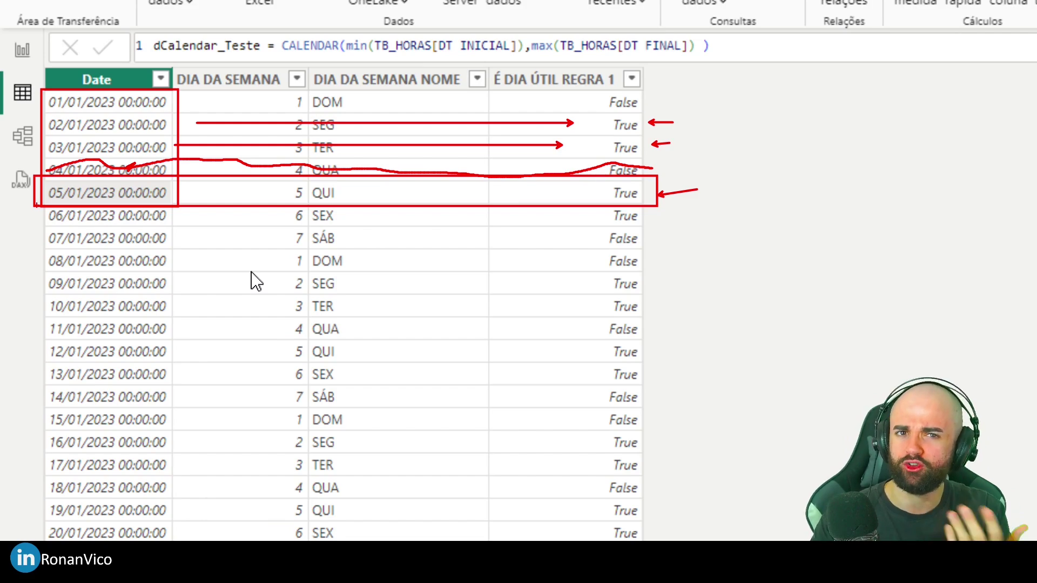
key(Escape)
click(586, 170)
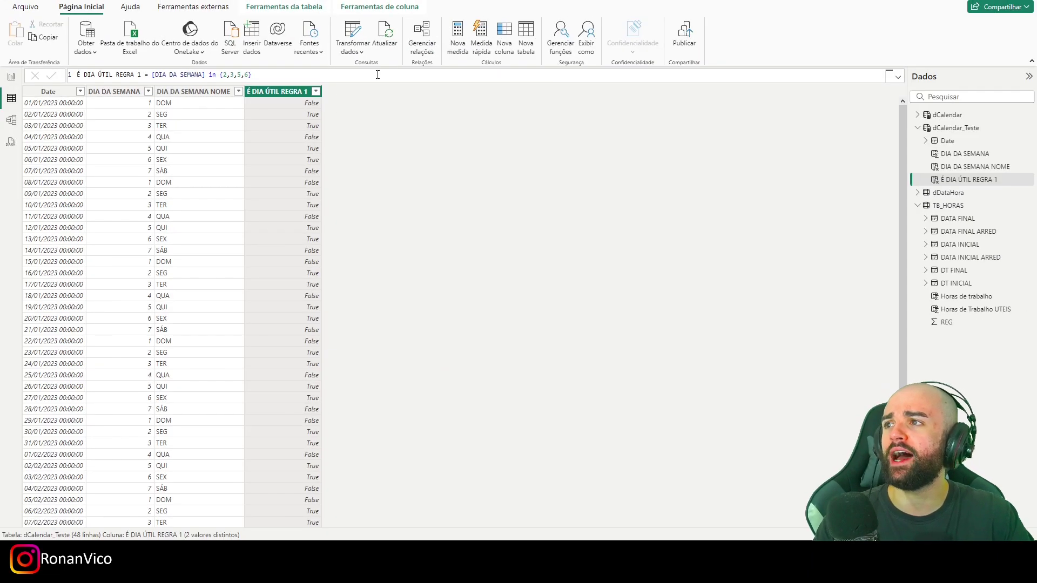
Step: Import the TB_FERIADOS table from BASE HORAS.xlsx as a new query in Power Query
click(371, 54)
click(393, 76)
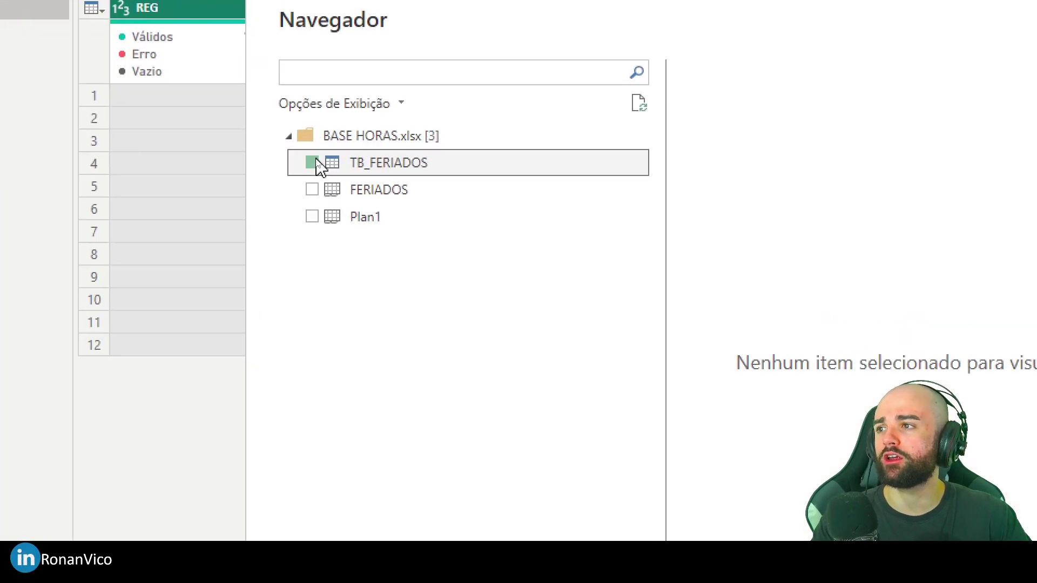
click(310, 159)
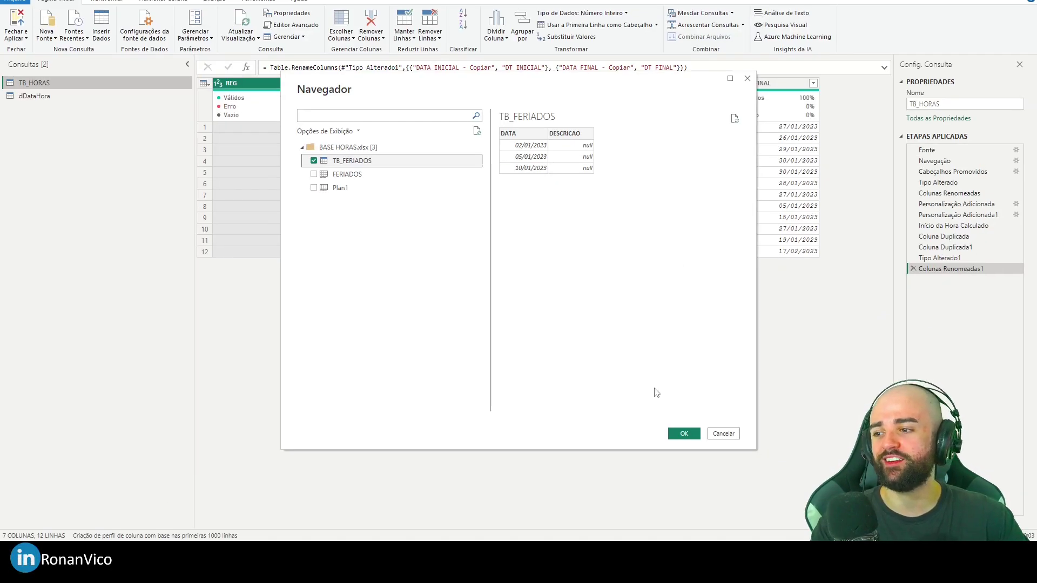
click(684, 437)
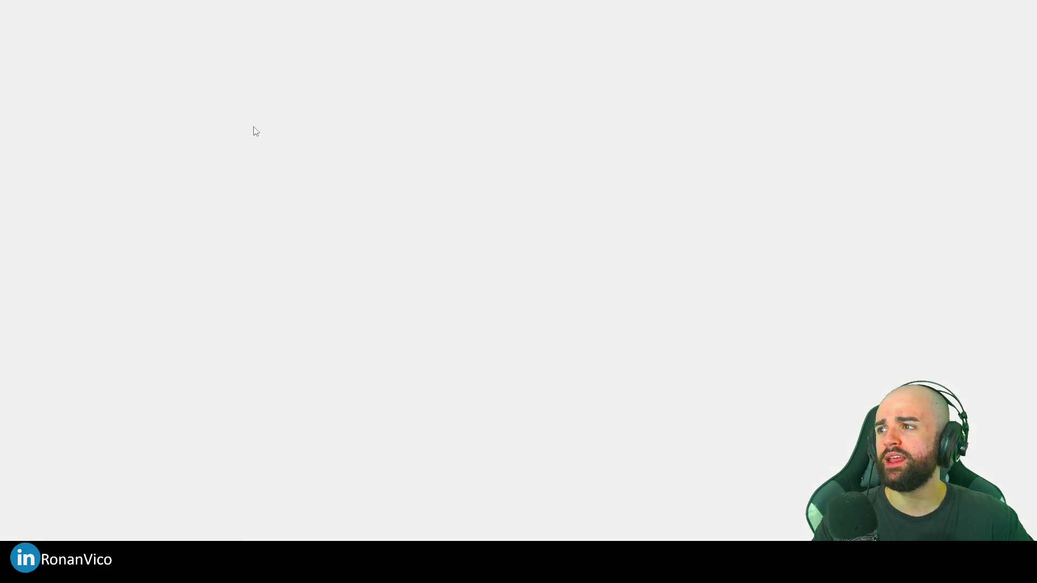
Step: Set the DATA column of TB_FERIADOS to the Data (date) type and apply the query changes to the model
click(218, 84)
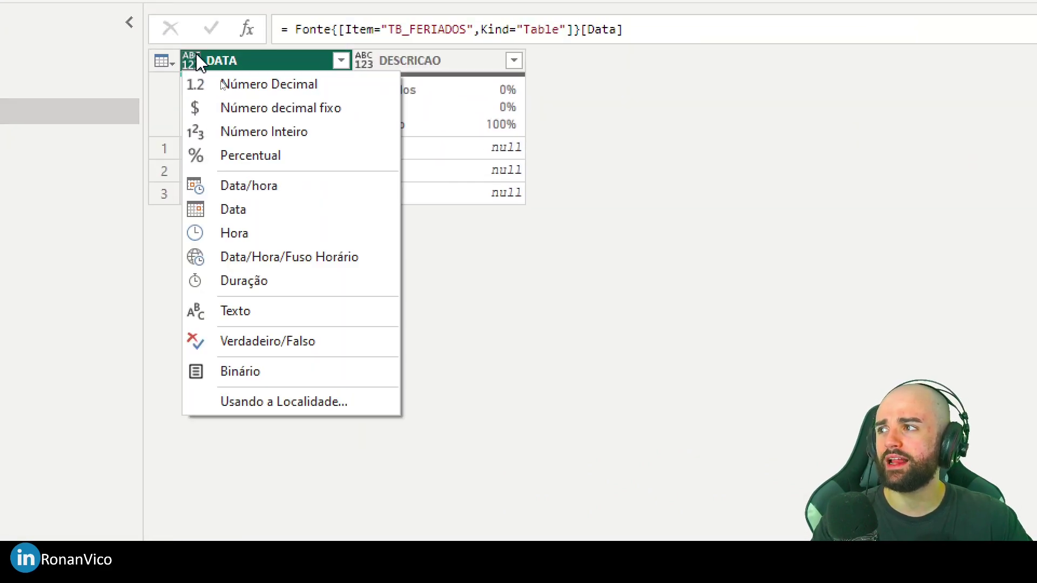
click(266, 209)
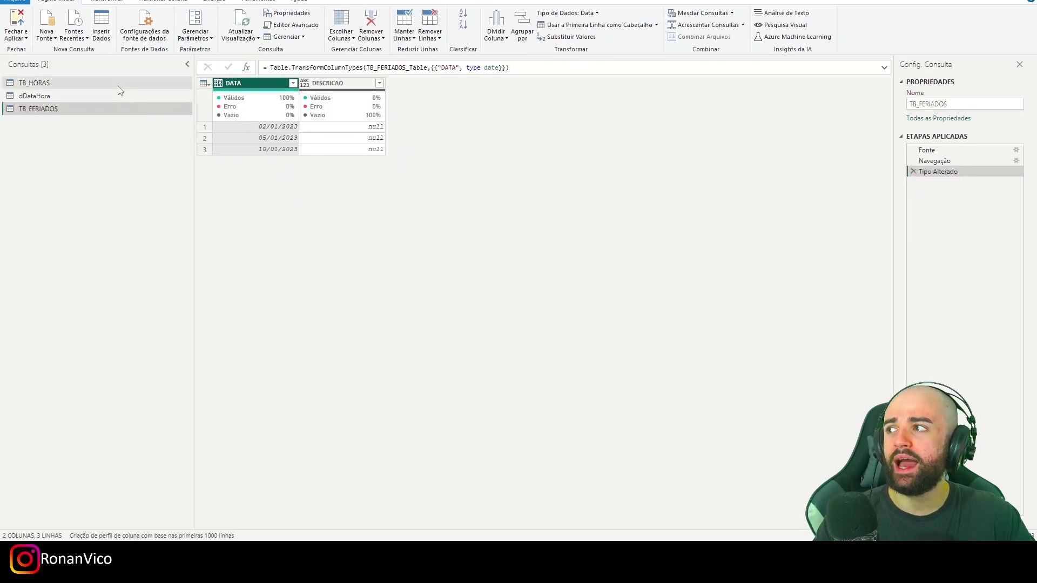
click(17, 38)
click(22, 75)
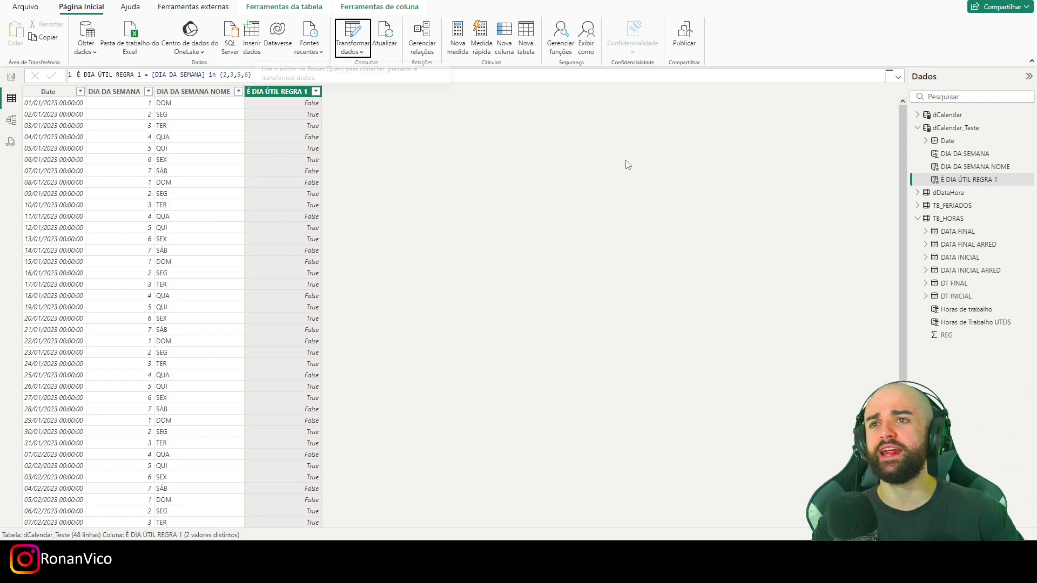
Step: Collapse the expanded table field lists and inspect the holiday dates in the DATA column of TB_FERIADOS
click(920, 129)
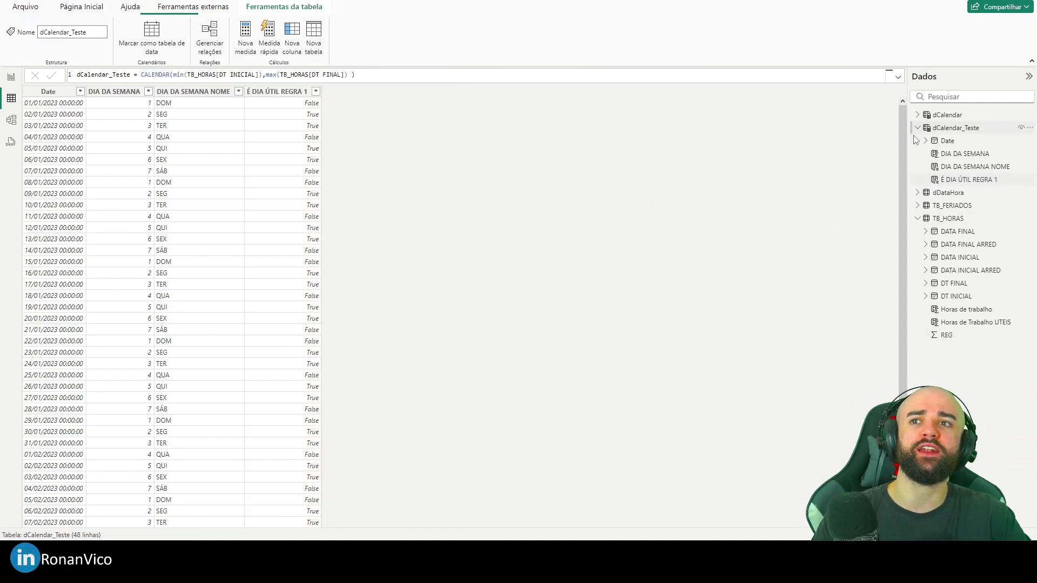
click(917, 128)
click(918, 166)
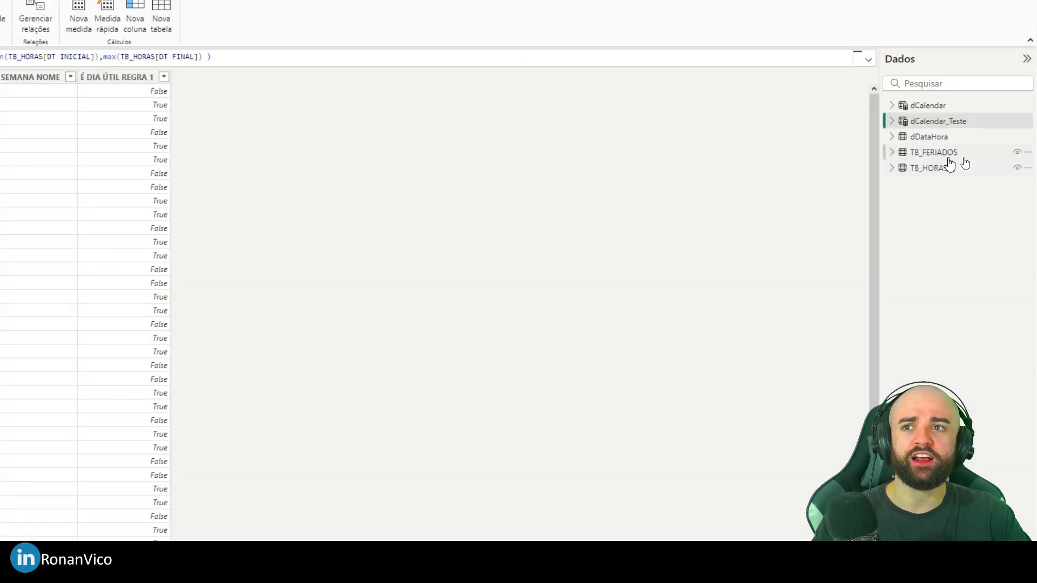
click(949, 154)
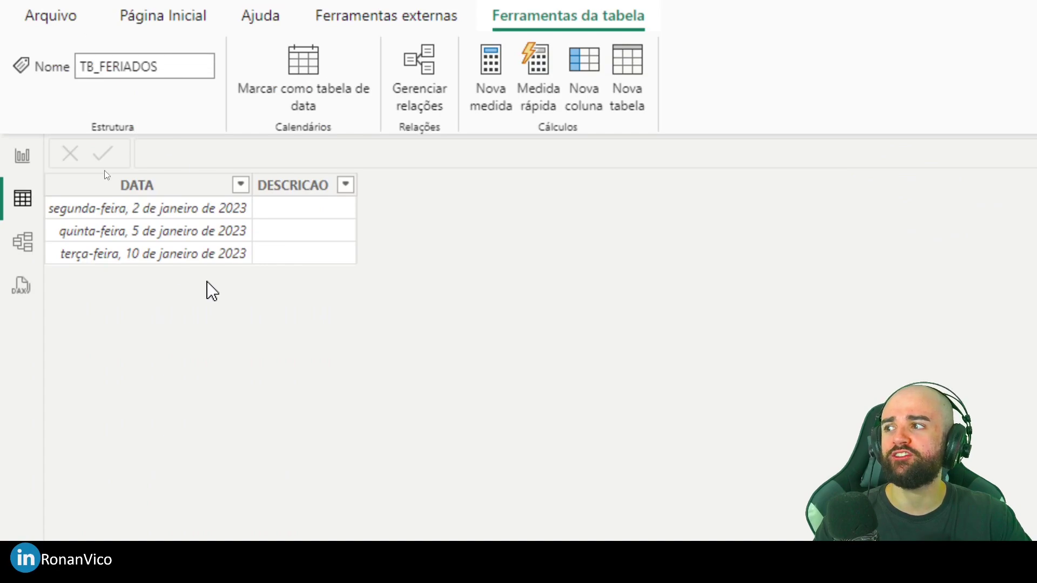
click(209, 221)
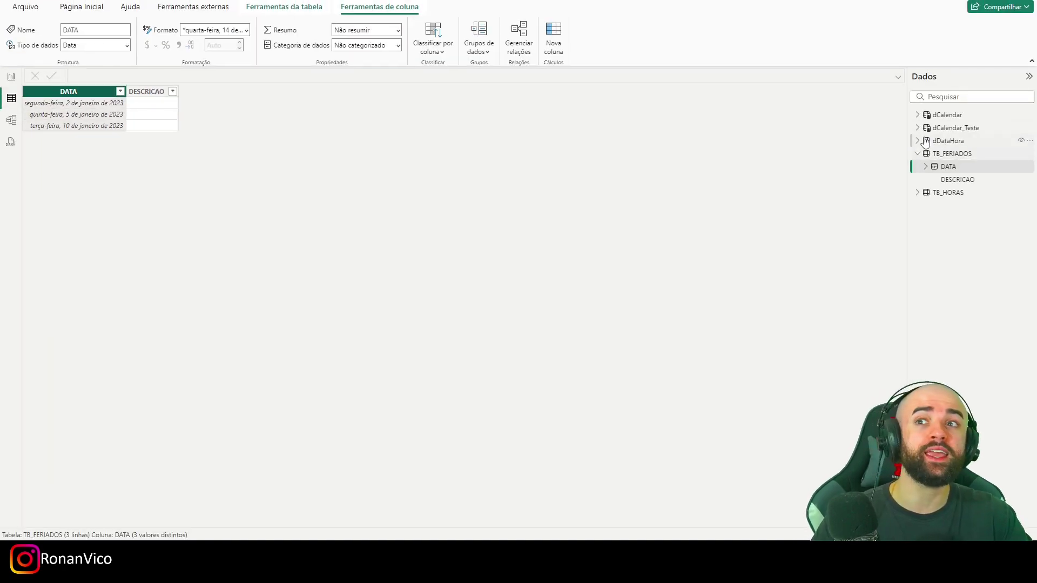
click(940, 129)
click(917, 153)
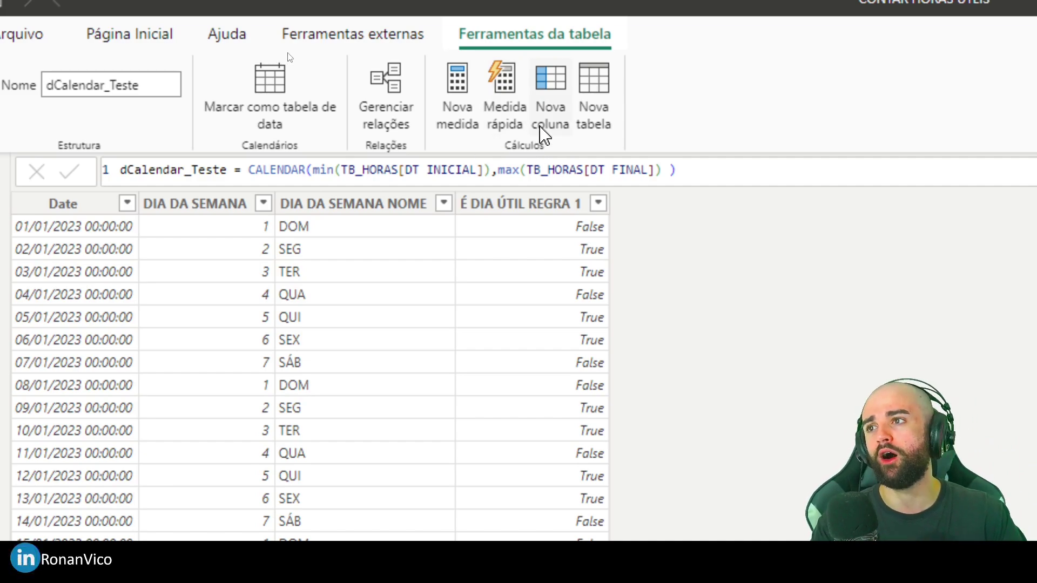
click(538, 131)
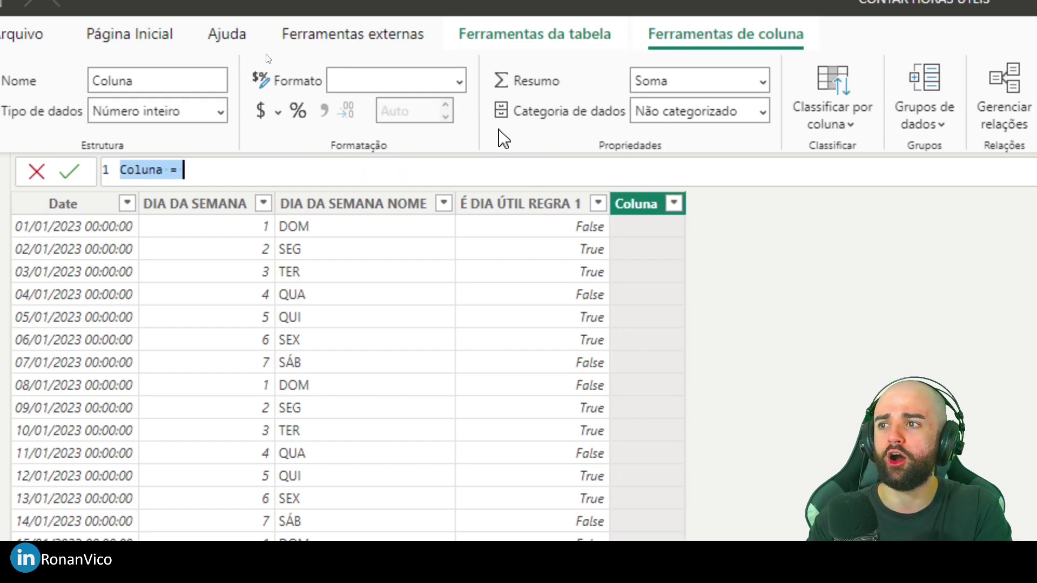
text(É DIA ÚTIL R)
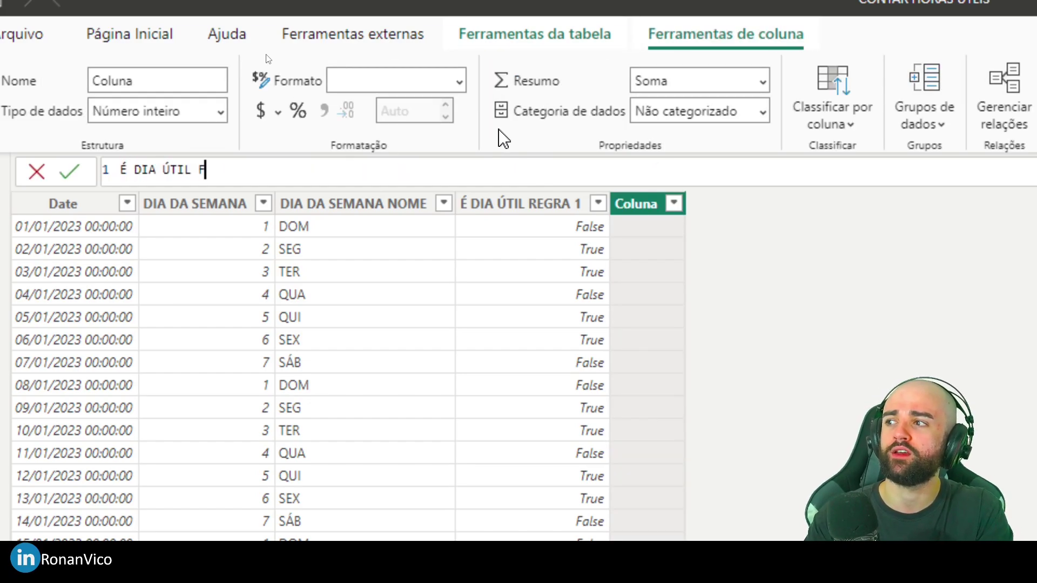
text(ERIADO)
key(ctrl+shift+Left)
key(ctrl+shift+Left)
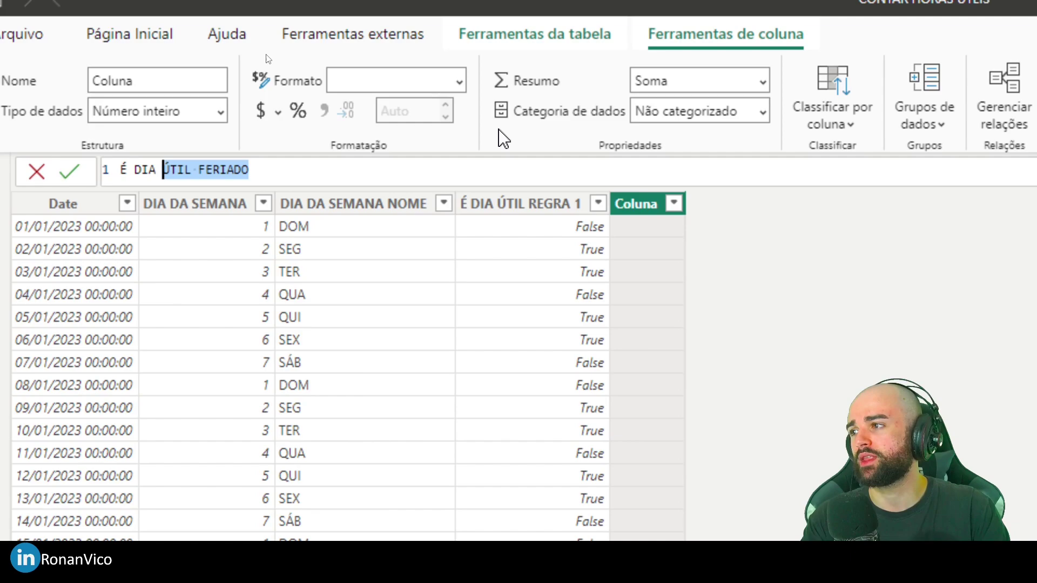
key(BackSpace)
key(ctrl+BackSpace)
text(FERIADO ? =)
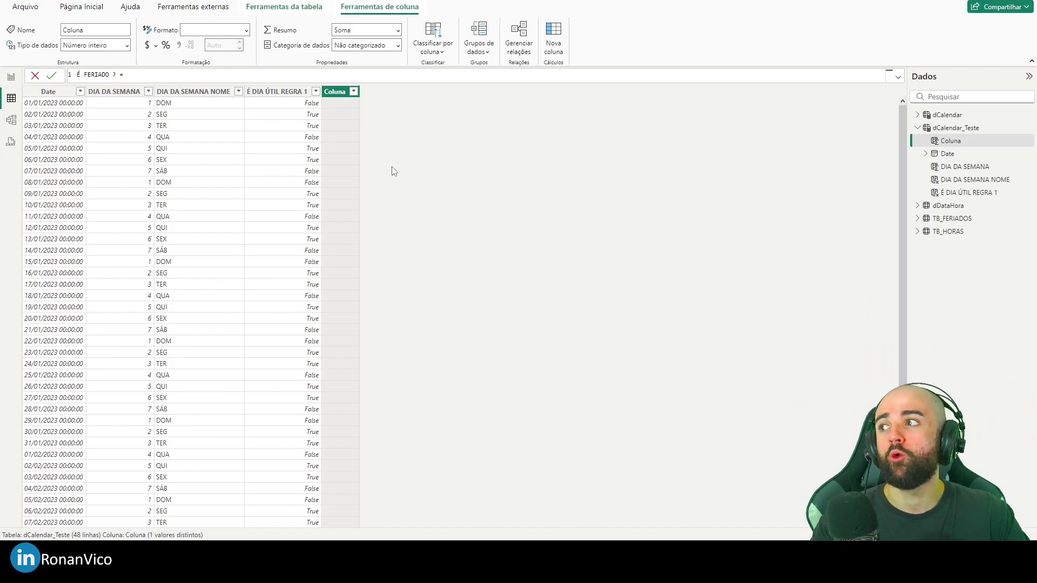
key(Escape)
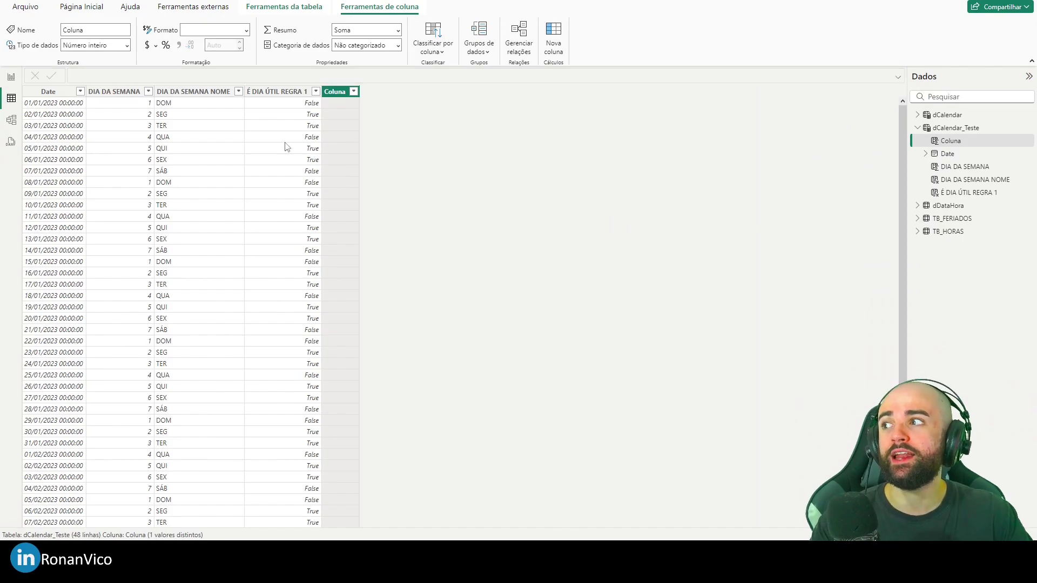
Step: In the model view, move TB_FERIADOS and dCalendar_Teste close together, clear of the other tables
click(12, 121)
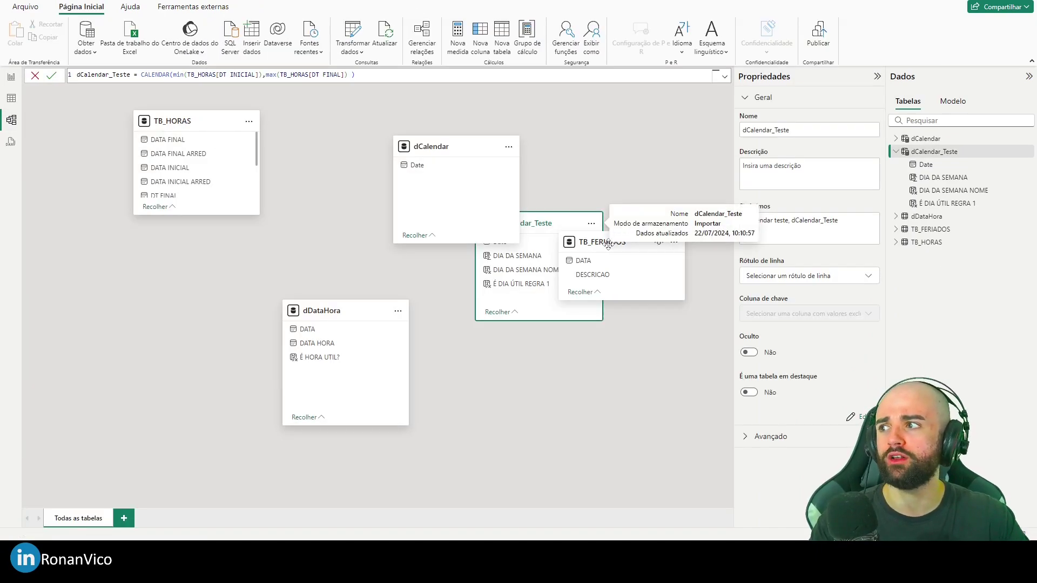
drag(613, 246, 173, 353)
drag(540, 224, 51, 458)
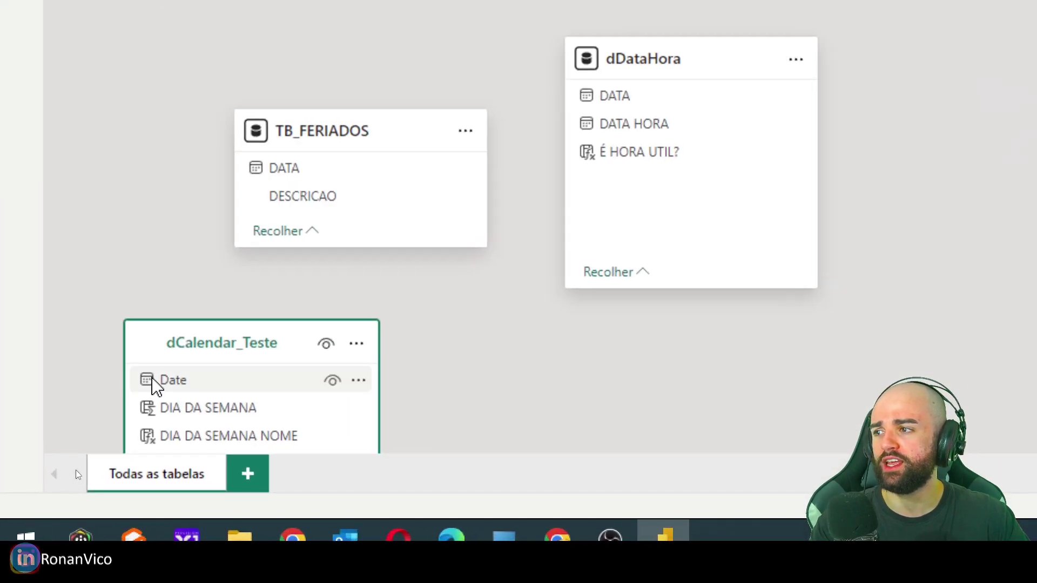
Step: Create an active one-to-one relationship between TB_FERIADOS[DATA] and dCalendar_Teste[Date], cross-filtering in both directions
scroll(78, 470, down, 2)
drag(148, 314, 117, 344)
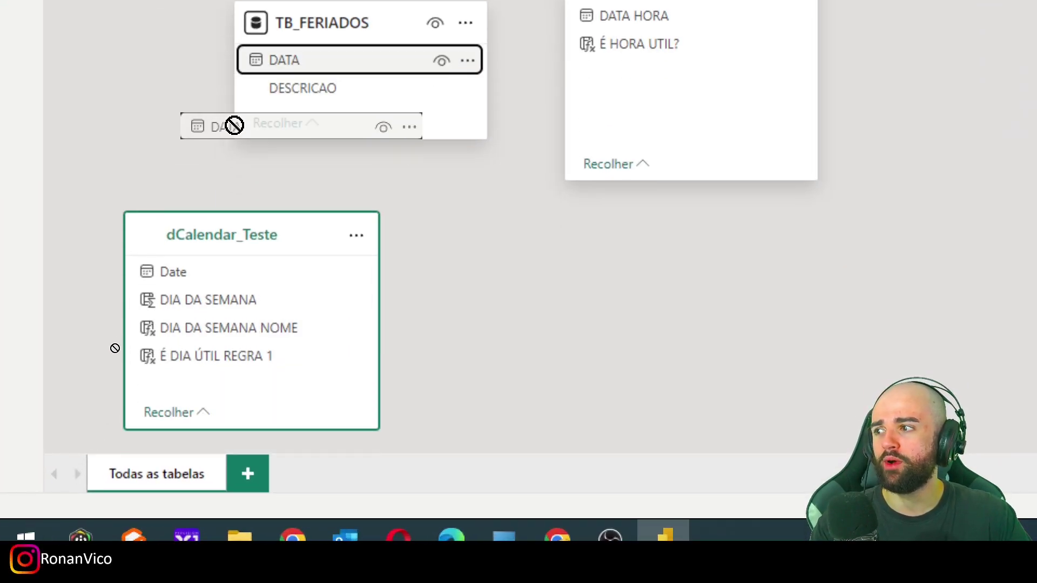
drag(234, 126, 190, 277)
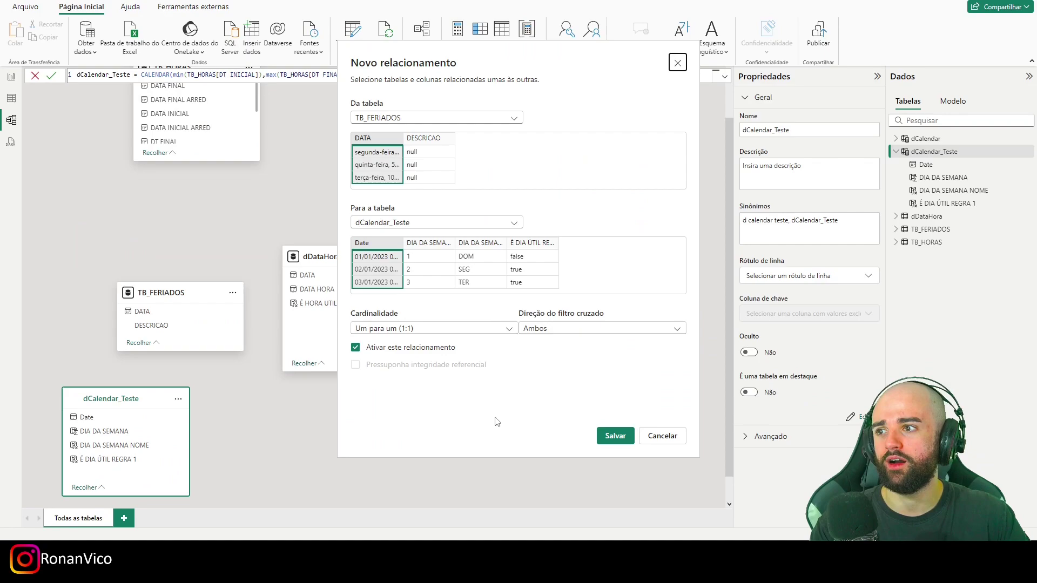
click(610, 435)
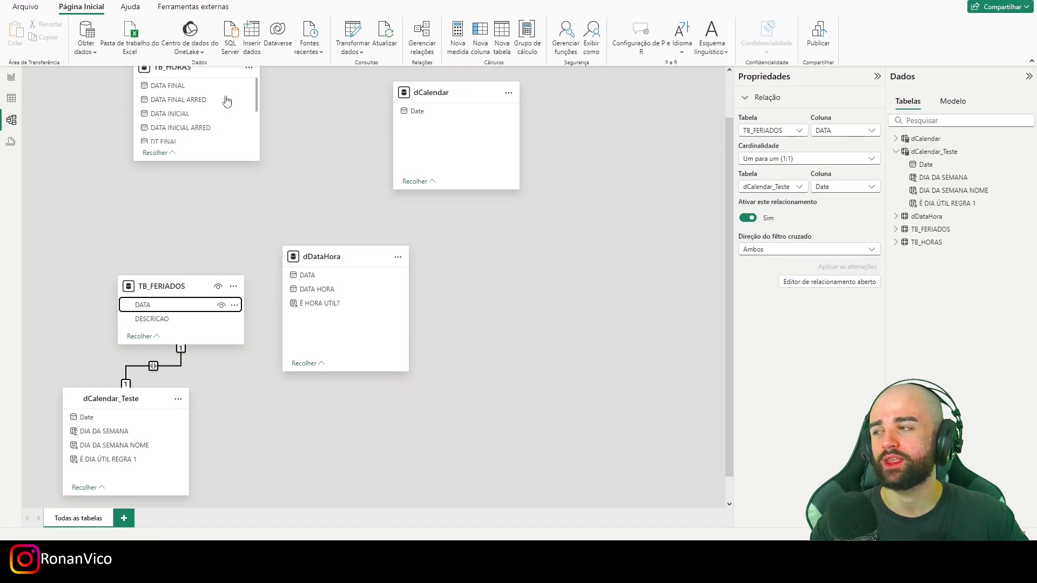
Step: In the table data view, format the DATA column of TB_FERIADOS as 14/03/2001 (dd/mm/yyyy)
click(11, 97)
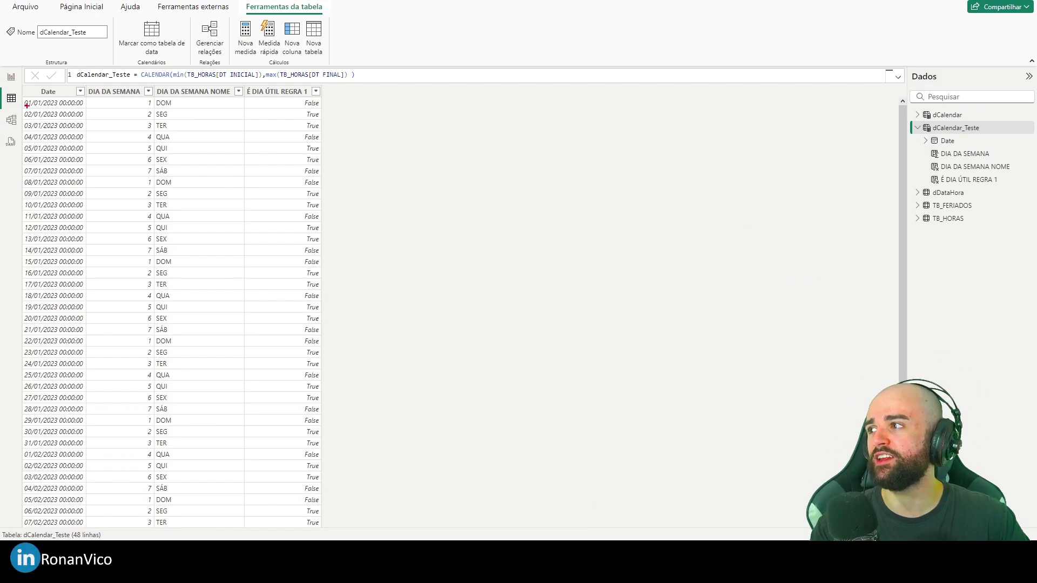
click(950, 206)
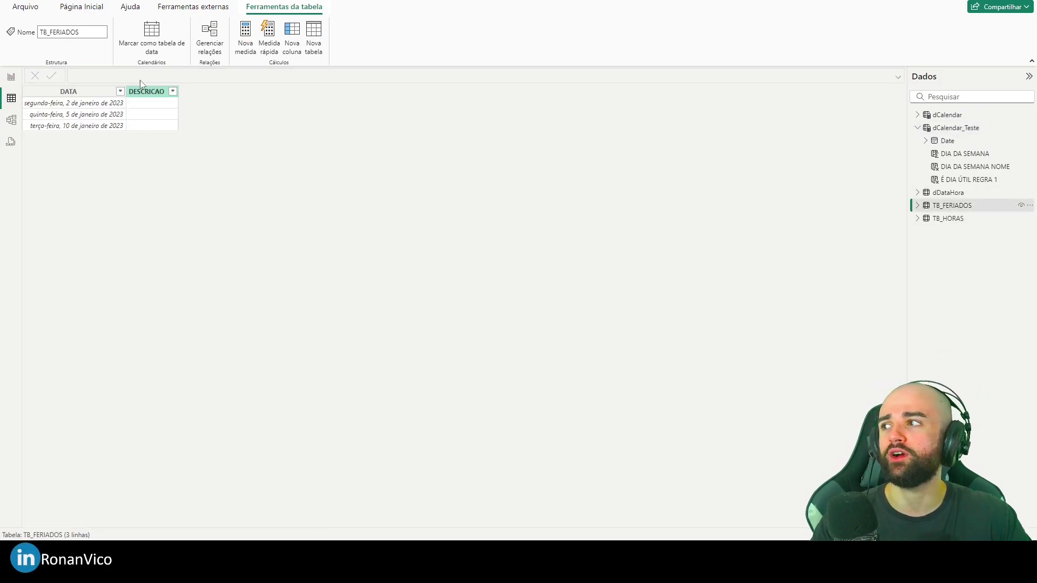
click(81, 94)
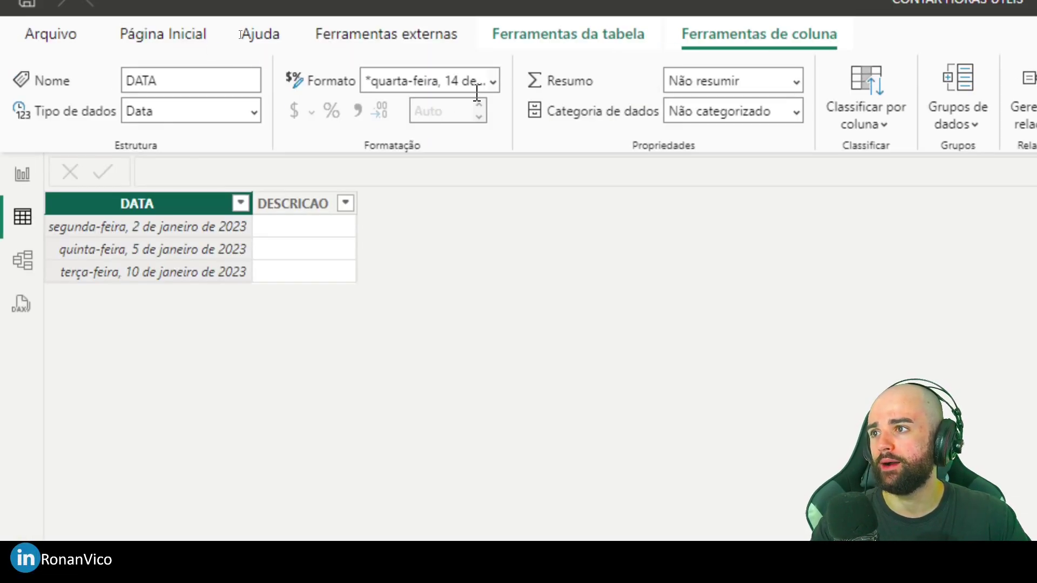
click(320, 15)
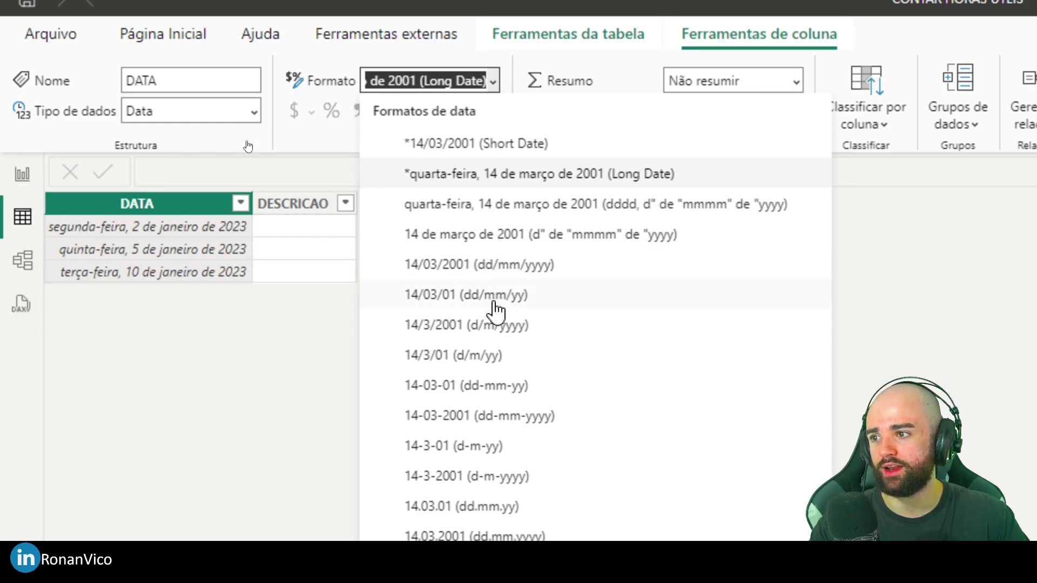
click(493, 273)
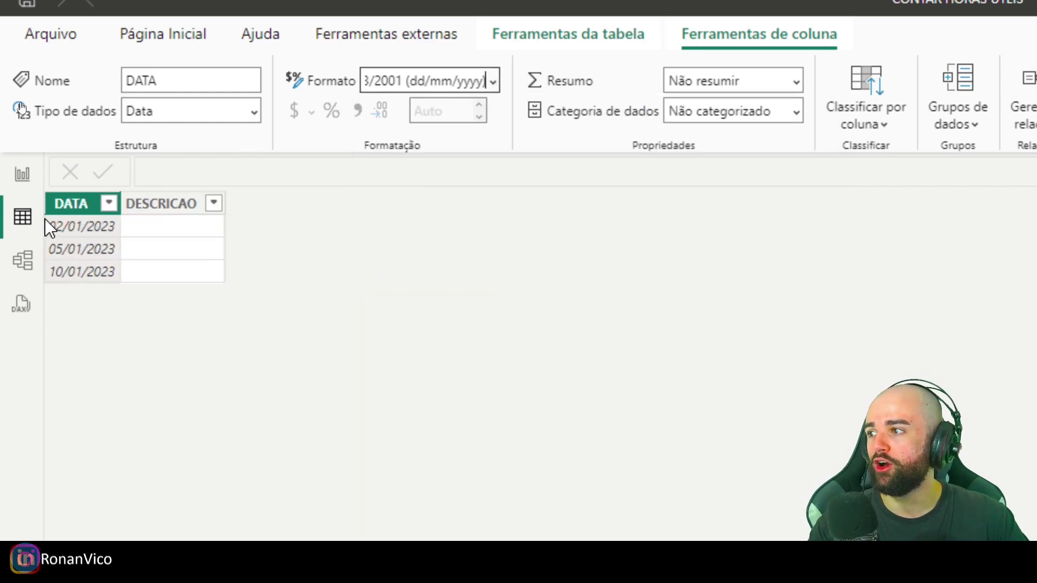
Step: Add a calculated column to dCalendar_Teste with the formula É FERIADO ? = RELATED(TB_FERIADOS[DATA])
click(921, 134)
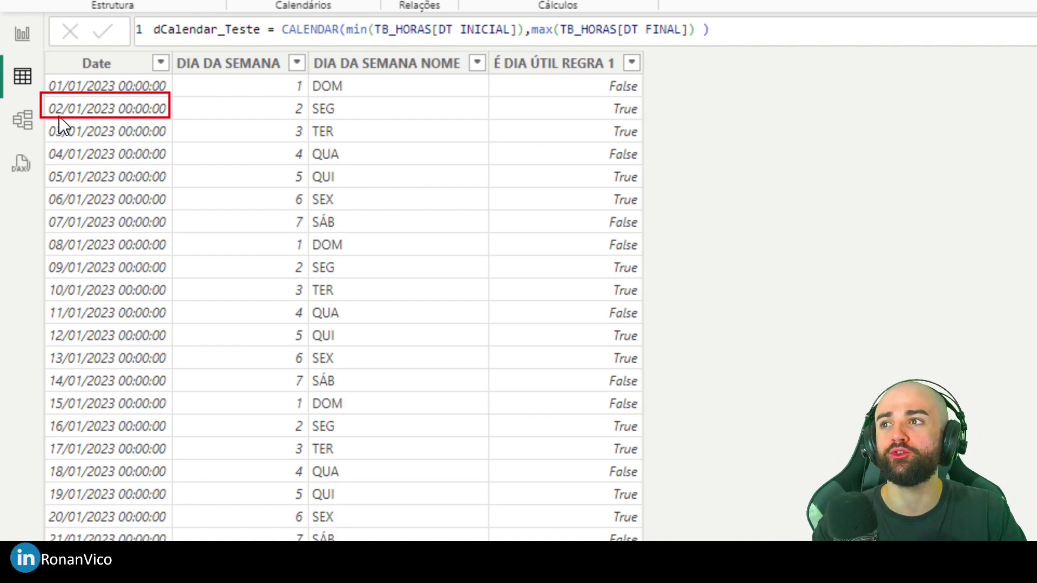
click(593, 61)
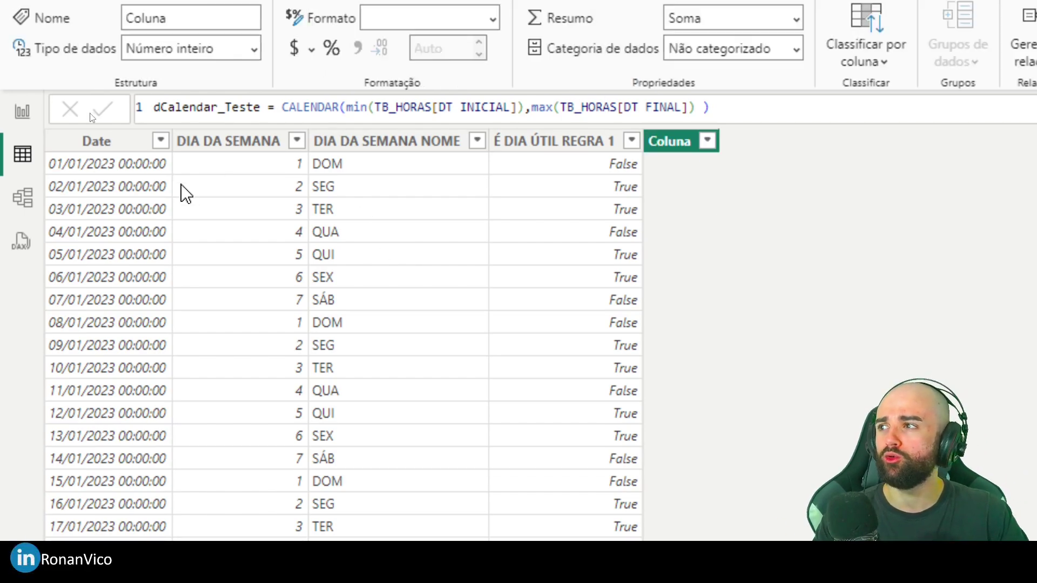
text(É FERIADO)
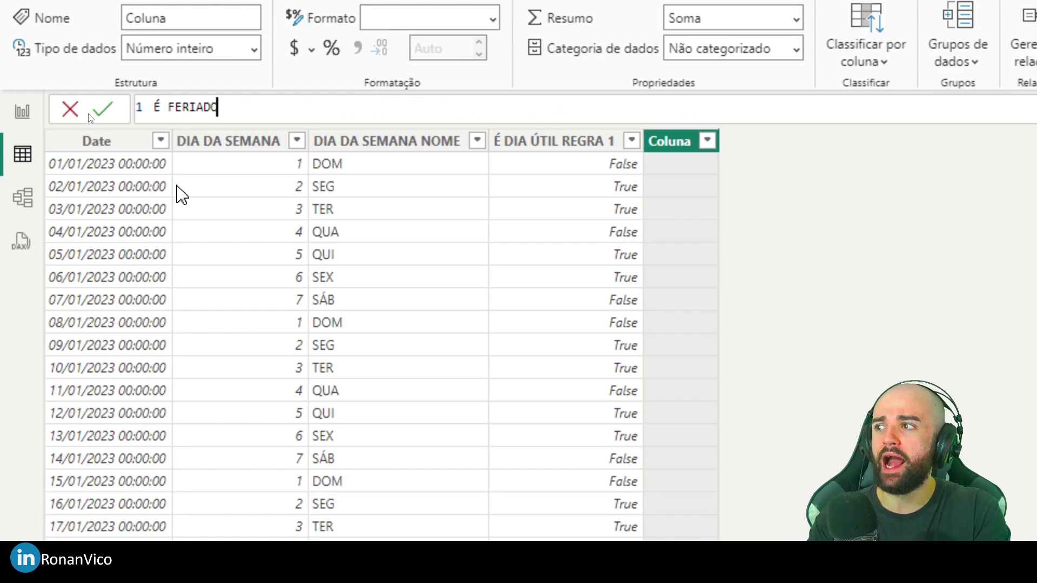
text( ? = re)
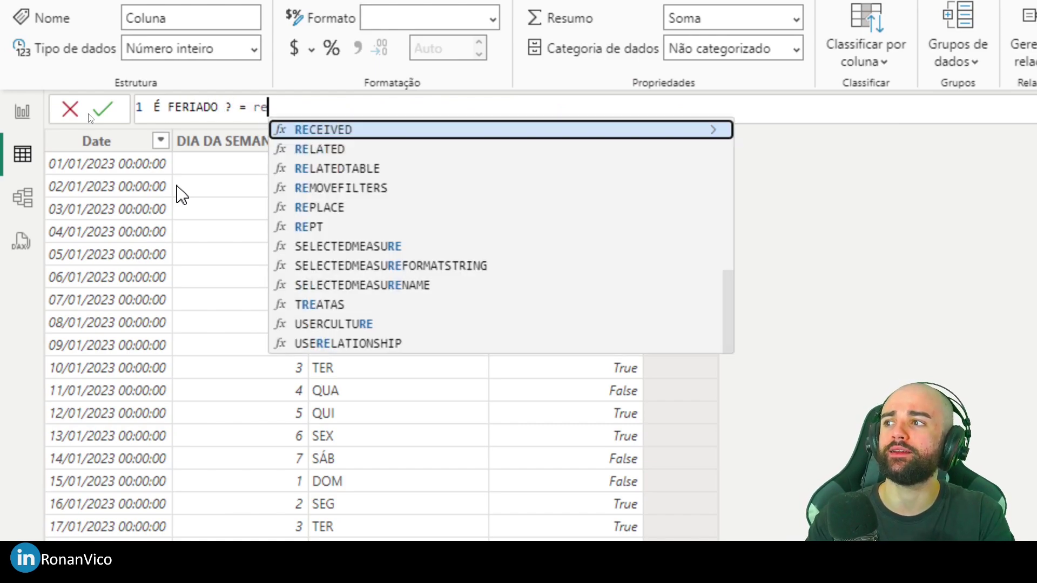
key(Down)
key(Tab)
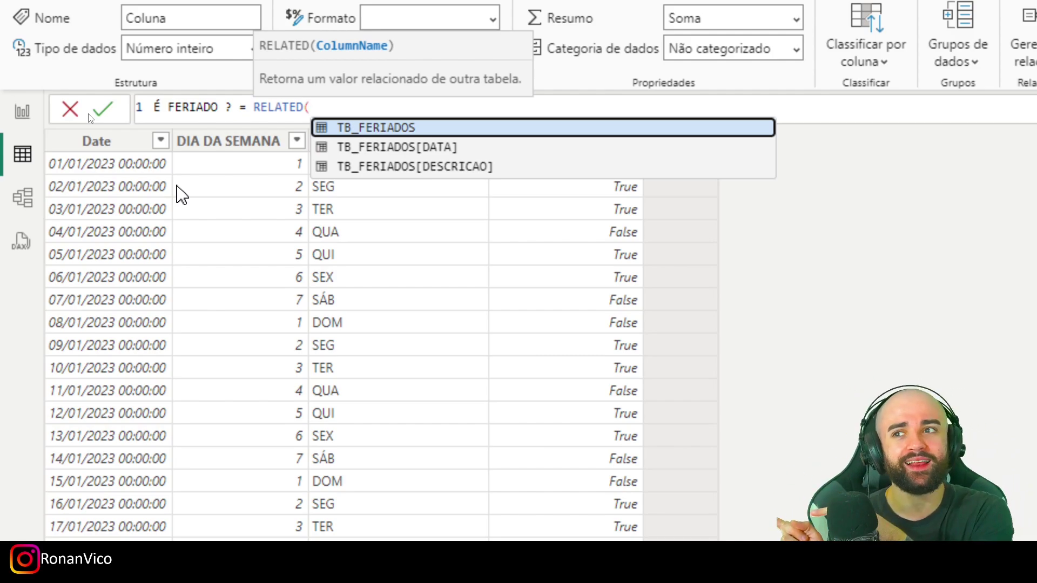
key(Down)
key(Tab)
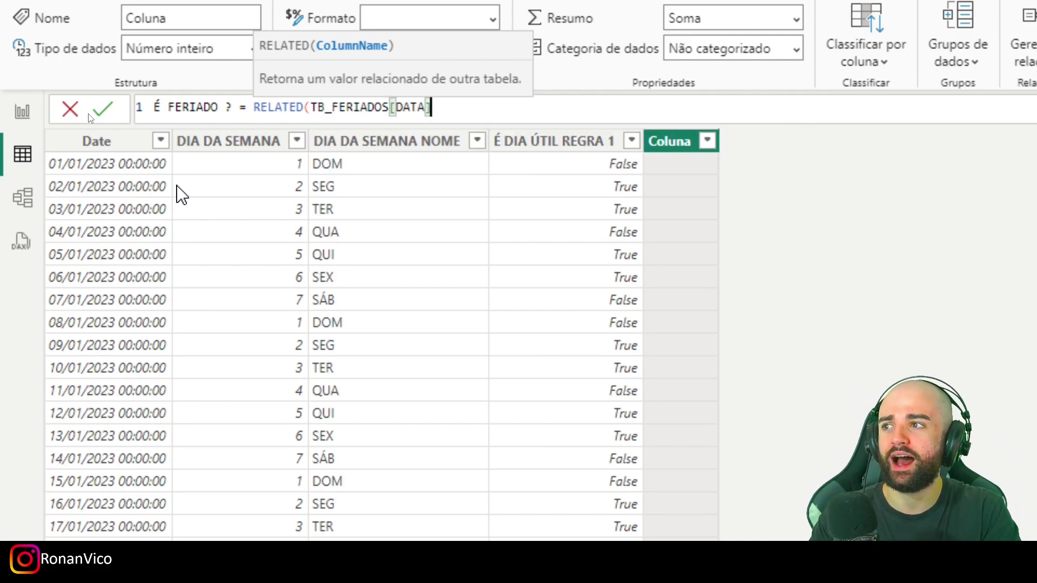
text())
key(Return)
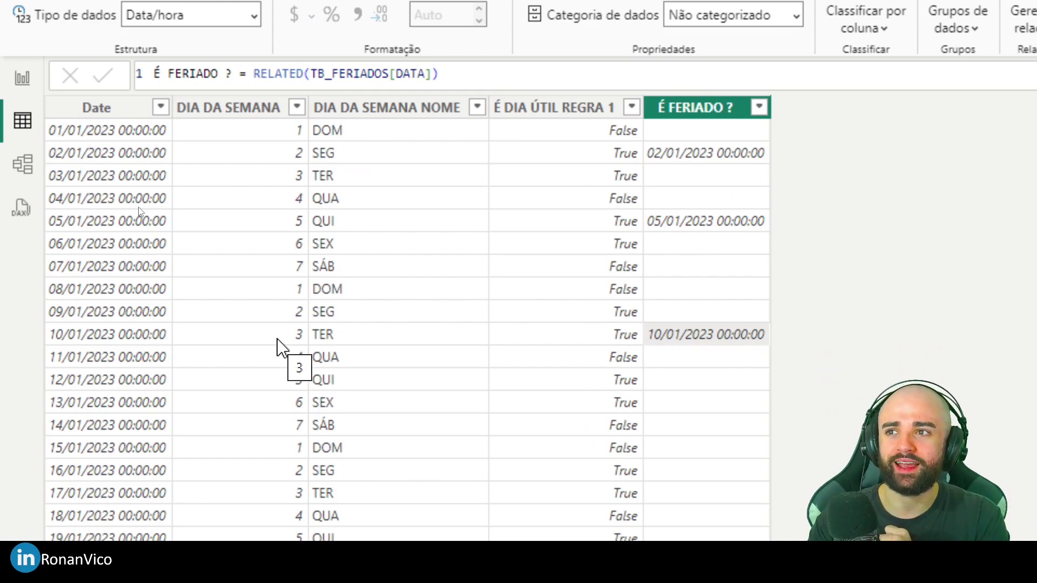
Step: Change the É FERIADO ? column formula to Not( ISBLANK( RELATED(TB_FERIADOS[DATA]) )) so it returns a true/false value
click(250, 74)
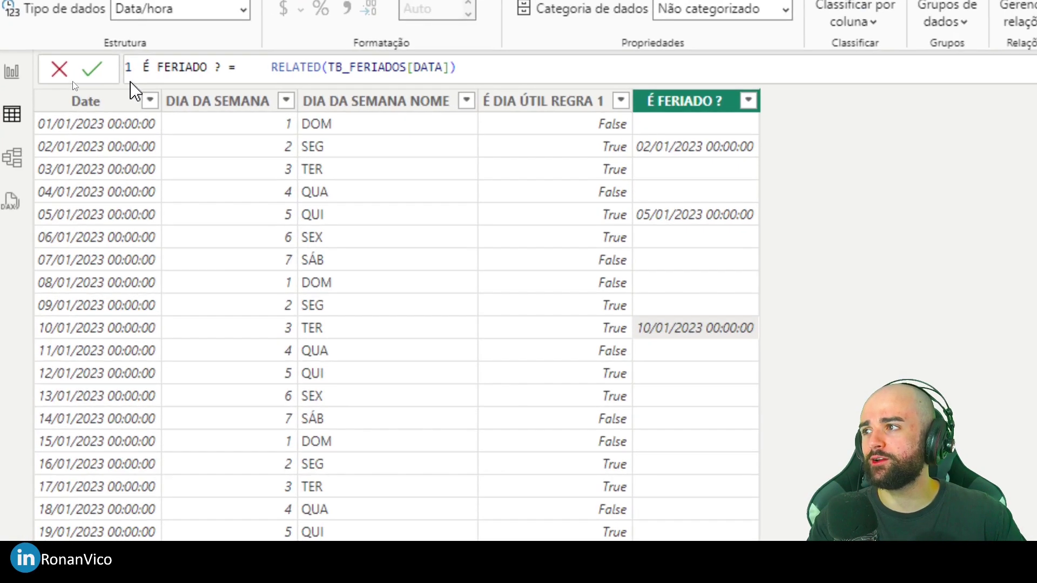
key(Tab)
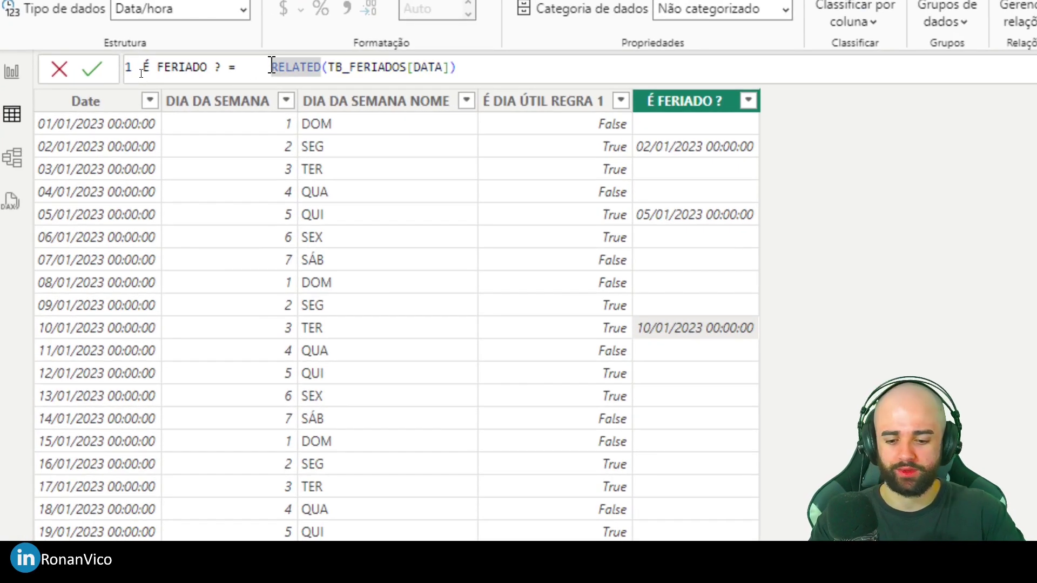
text(Not( IsBl)
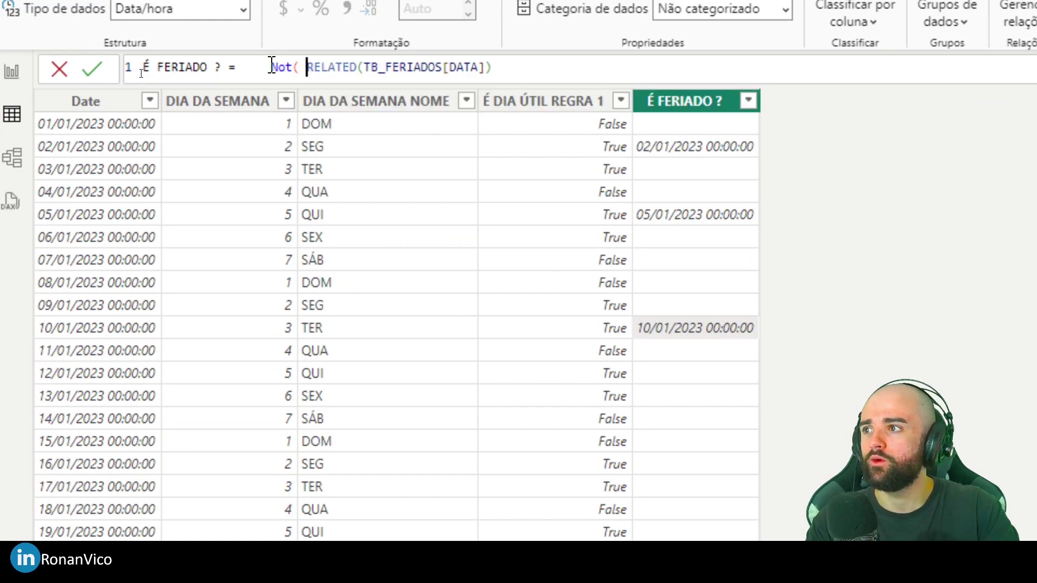
key(Tab)
key(End)
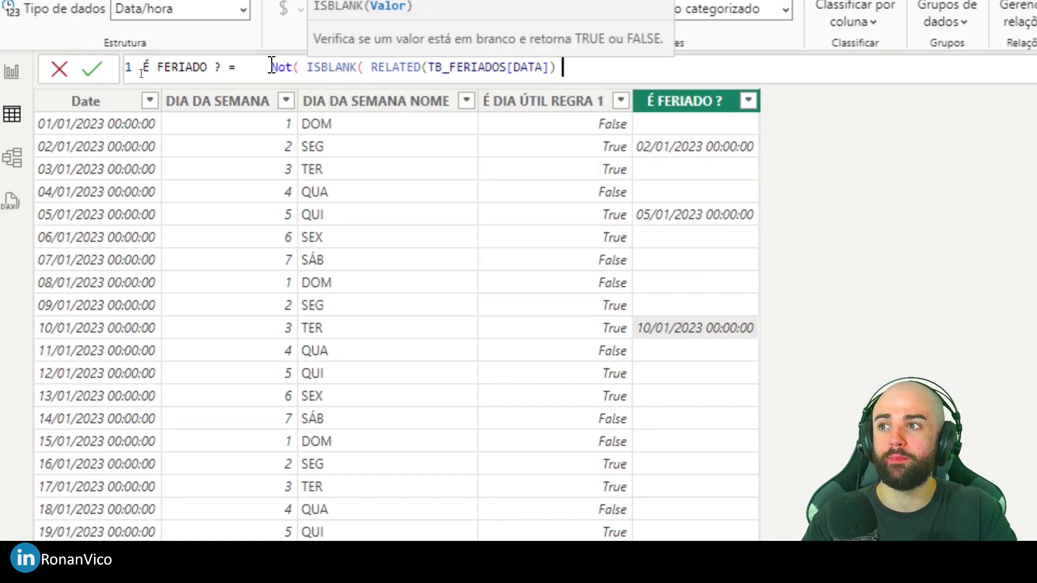
text()))
key(Return)
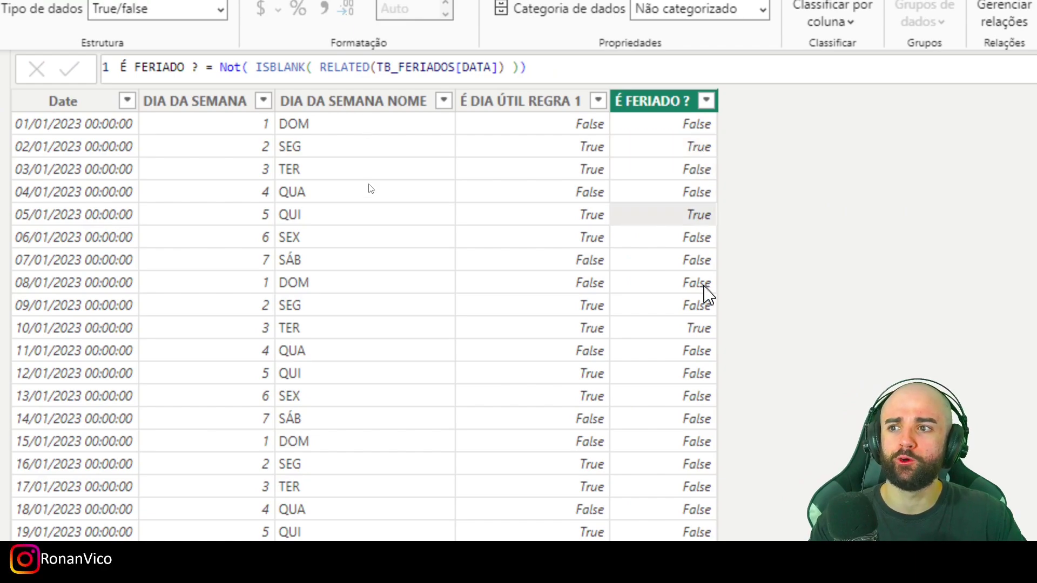
Step: Filter É FERIADO ? to True to check the holiday rows, and reselect all values to restore the full table
click(706, 101)
click(778, 275)
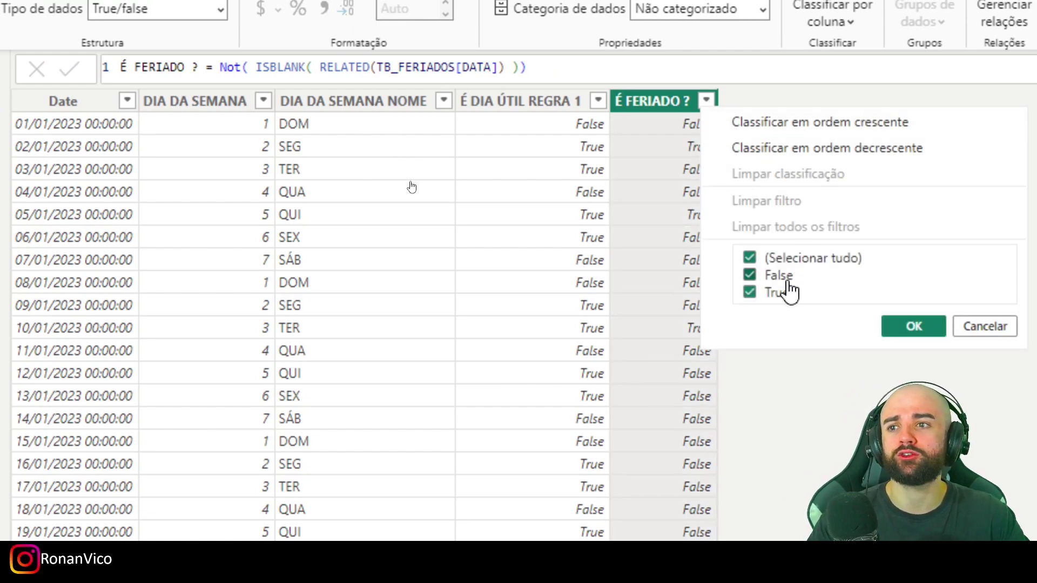
click(902, 327)
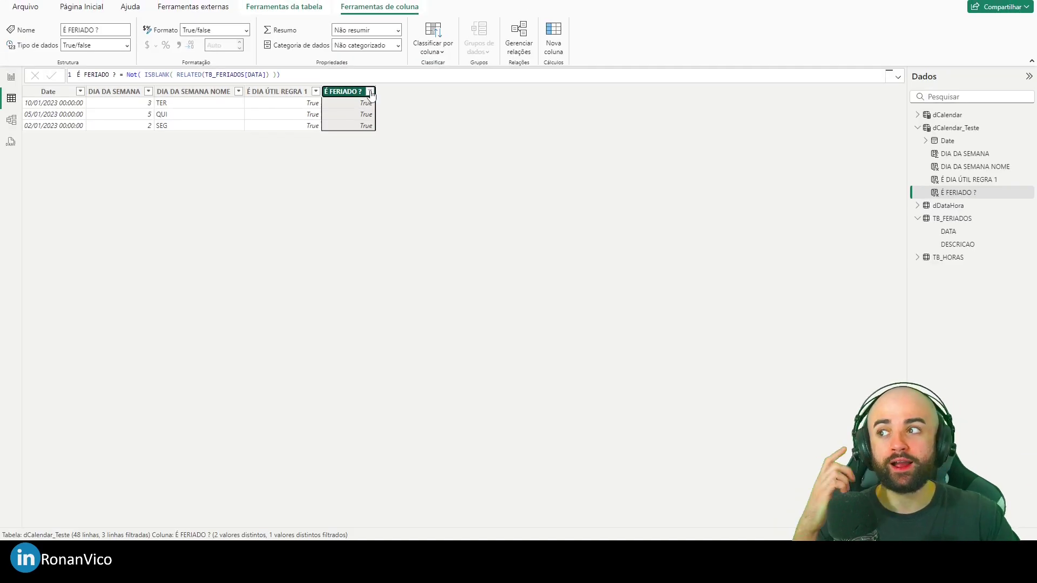
click(370, 93)
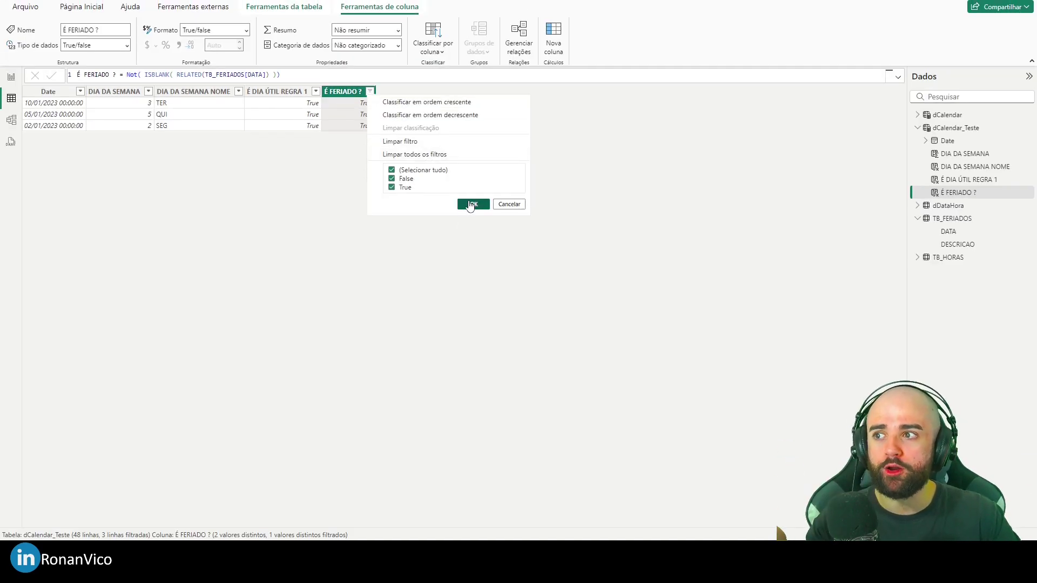
click(471, 205)
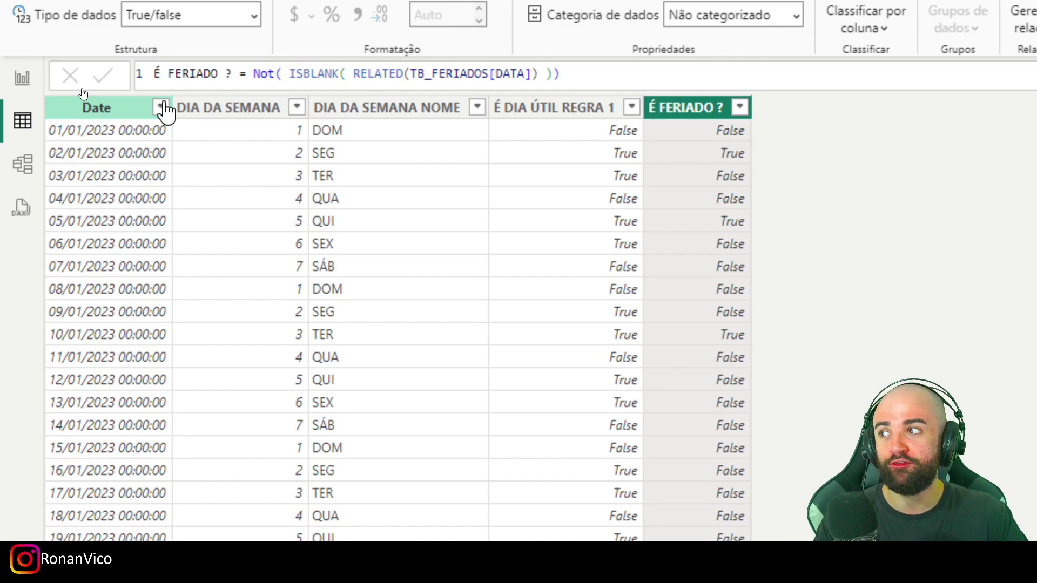
Step: Filter the Date column of dCalendar_Teste to the range 01/01/2023 through 10/01/2023 and sort it in ascending order
click(162, 108)
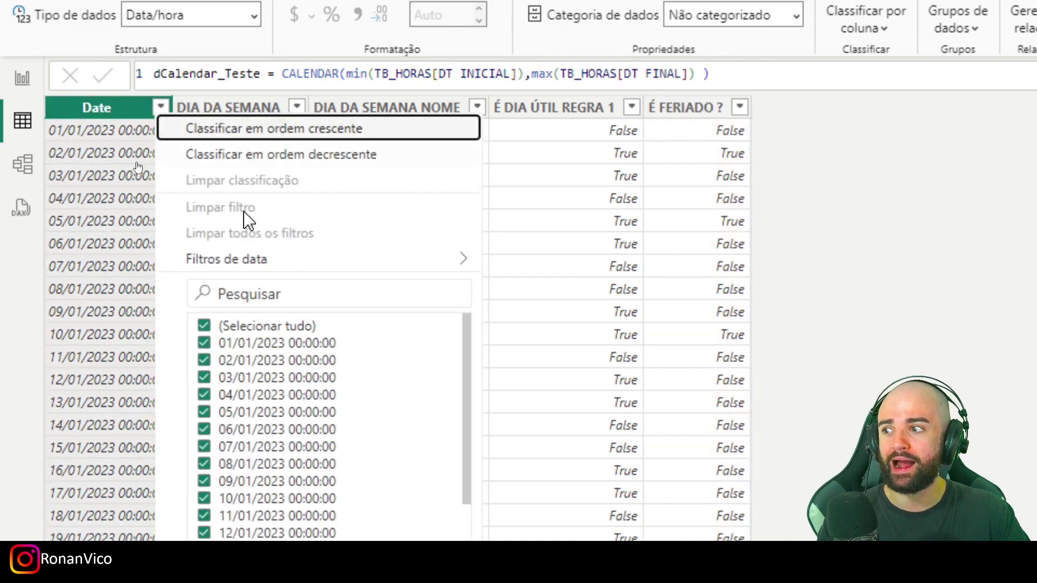
click(292, 326)
mouse_move(285, 273)
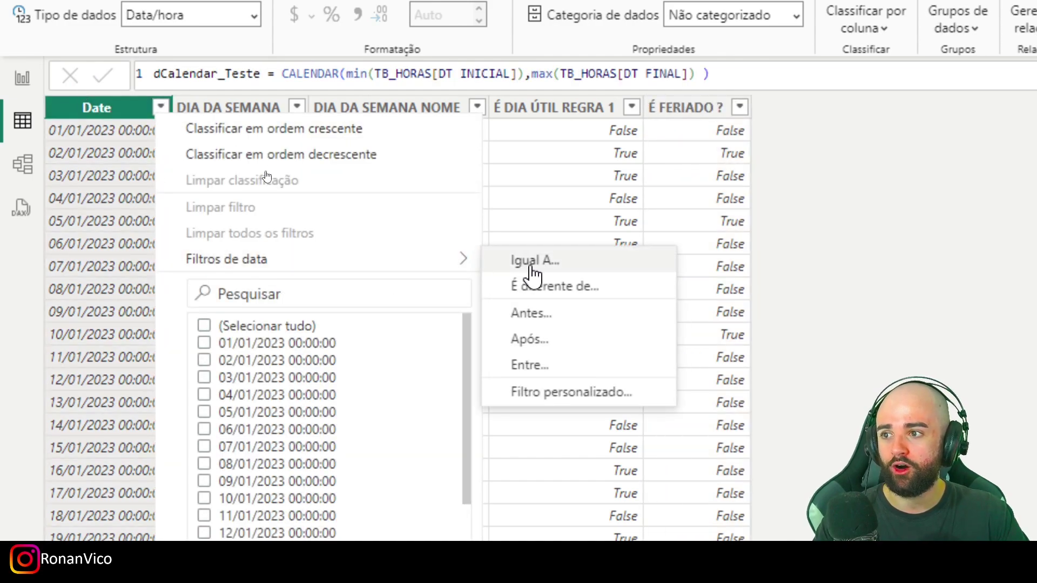
click(567, 369)
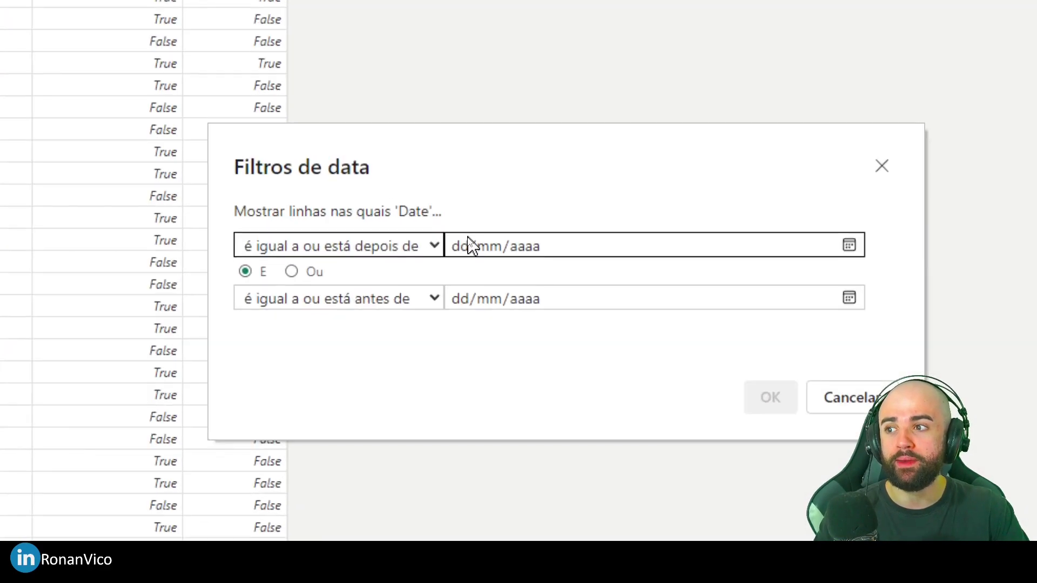
click(469, 240)
text(01/)
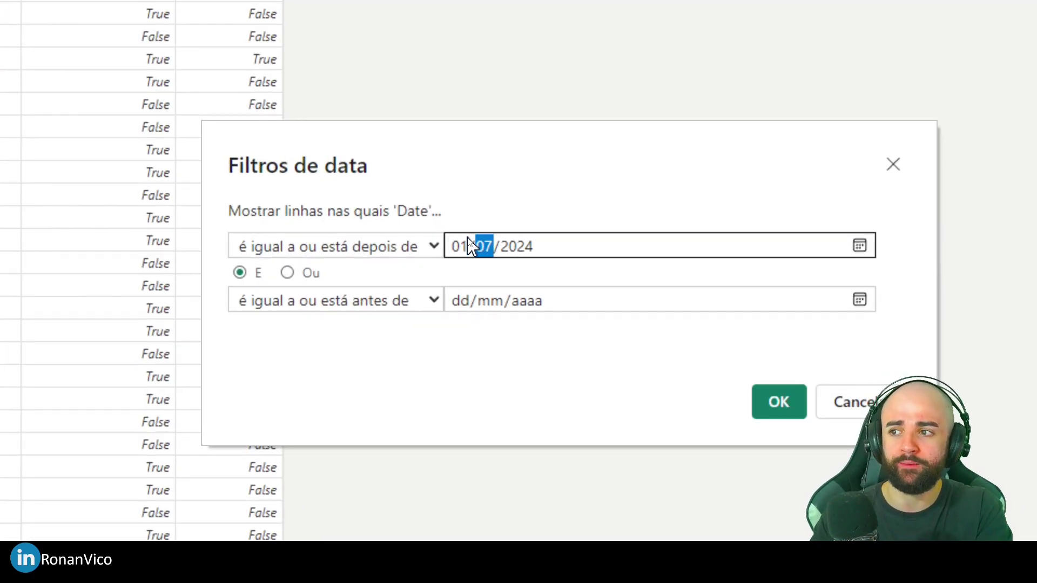
text(01/2023)
click(459, 302)
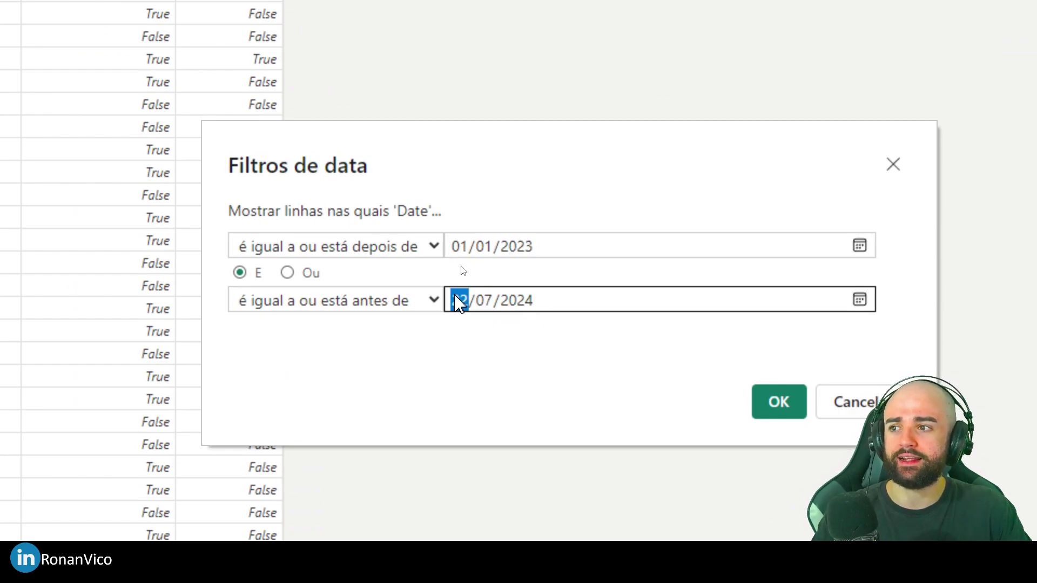
text(30012023)
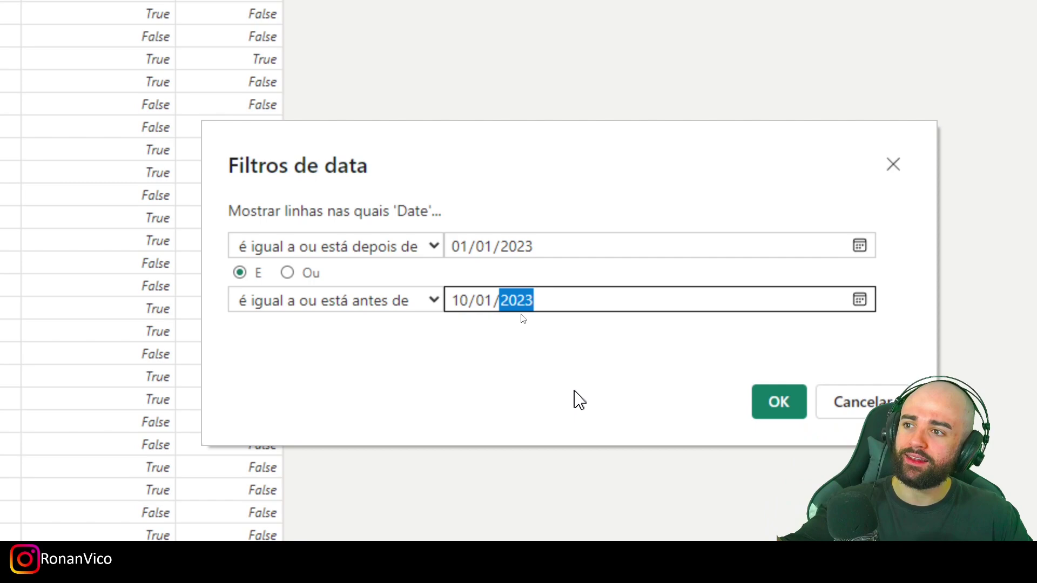
click(778, 412)
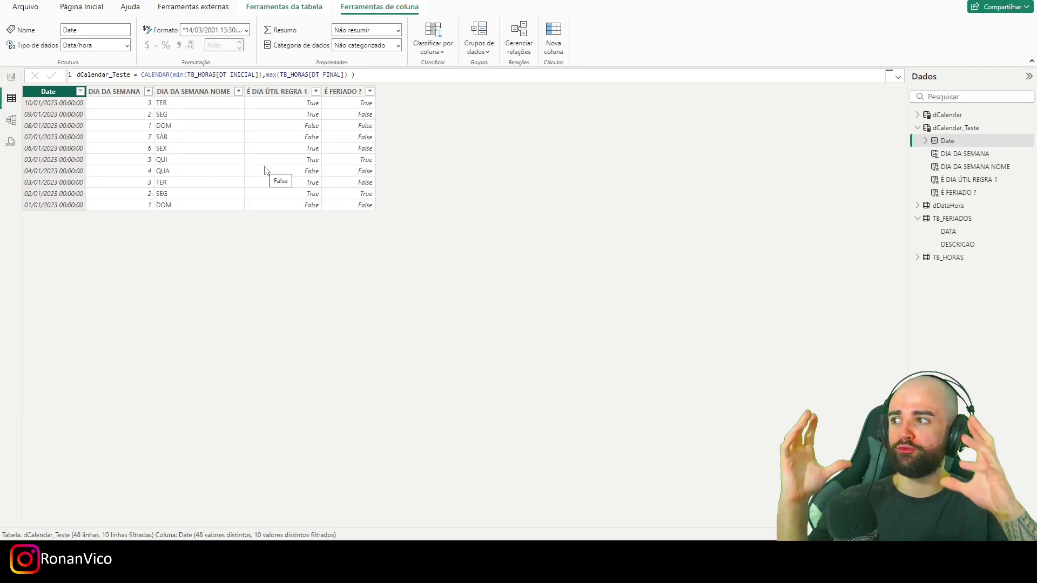
click(80, 92)
click(162, 101)
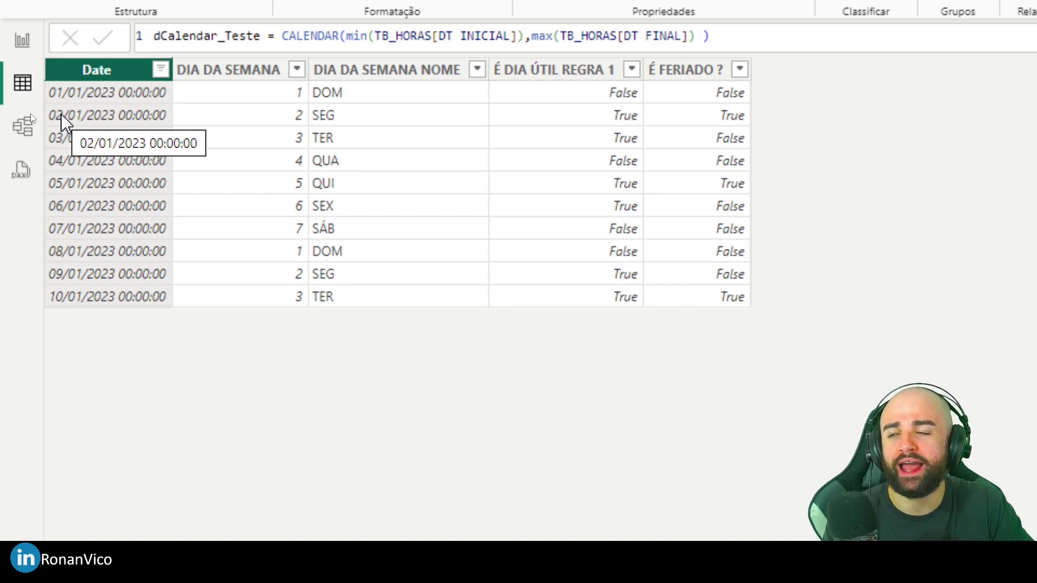
Step: Filter dCalendar_Teste to the rows where É DIA ÚTIL REGRA 1 is True and É FERIADO ? is False
click(527, 81)
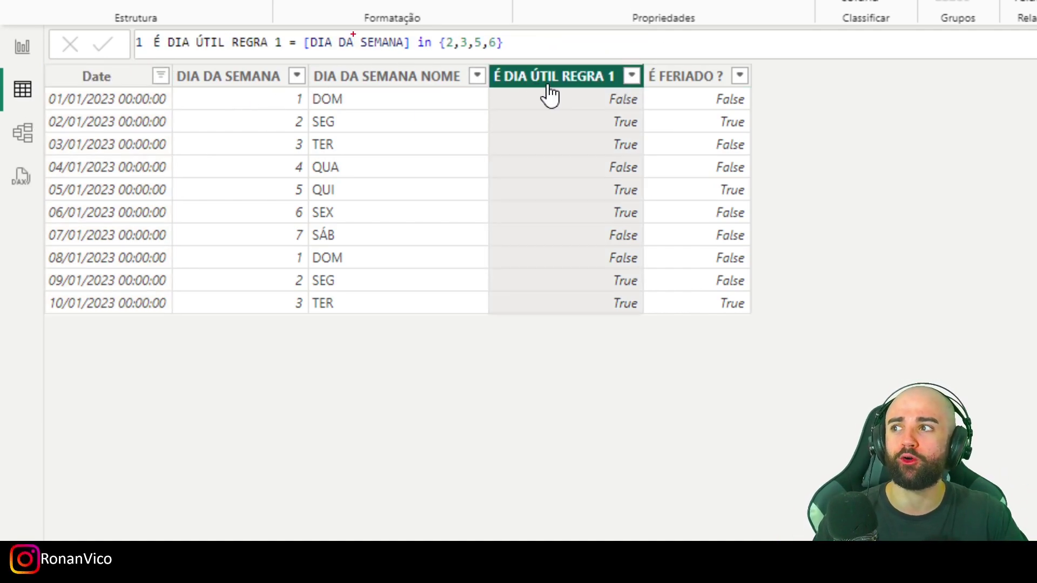
drag(295, 25, 506, 54)
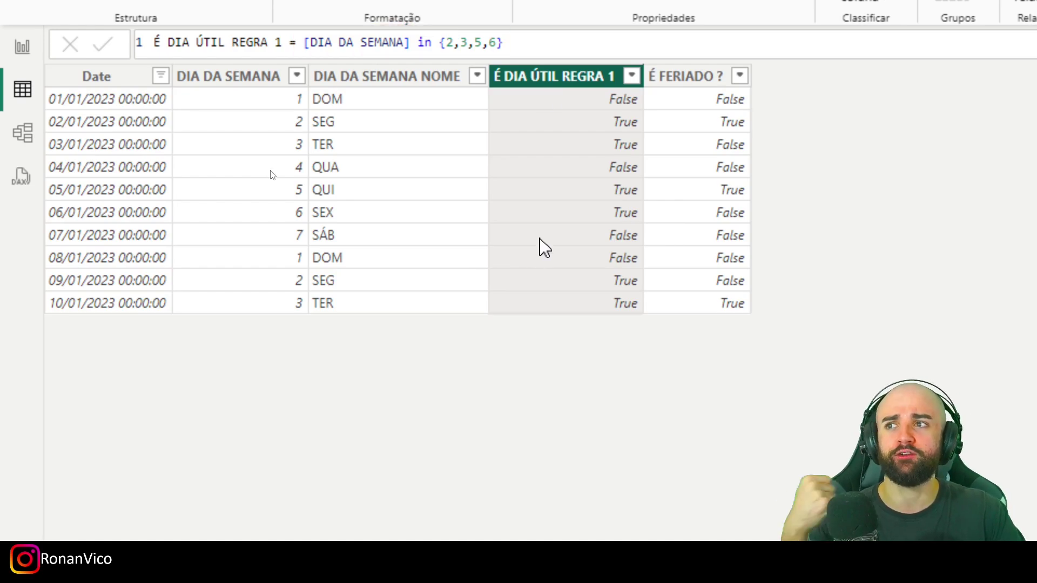
click(632, 77)
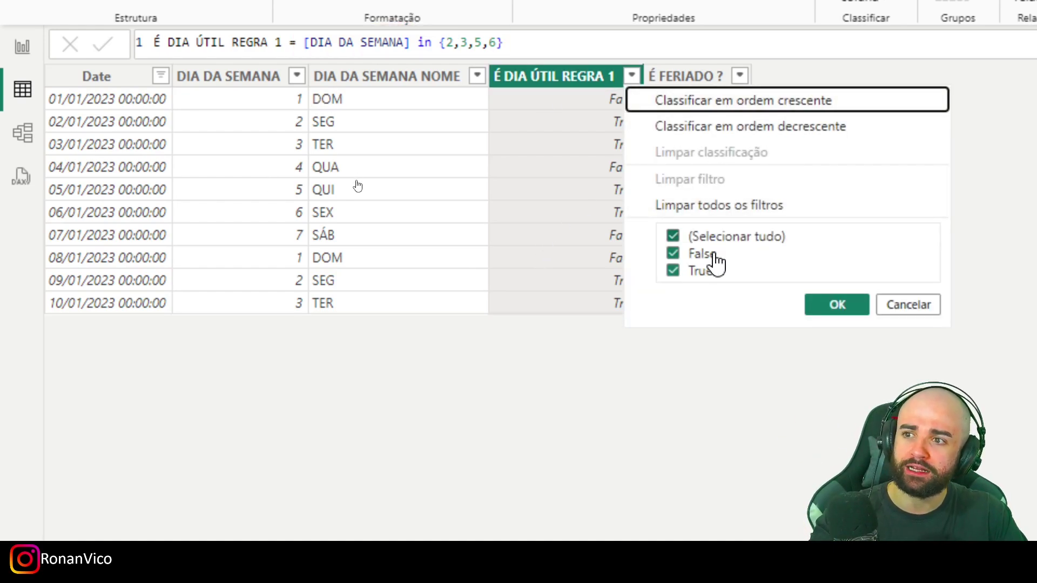
click(703, 254)
click(832, 307)
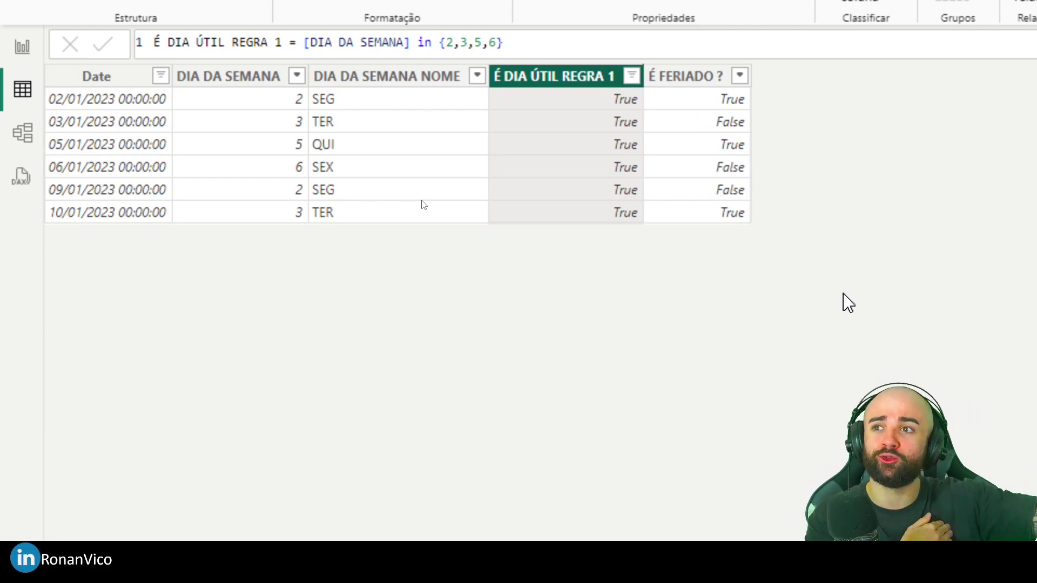
click(740, 76)
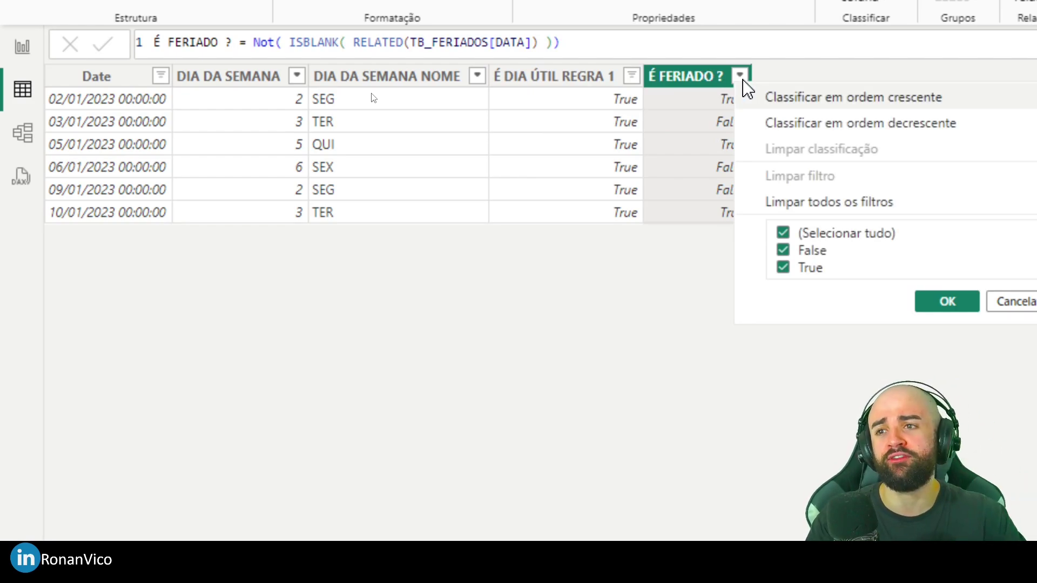
click(805, 270)
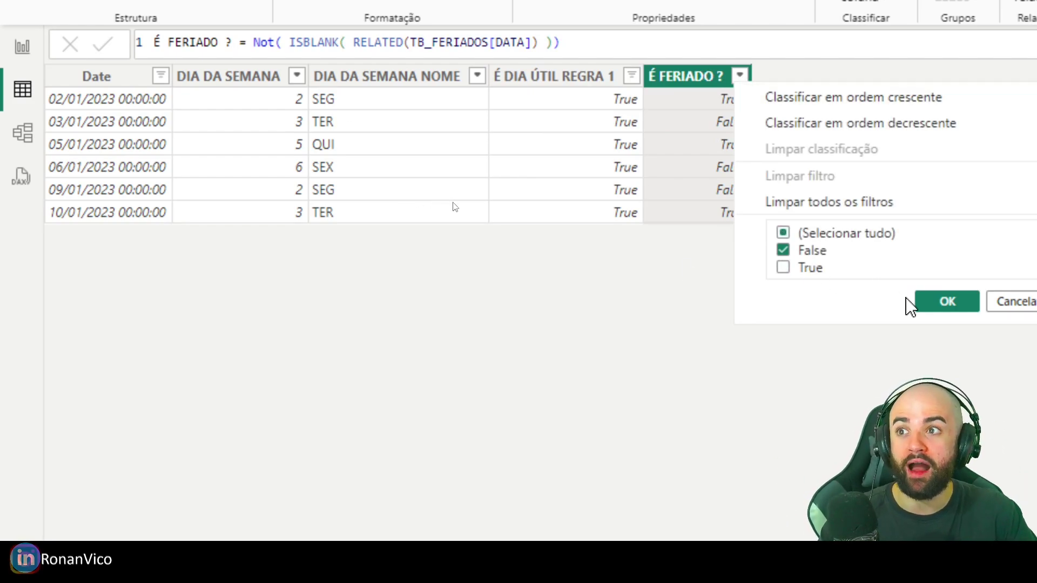
click(928, 304)
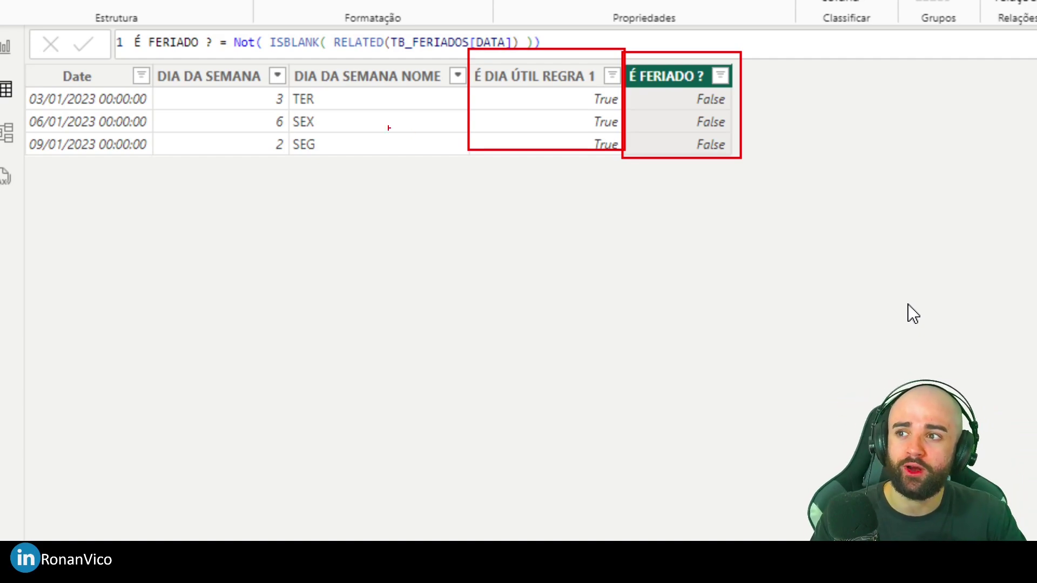
drag(558, 179, 559, 256)
drag(697, 187, 696, 255)
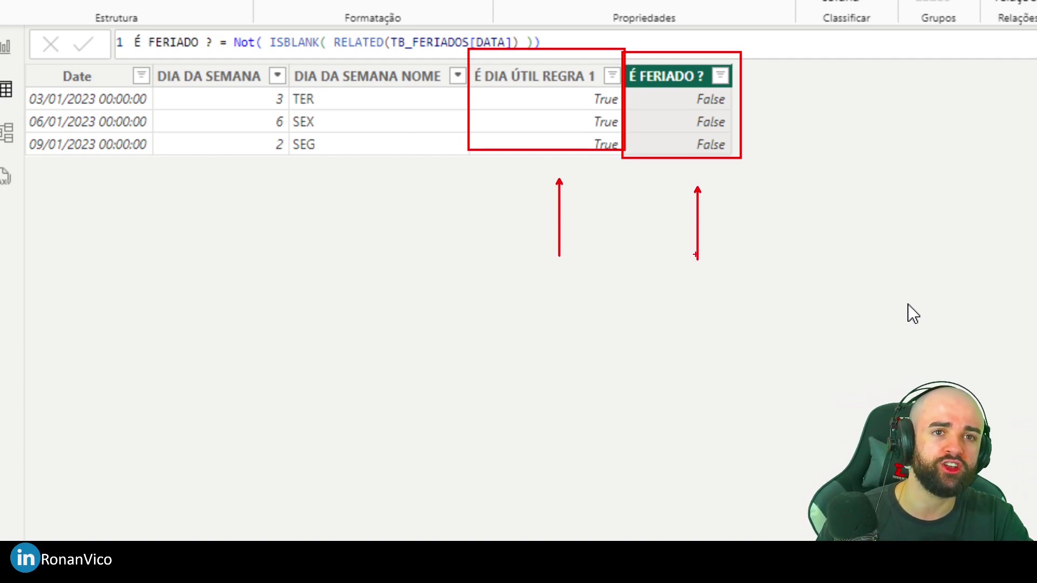
key(Escape)
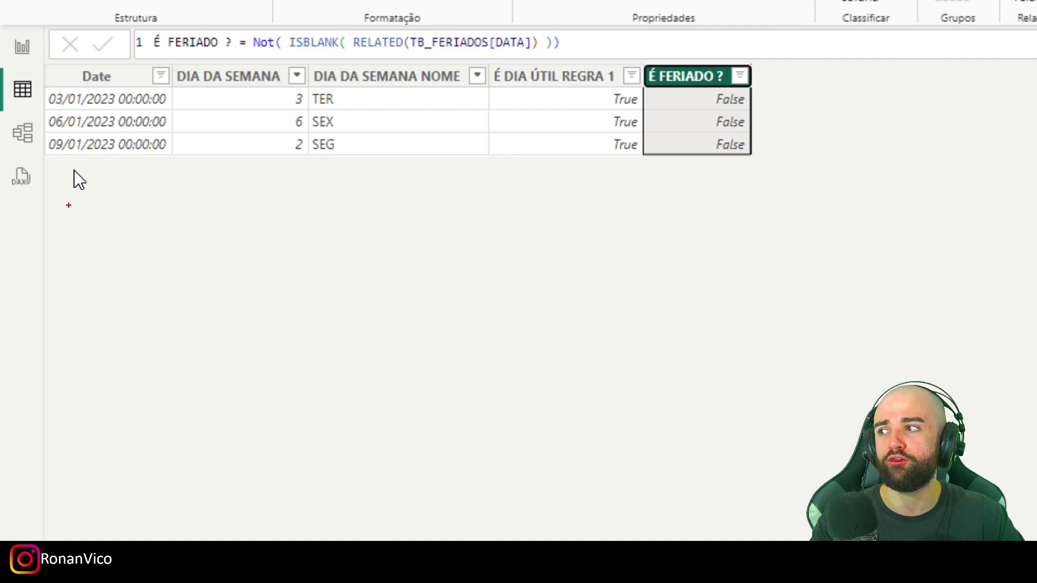
drag(69, 203, 76, 189)
drag(148, 185, 132, 230)
drag(76, 378, 106, 381)
mouse_move(127, 367)
mouse_down()
mouse_move(142, 375)
mouse_move(132, 357)
mouse_up()
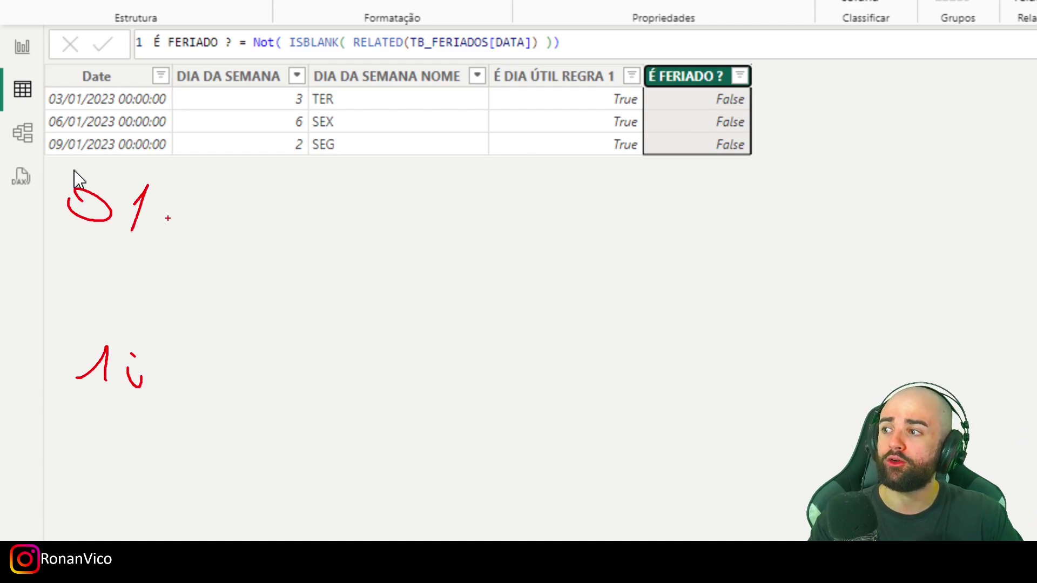
drag(191, 215, 288, 215)
drag(188, 379, 277, 378)
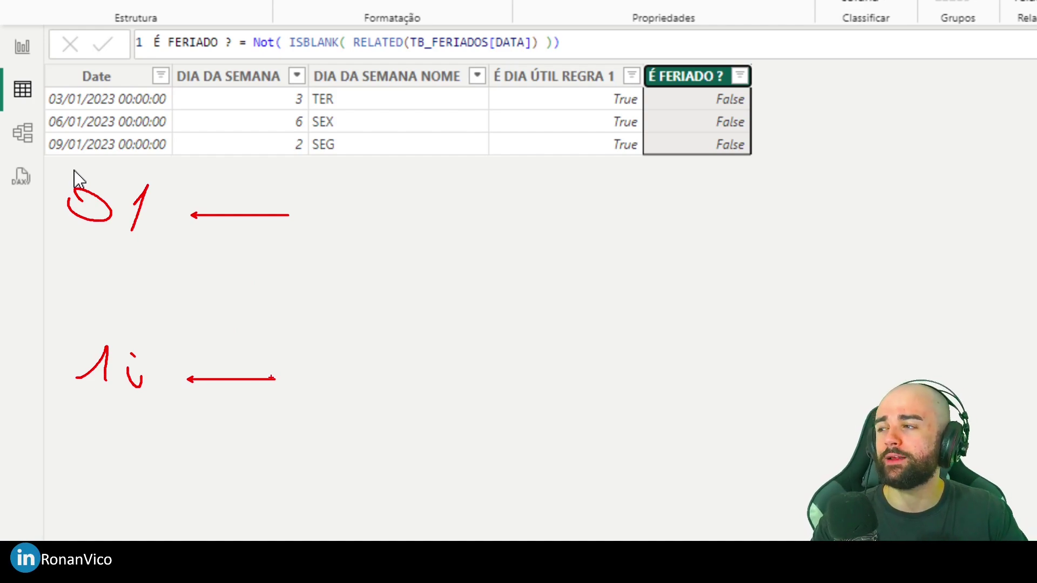
key(Escape)
Step: Add a new page to the report and insert an empty table visual on it
click(11, 76)
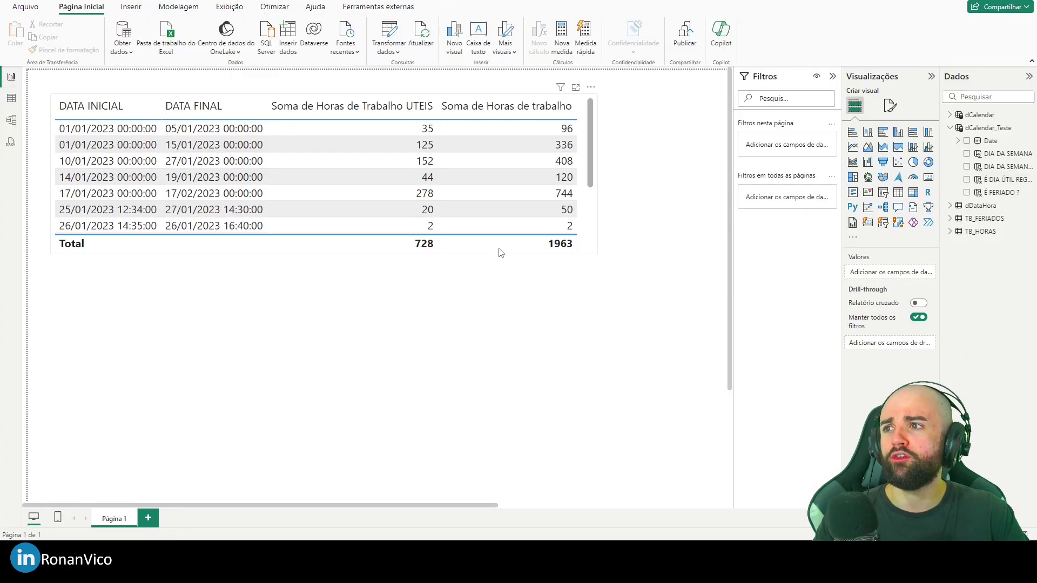
click(312, 254)
click(148, 518)
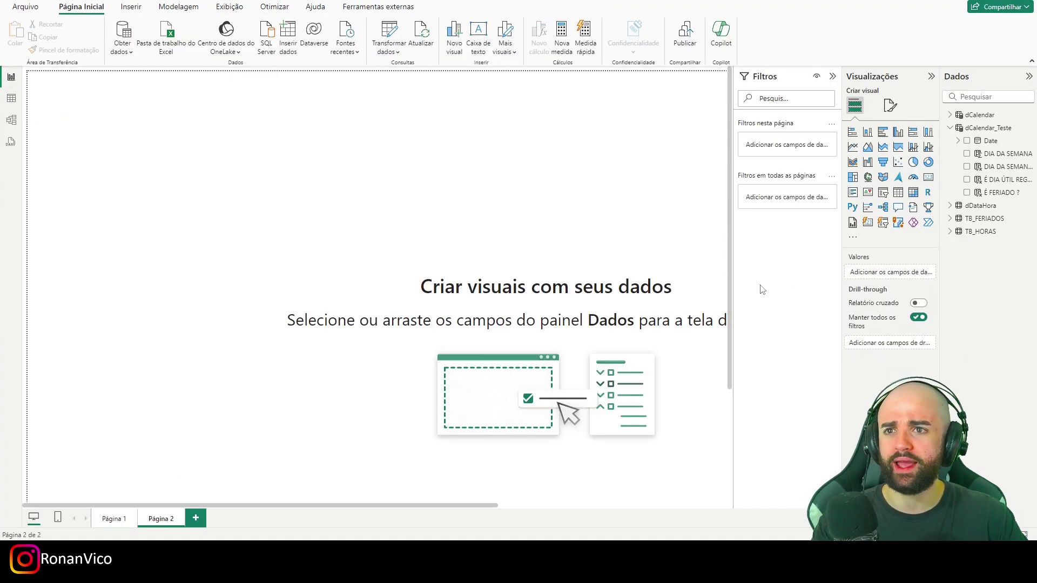
click(898, 192)
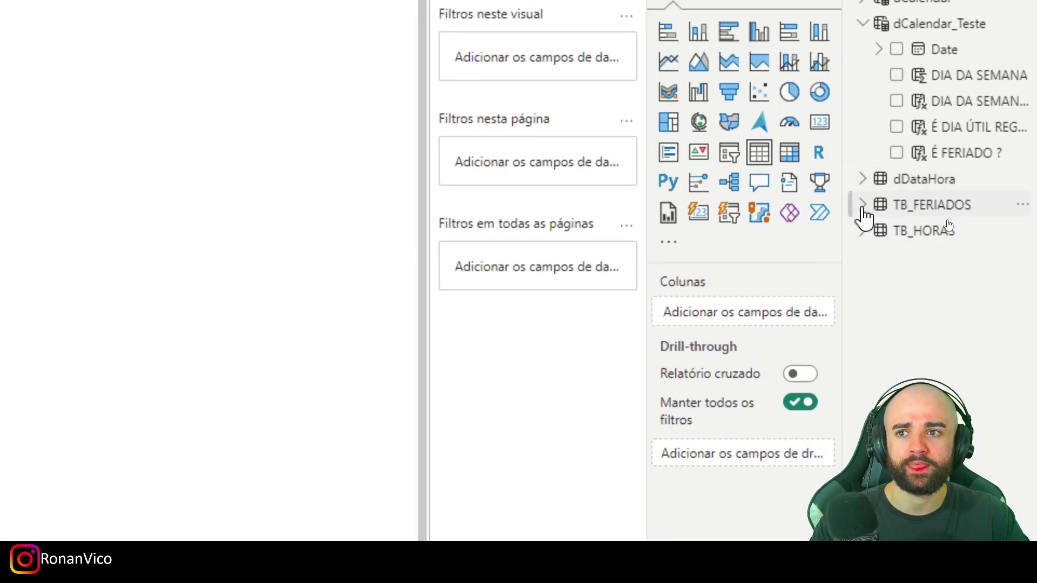
Step: Add DT INICIAL and DT FINAL from TB_HORAS to the table visual, showing both as plain dates instead of date hierarchies
click(862, 232)
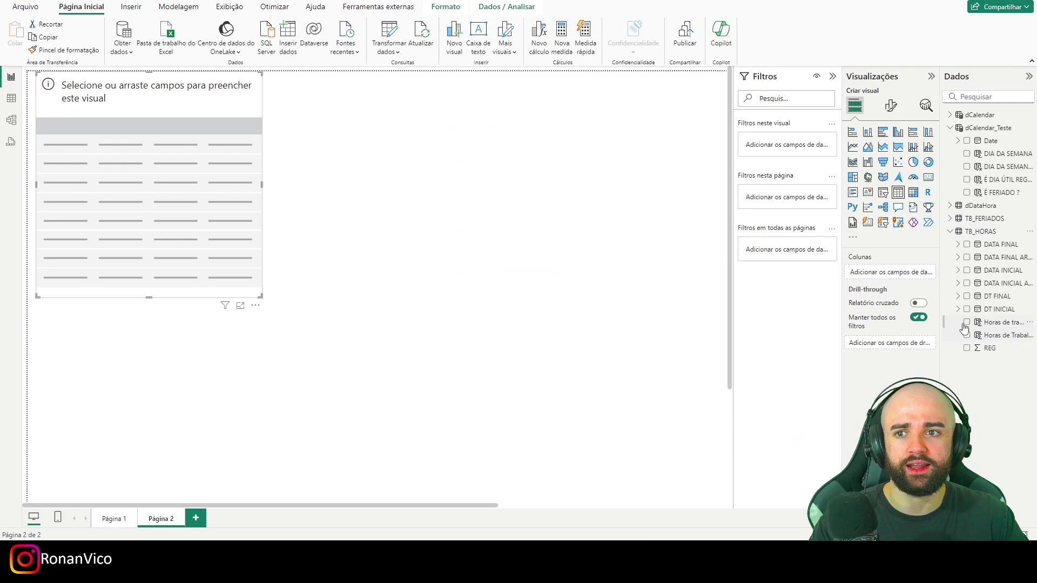
click(967, 309)
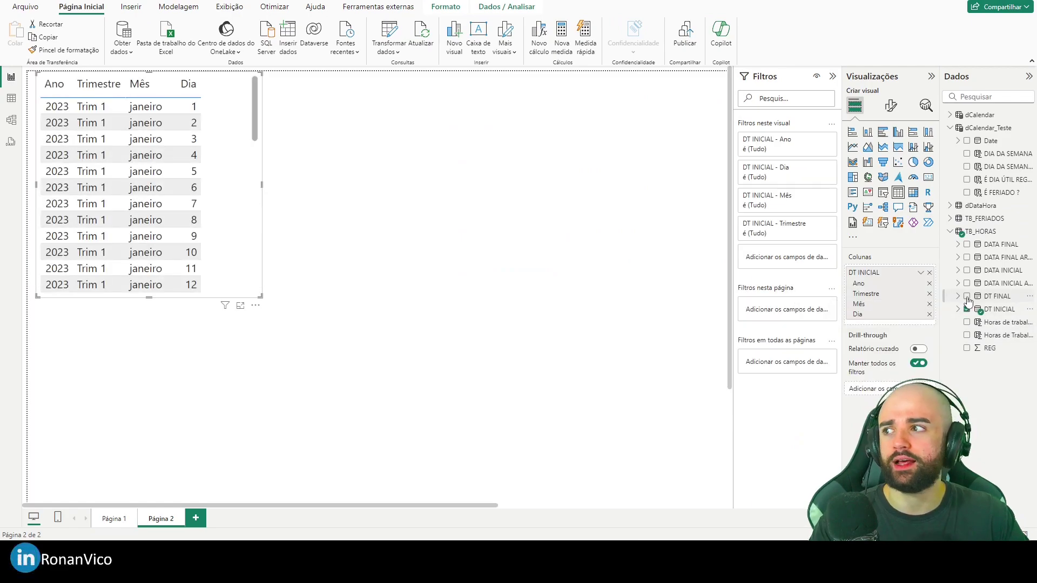
click(967, 296)
click(921, 327)
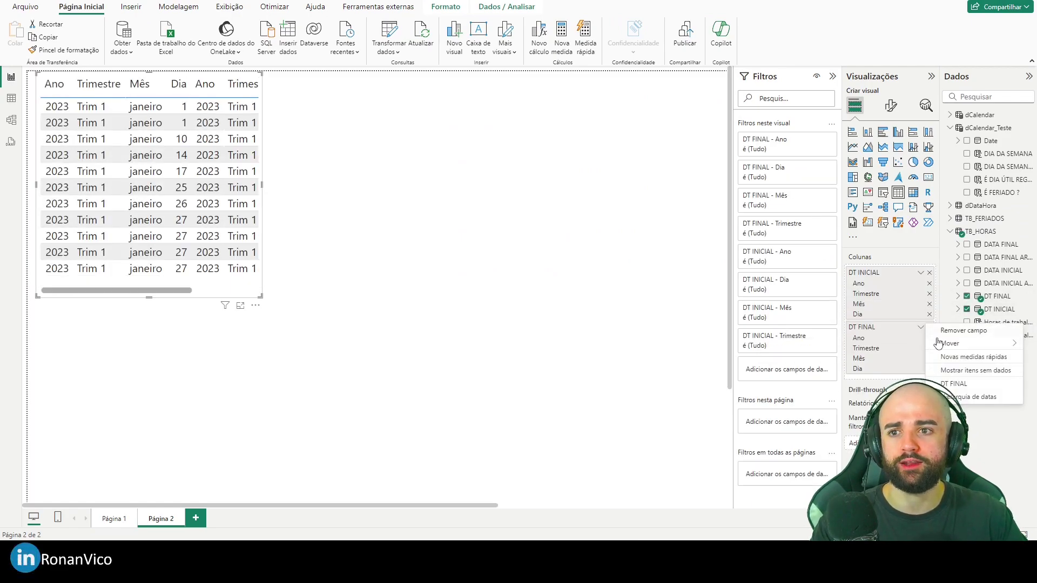
click(973, 383)
click(920, 273)
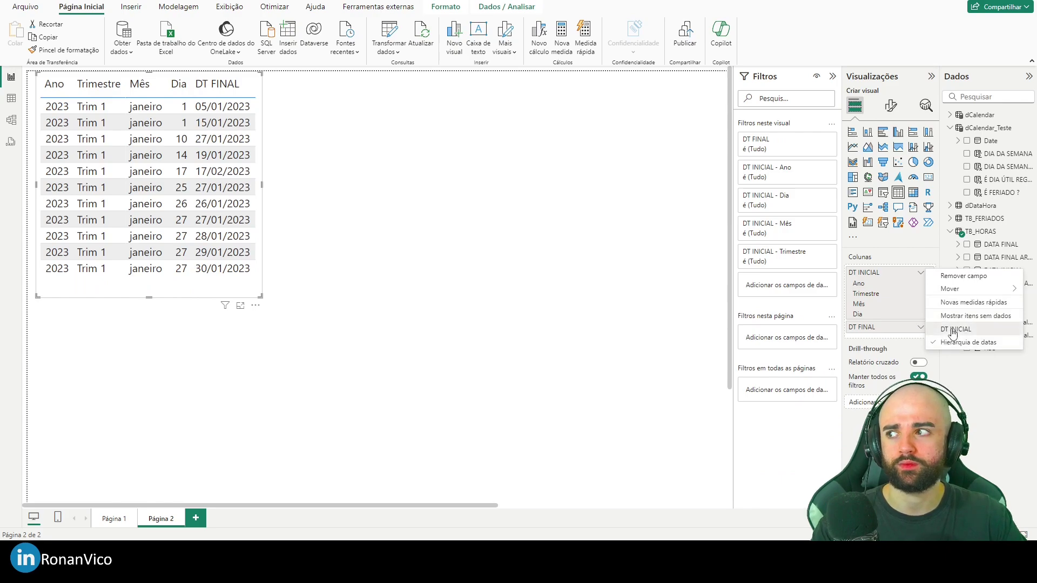
click(955, 330)
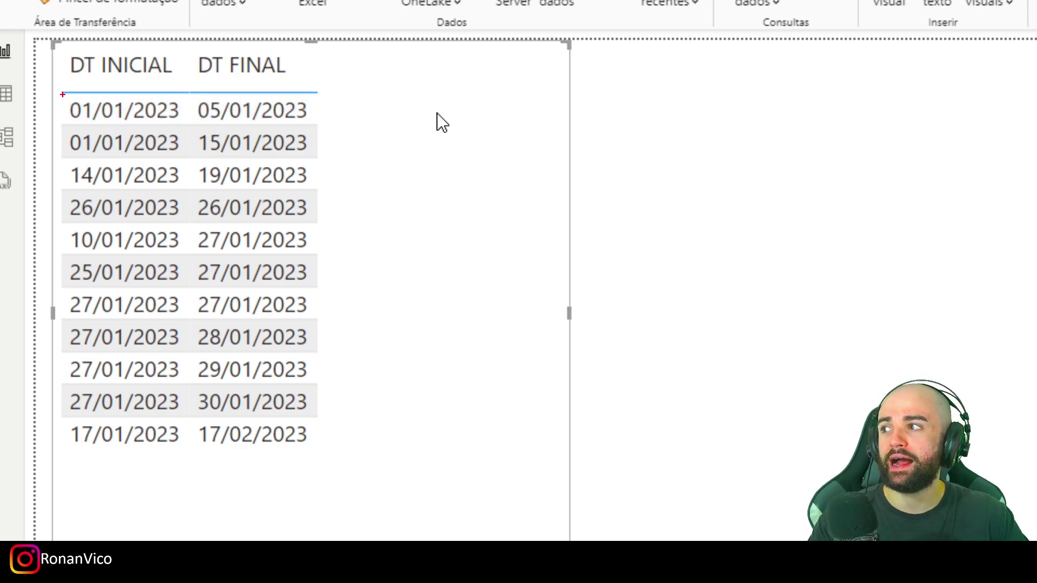
mouse_move(63, 95)
mouse_down()
mouse_move(183, 123)
mouse_move(315, 122)
mouse_up()
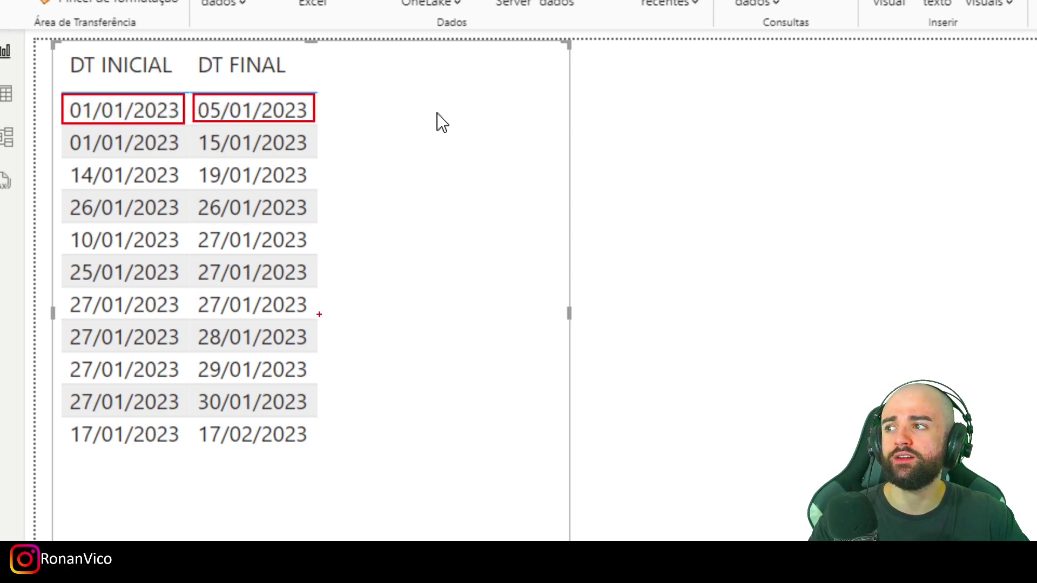
key(Escape)
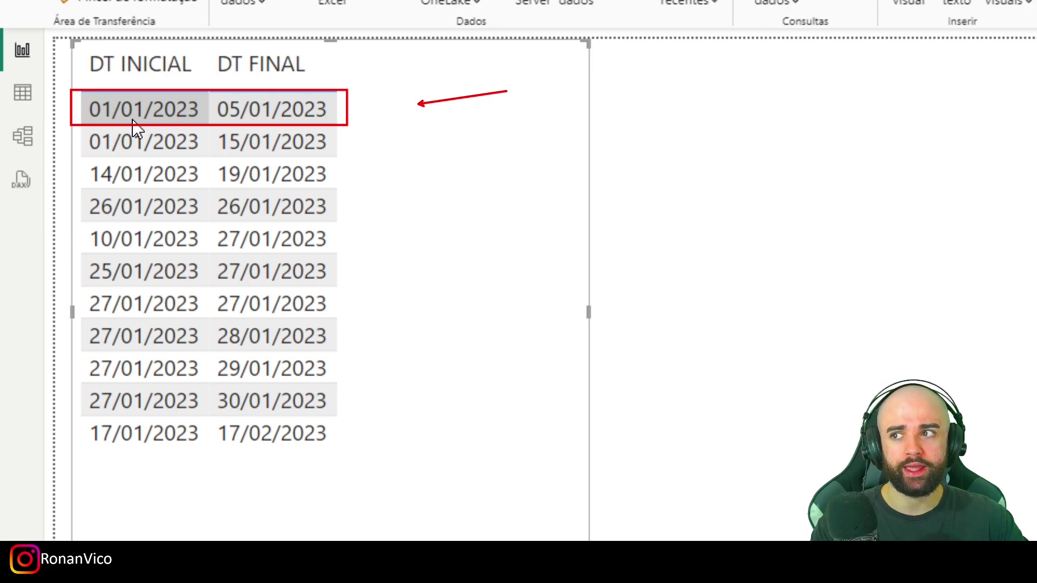
Step: Return to the dCalendar_Teste data and clear all of its column filters
click(22, 92)
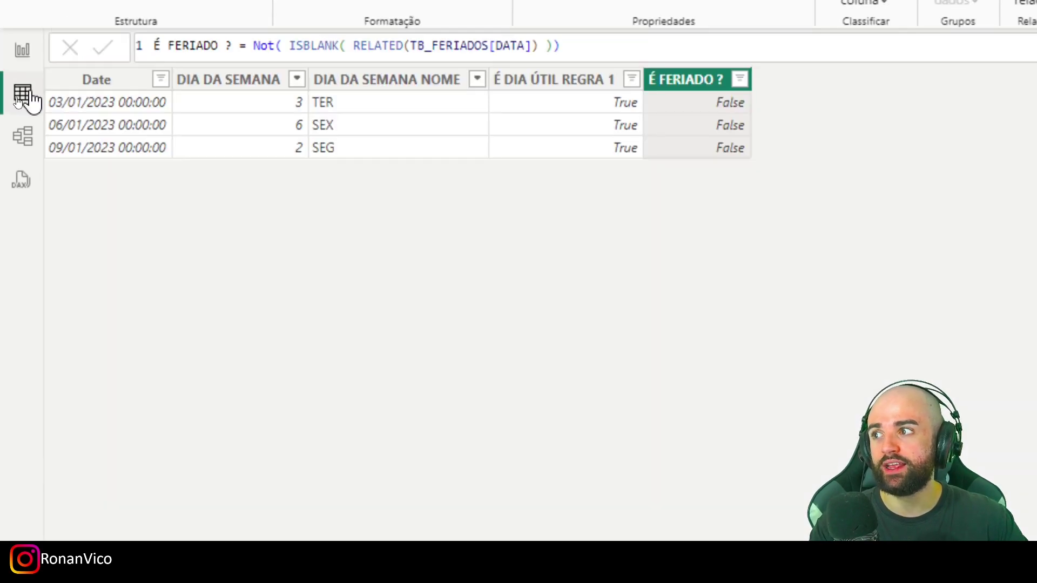
click(953, 128)
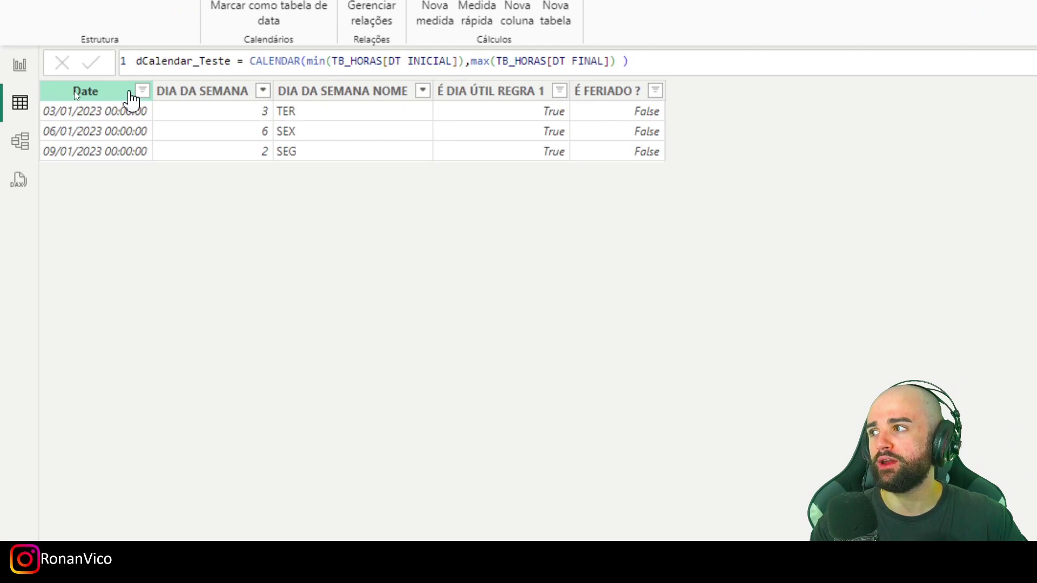
click(137, 92)
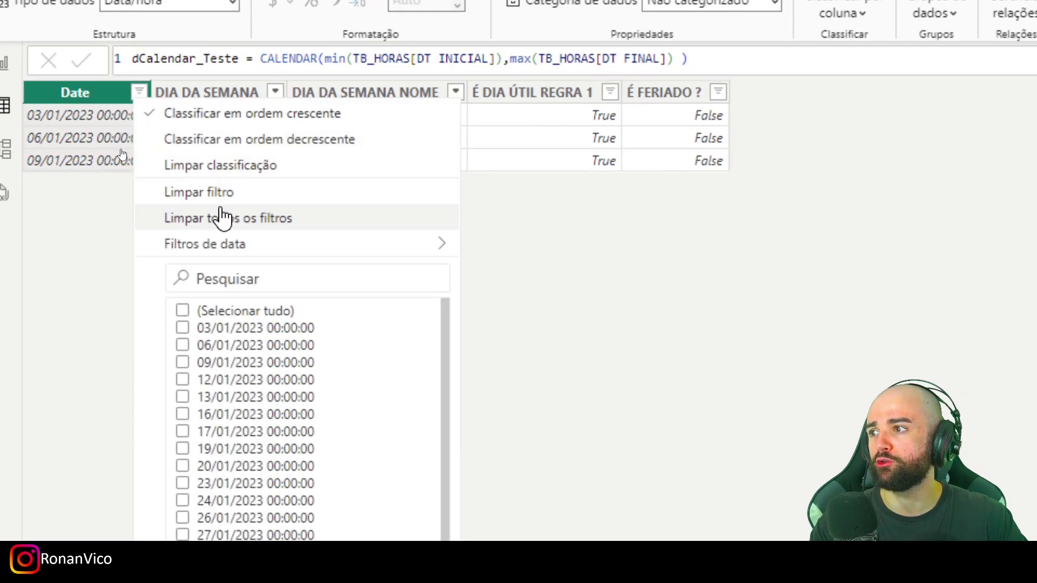
click(224, 208)
Step: Define a between filter on the Date column of dCalendar_Teste with the dates 01/01/2023 and 05/01/2023
click(139, 94)
mouse_move(226, 246)
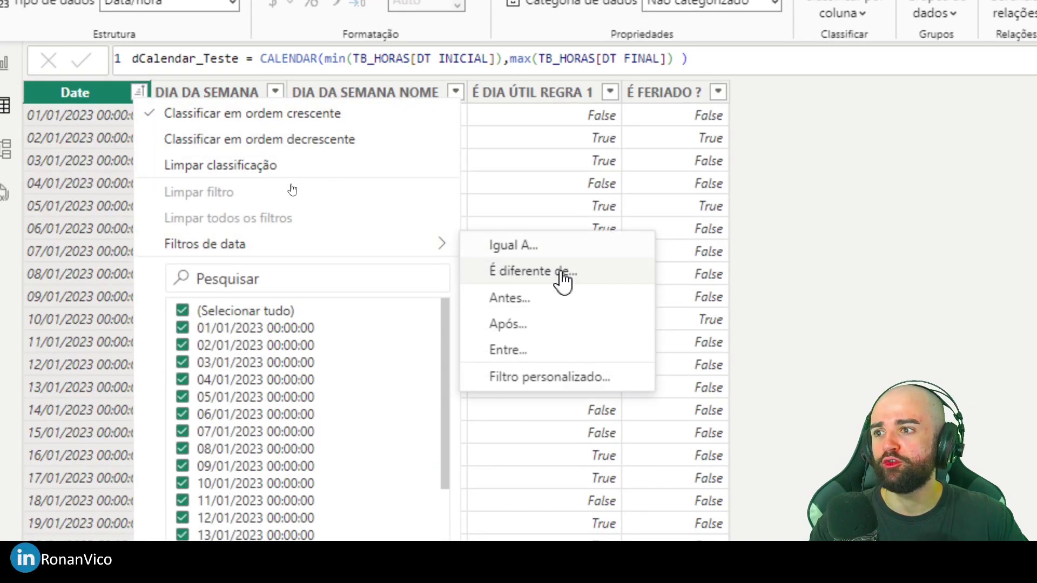
click(541, 348)
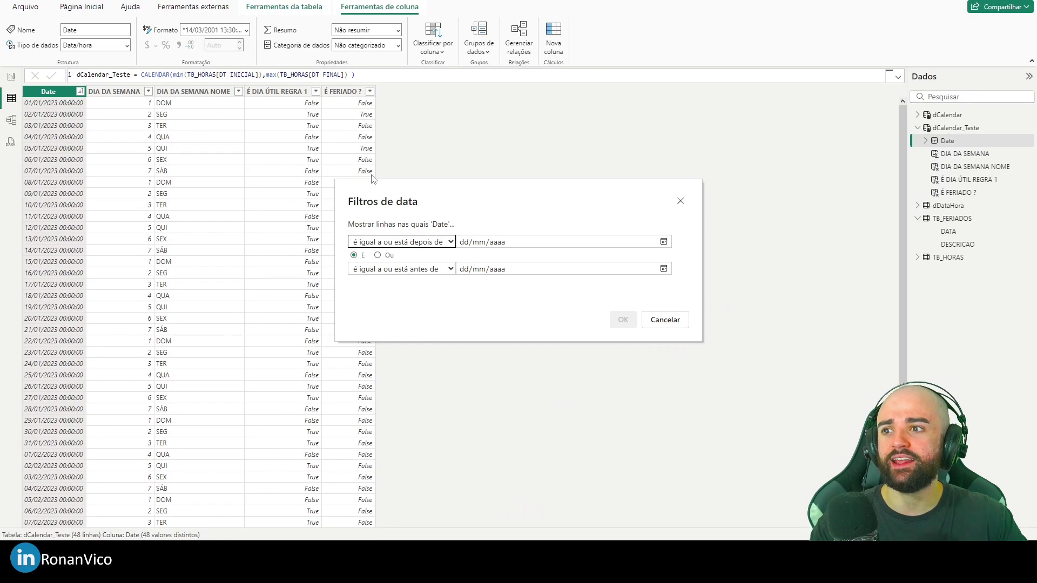
click(471, 242)
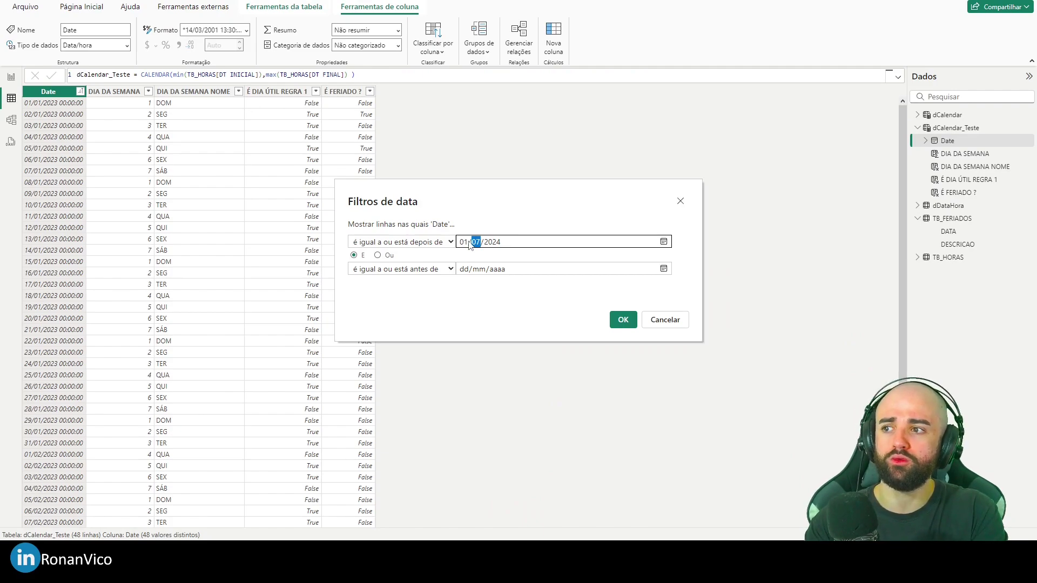
text(01)
click(460, 270)
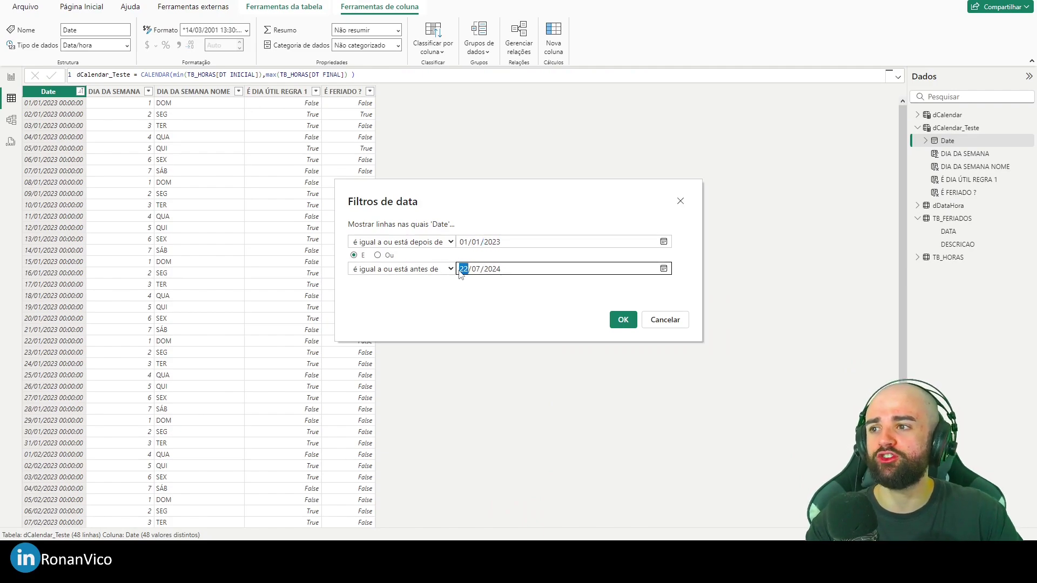
text(0501)
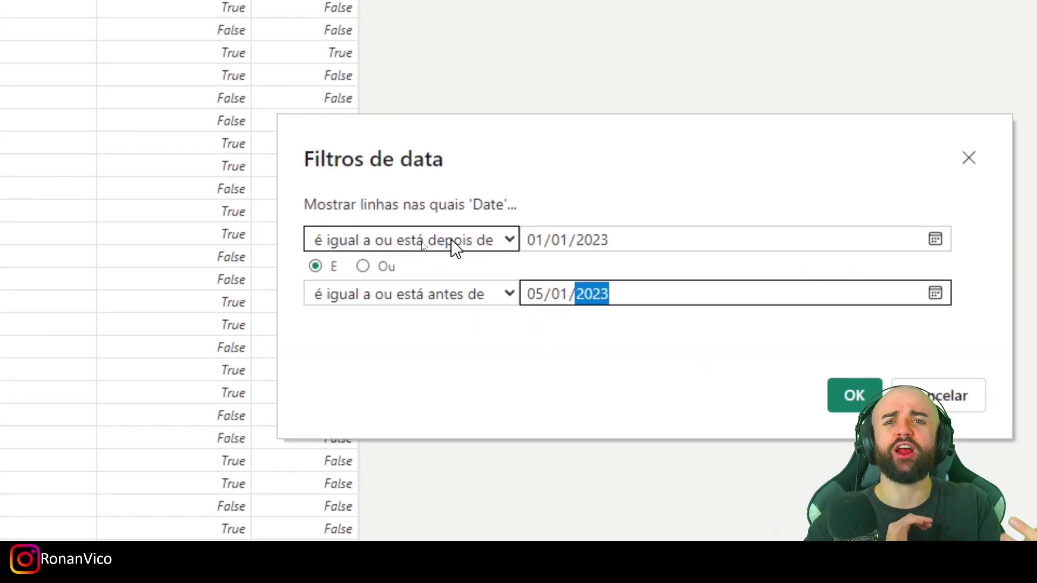
Step: Change the date filter conditions to "é após" for the start date and "é anterior a" for the end date, and apply the filter
click(452, 246)
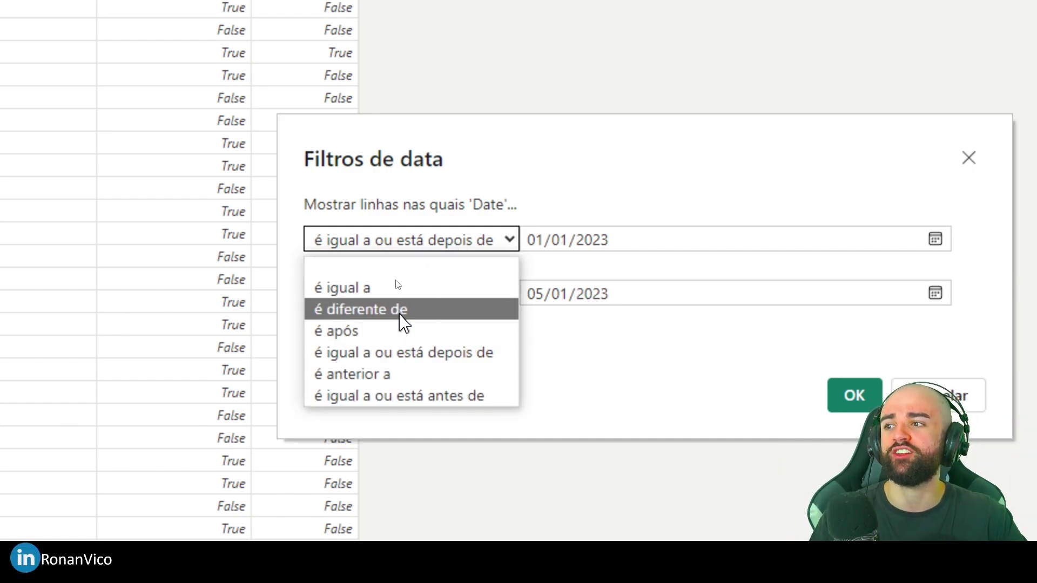
click(398, 334)
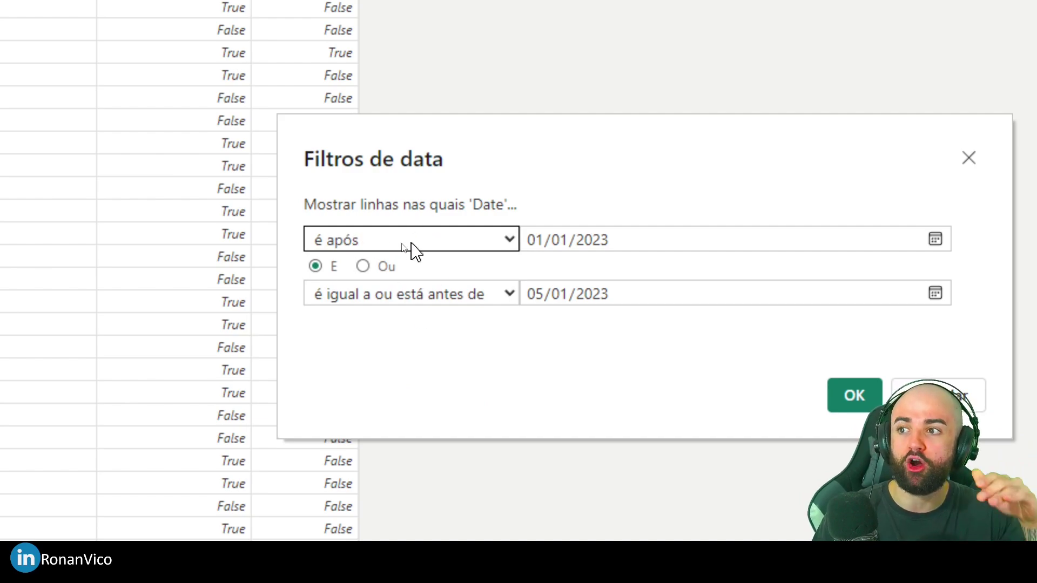
click(414, 297)
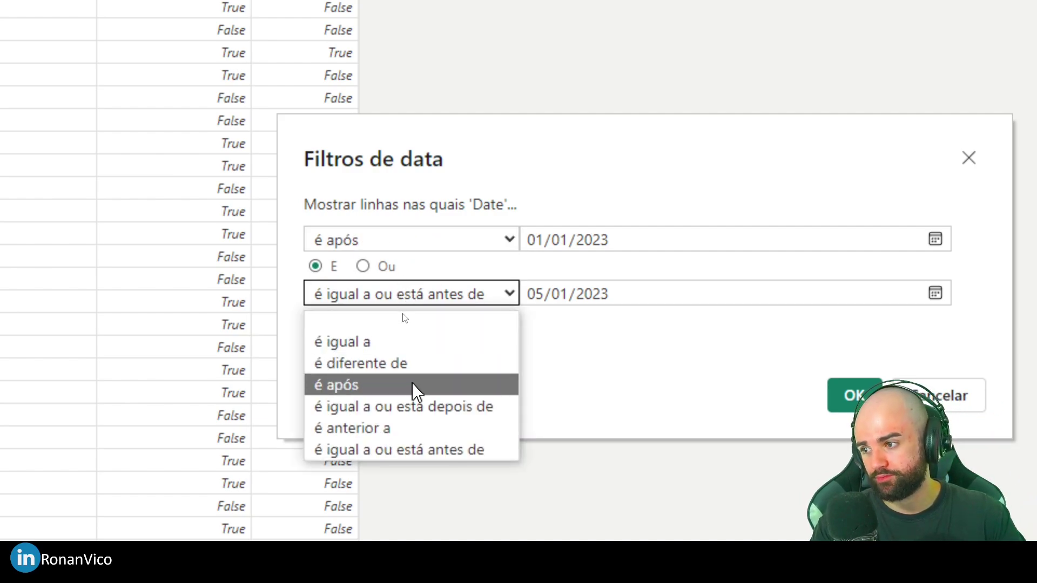
click(421, 428)
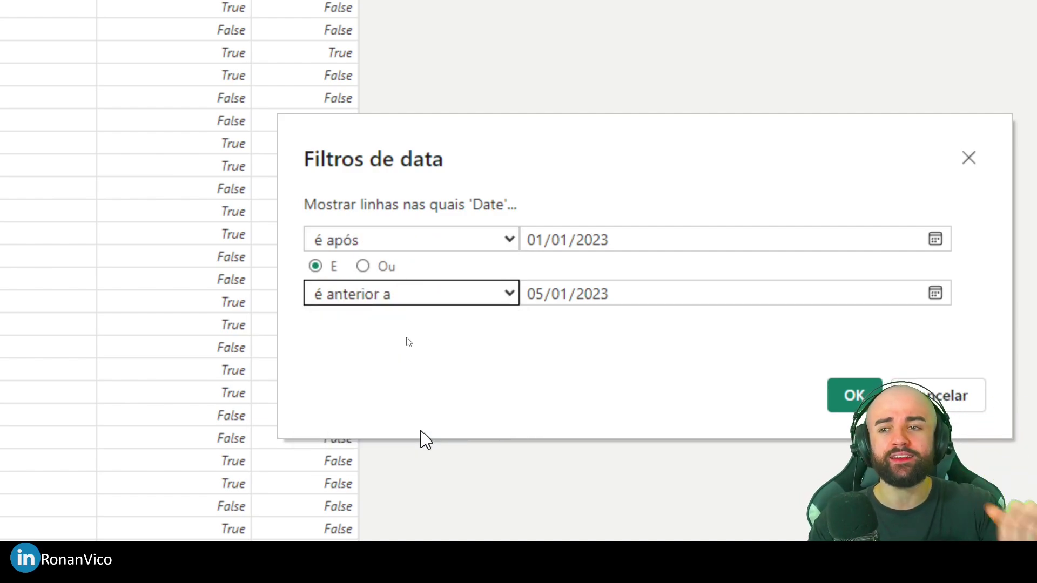
click(857, 399)
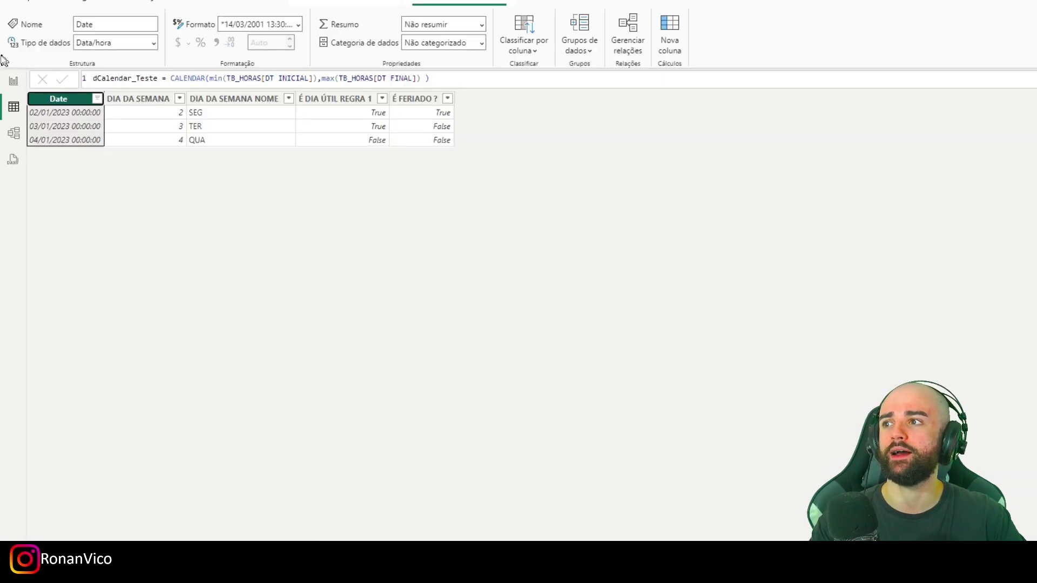
Step: Filter dCalendar_Teste to rows where É DIA ÚTIL REGRA 1 is True and É FERIADO ? is False
click(275, 91)
click(316, 92)
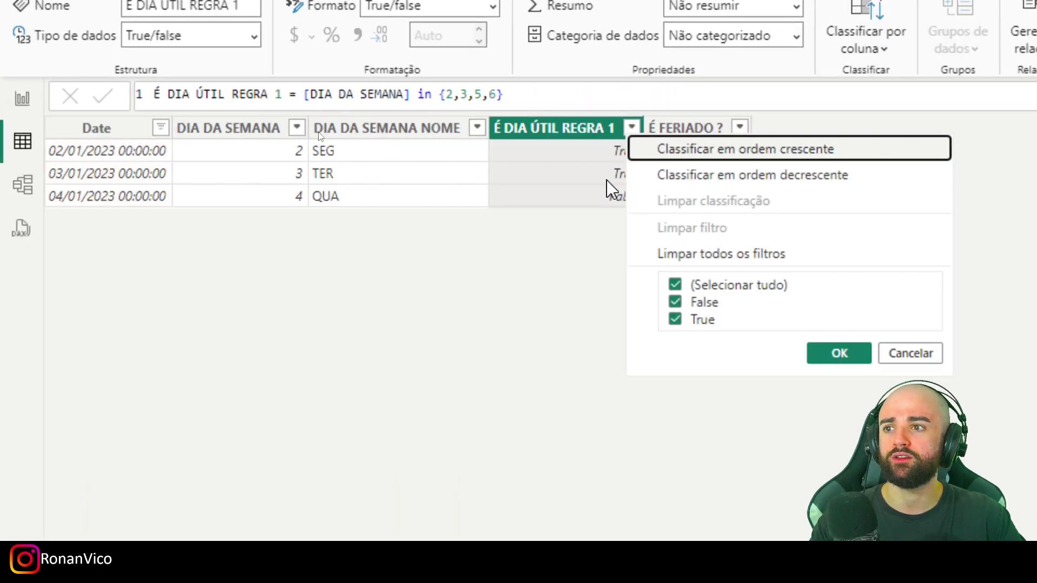
click(704, 302)
click(836, 354)
click(741, 126)
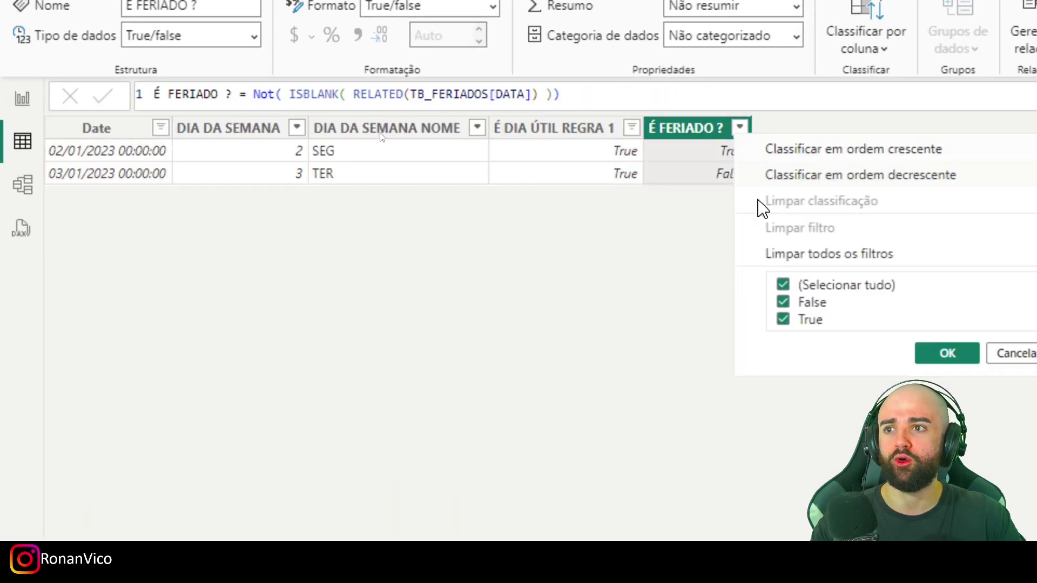
click(810, 319)
click(931, 354)
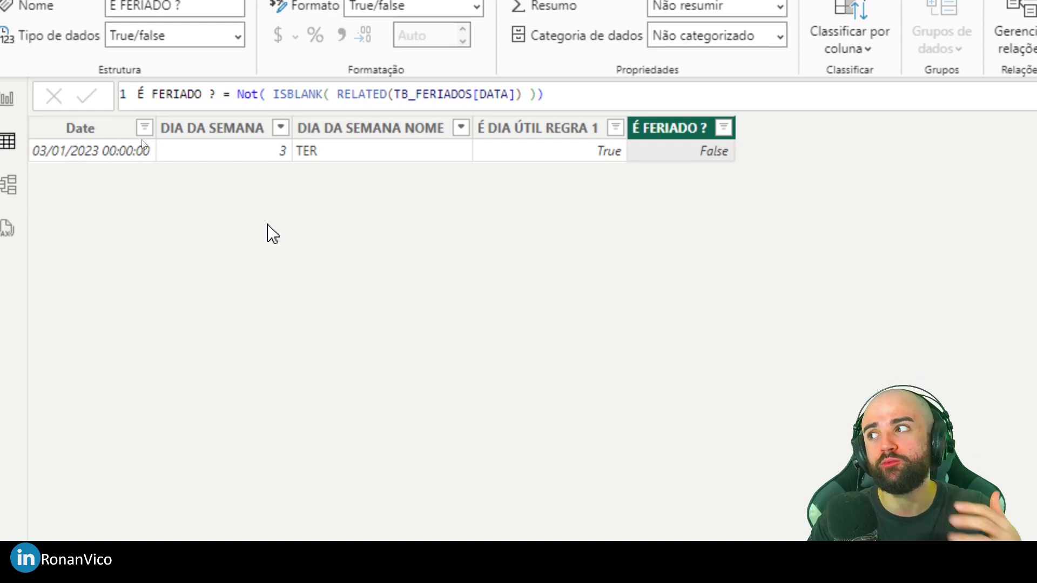
Step: Return to the report and create a measure named DIAS UTEIS ENTRE DATAS, with blank lines below its name for the formula
click(7, 98)
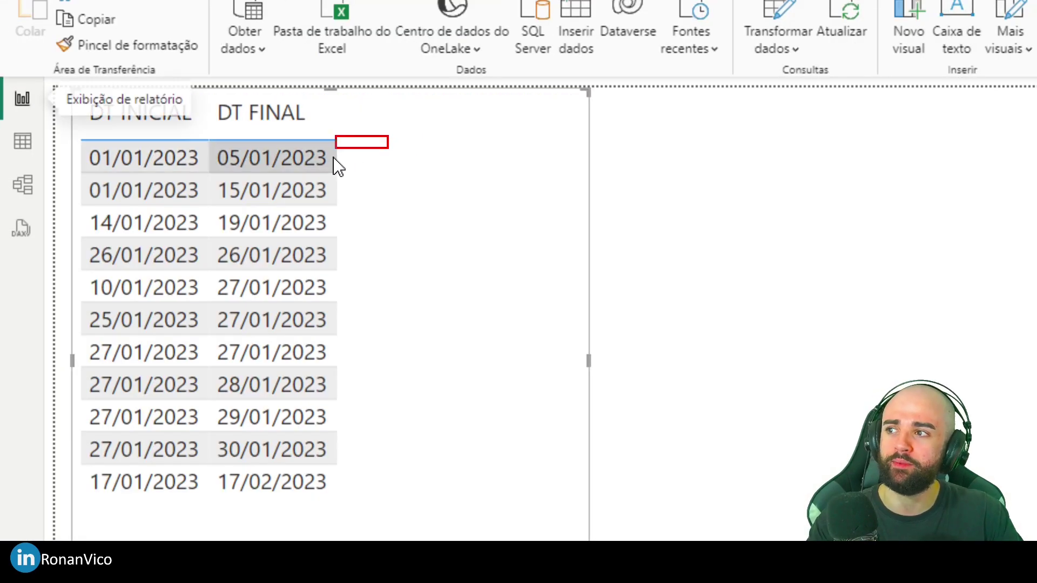
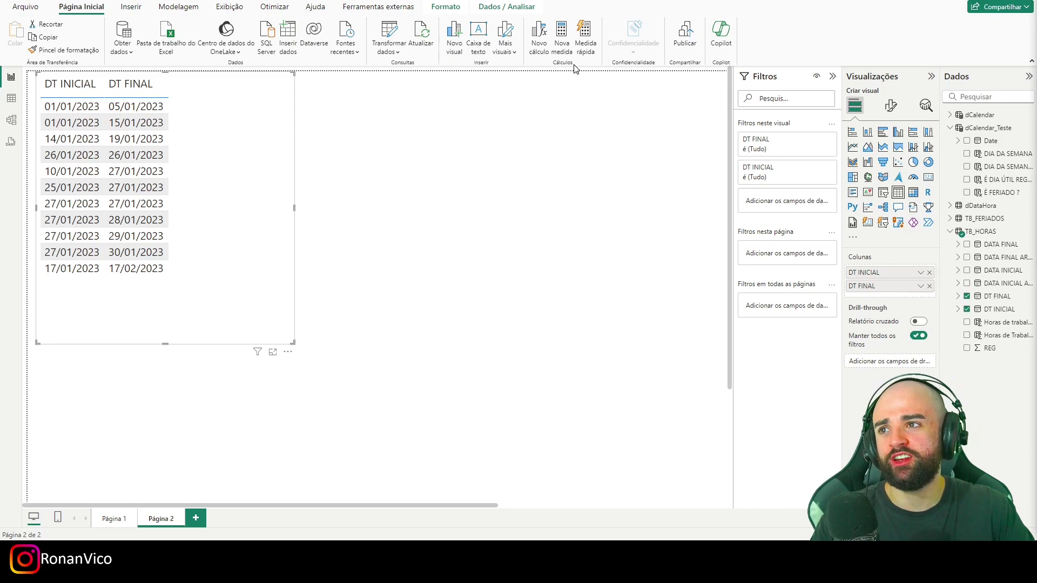
click(562, 34)
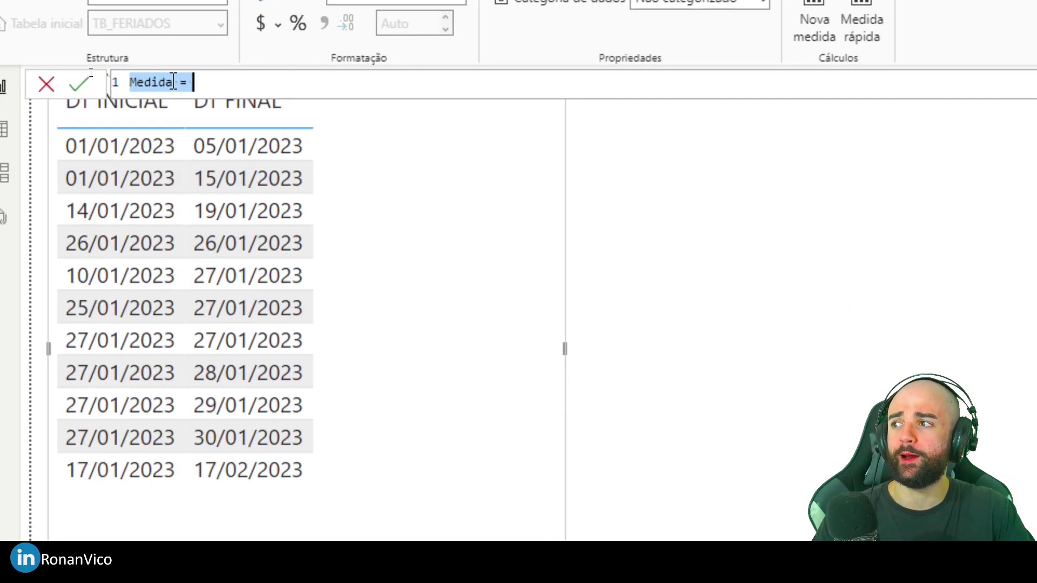
double_click(173, 82)
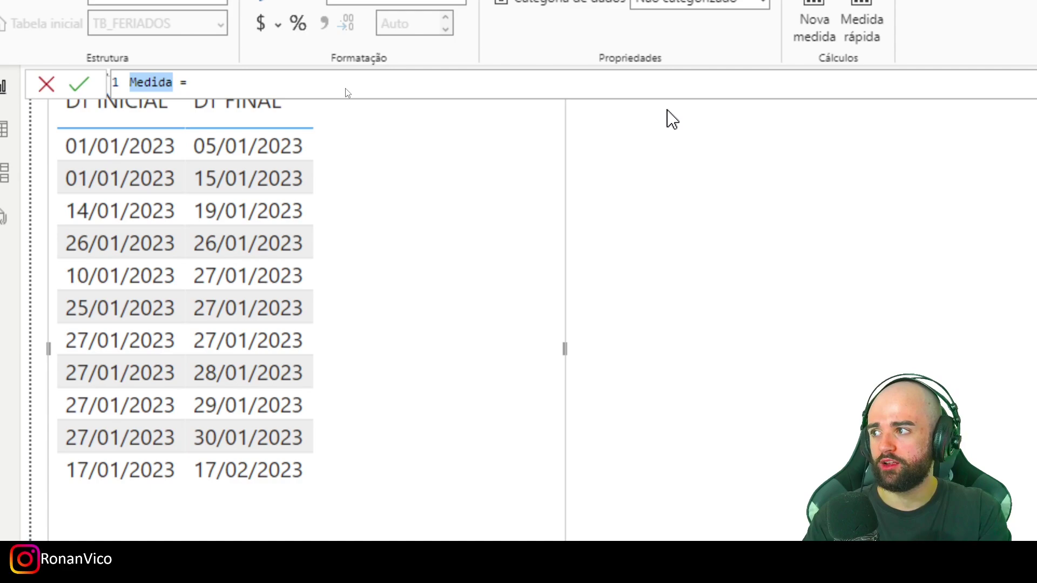
text(DIAS UTEIS ENTR)
key(BackSpace)
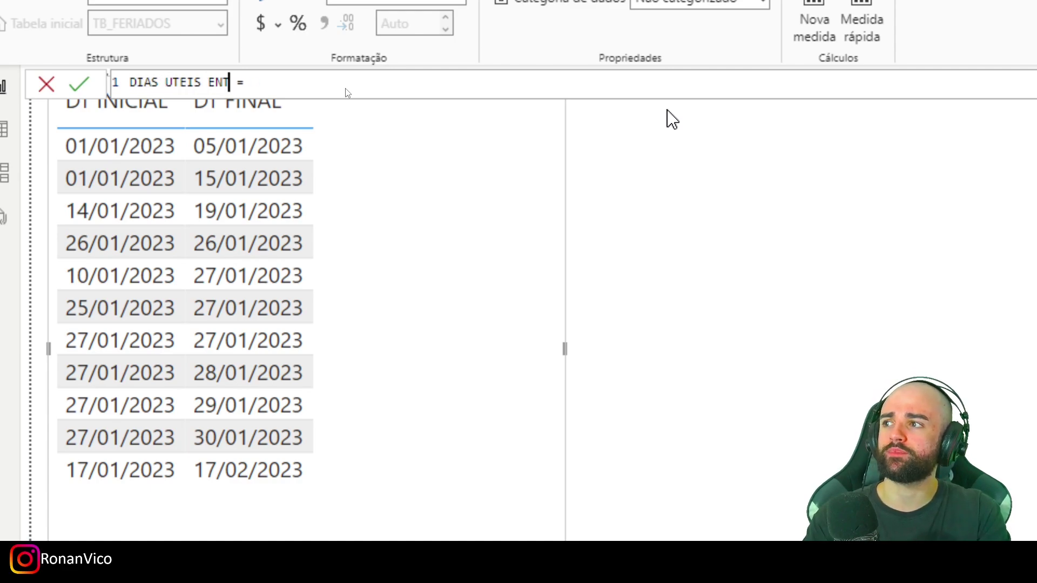
text(RE DATAS)
key(End)
key(shift+Return)
key(shift+Return)
key(shift+Return)
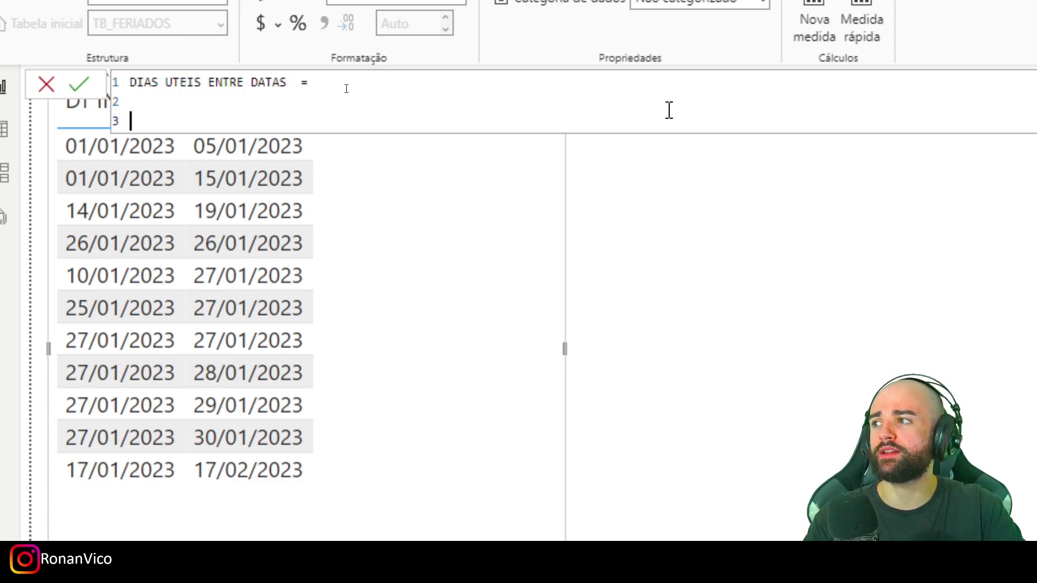
Step: Add the comment "// Dias úteis são SEG - TER - QUINTA - SEXTA" below the measure name
key(Up)
key(Up)
text(// Dias )
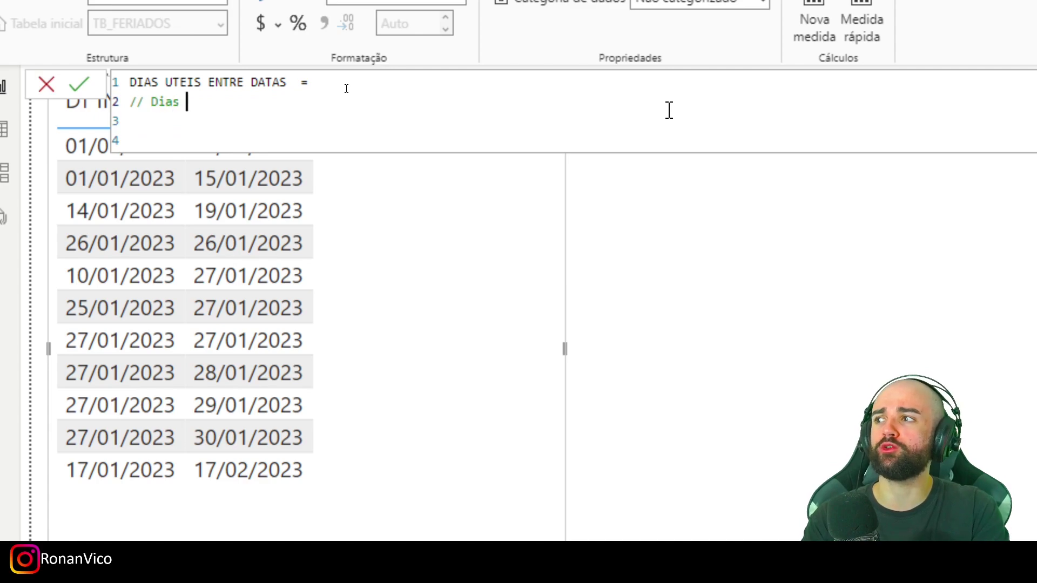
text(úteis são SEG - TER)
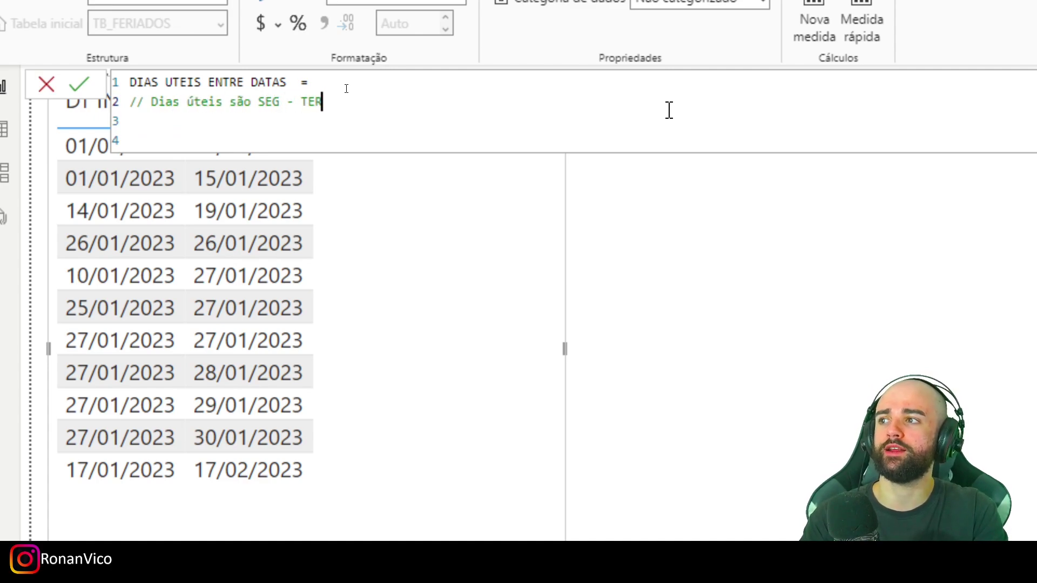
text( - QUINTA - SEXTA)
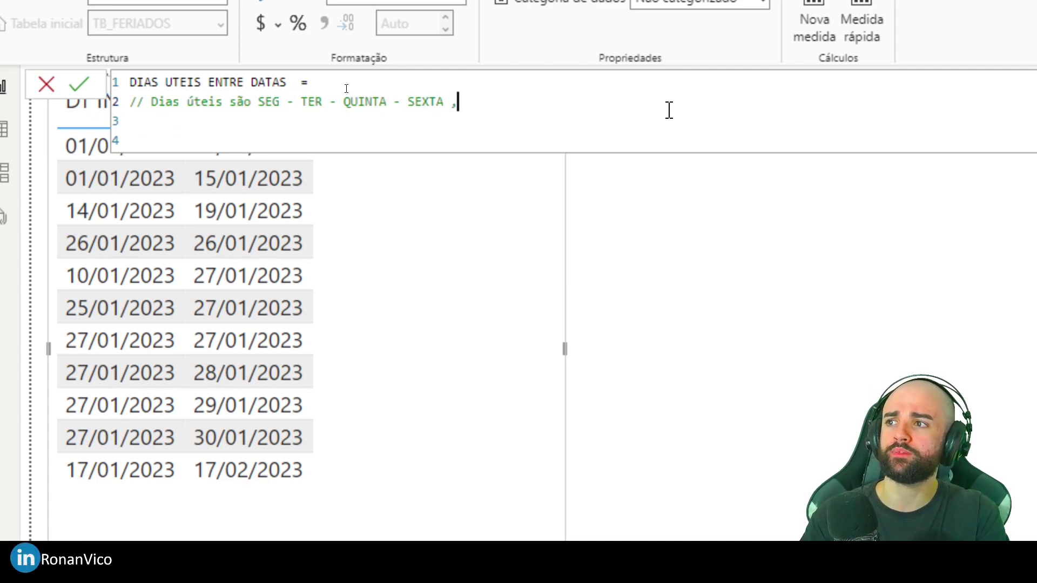
key(Return)
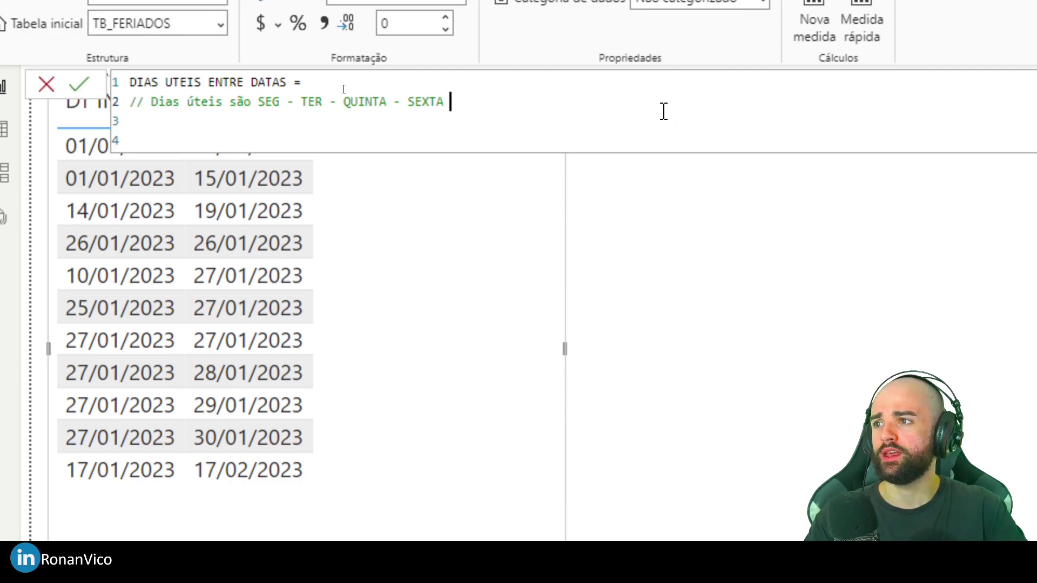
Step: Add a second comment line to the measure reading "// Não considerar feriados"
key(shift+Return)
text(// Di)
key(BackSpace)
key(BackSpace)
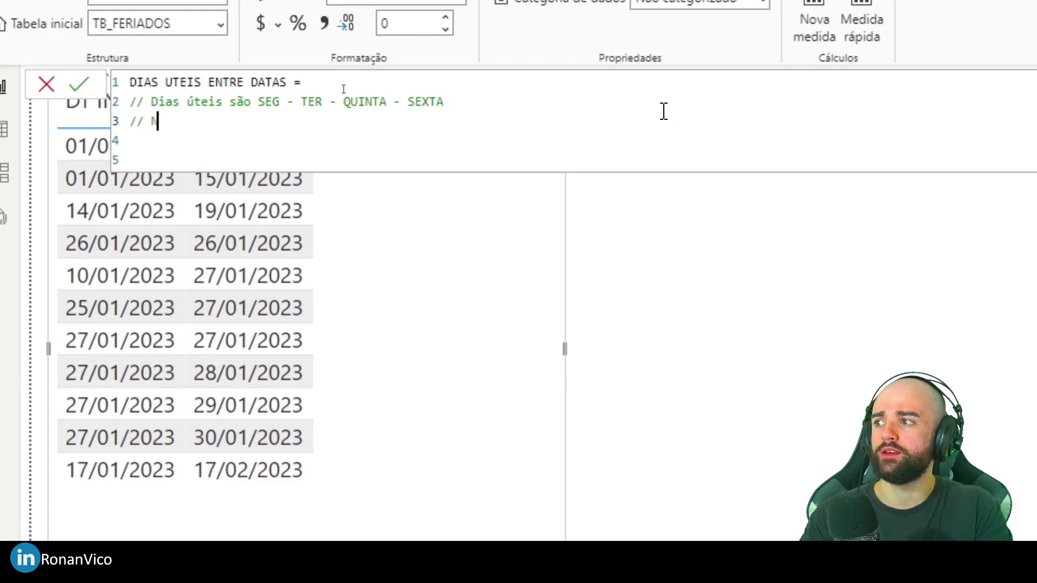
text(Não considerar feriados)
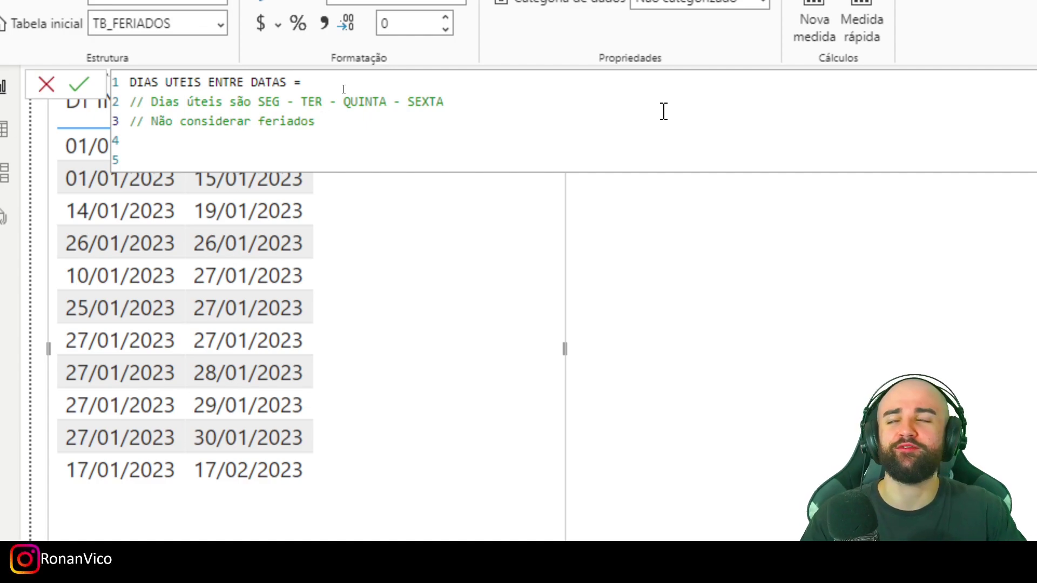
key(Return)
key(Return)
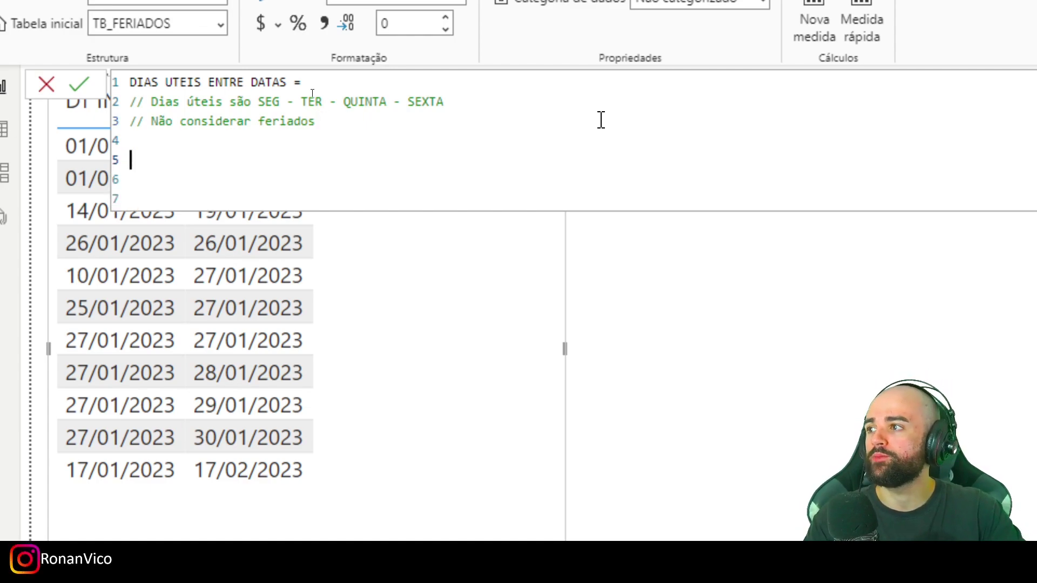
key(BackSpace)
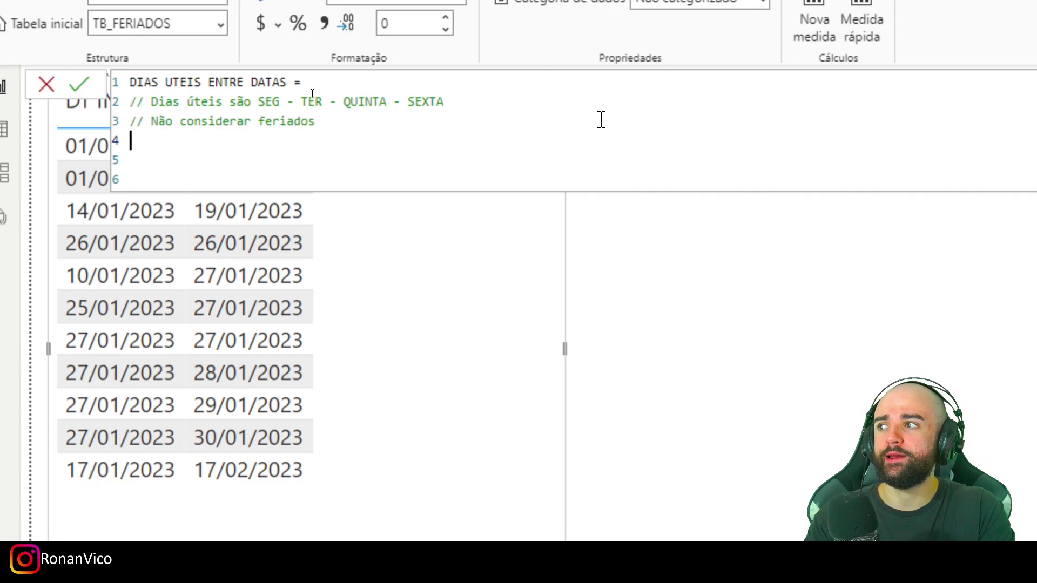
Step: Declare the variable VAR_DT_INICIAL with the placeholder value 0 below the comments
text(var D)
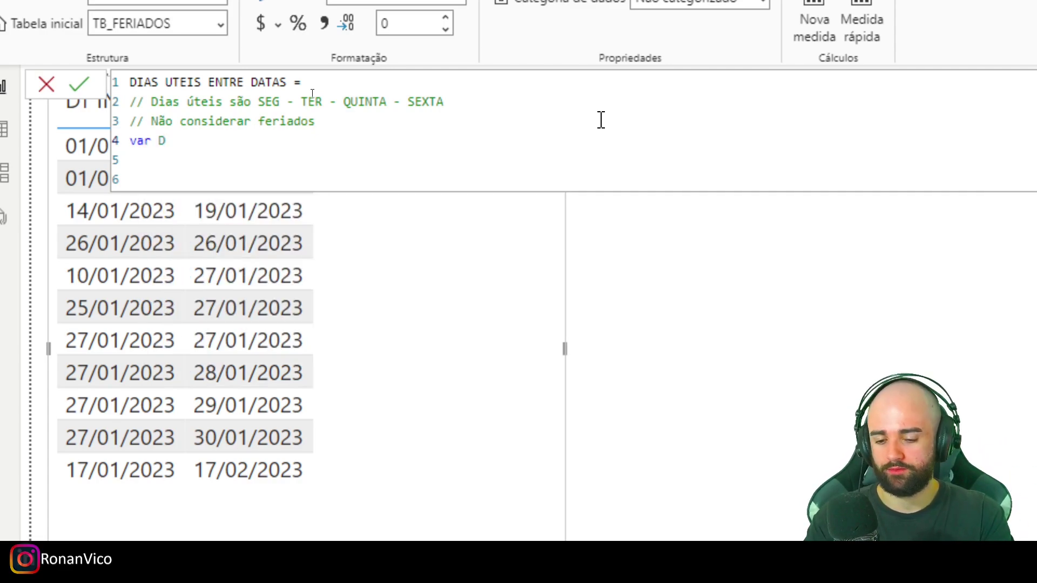
key(BackSpace)
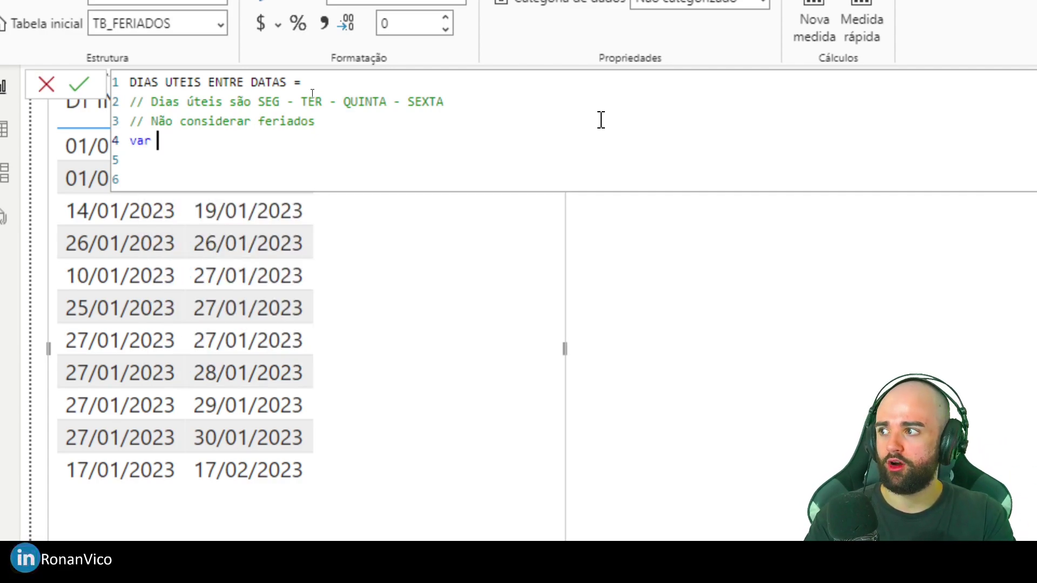
text(VAR_DT_1)
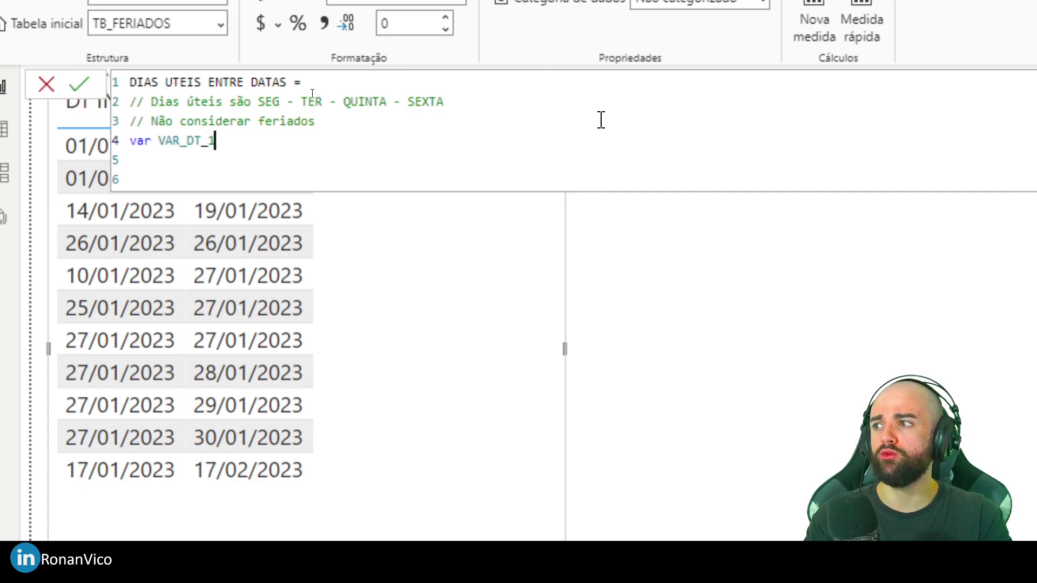
key(BackSpace)
text(_INICIAL = )
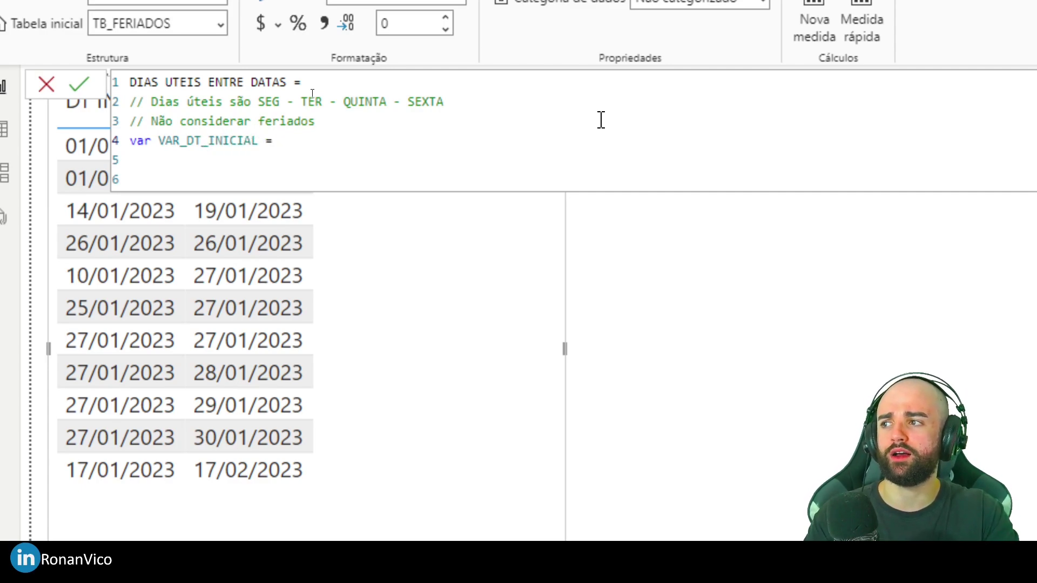
text(0)
key(Return)
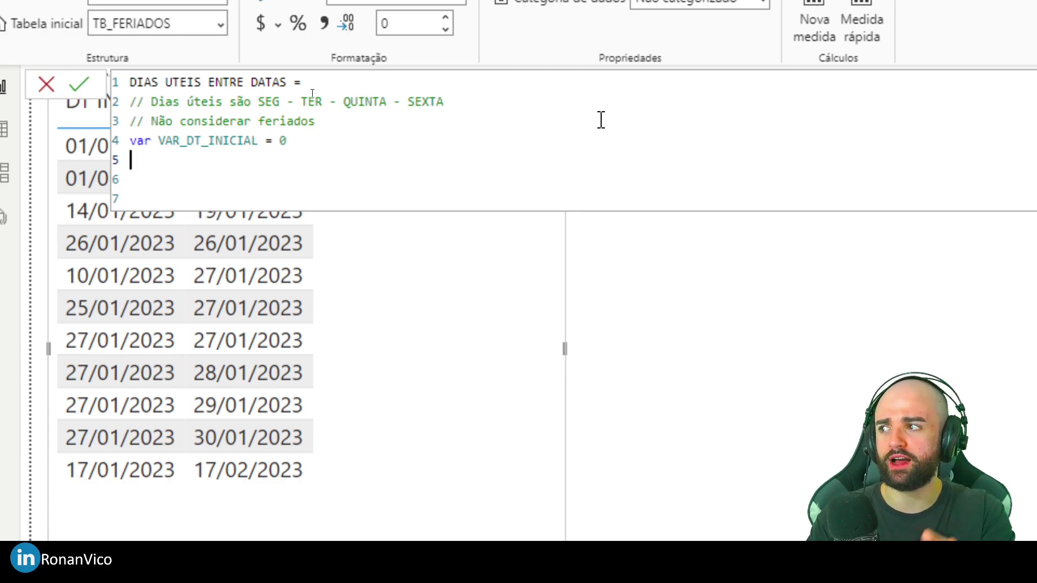
Step: Declare the variable VAR_DT_FINAL with the placeholder value 0 on the following line
text(var VAR)
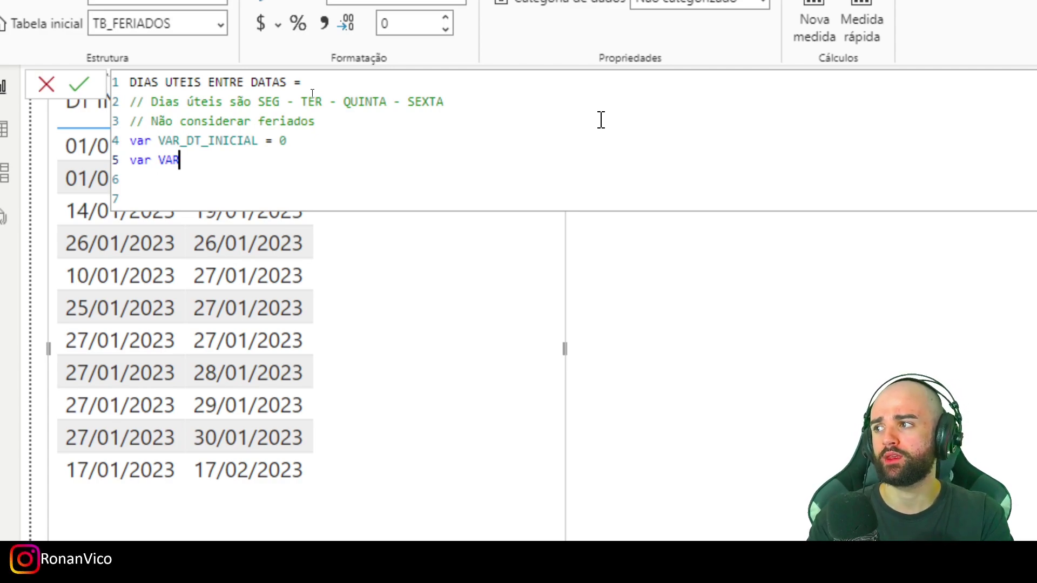
text(_DT_FINAL = 0)
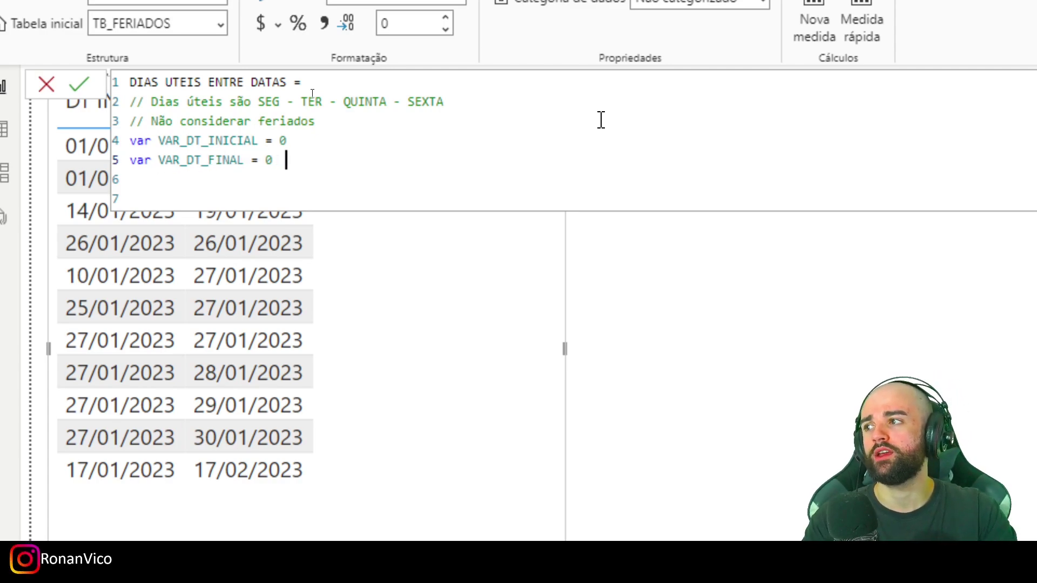
key(Return)
key(Return)
key(BackSpace)
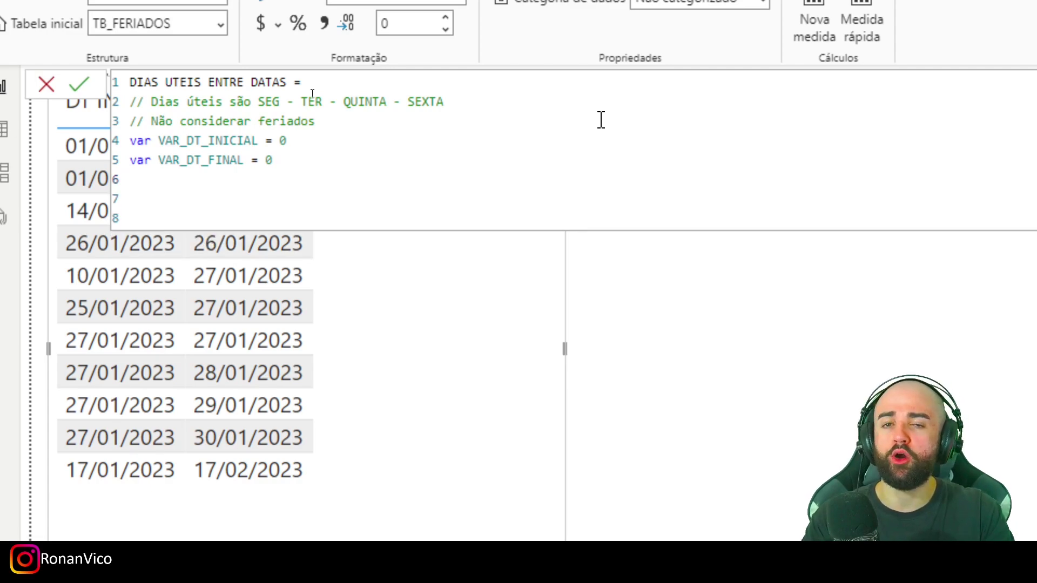
Step: Declare the variable RESULTADO = 1 and make the measure return resultado
text(var RESU)
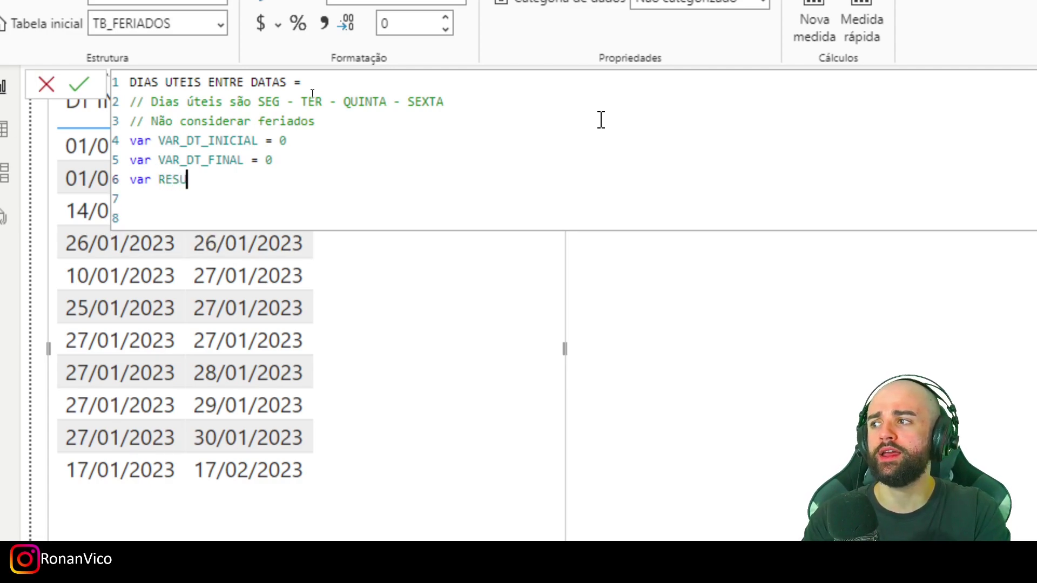
text(LTADO = 1)
key(Return)
key(Return)
text(return)
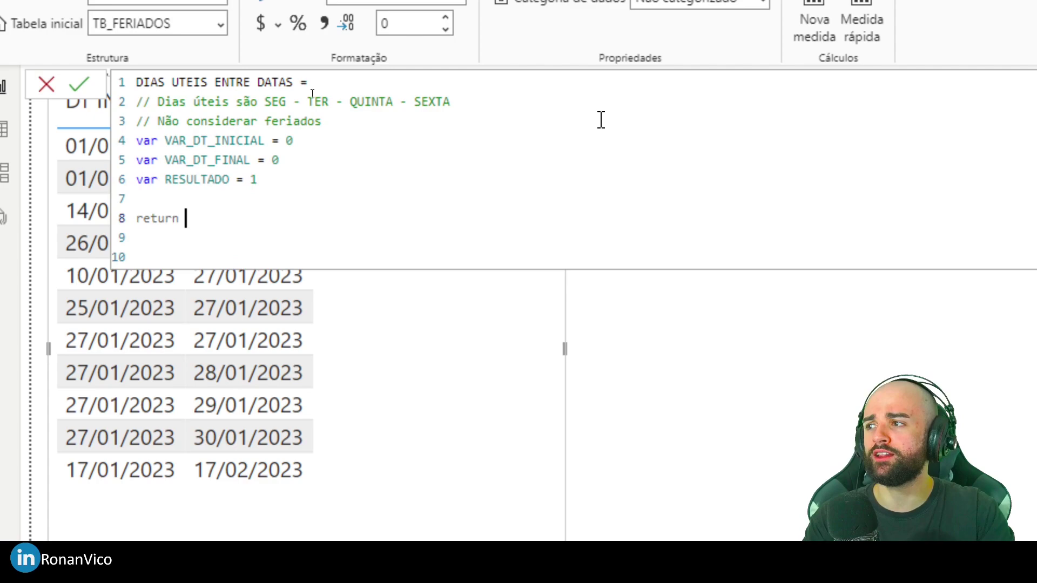
key(Return)
text(resultado)
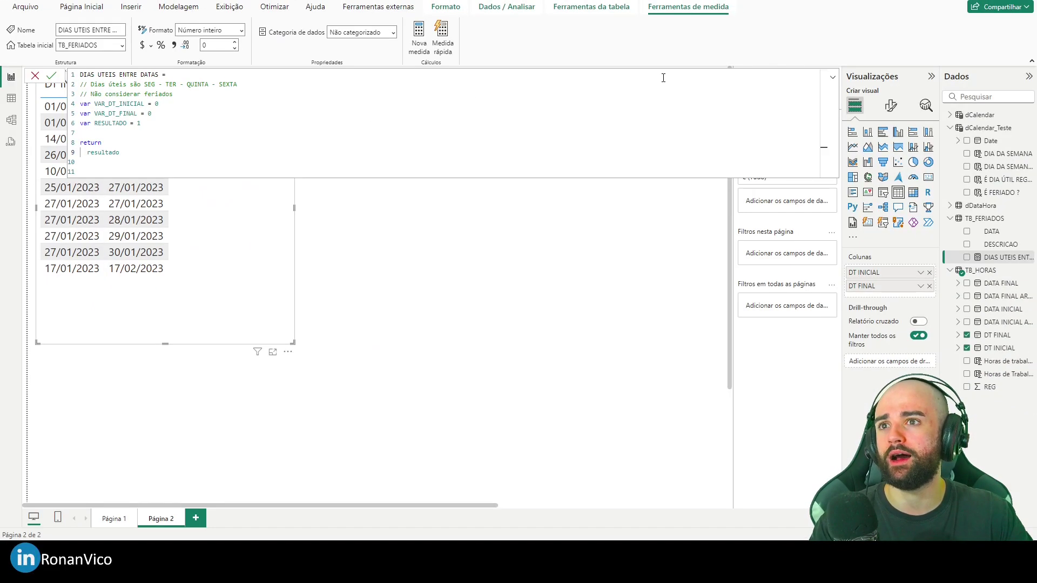
Step: Move the DT INICIAL/DT FINAL table lower on the page so it stays clear of the expanded measure formula
click(832, 77)
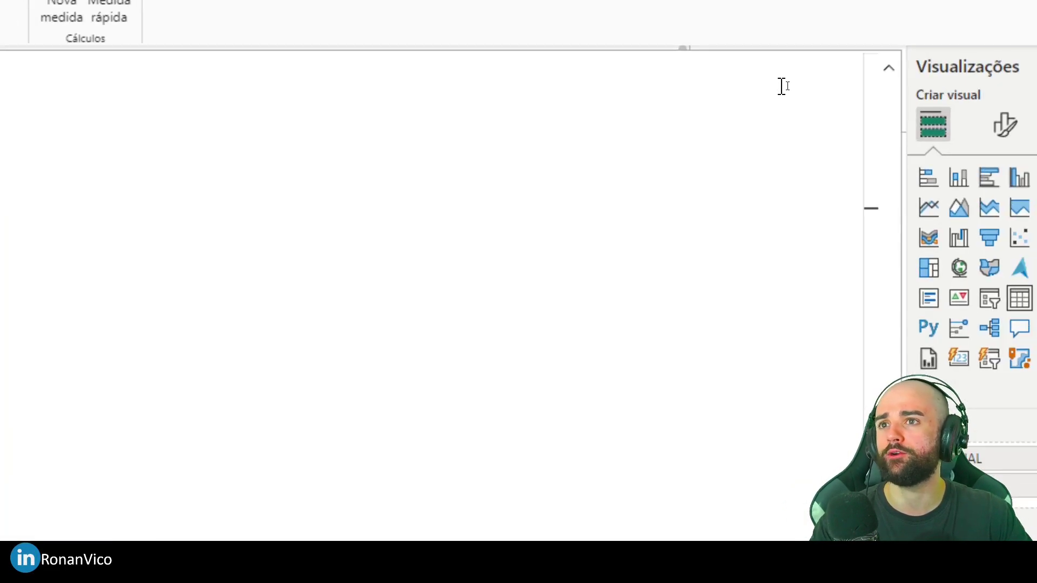
click(834, 78)
drag(40, 99, 108, 112)
drag(203, 82, 362, 118)
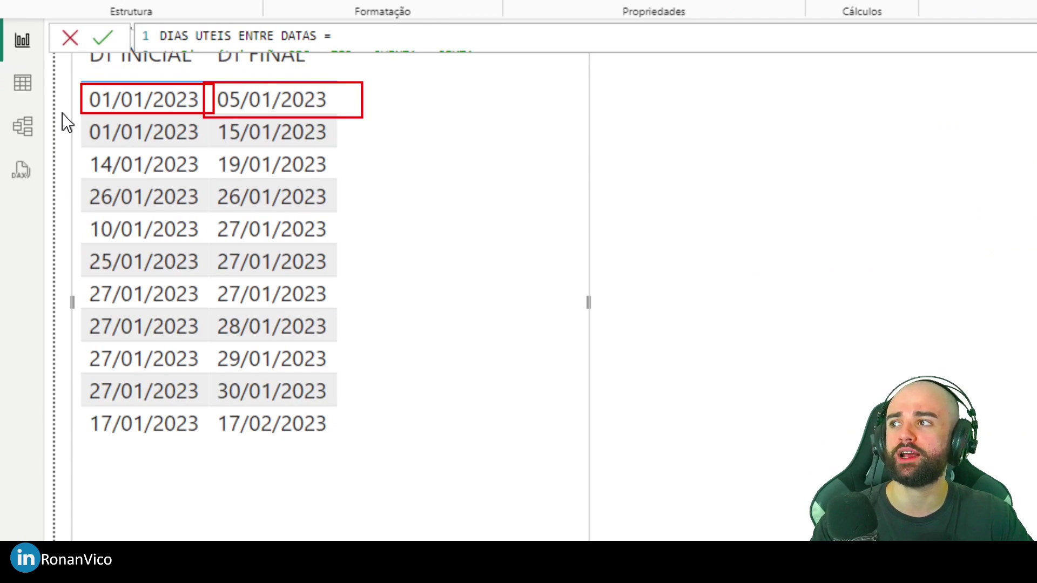
key(Escape)
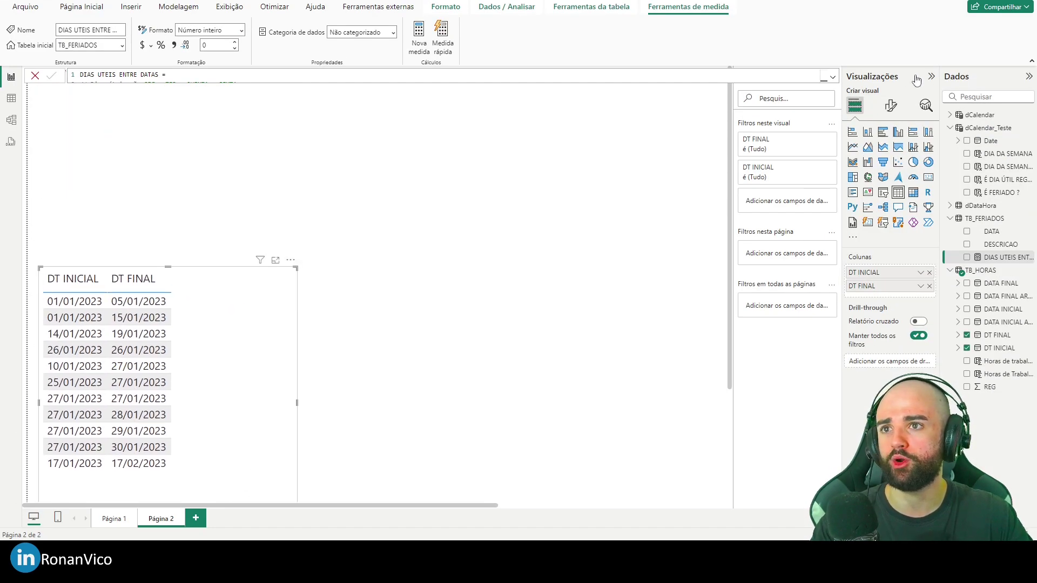
click(833, 77)
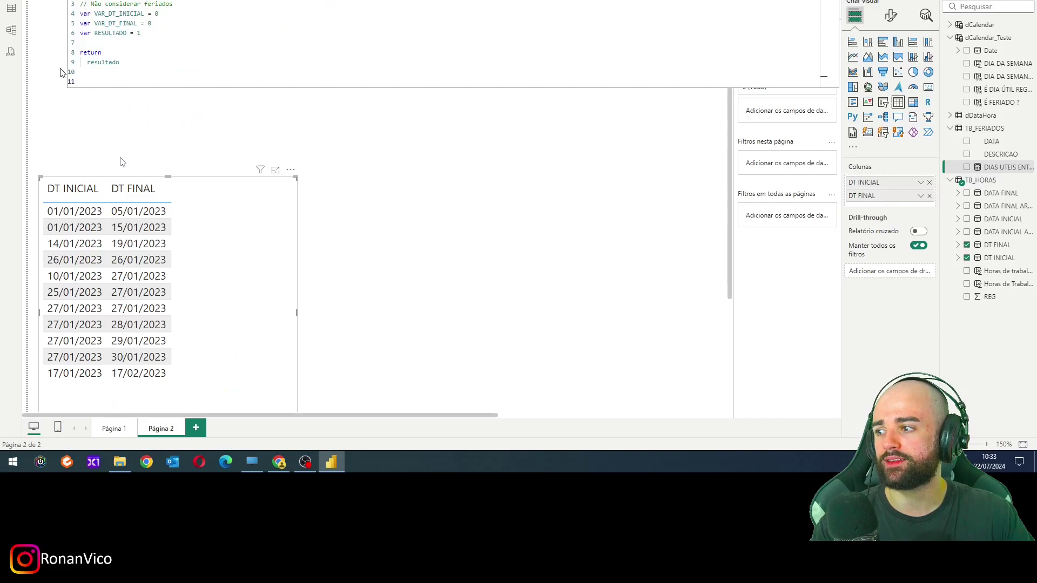
drag(44, 203, 104, 216)
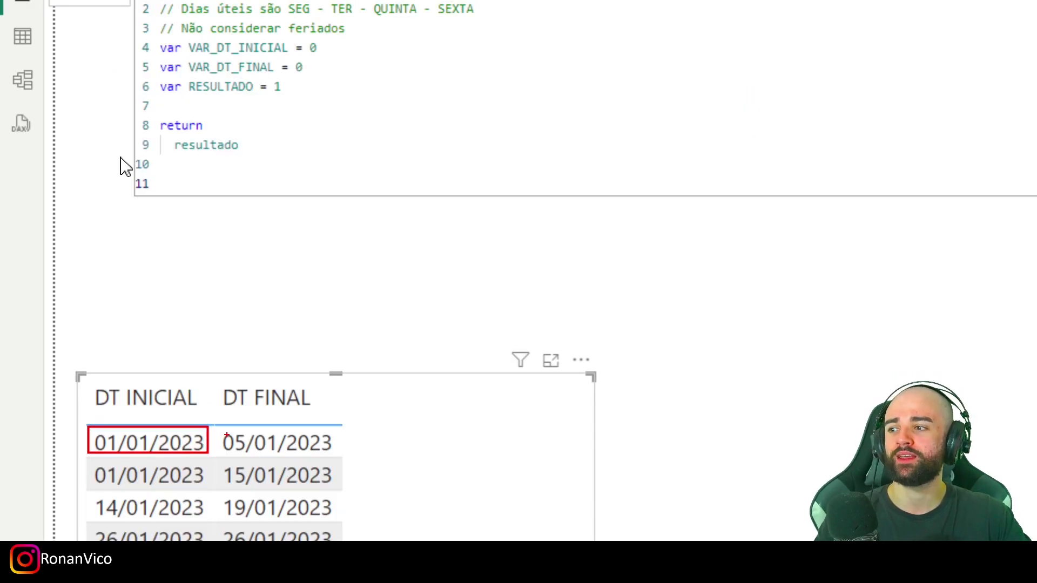
drag(222, 435, 348, 457)
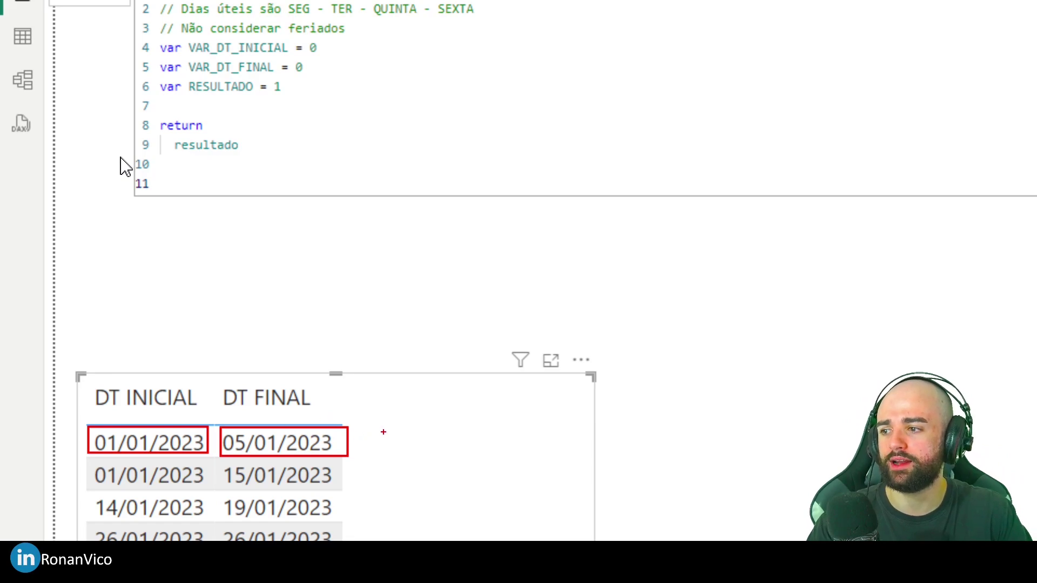
drag(384, 432, 441, 427)
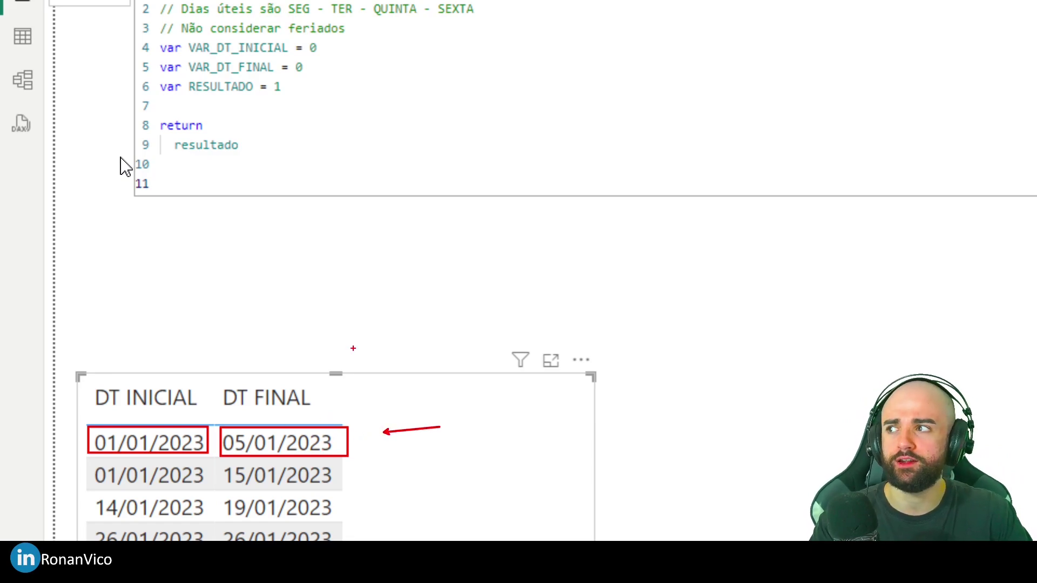
Step: Replace the VAR_DT_INICIAL placeholder with MAX(TB_HORAS[DT INICIAL])
key(Escape)
click(378, 51)
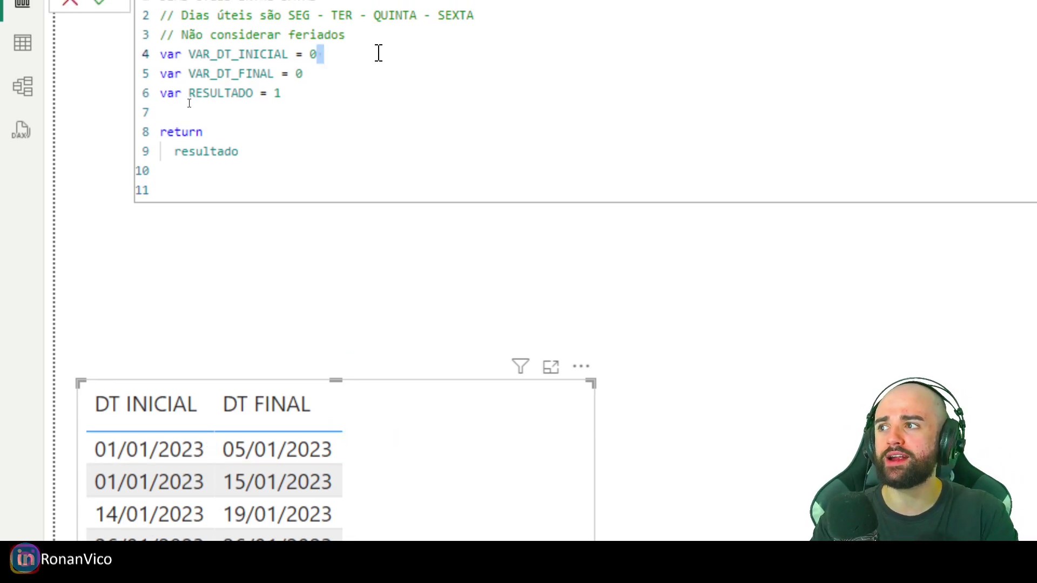
key(BackSpace)
text(MAX()
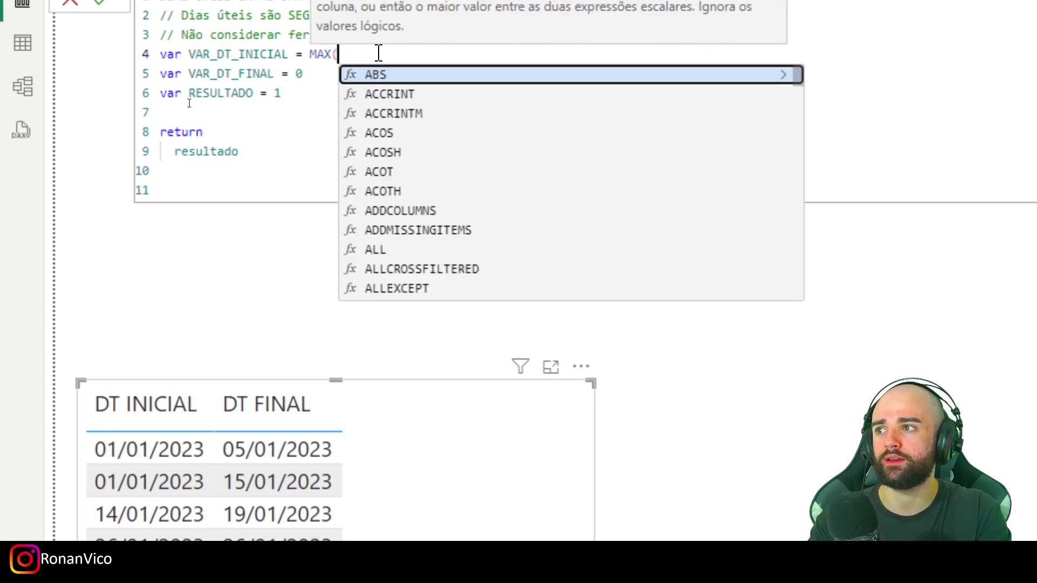
text(DT)
key(Down)
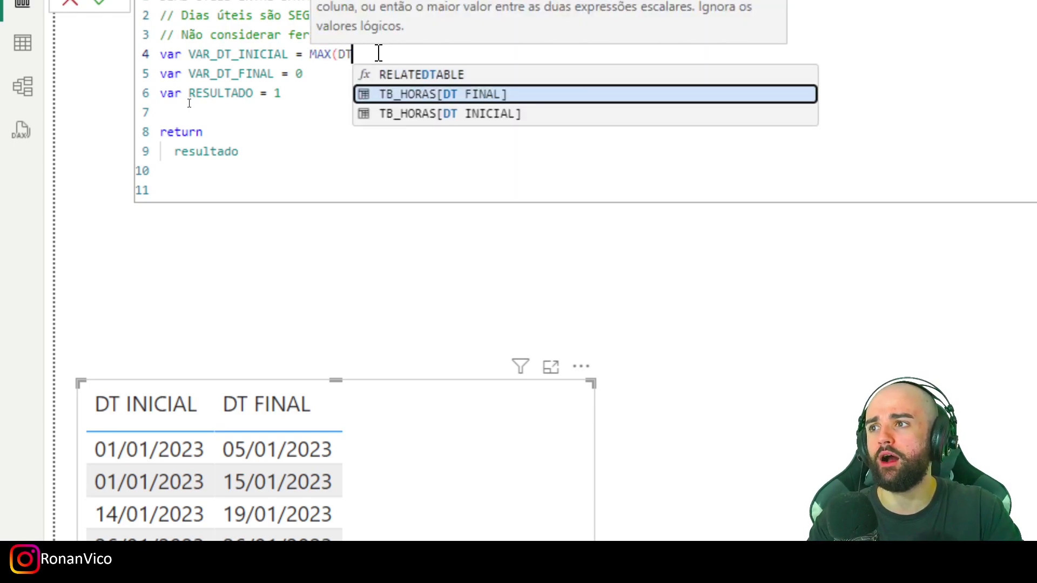
key(Tab)
text())
Step: Make the measure return VAR_DT_INICIAL instead of resultado and commit the formula
click(218, 54)
double_click(220, 54)
key(ctrl+c)
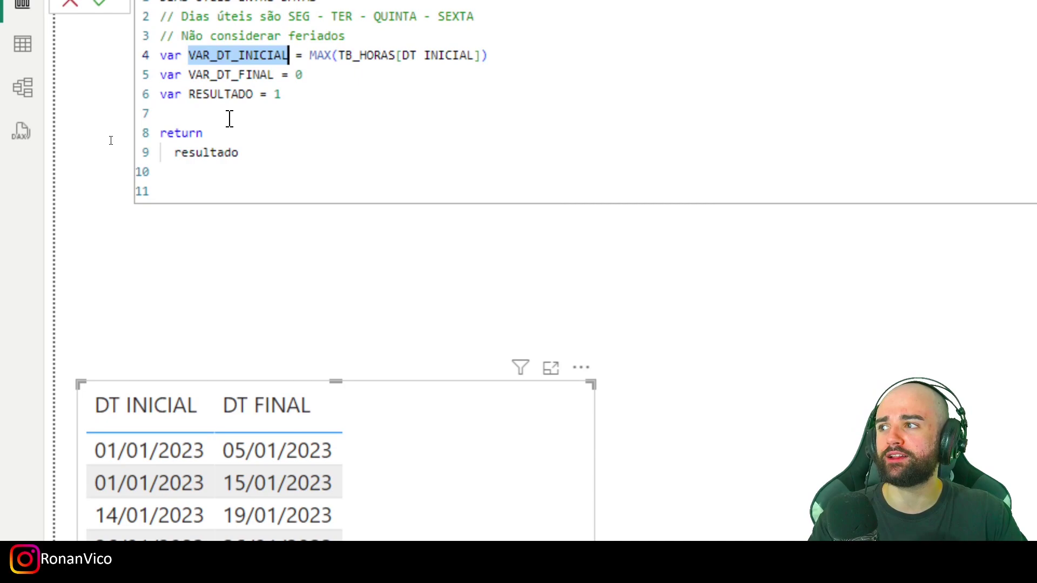
double_click(206, 153)
key(ctrl+v)
key(Return)
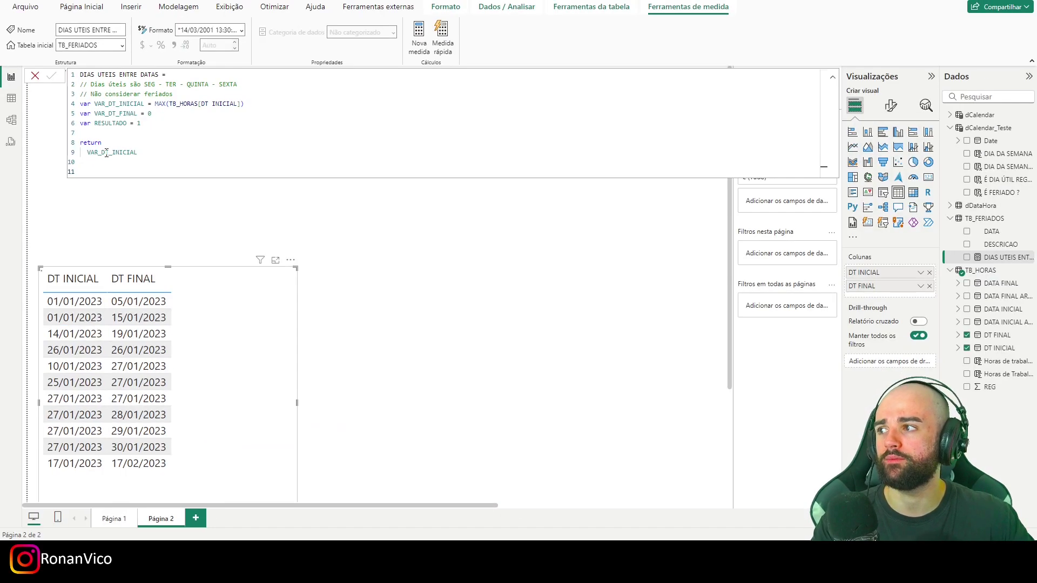
Step: Add the DIAS UTEIS ENTRE DATAS measure as a column of the DT INICIAL/DT FINAL table
mouse_move(999, 258)
mouse_down()
mouse_move(783, 265)
mouse_move(991, 257)
mouse_up()
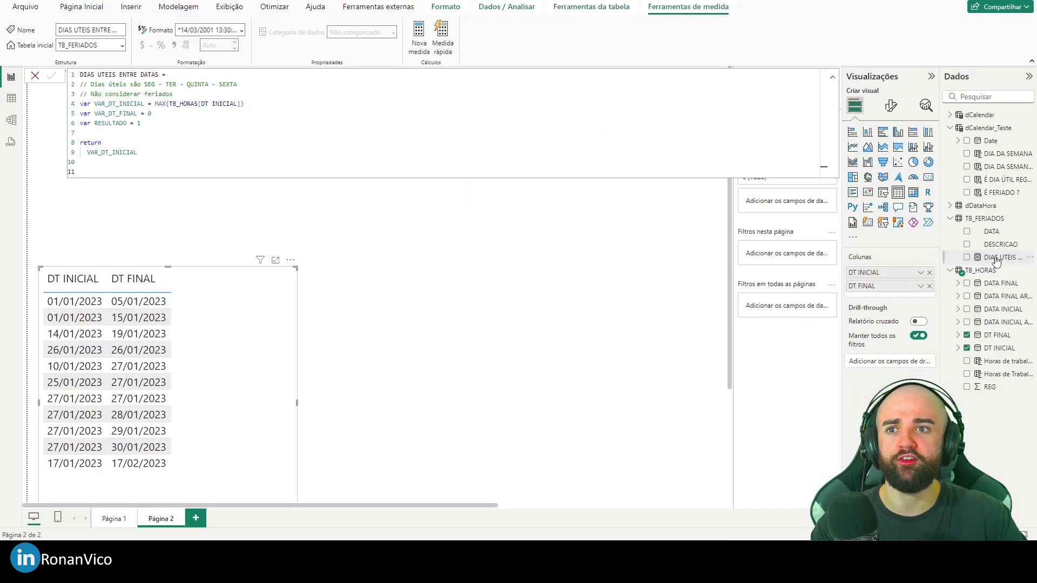
drag(957, 317, 299, 336)
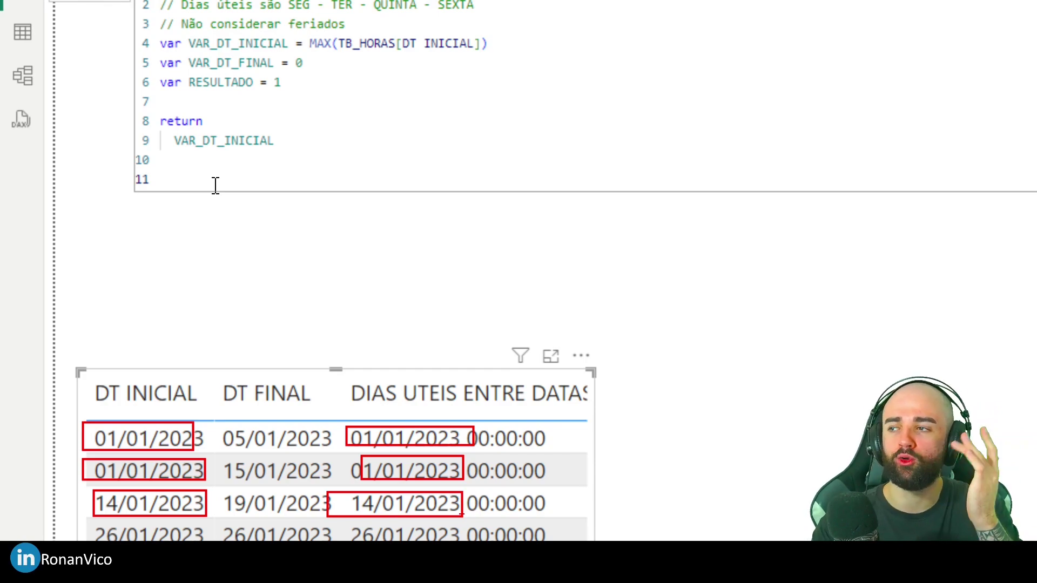
key(Escape)
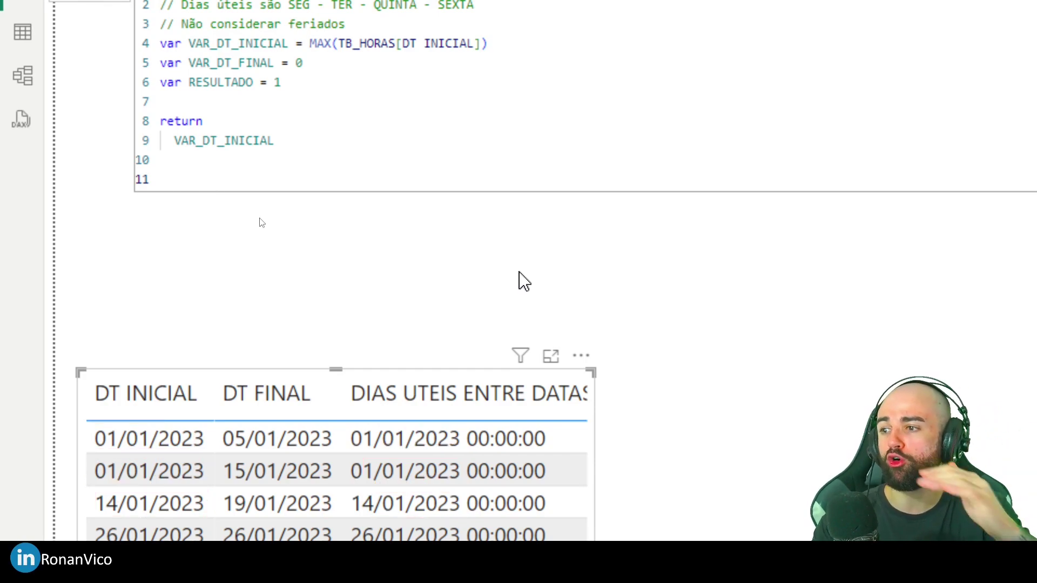
mouse_move(352, 421)
mouse_down()
mouse_move(536, 450)
mouse_move(205, 412)
mouse_move(190, 424)
mouse_up()
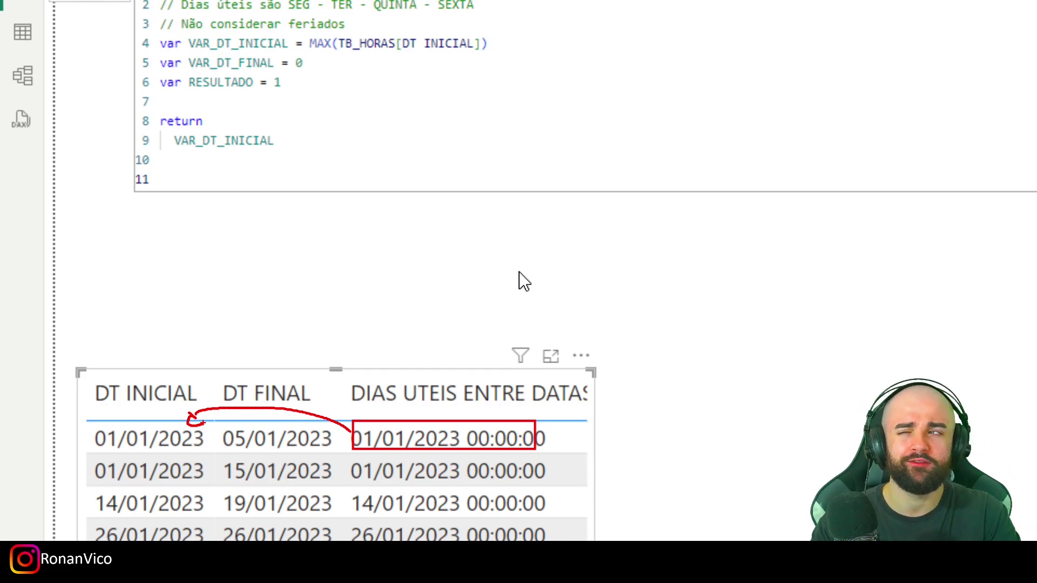
key(Escape)
Step: Replace the VAR_DT_FINAL placeholder with MAX(TB_HORAS[DATA FINAL])
click(366, 44)
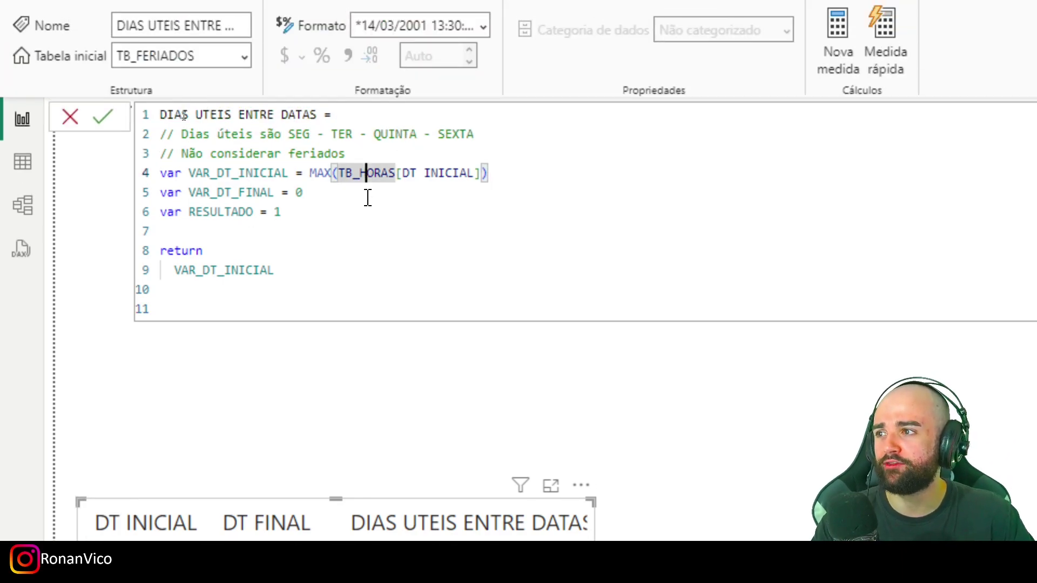
drag(359, 67, 302, 65)
text(ma)
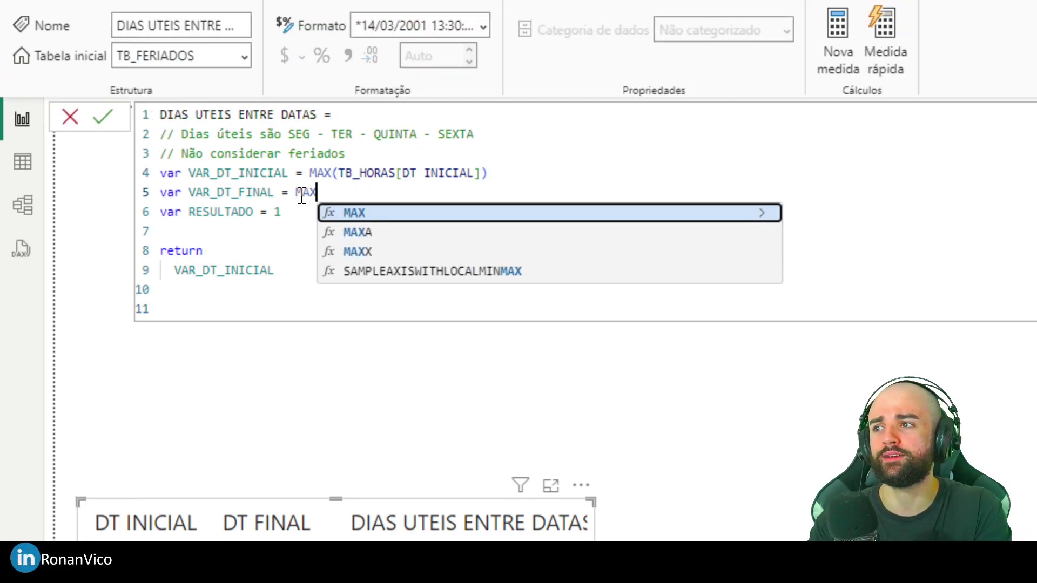
key(Tab)
text(TB_)
key(Down)
key(Down)
key(Down)
key(Down)
key(Down)
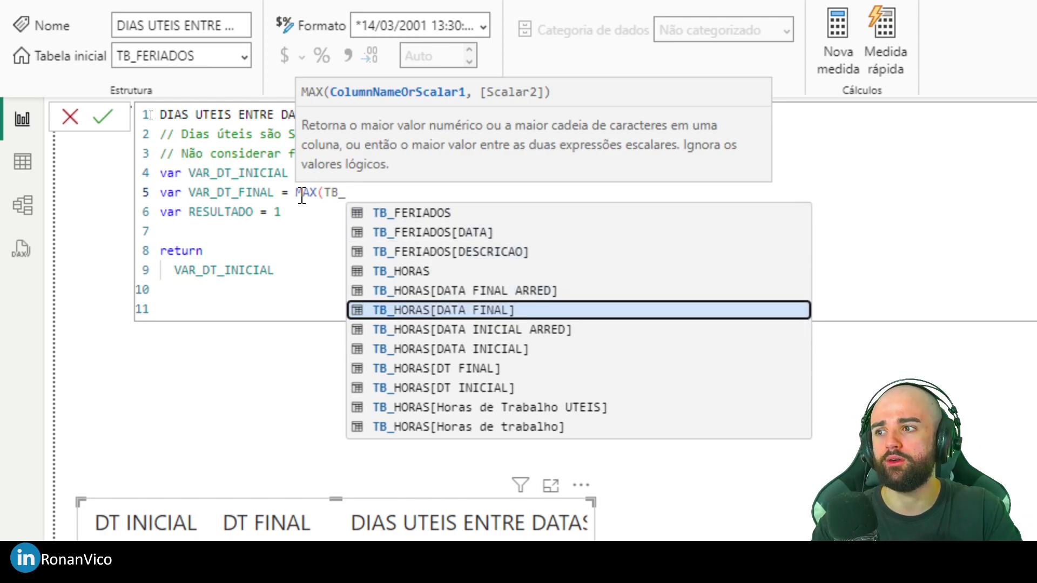
key(Tab)
text())
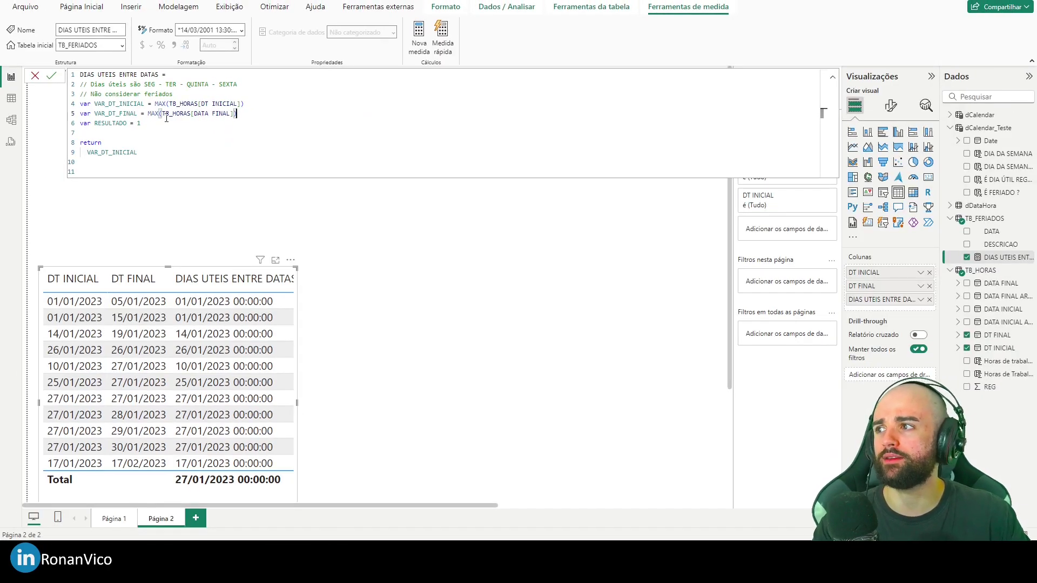
Step: Make the measure return VAR_DT_FINAL and commit the formula so the table shows the final dates
double_click(122, 113)
double_click(248, 145)
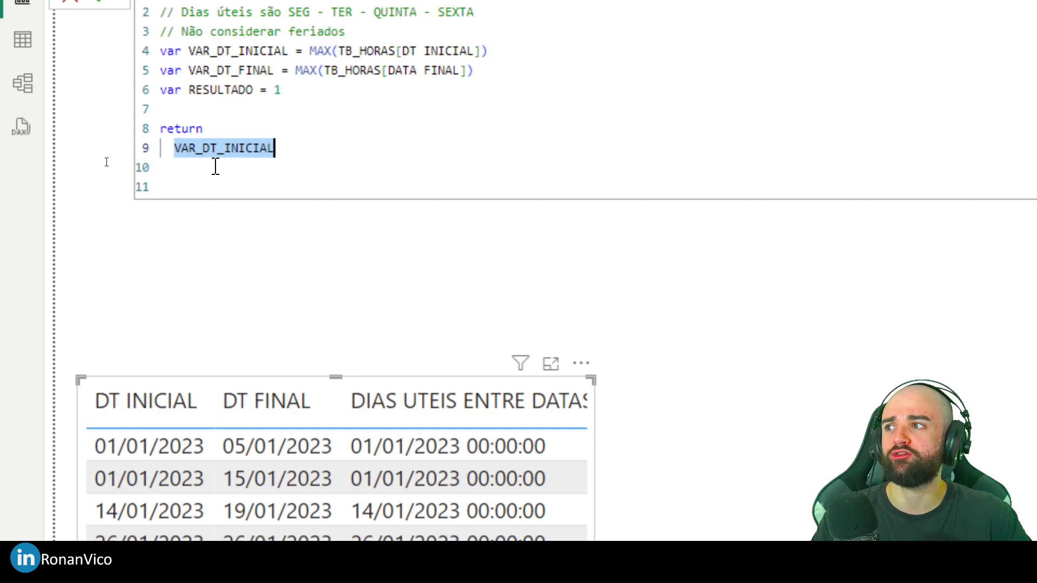
key(ctrl+v)
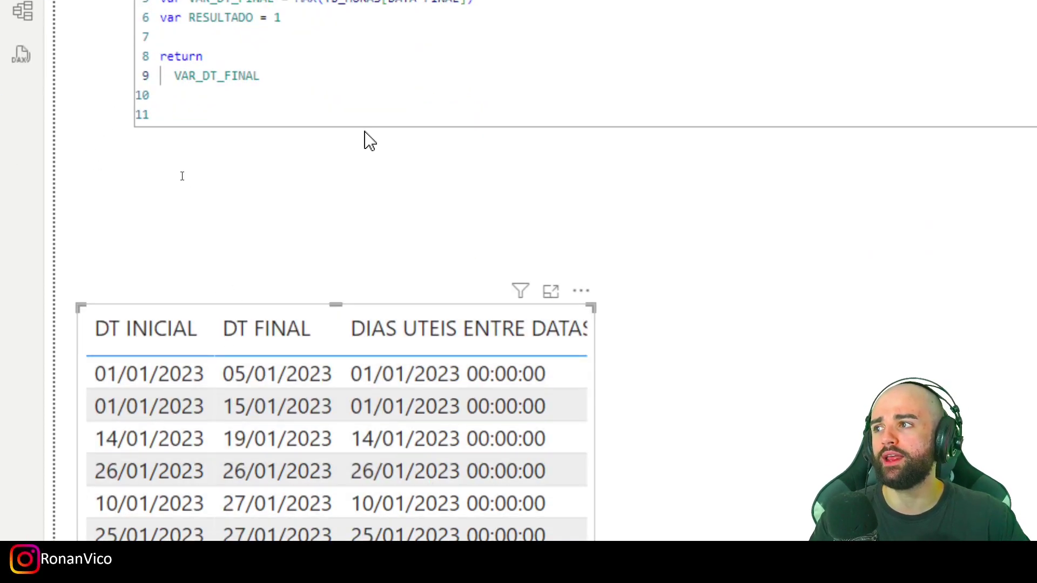
click(329, 95)
key(Return)
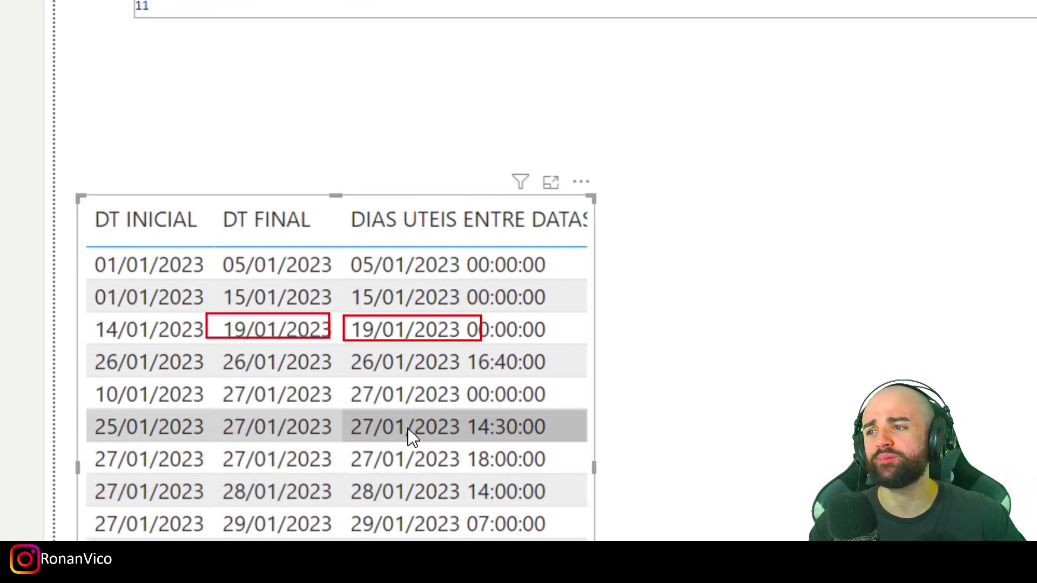
drag(188, 182, 260, 184)
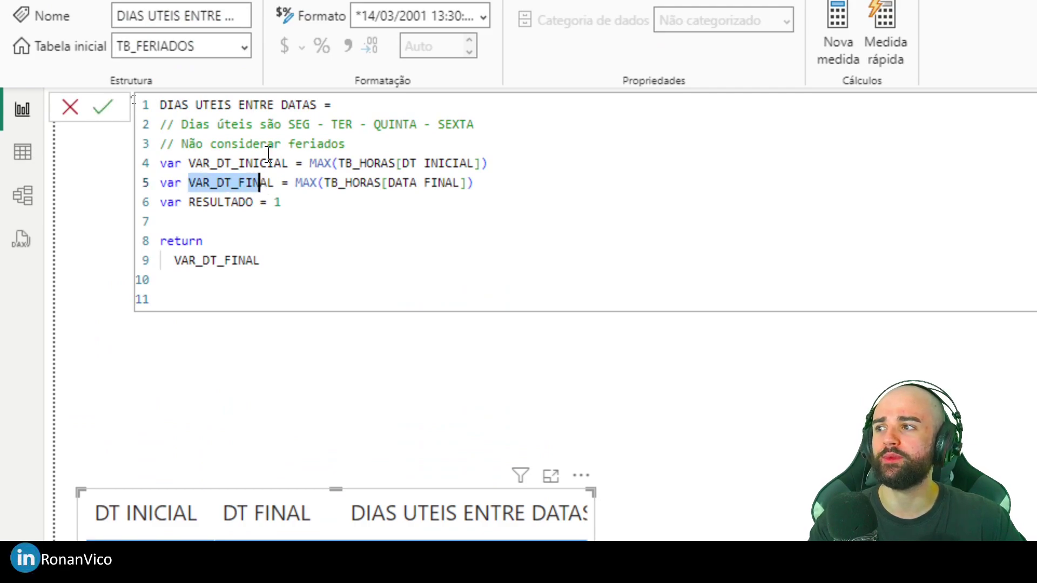
double_click(268, 162)
double_click(238, 202)
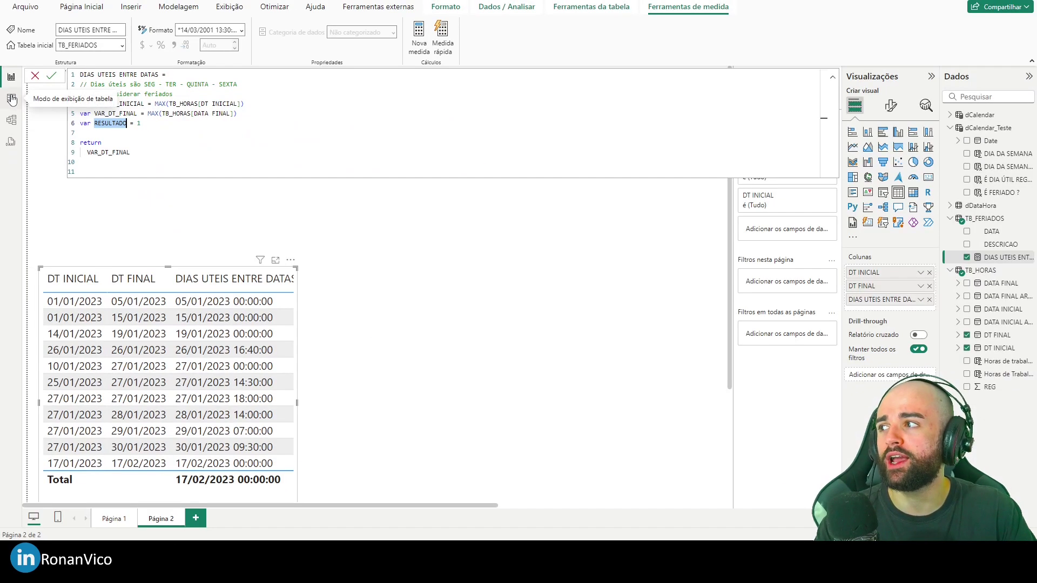
Step: Review the Date, É DIA ÚTIL REGRA 1 and É FERIADO ? columns of dCalendar_Teste in the table data
click(22, 152)
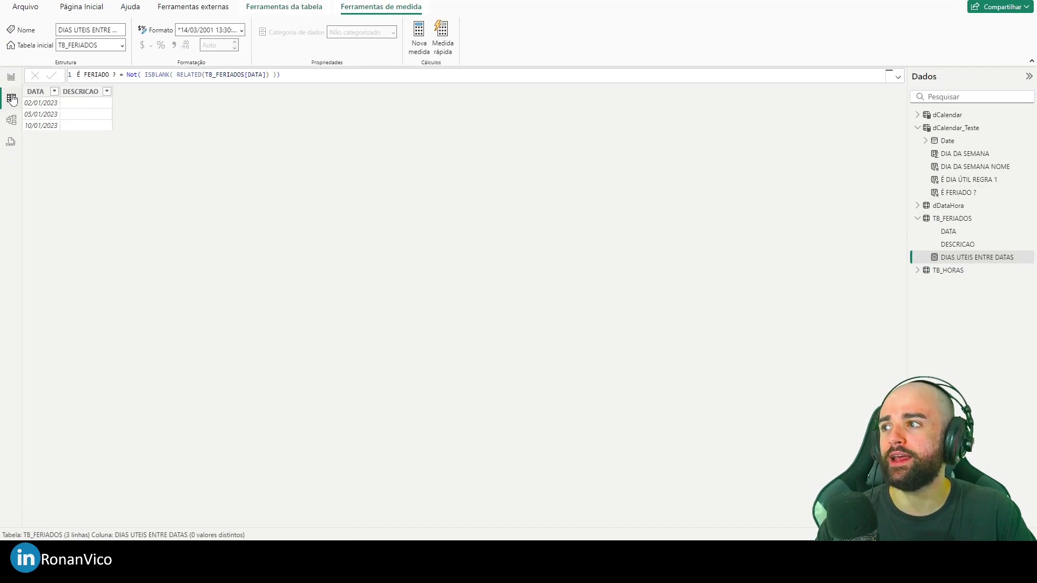
click(956, 127)
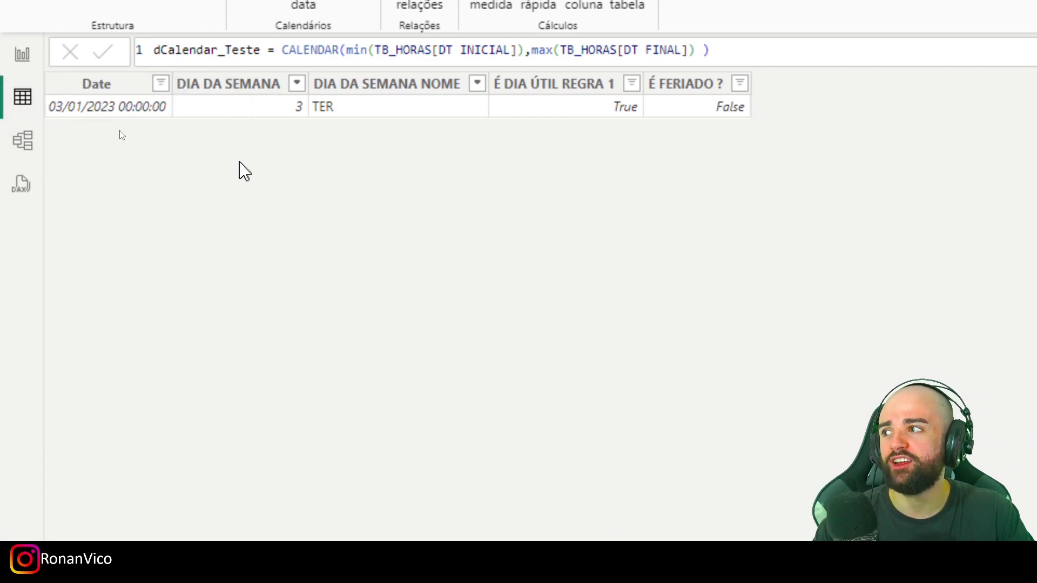
click(161, 85)
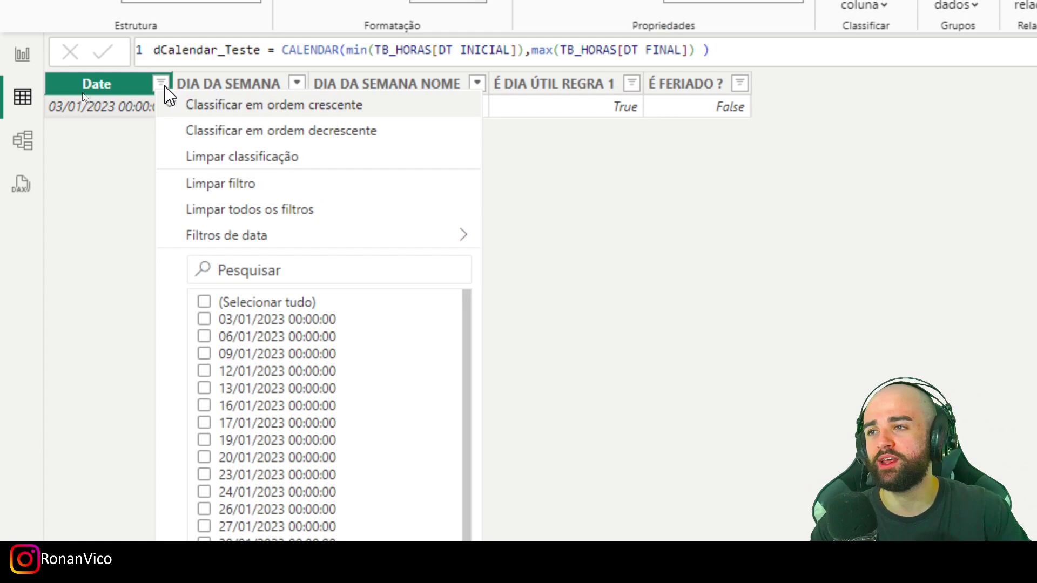
key(Escape)
click(545, 89)
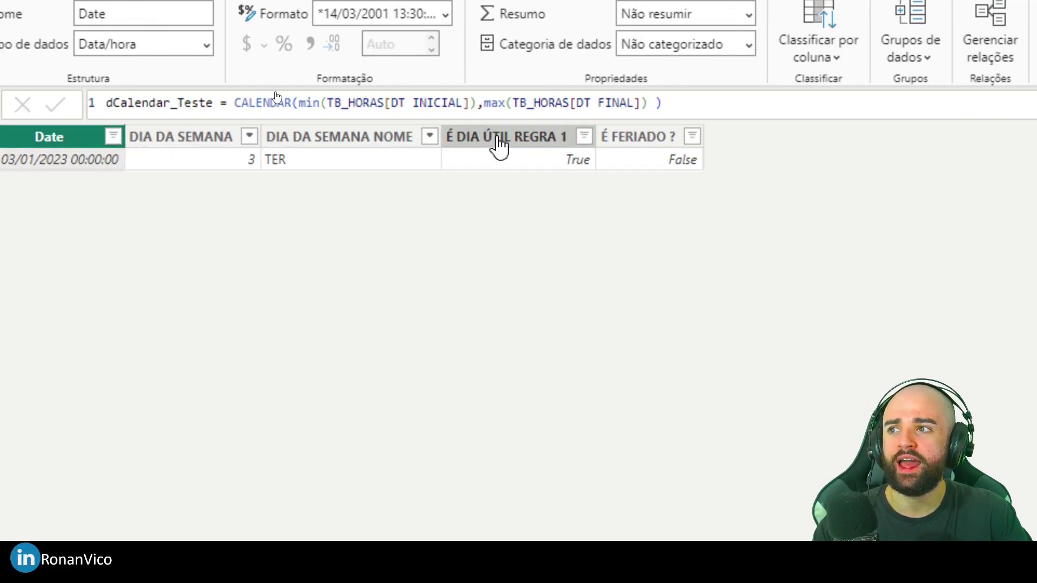
click(615, 167)
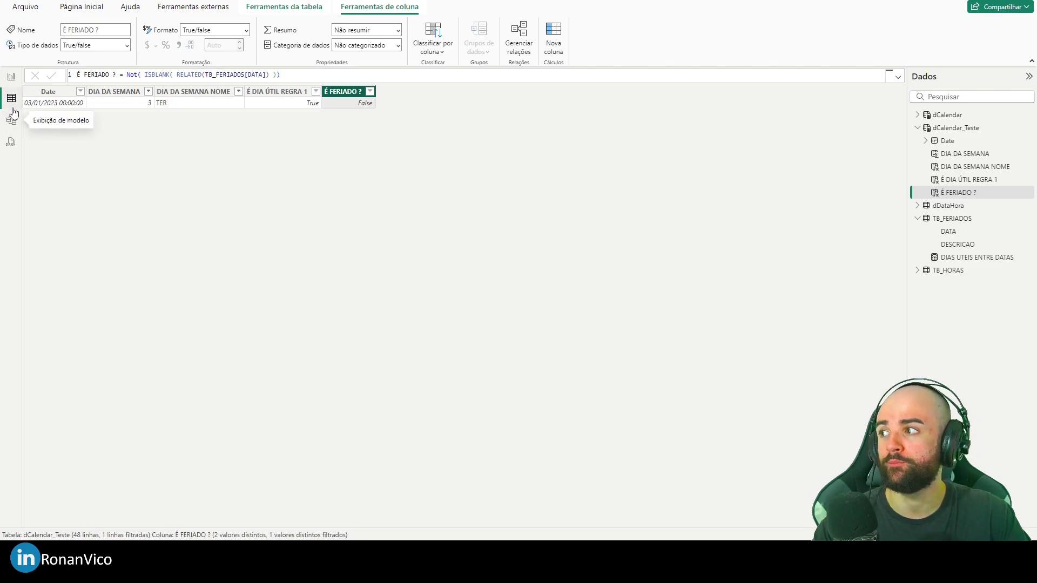
Step: Rearrange the model diagram so dCalendar_Teste sits between TB_HORAS and TB_FERIADOS, with dDataHora moved below dCalendar
click(11, 119)
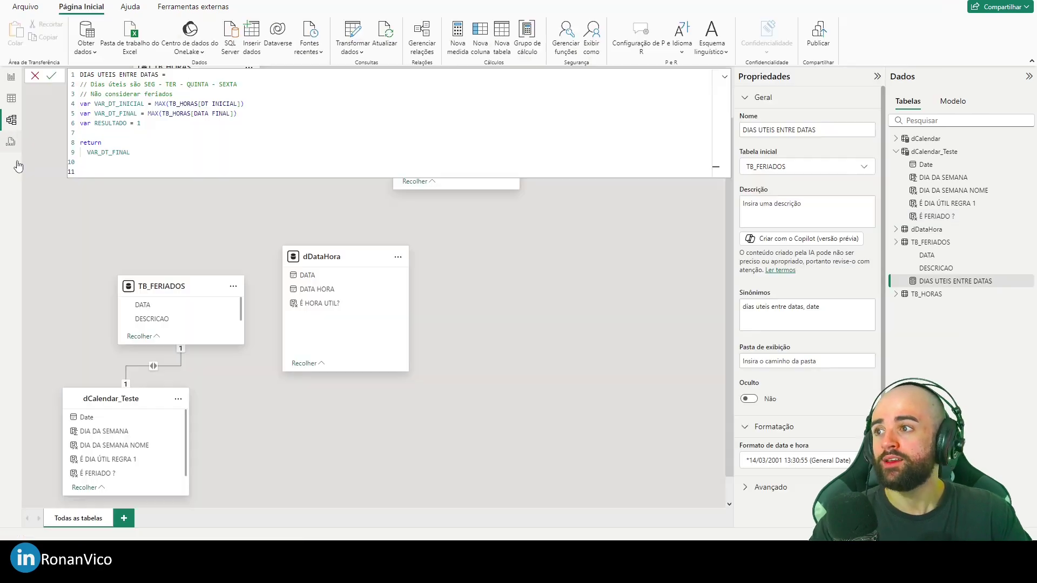
drag(196, 407, 180, 390)
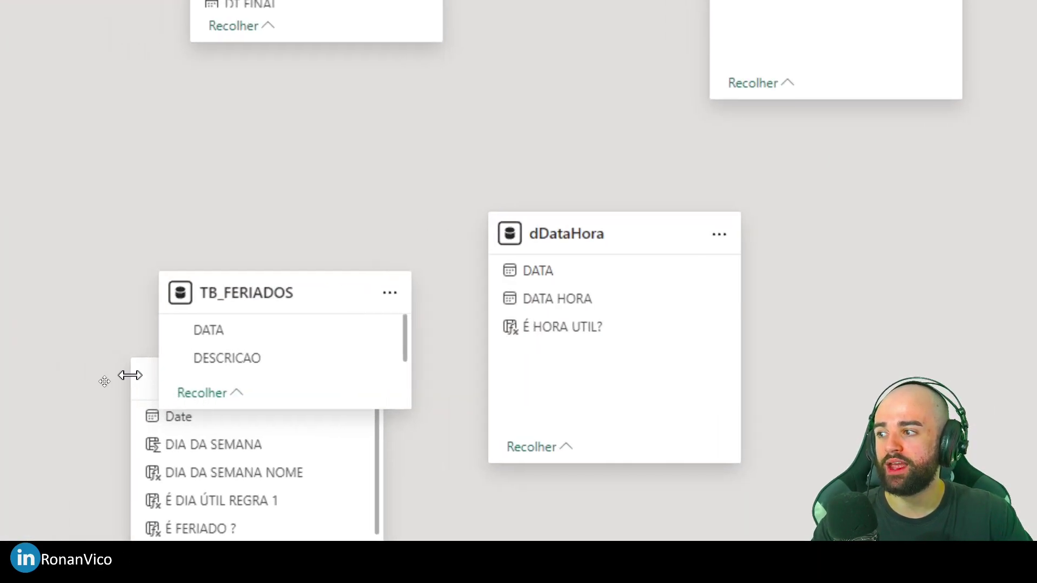
drag(112, 386, 151, 214)
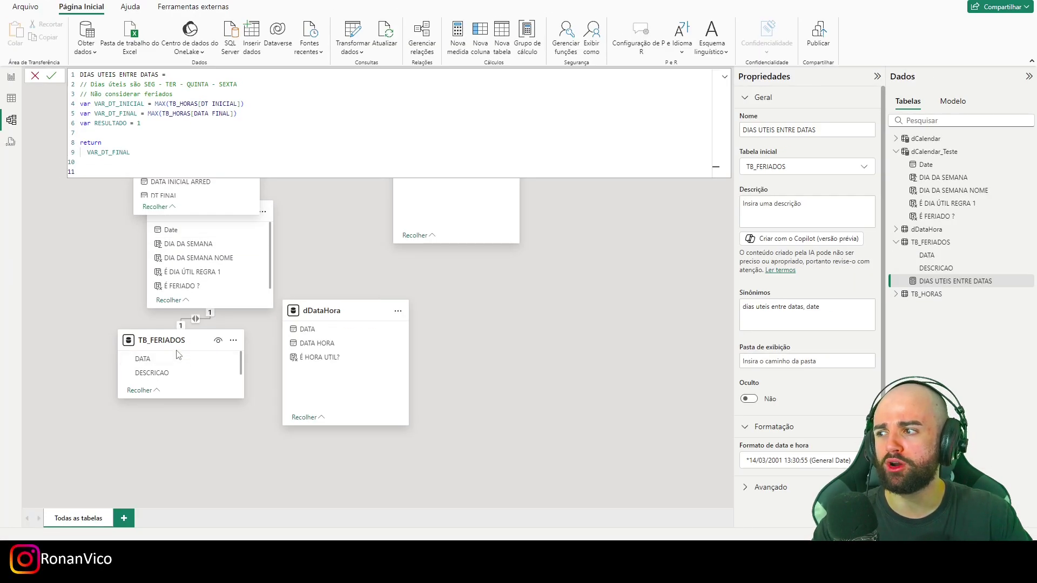
drag(178, 361, 185, 434)
click(232, 223)
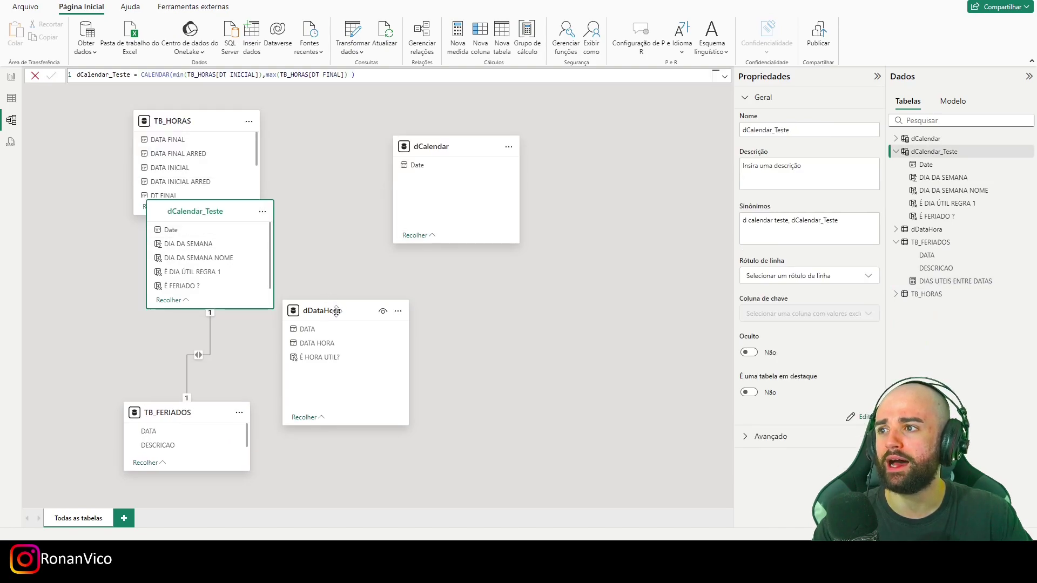
mouse_move(233, 223)
mouse_down()
mouse_move(213, 297)
mouse_move(206, 268)
mouse_move(315, 209)
mouse_move(285, 172)
mouse_up()
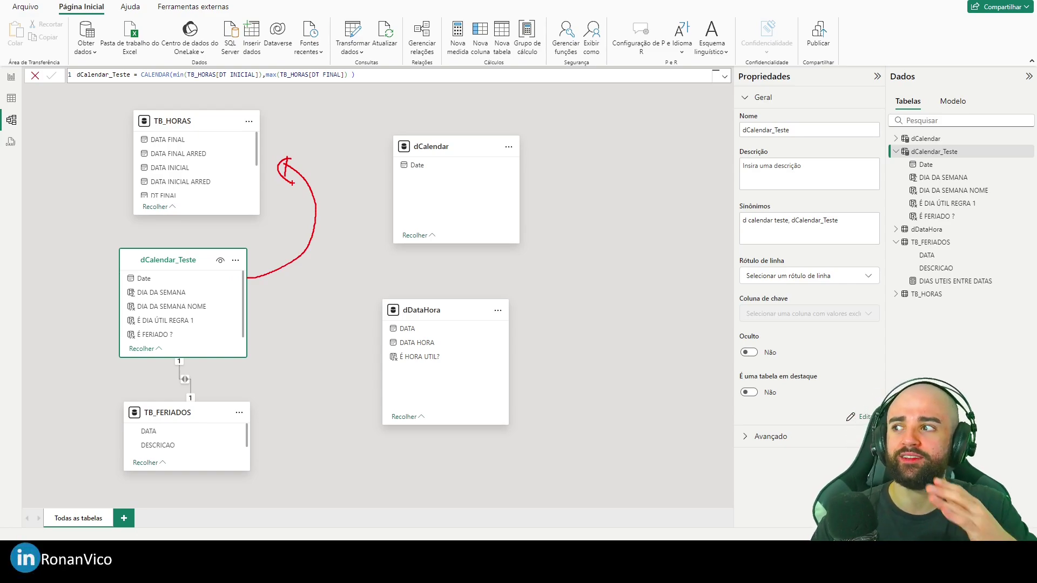
key(Escape)
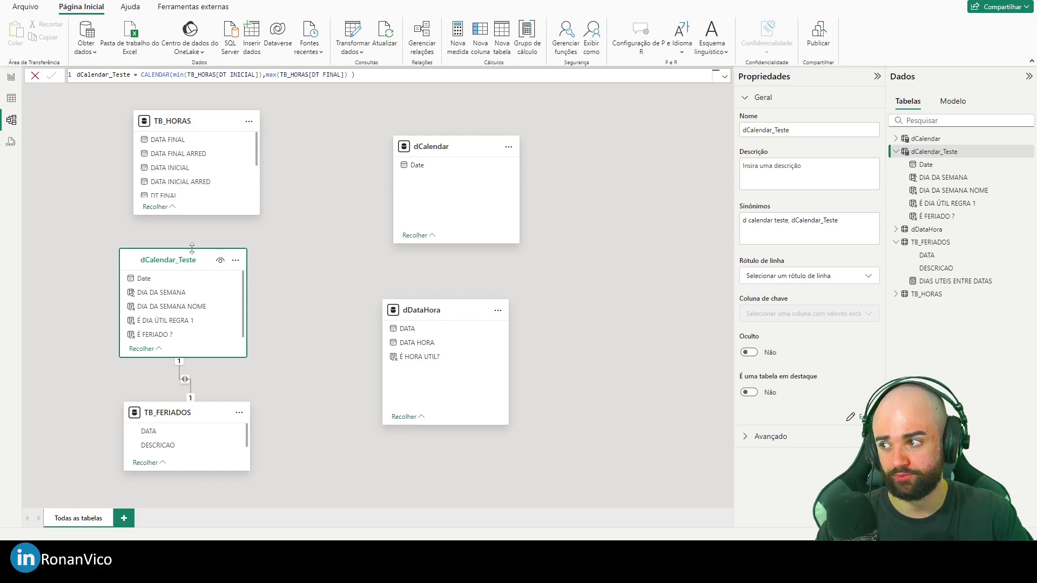
mouse_move(179, 261)
mouse_down()
mouse_move(123, 277)
mouse_move(257, 276)
mouse_move(138, 265)
mouse_up()
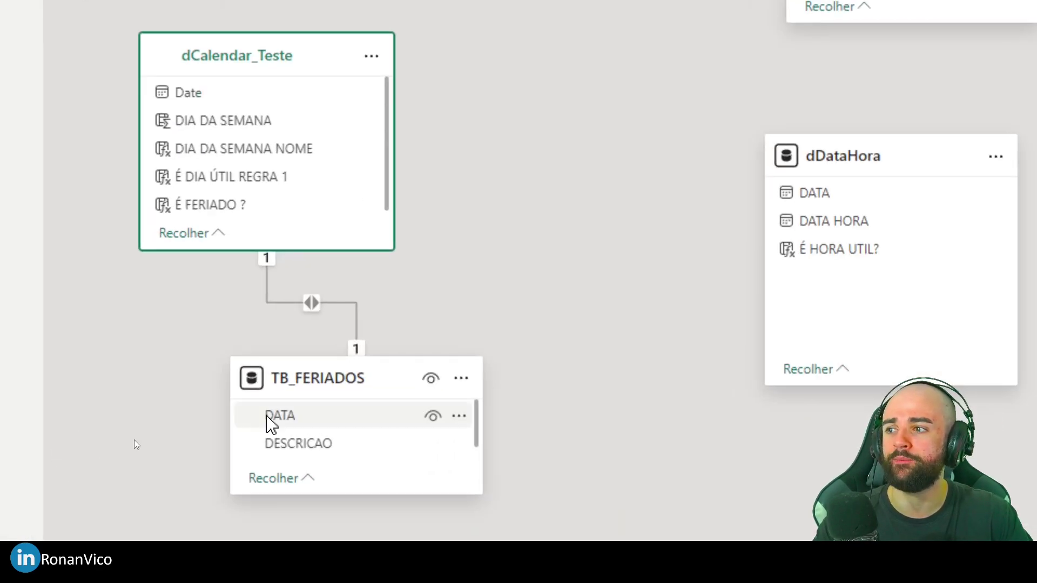
drag(330, 379, 267, 356)
Step: Check the rows of dCalendar_Teste and its place in the model diagram, and return to the report
click(12, 100)
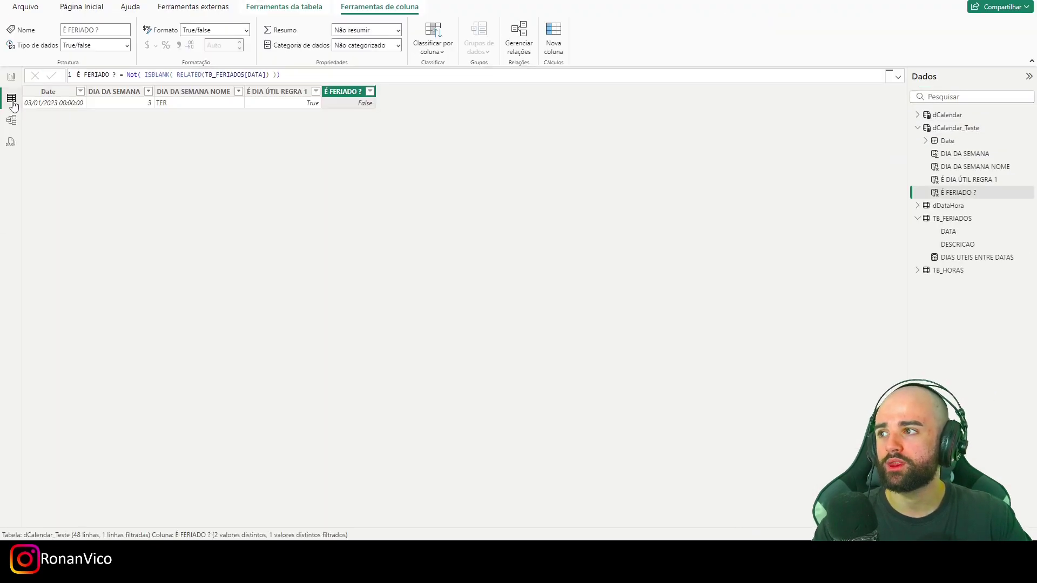
click(12, 119)
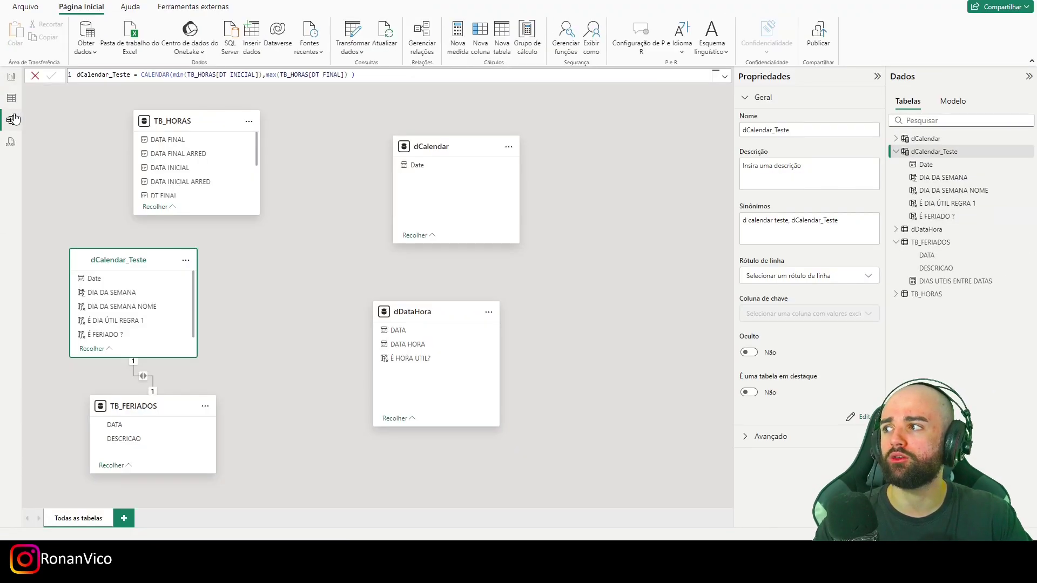
click(11, 77)
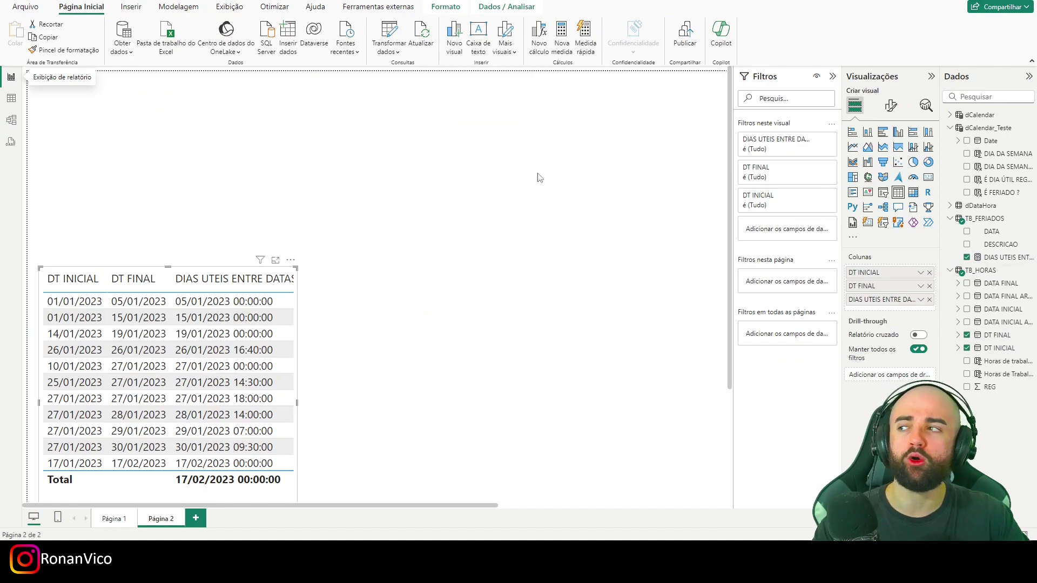
Step: In the DIAS UTEIS ENTRE DATAS measure, replace the RESULTADO placeholder with an open FILTER( over dCalendar_Teste
click(999, 257)
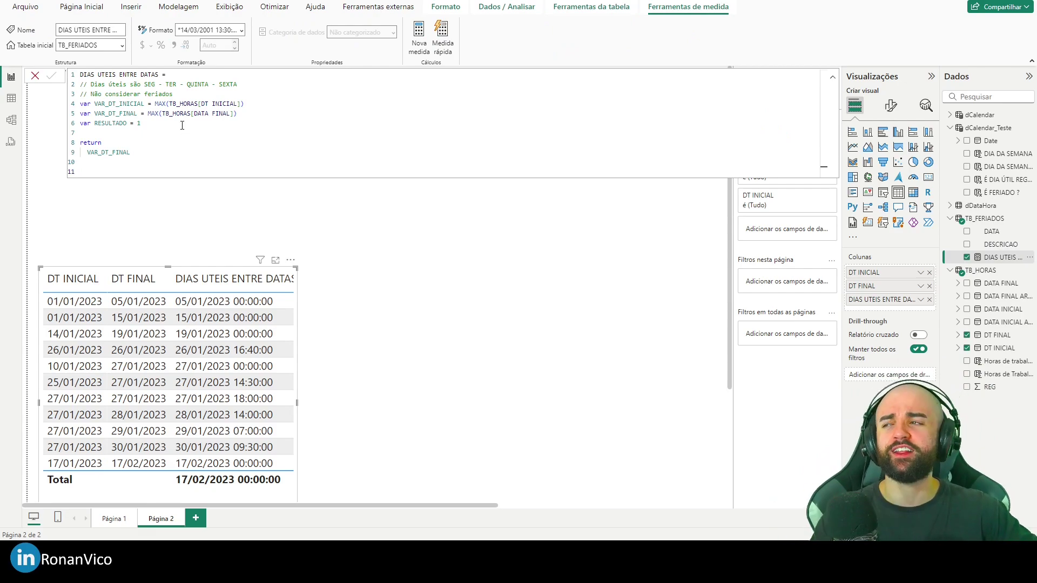
double_click(139, 123)
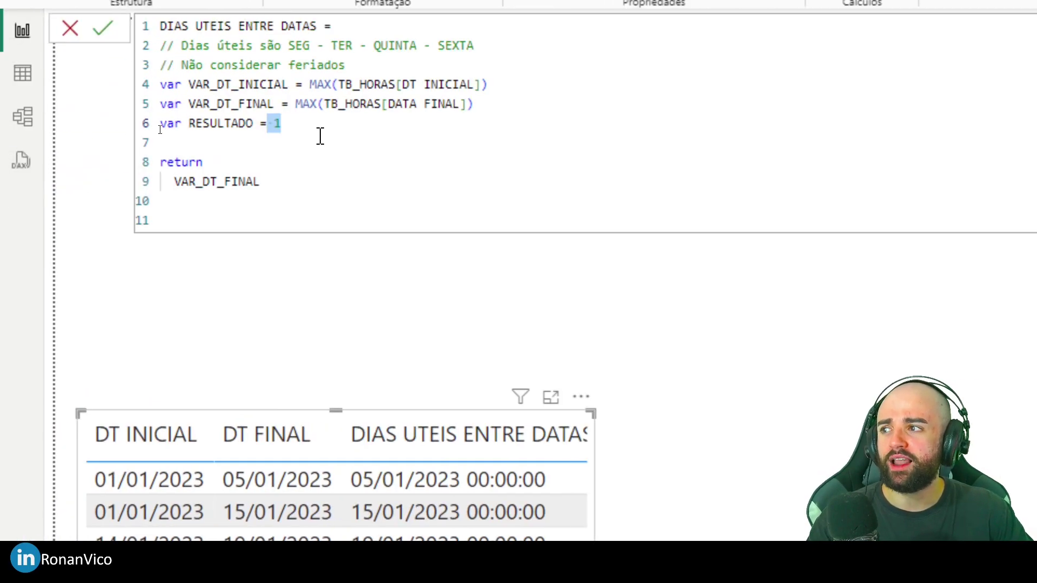
key(BackSpace)
text(FILTER()
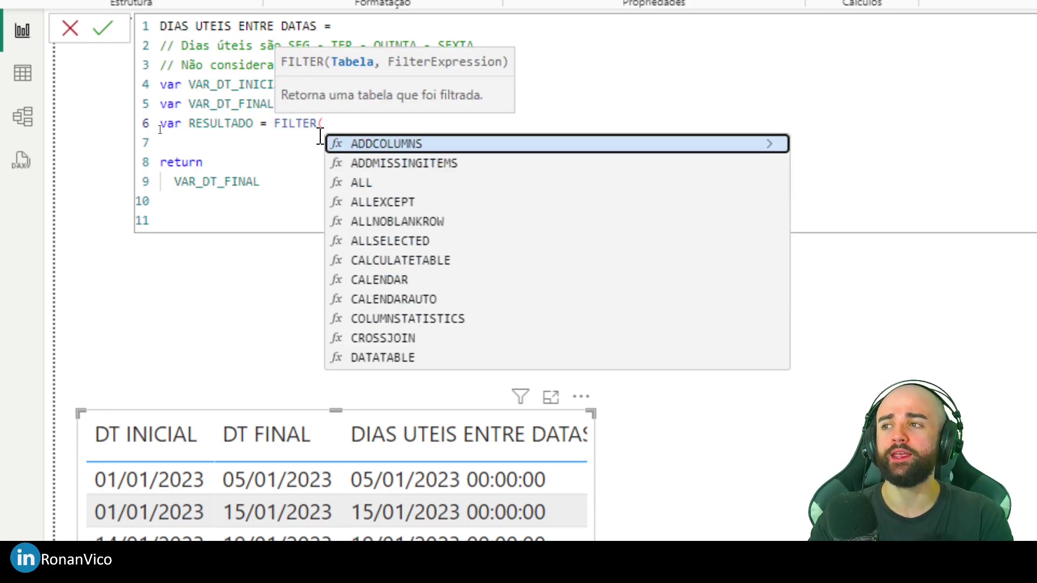
text(DcA)
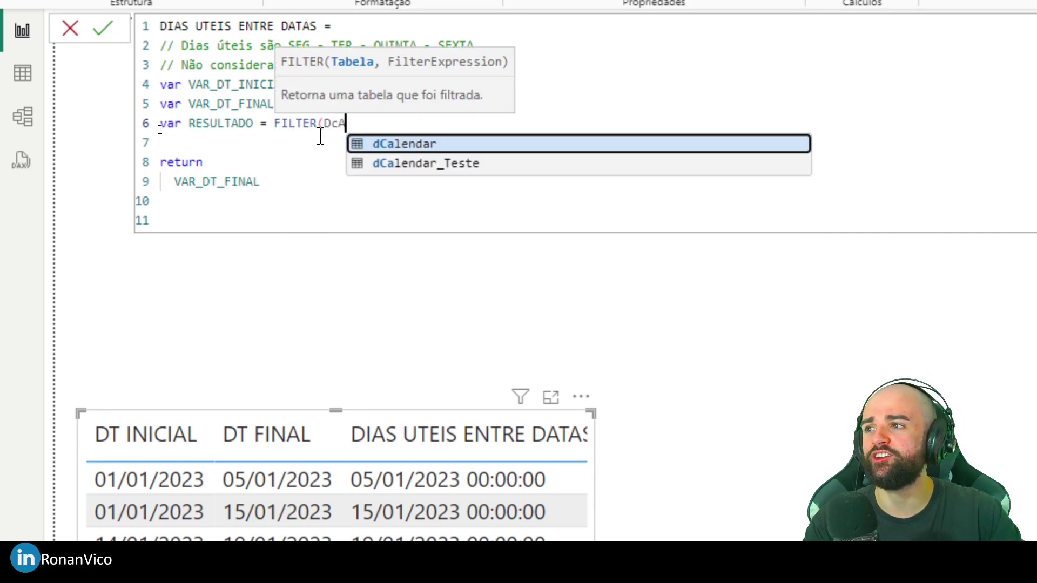
key(Down)
key(Tab)
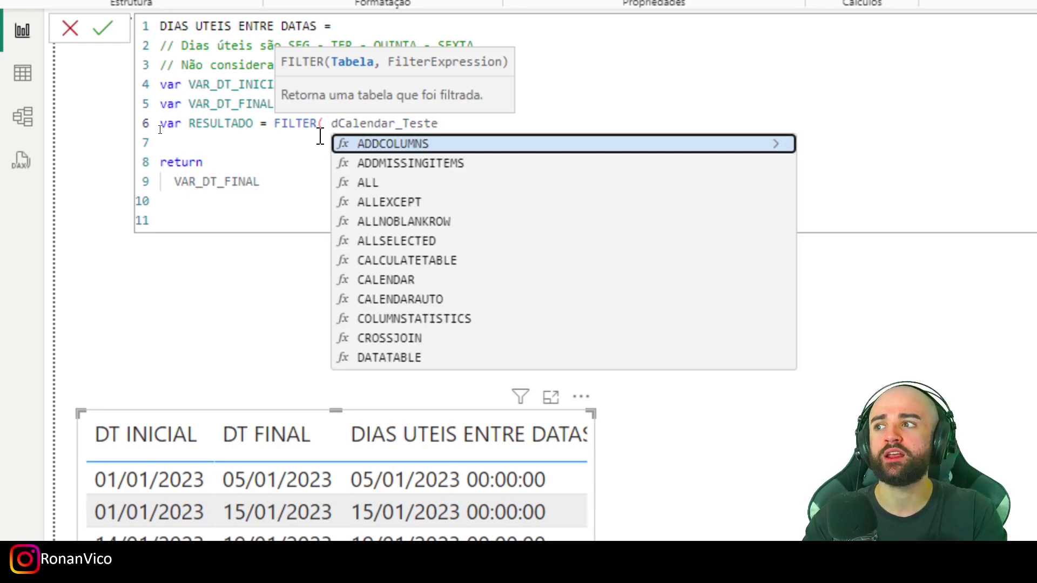
Step: Try wrapping dCalendar_Teste in ALL( ) inside the FILTER of RESULTADO
text(ALL()
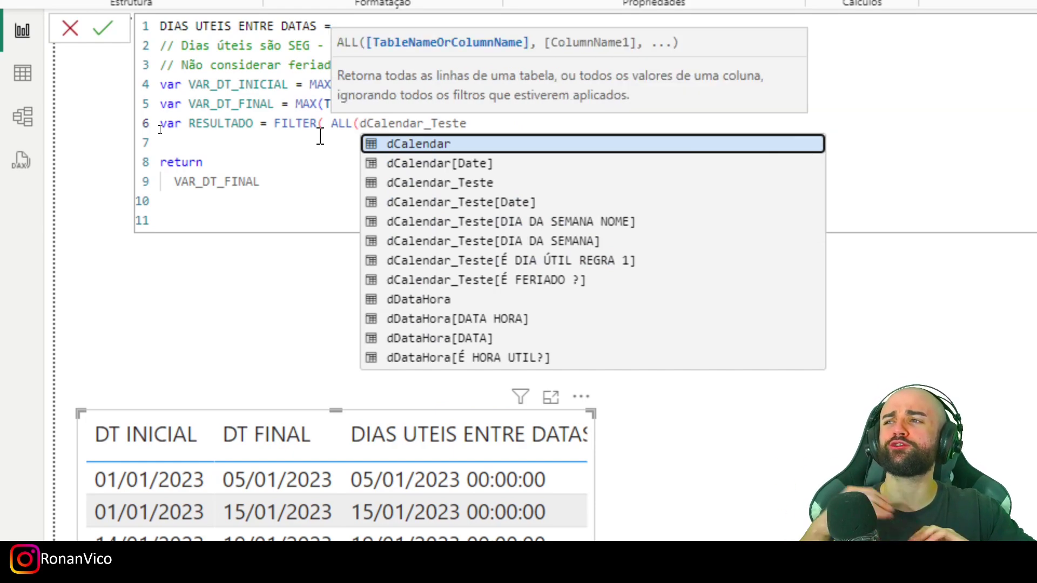
key(End)
text())
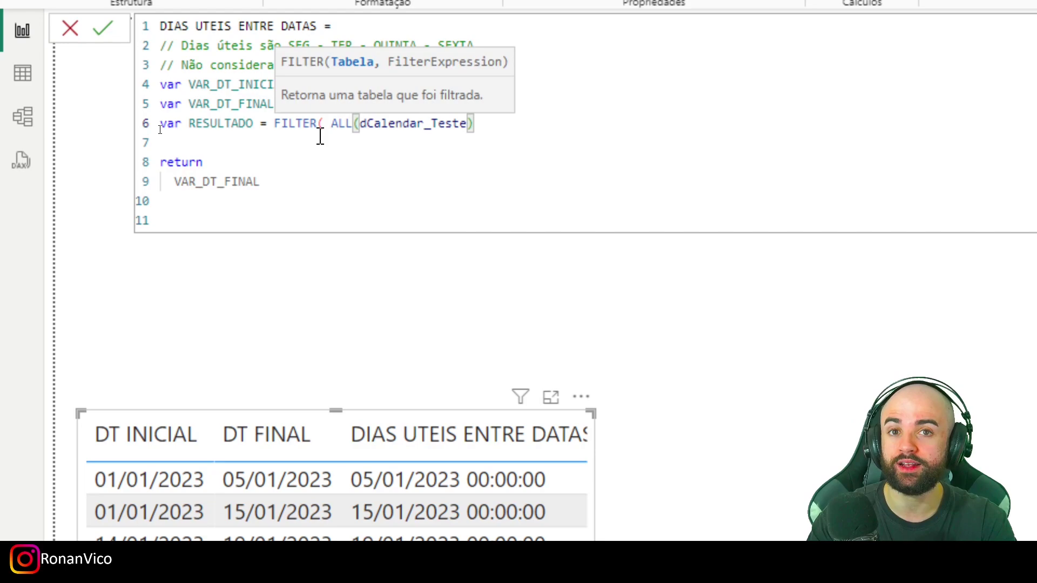
Step: Remove the ALL( ) wrapper so the FILTER takes dCalendar_Teste directly
click(356, 148)
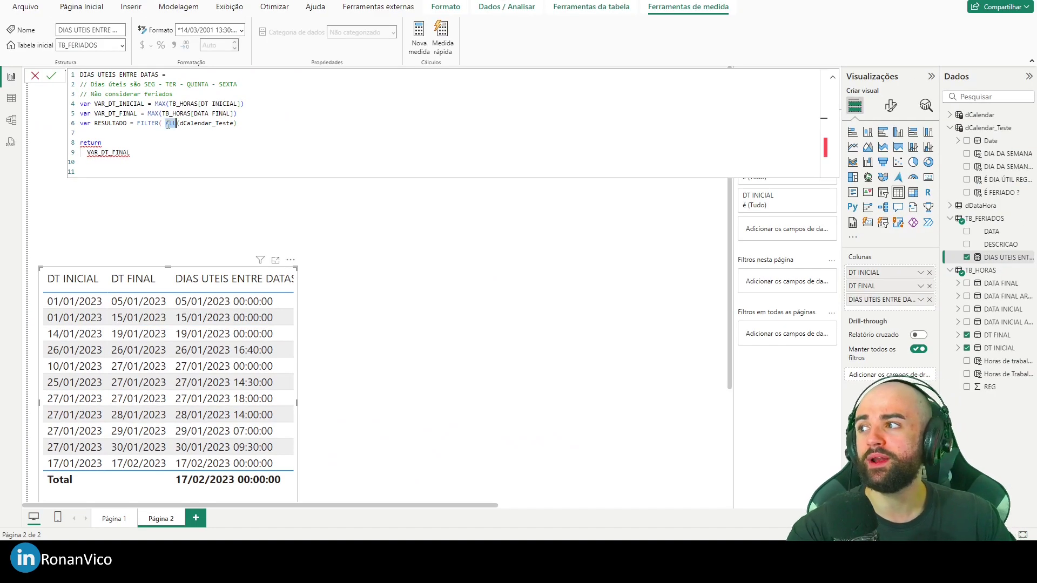
key(BackSpace)
key(BackSpace)
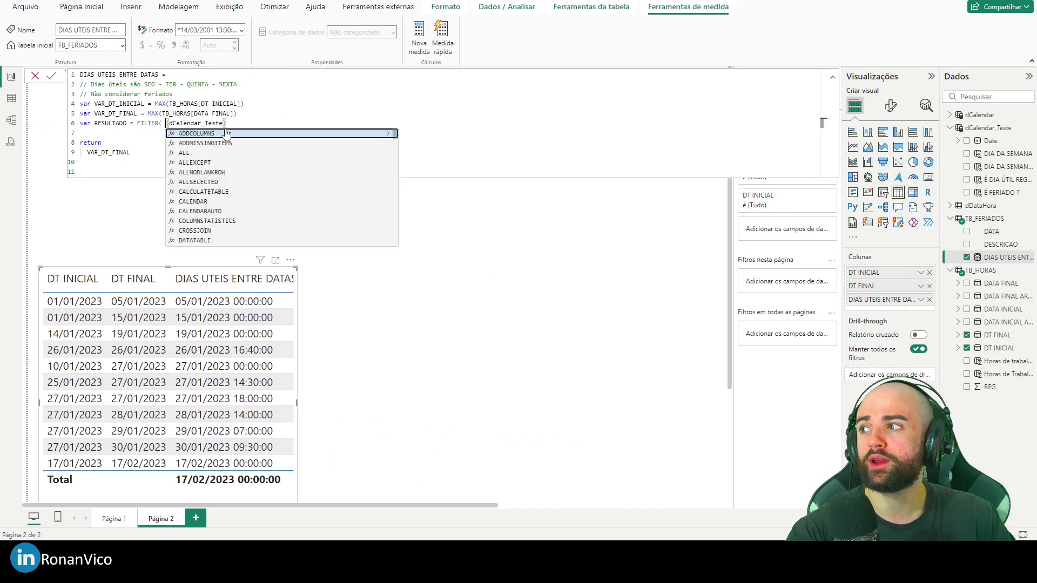
key(End)
key(BackSpace)
key(Return)
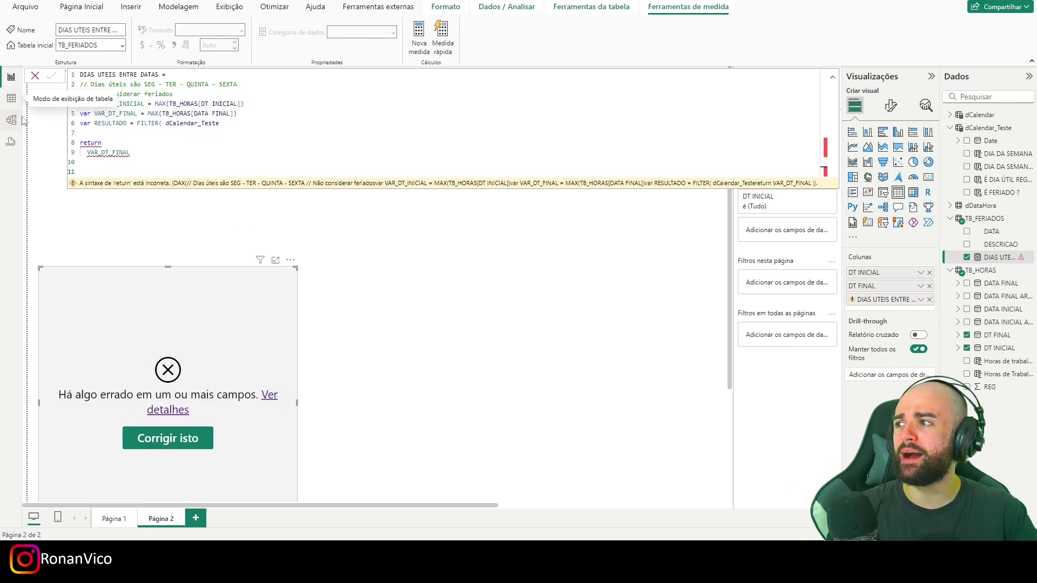
Step: Examine in the model diagram how dCalendar_Teste relates to TB_HORAS and TB_FERIADOS, and return to the report
click(11, 141)
click(11, 119)
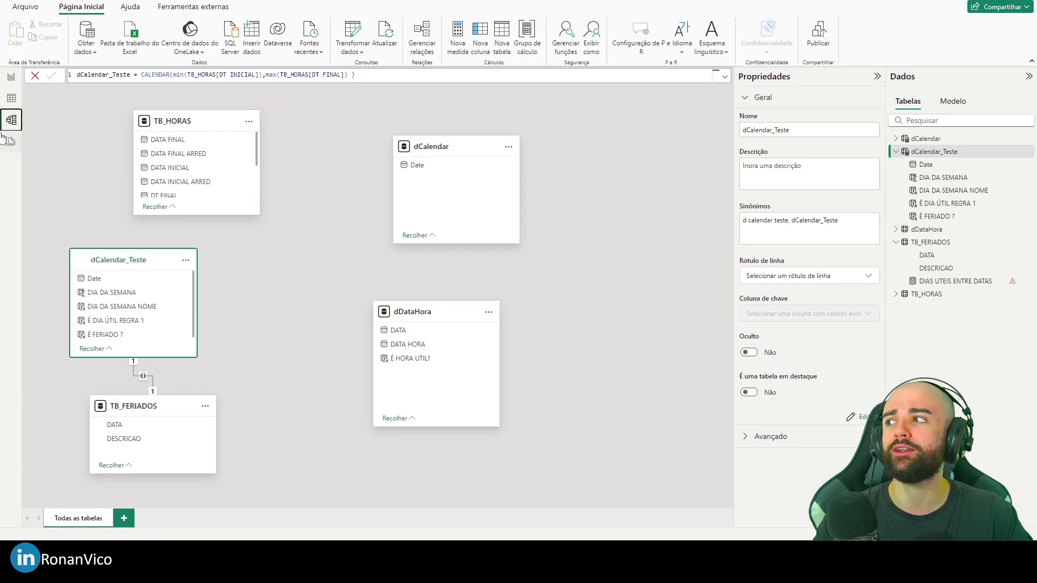
click(12, 103)
click(11, 120)
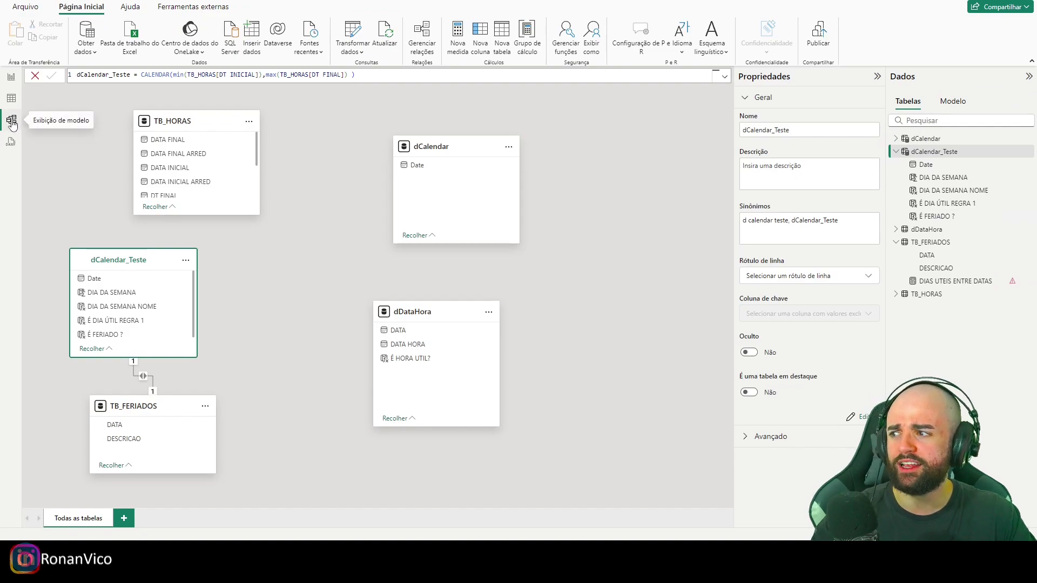
click(11, 81)
Step: Add the condition dCalendar_Teste[Date] > VAR_DT_INICIAL to the FILTER in RESULTADO
click(994, 258)
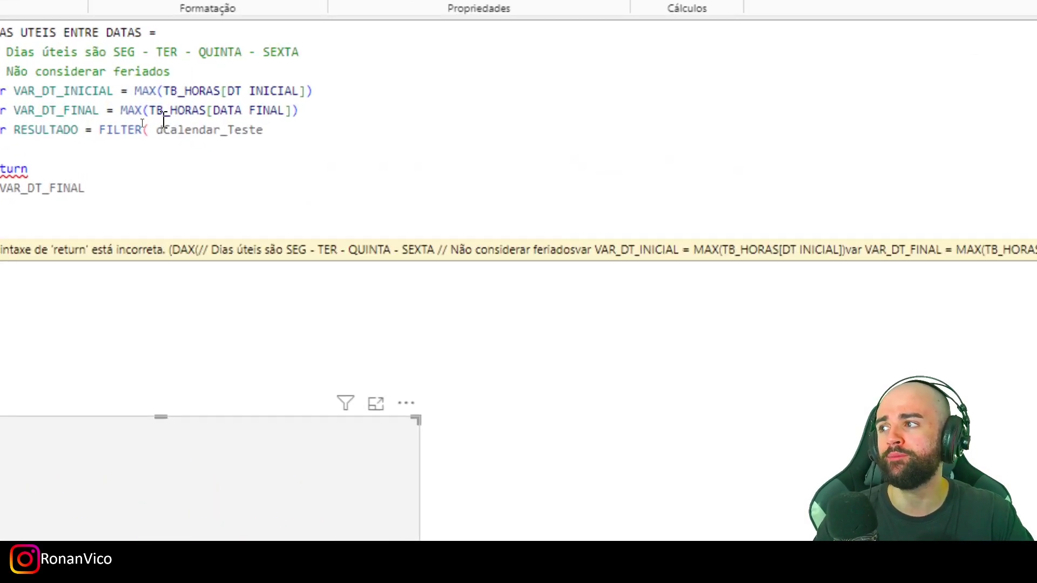
click(253, 126)
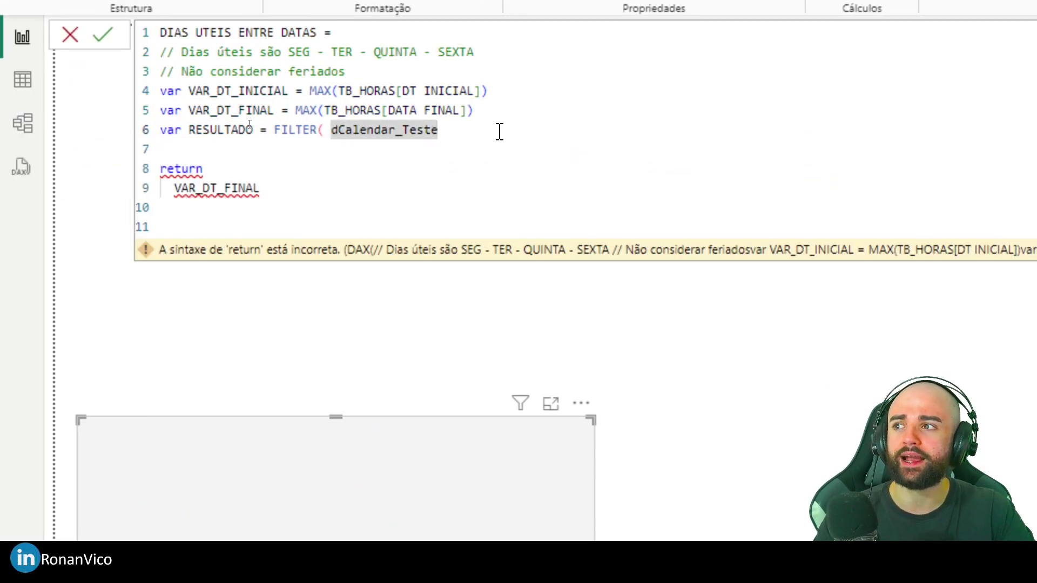
text(, )
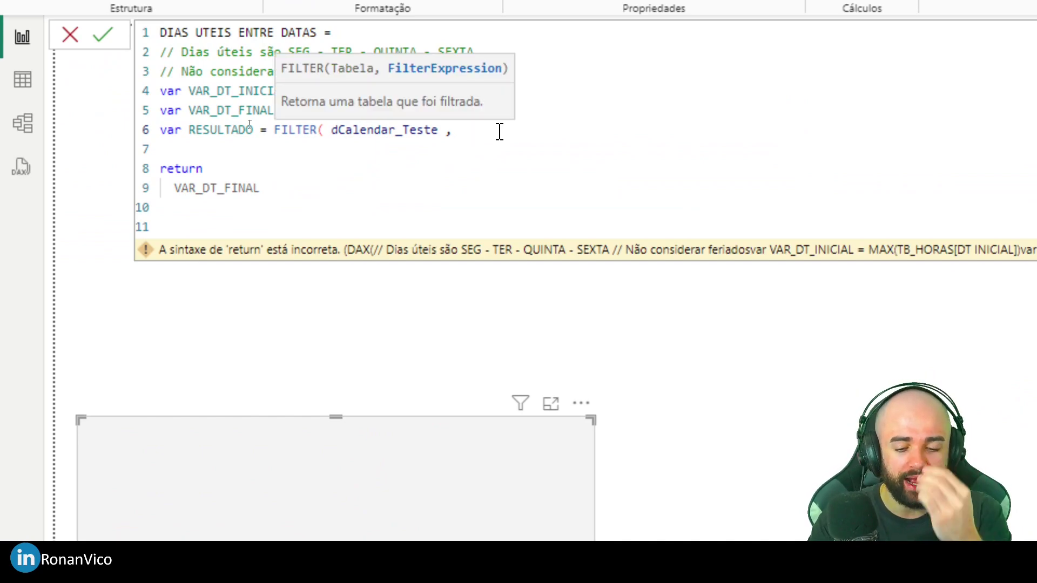
text(dCalendar_Teste[)
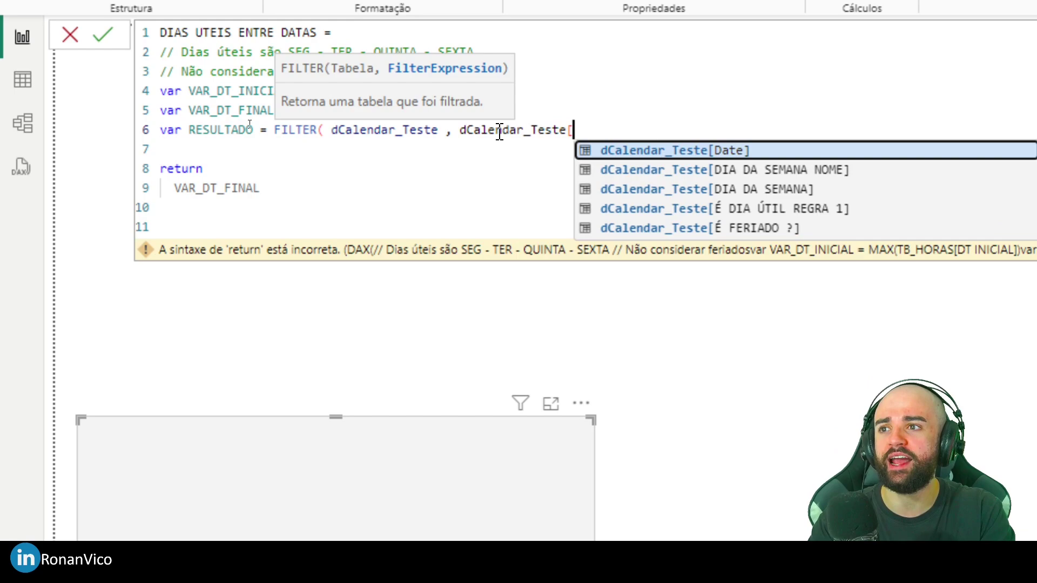
key(Tab)
text(>)
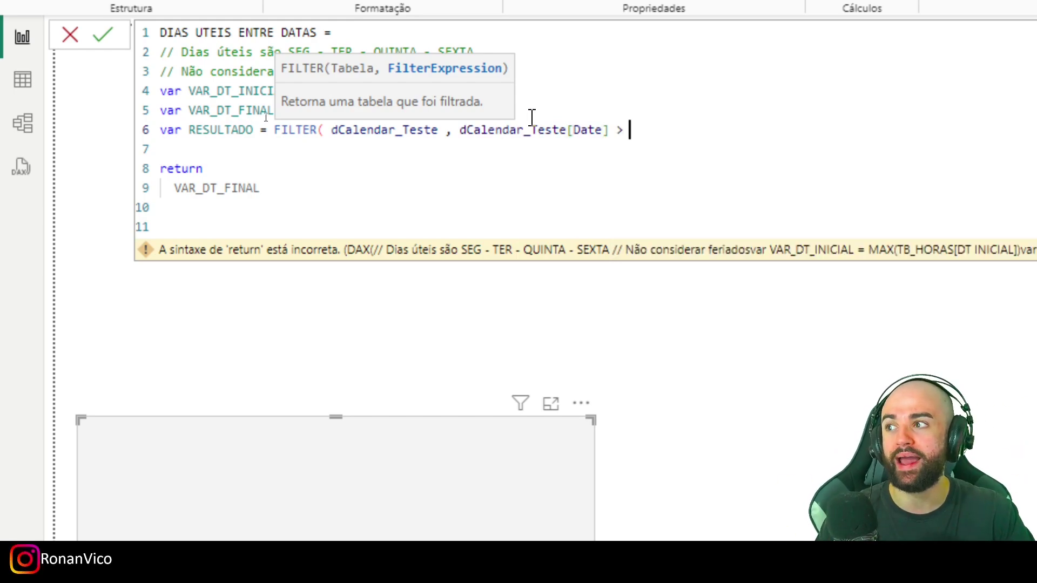
double_click(200, 91)
key(ctrl+c)
click(718, 135)
key(ctrl+v)
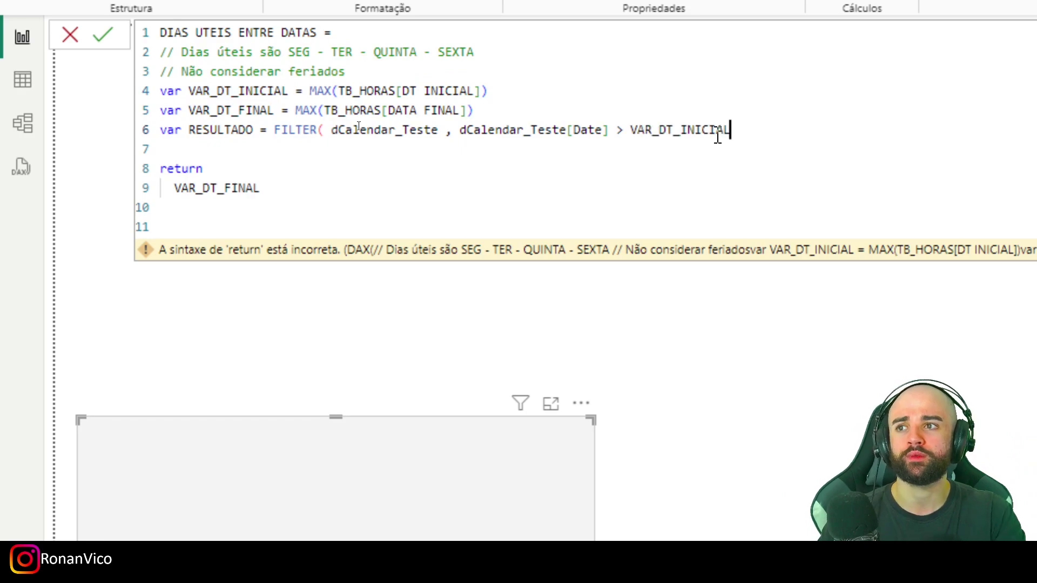
Step: Extend the filter condition with && dCalendar_Teste[Date] < for the upper date limit
text(&&)
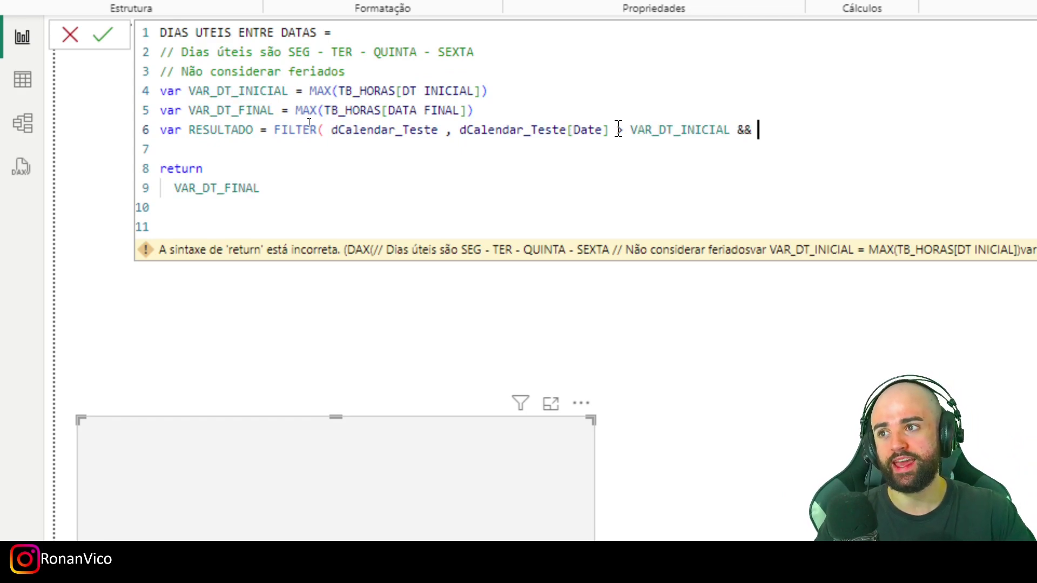
drag(618, 129, 459, 130)
key(ctrl+c)
click(759, 130)
key(ctrl+v)
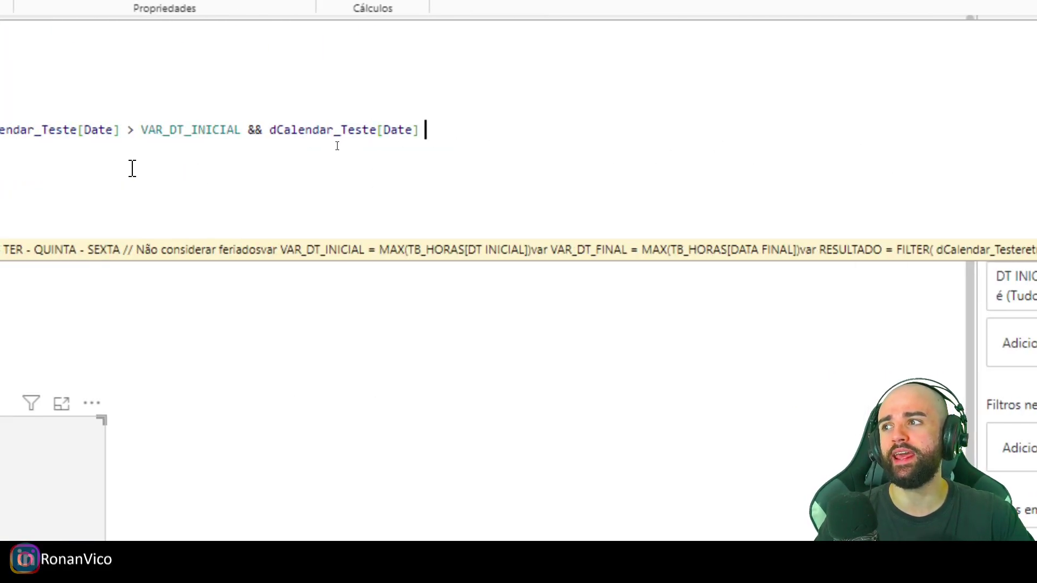
text(< var_)
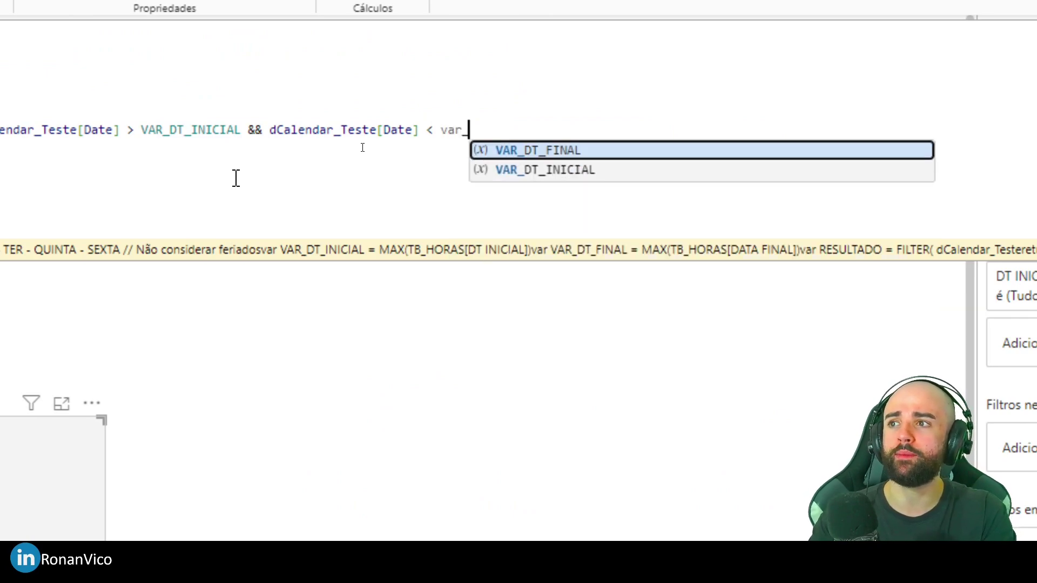
key(Down)
key(Tab)
key(BackSpace)
key(BackSpace)
key(BackSpace)
key(BackSpace)
key(BackSpace)
key(BackSpace)
key(BackSpace)
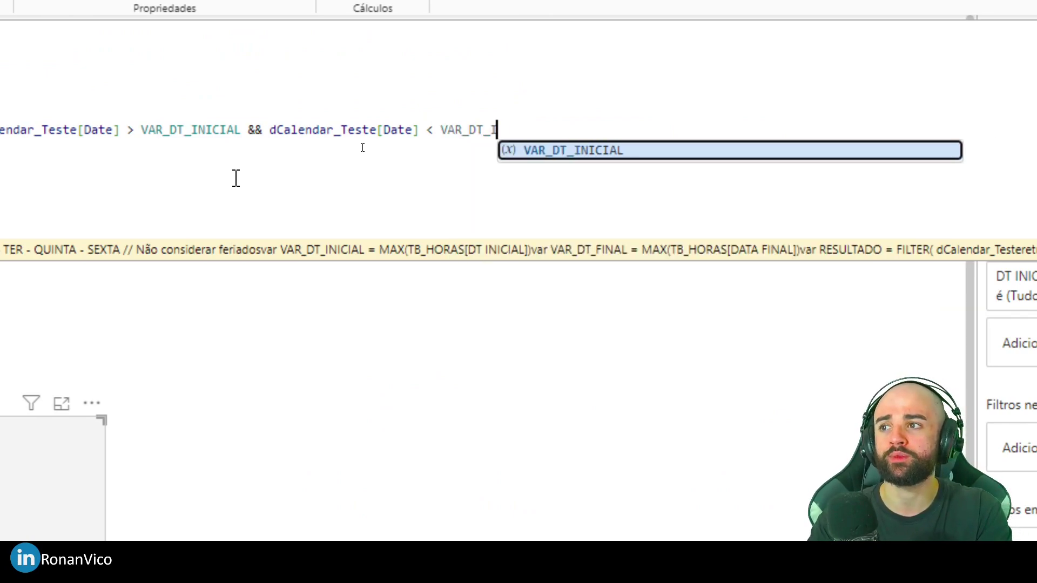
text(funal)
key(BackSpace)
key(BackSpace)
key(BackSpace)
key(BackSpace)
key(BackSpace)
key(BackSpace)
key(BackSpace)
key(BackSpace)
key(BackSpace)
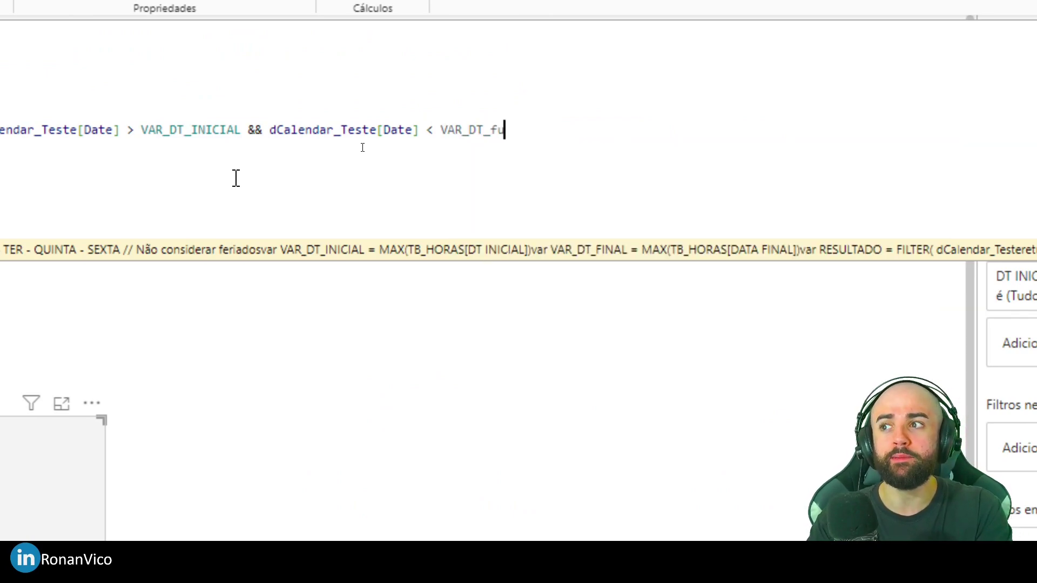
Step: Complete the upper limit with VAR_DT_FINAL and close the FILTER expression
text(fin)
key(Tab)
text())
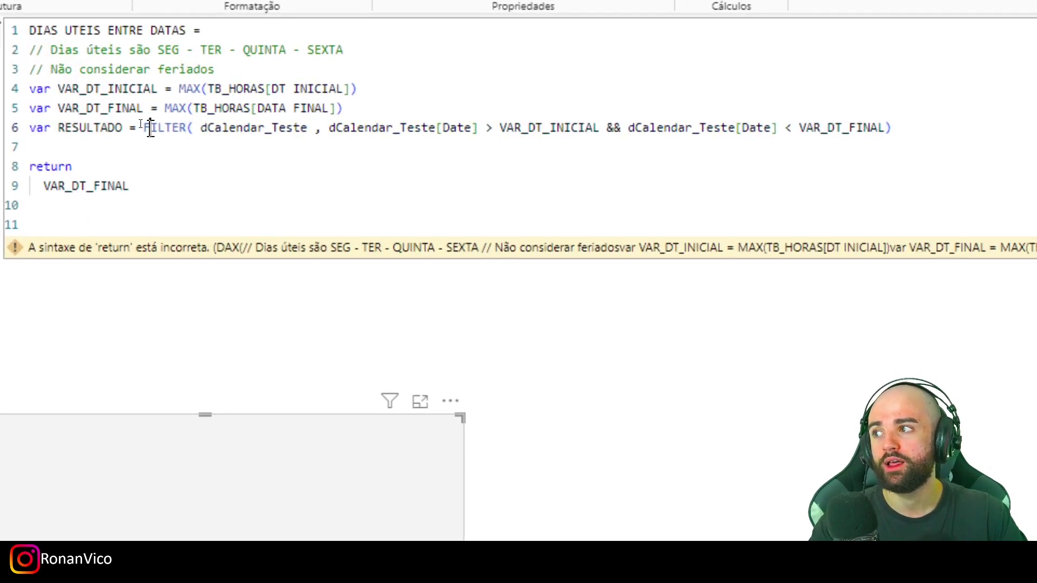
Step: Highlight the complete FILTER expression in RESULTADO and commit the measure
click(138, 123)
drag(143, 128, 896, 135)
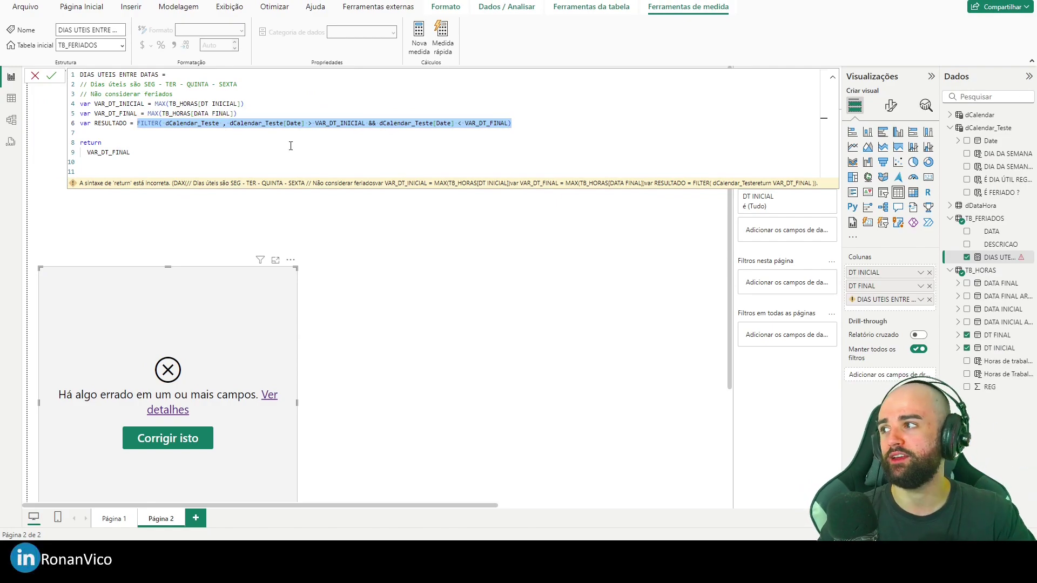
click(25, 110)
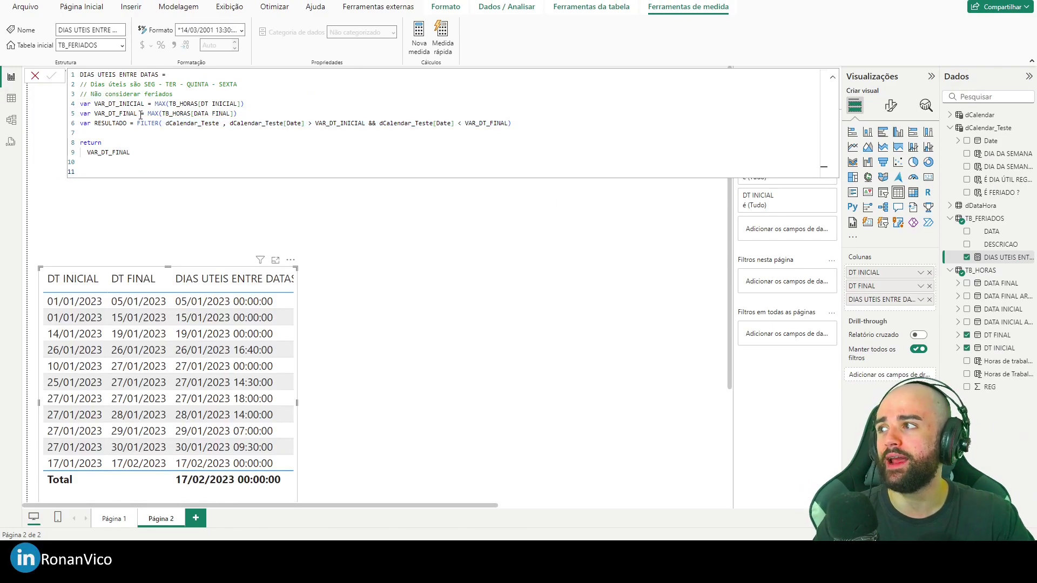
Step: Clear all filters from the dCalendar_Teste table data
click(9, 102)
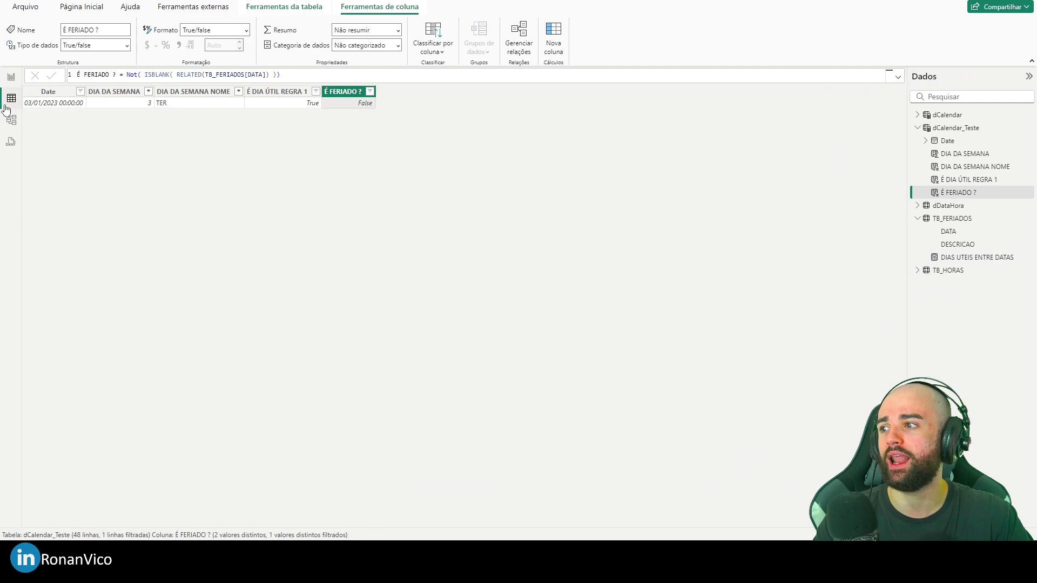
click(940, 128)
click(48, 91)
click(80, 92)
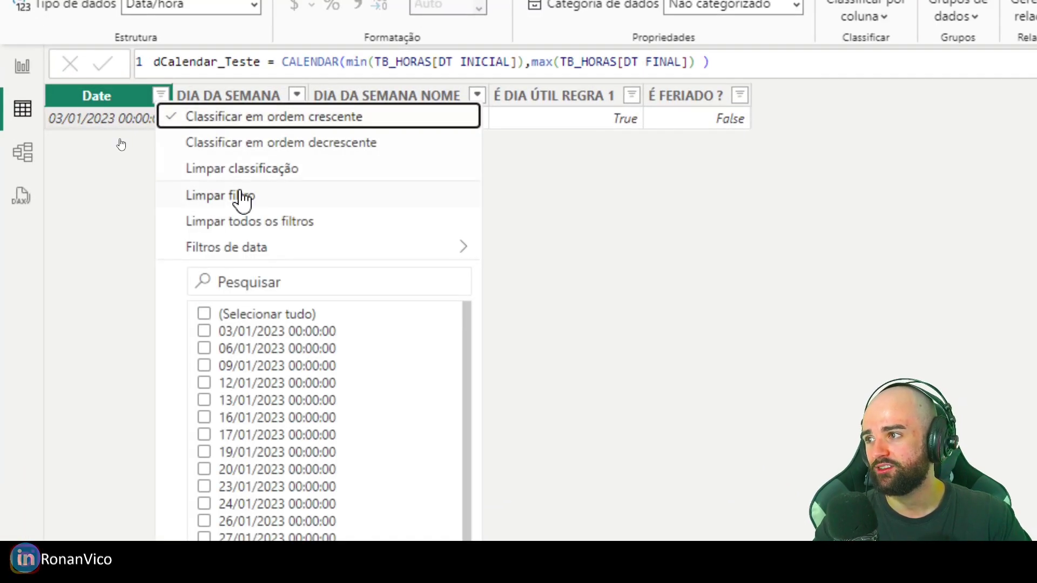
click(246, 222)
Step: Start a between-dates filter on the Date column of dCalendar_Teste with 01/01/2023 as the lower date
click(160, 96)
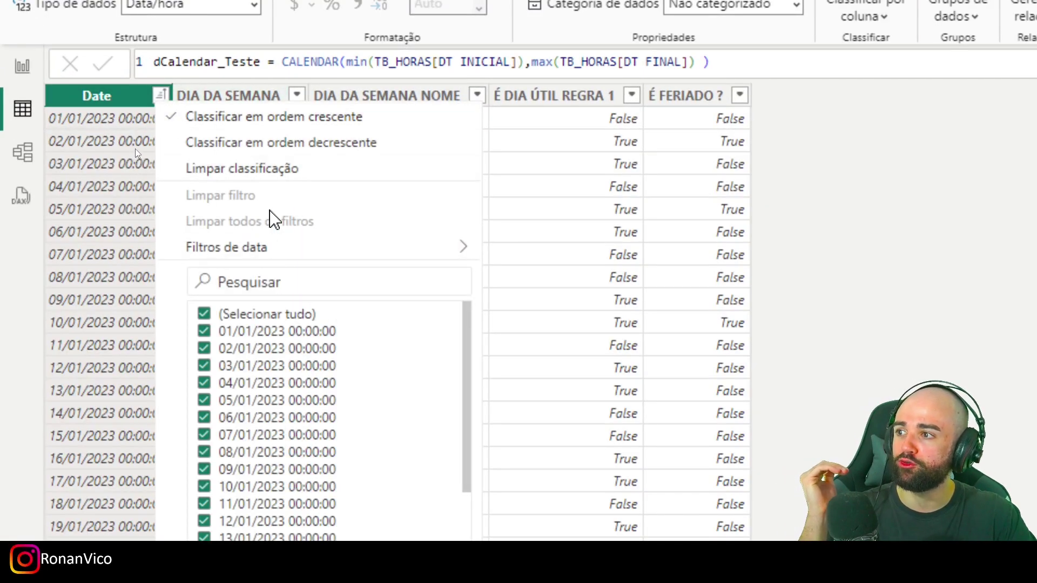
mouse_move(456, 268)
click(578, 356)
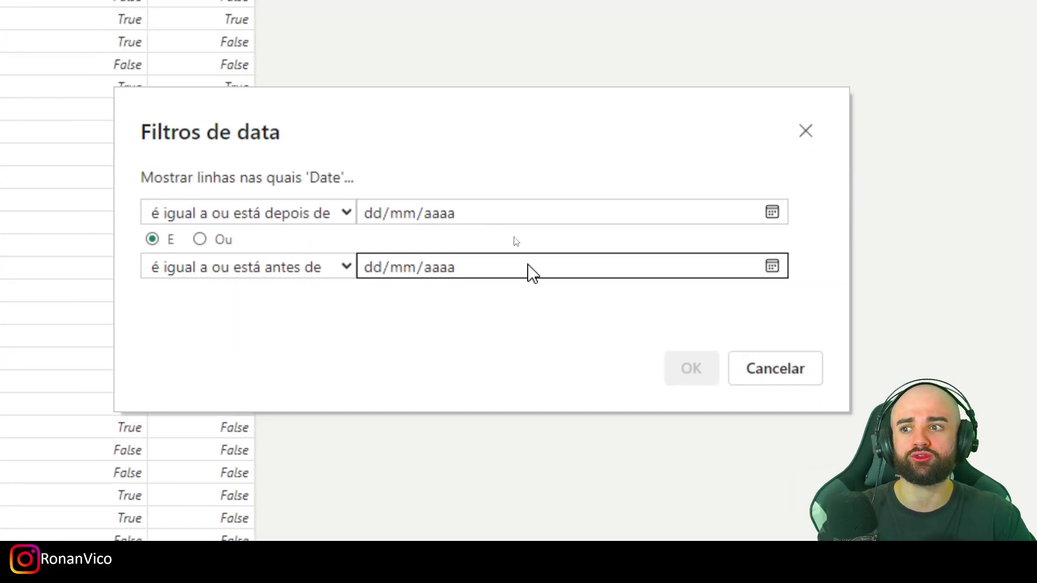
click(372, 213)
text(0901)
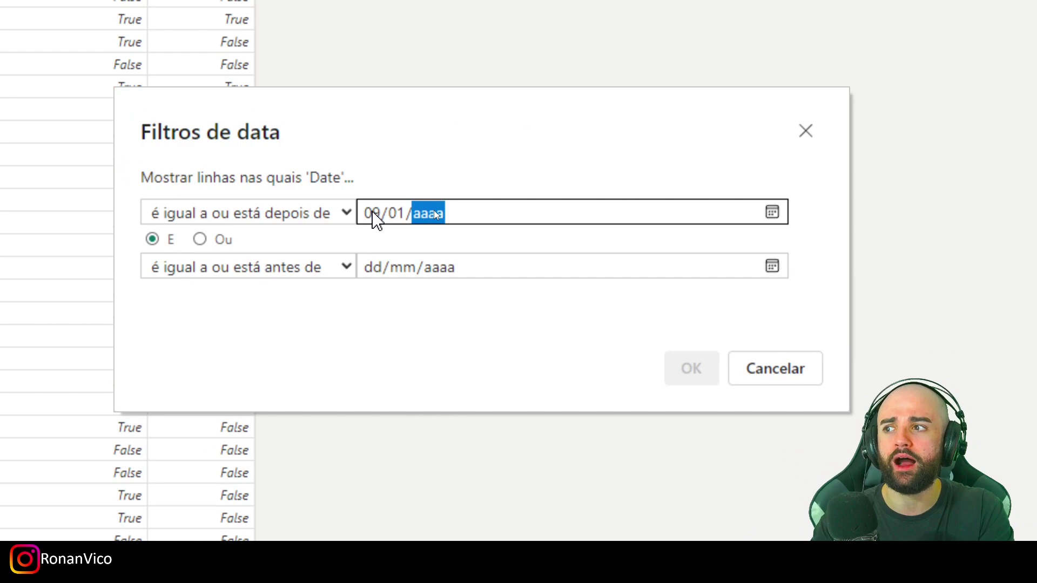
key(Tab)
key(Tab)
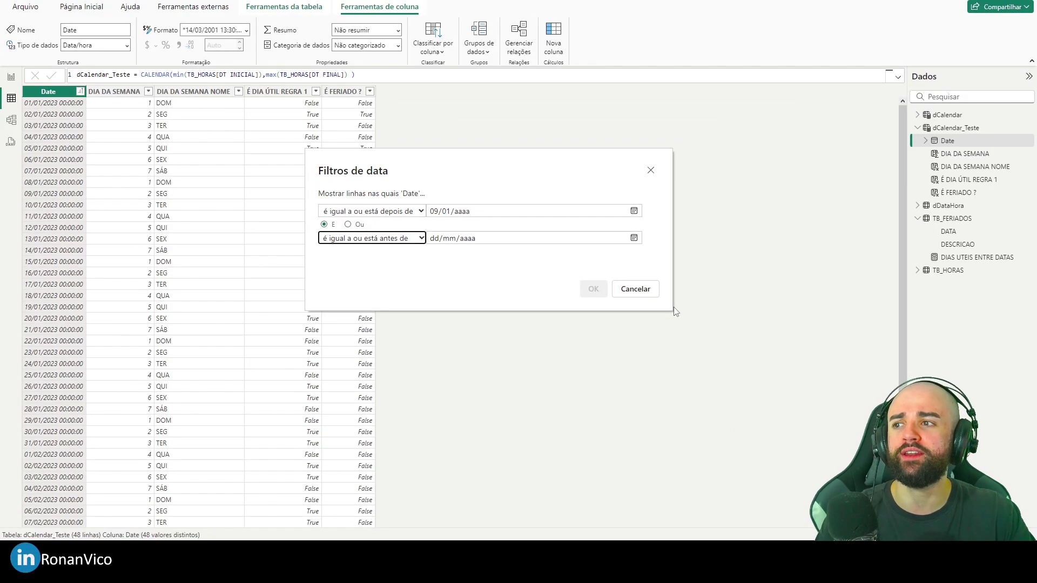
click(434, 210)
text(01/01/0020)
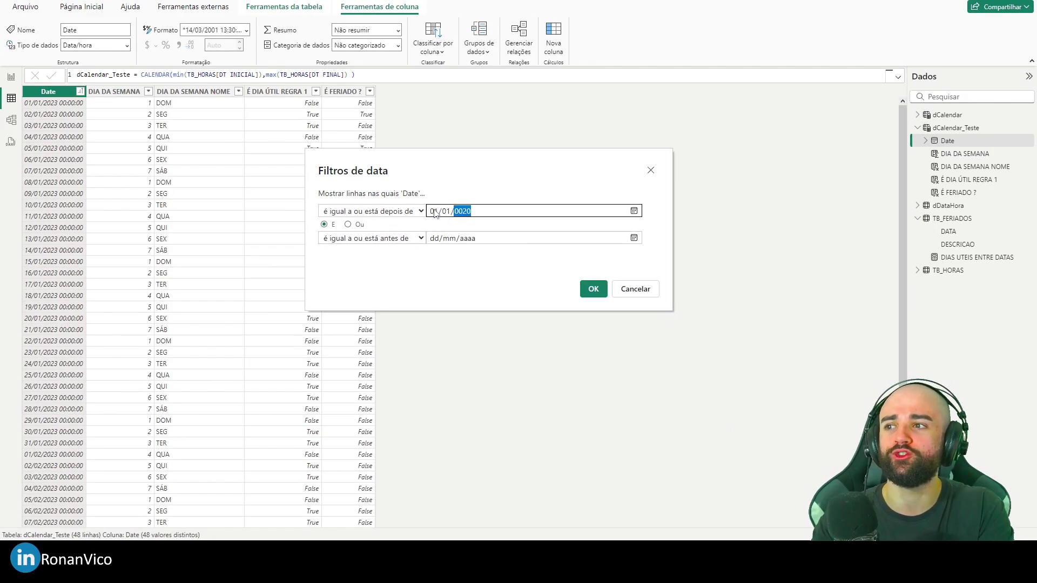
Step: Set the date filter to "é após" 01/01/2023 and "é anterior a" 05/01/2023, and apply it
click(410, 211)
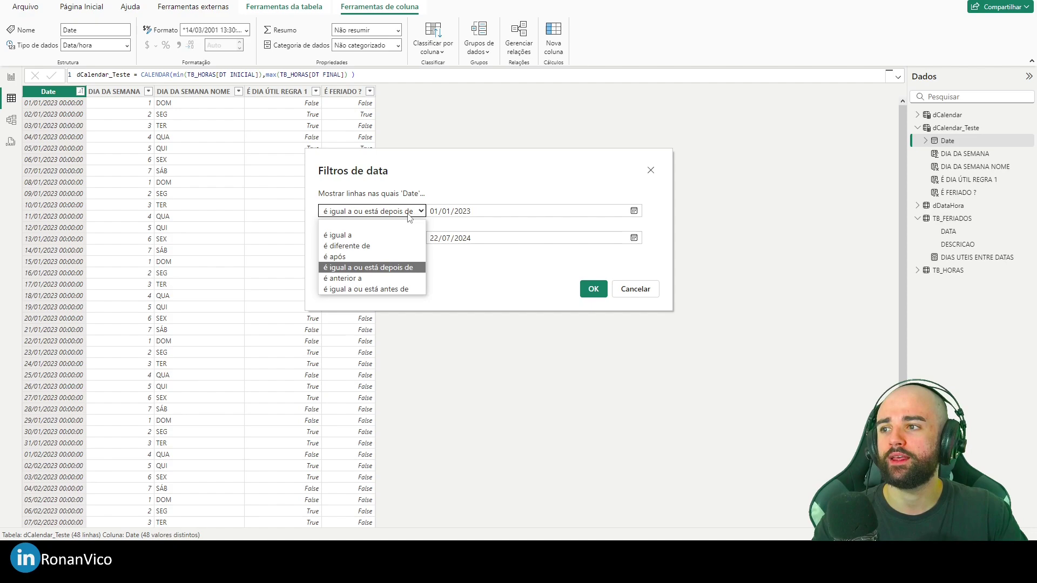
click(346, 257)
click(521, 216)
text(05/01/20)
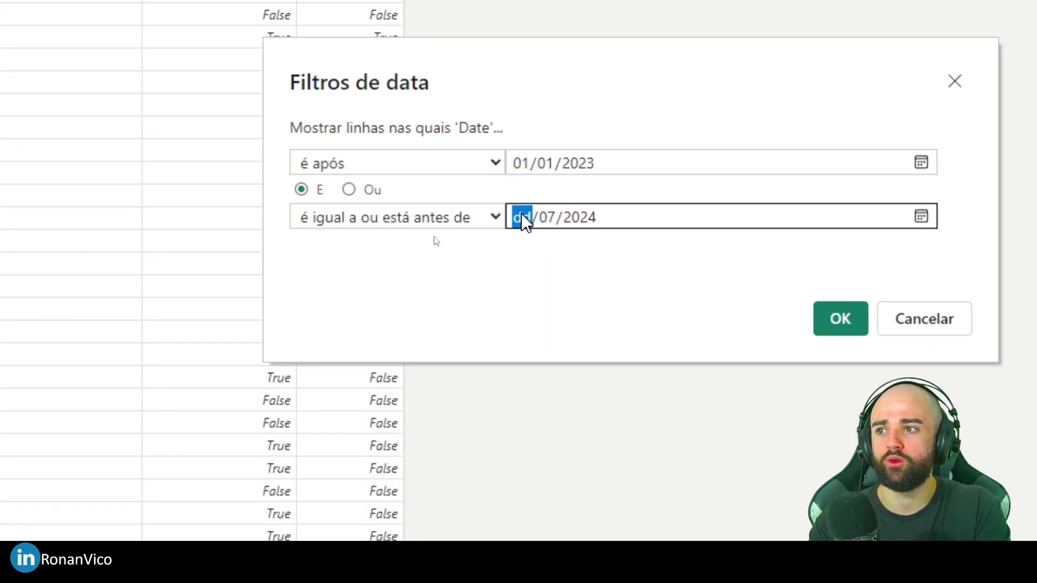
text(23)
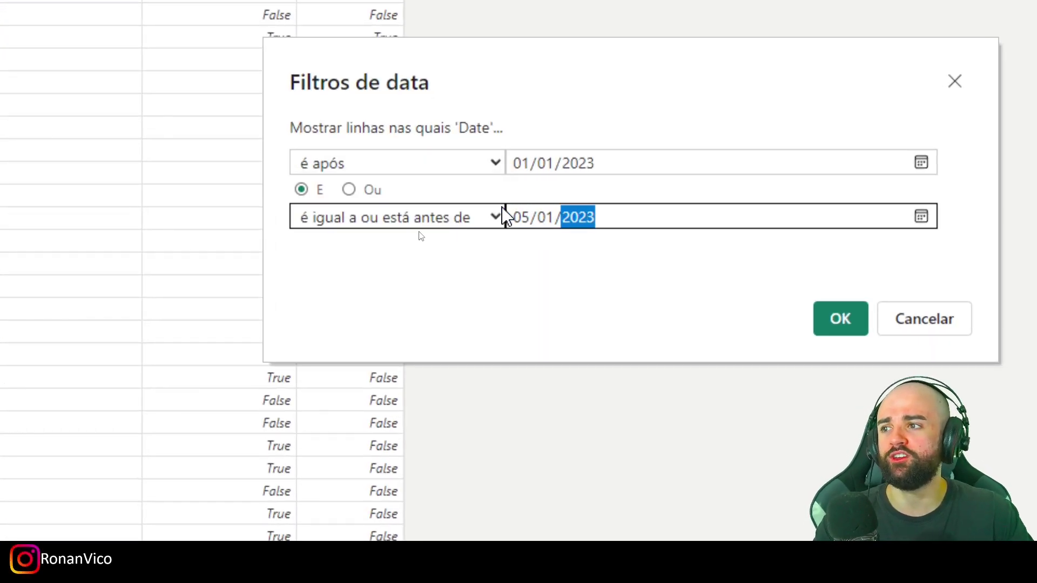
click(501, 216)
click(381, 349)
click(839, 324)
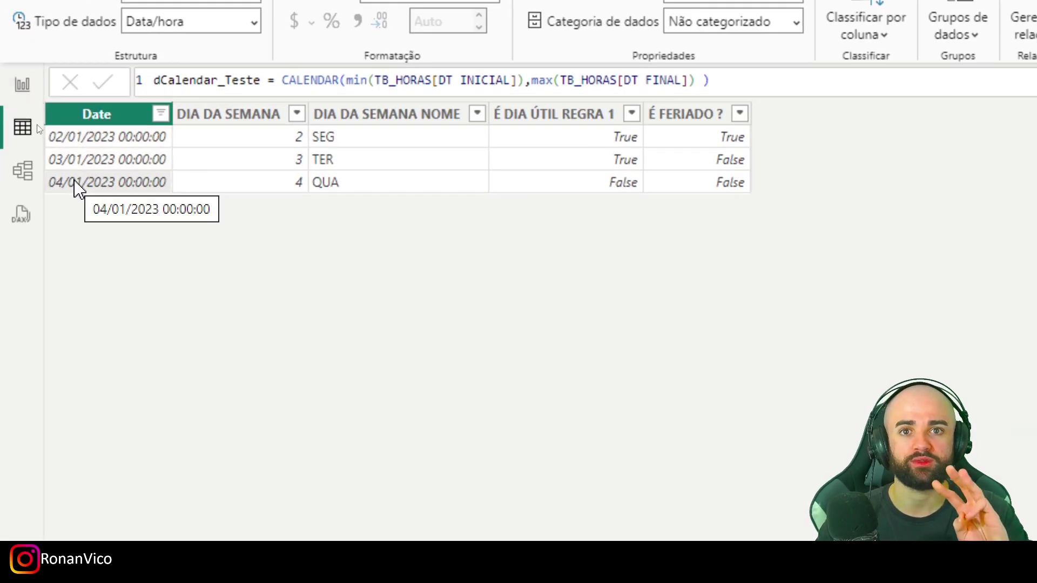
Step: Return to the report page and widen the table visual to fit the DIAS UTEIS ENTRE DATAS column
click(22, 85)
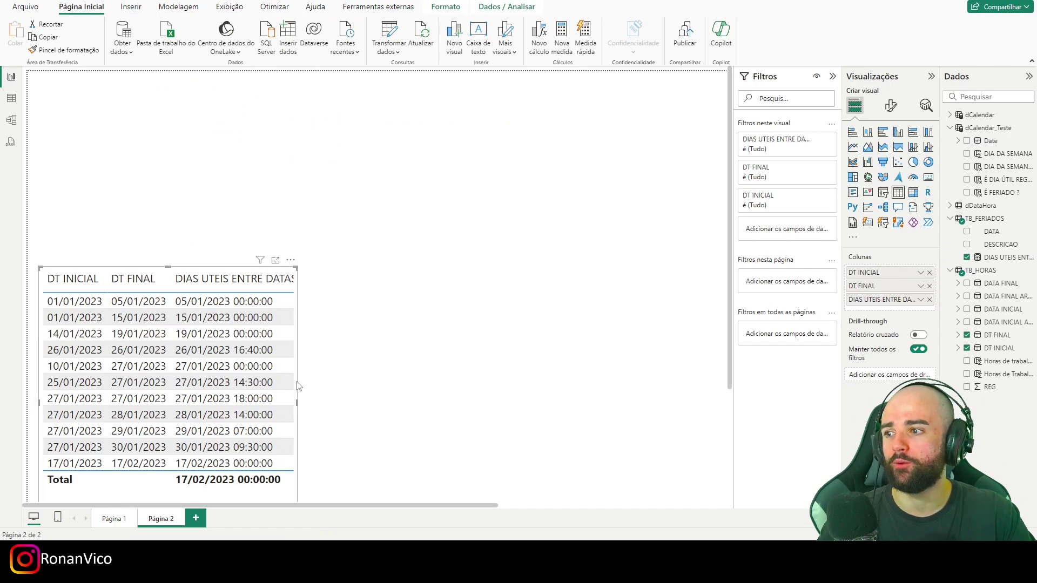
drag(297, 386, 415, 404)
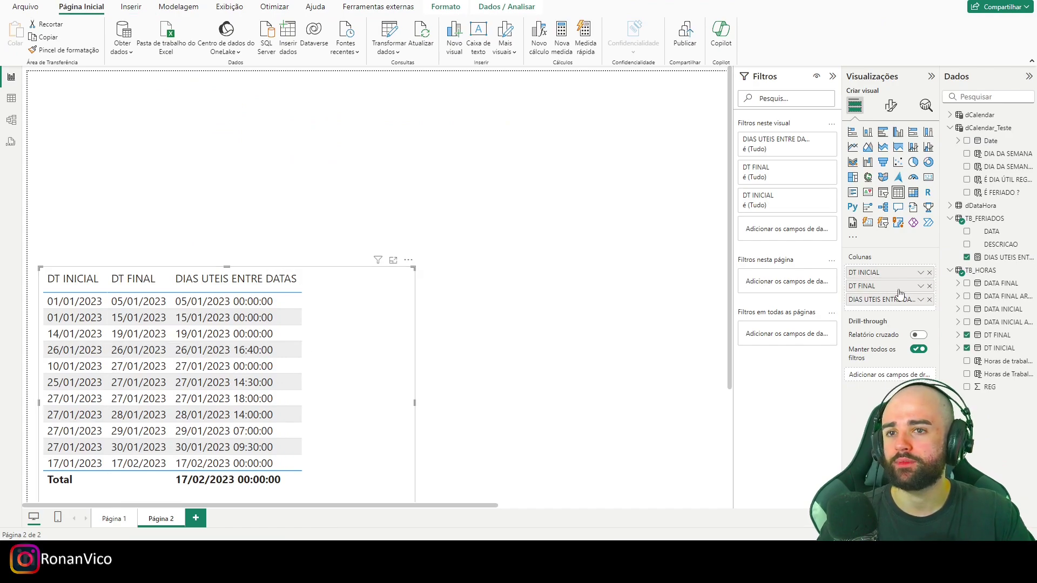
Step: Make the DIAS UTEIS ENTRE DATAS measure return COUNTROWS(RESULTADO) instead of VAR_DT_FINAL and commit it
click(993, 260)
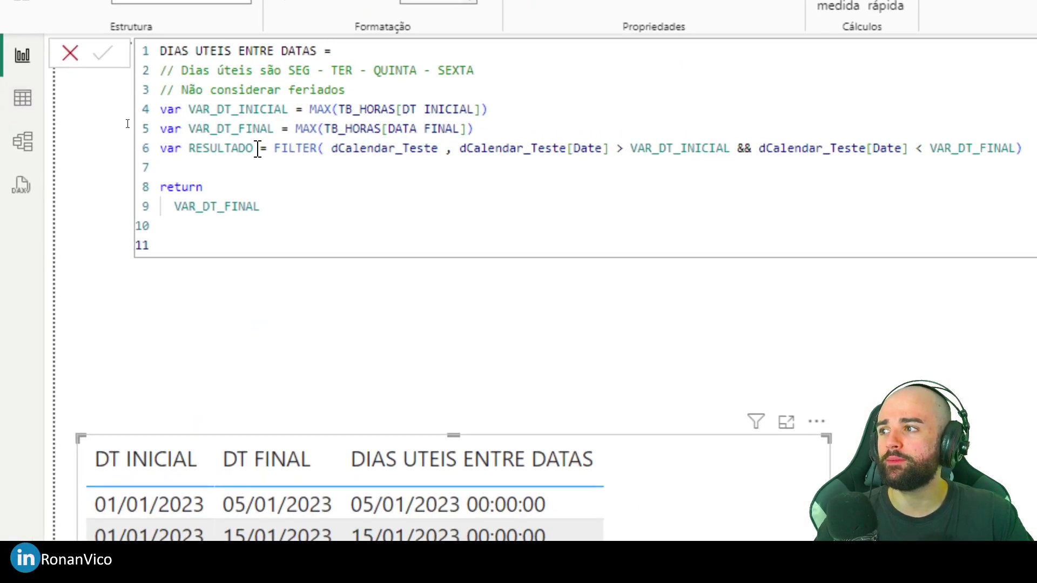
double_click(122, 125)
key(ctrl+a)
click(243, 150)
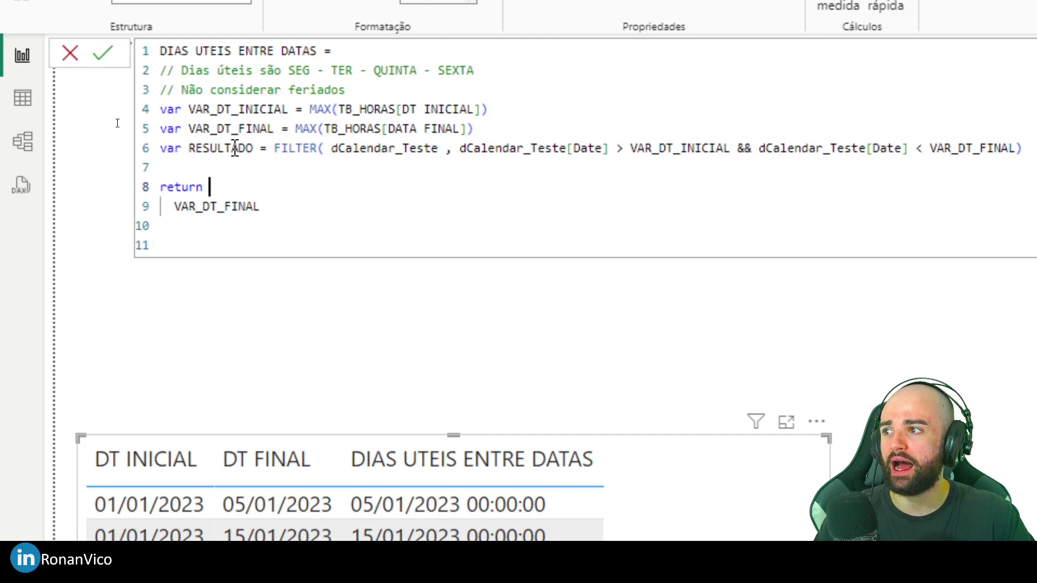
double_click(241, 148)
double_click(260, 206)
text(cou)
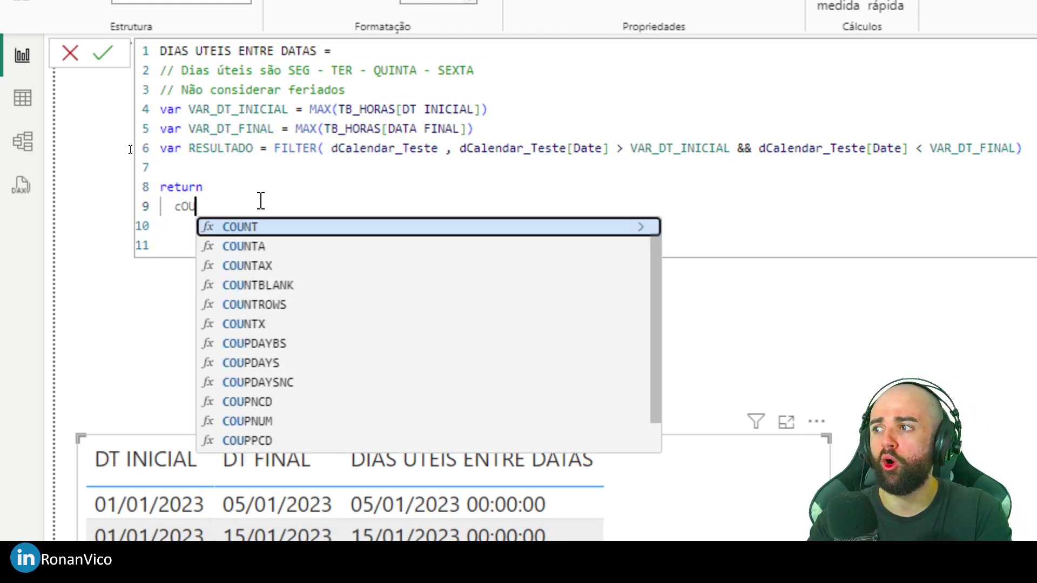
key(Tab)
key(BackSpace)
text(ro)
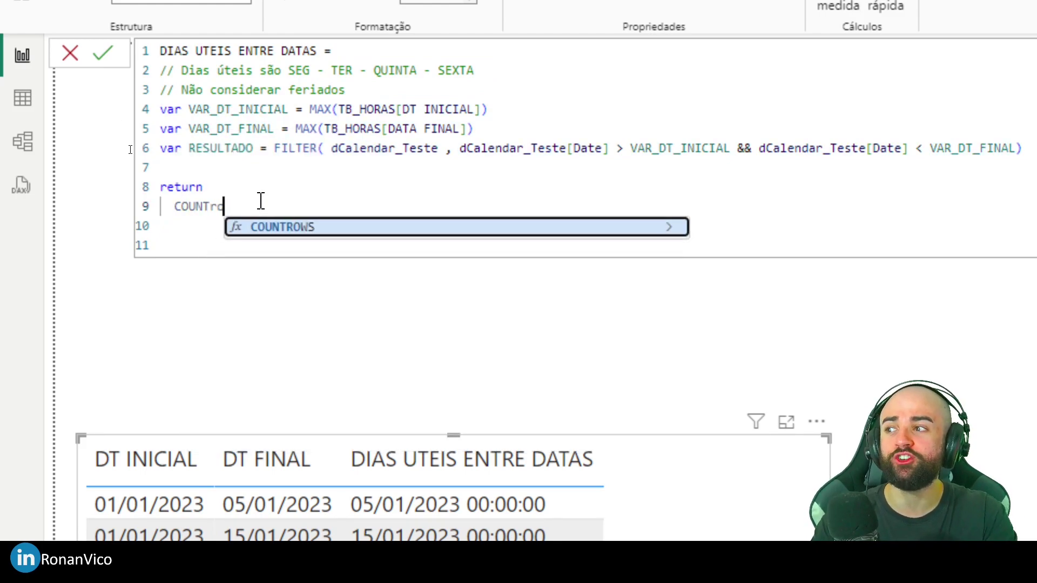
key(Tab)
text(res)
key(Tab)
text())
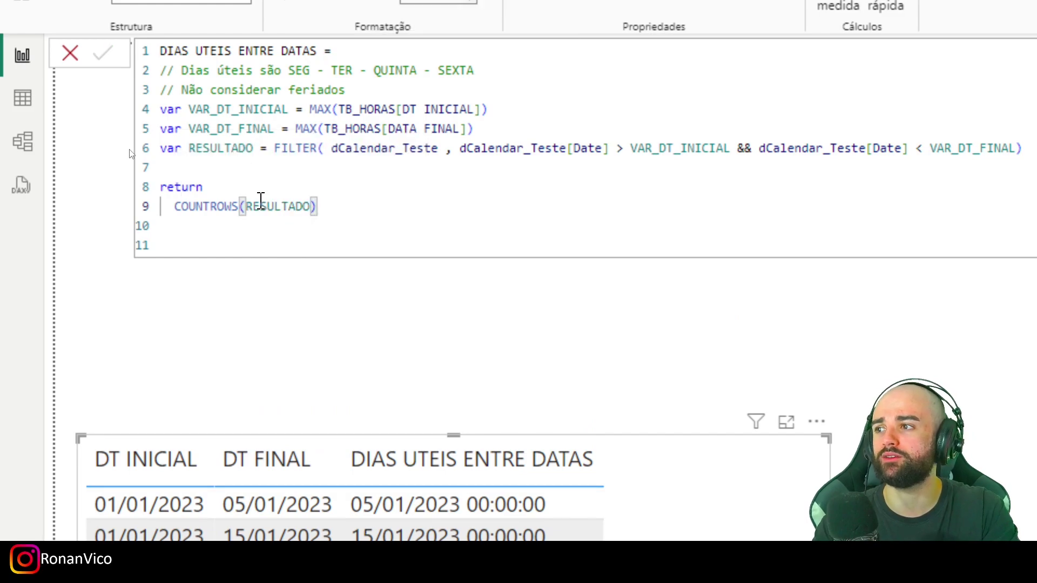
key(Return)
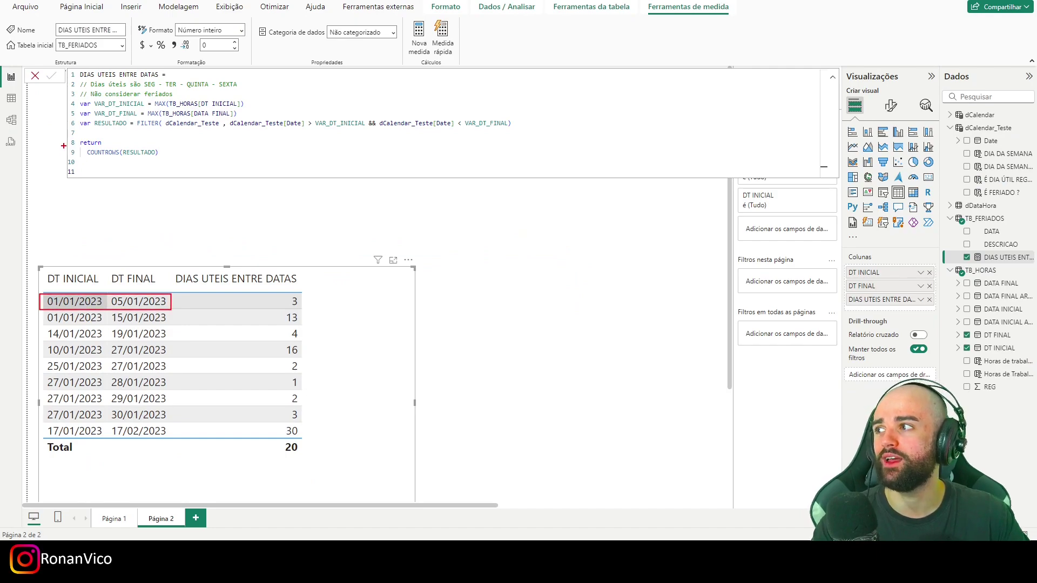
Step: Compare the filtered dates in the dCalendar_Teste data with the measure's count in the report table
click(10, 99)
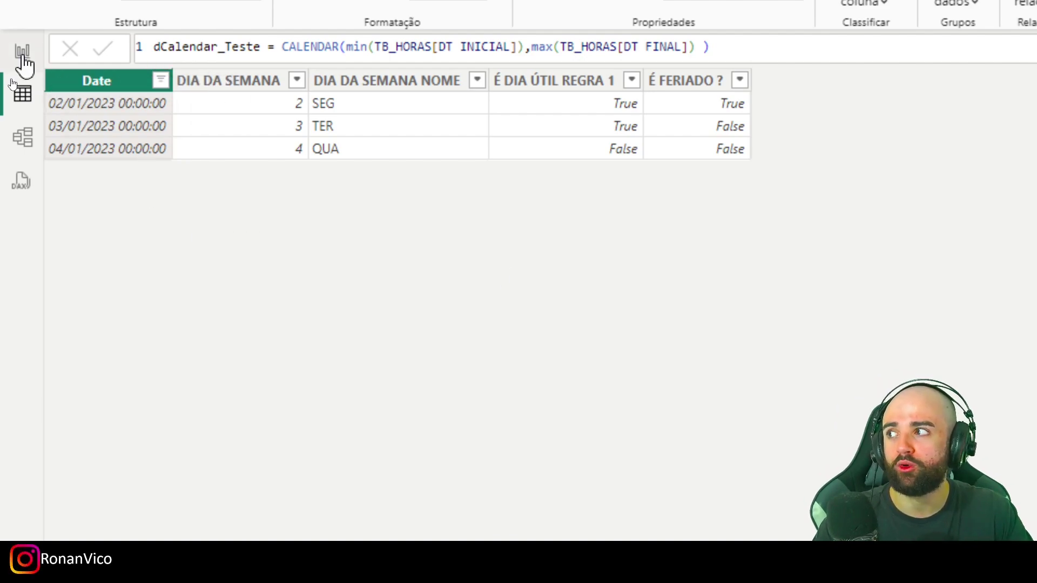
click(22, 54)
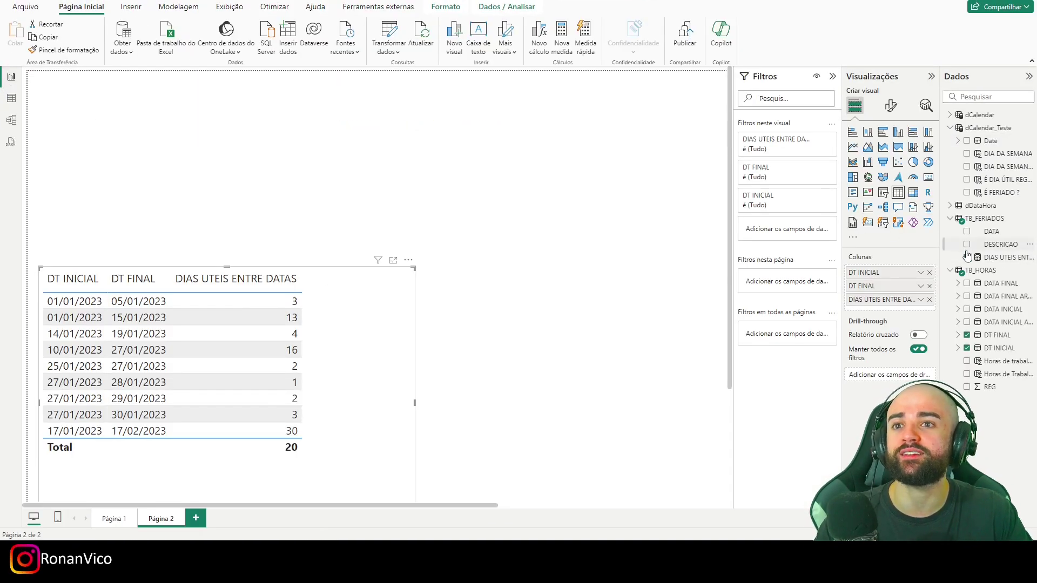
Step: Change the date comparisons in the RESULTADO filter to >= VAR_DT_INICIAL and <= VAR_DT_FINAL, and commit the measure
click(968, 257)
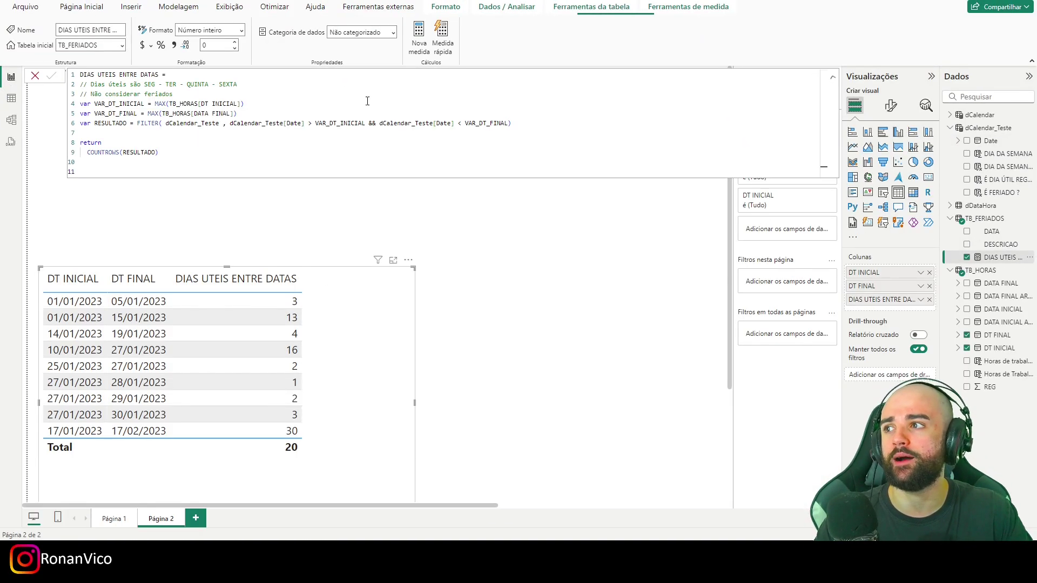
click(308, 118)
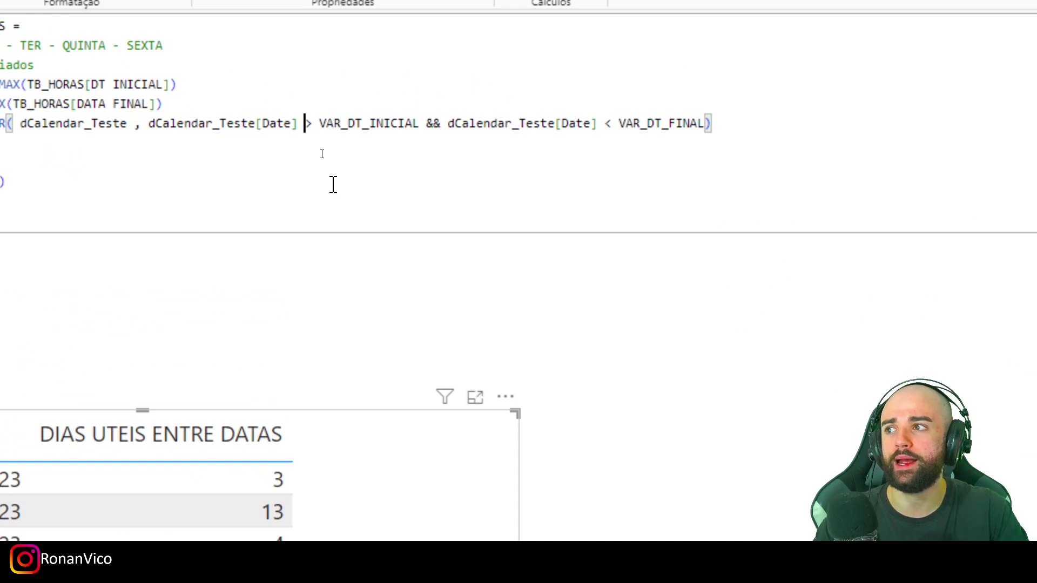
key(Right)
text(=)
click(610, 128)
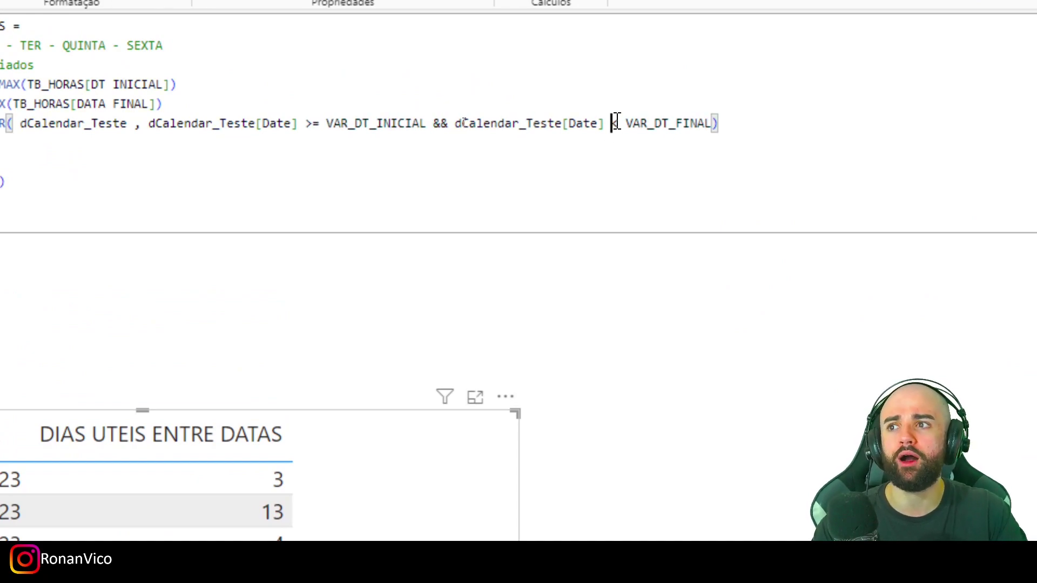
key(Right)
text(=)
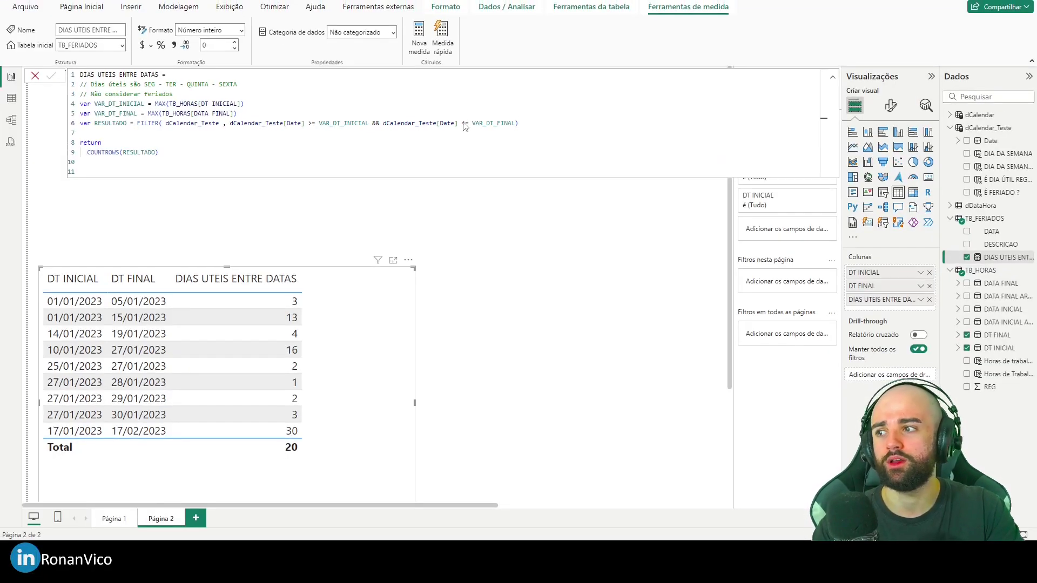
key(Return)
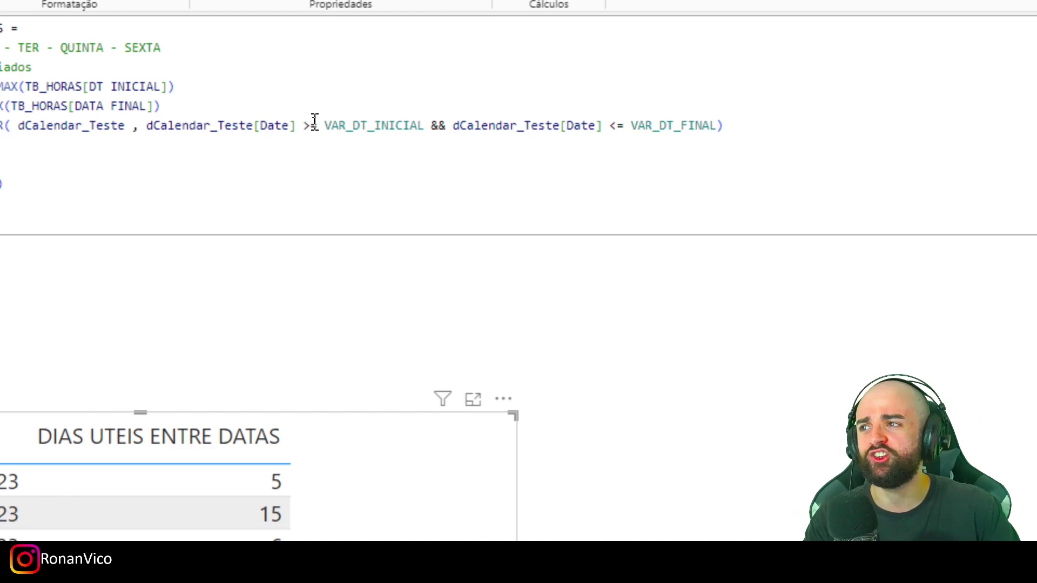
Step: Restore the strict > and < date comparisons in the RESULTADO filter and commit the measure
key(Delete)
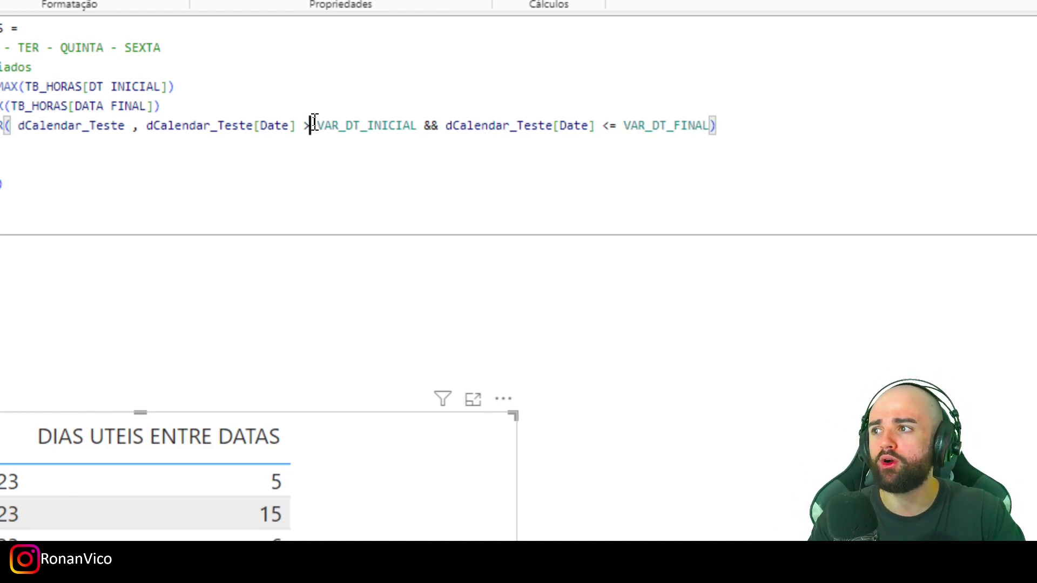
click(609, 125)
key(Delete)
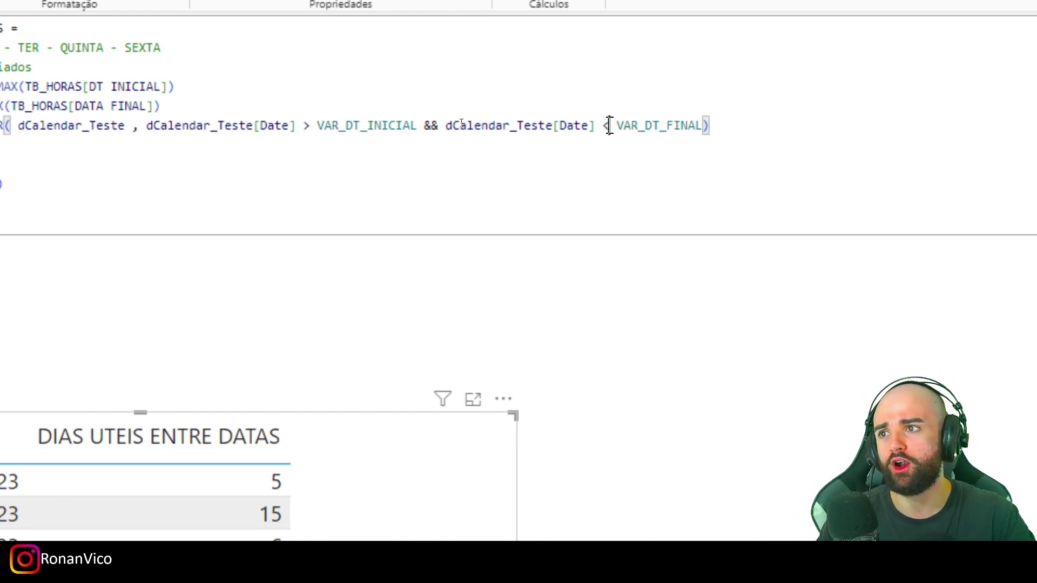
key(Return)
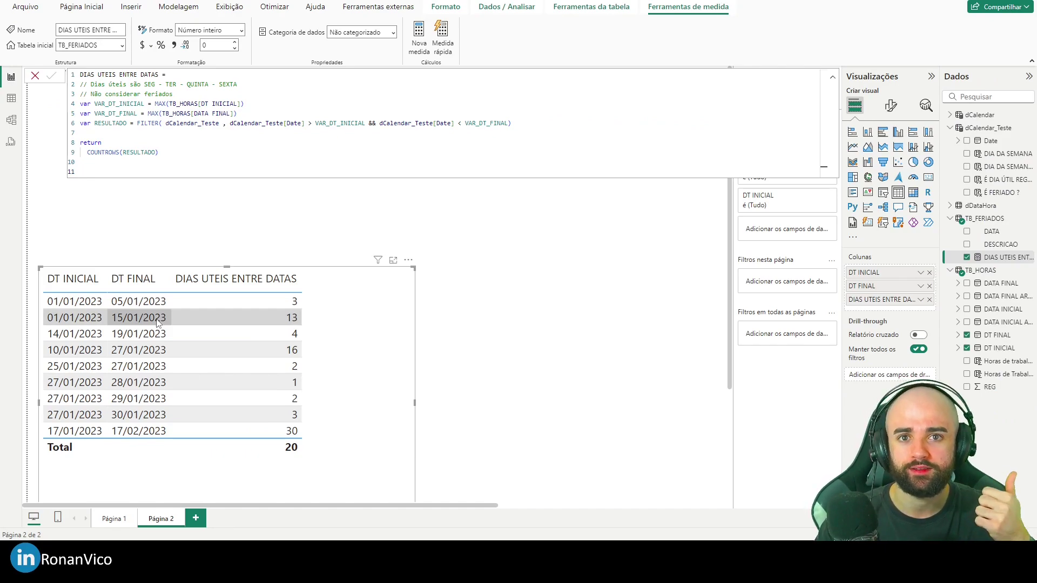
Step: Examine the É DIA ÚTIL REGRA 1 and É FERIADO ? columns in the dCalendar_Teste data
click(12, 99)
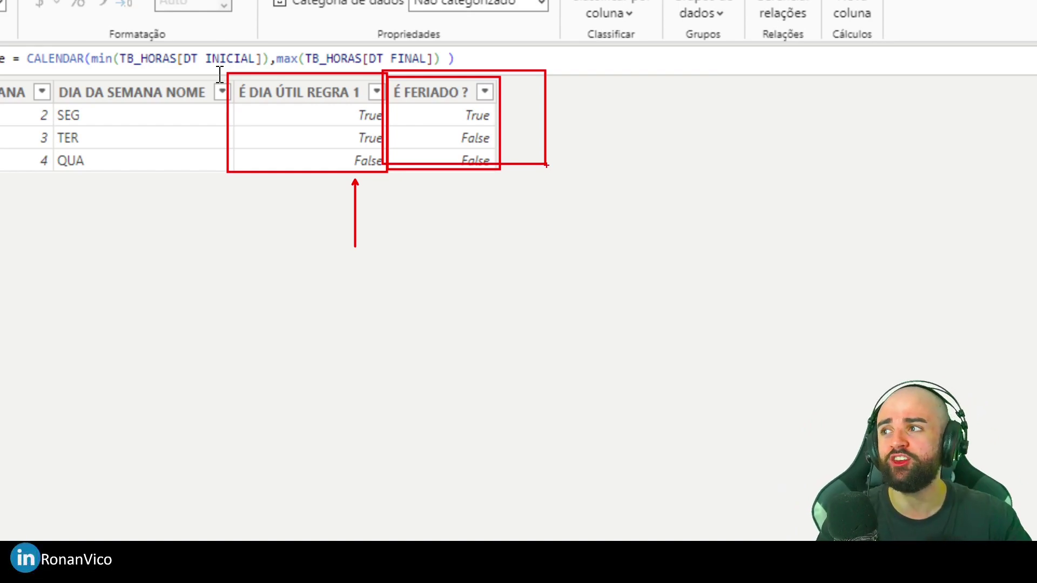
click(11, 78)
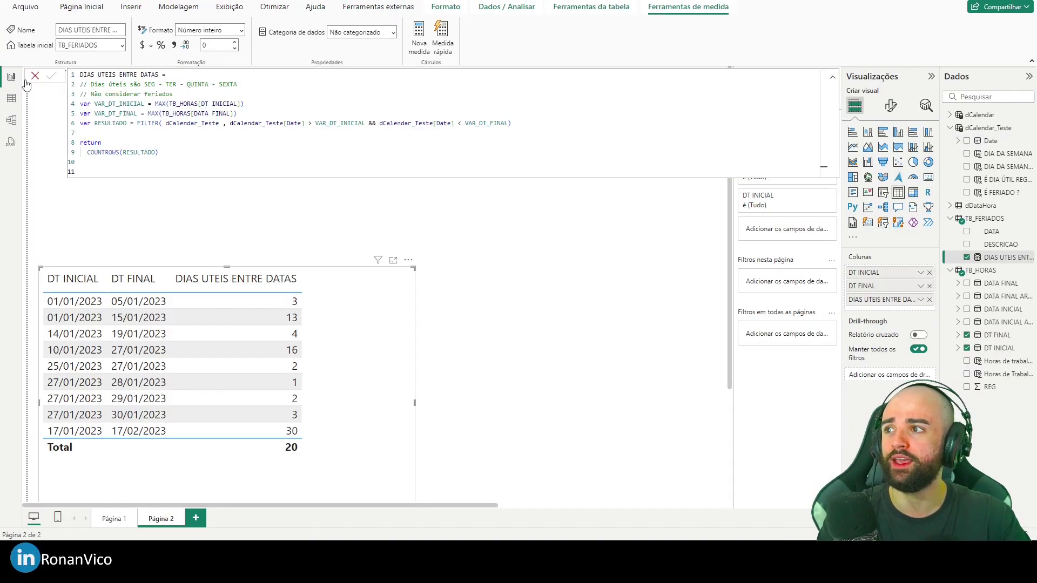
Step: Add the condition && dCalendar_Teste[É DIA ÚTIL REGRA 1] = TRUE() to the RESULTADO filter of DIAS UTEIS ENTRE DATAS and commit the measure
click(1006, 258)
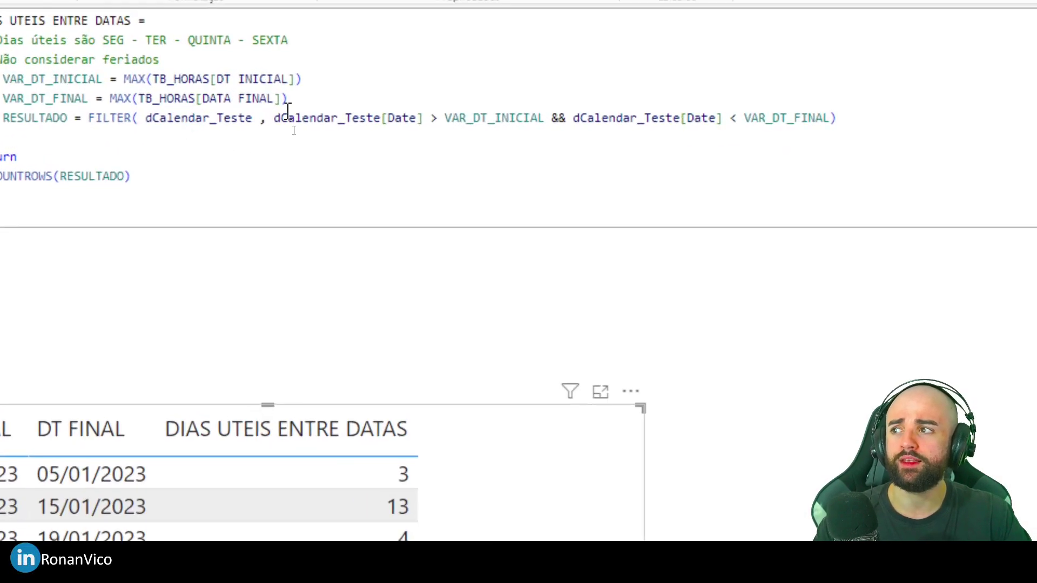
click(233, 124)
click(683, 117)
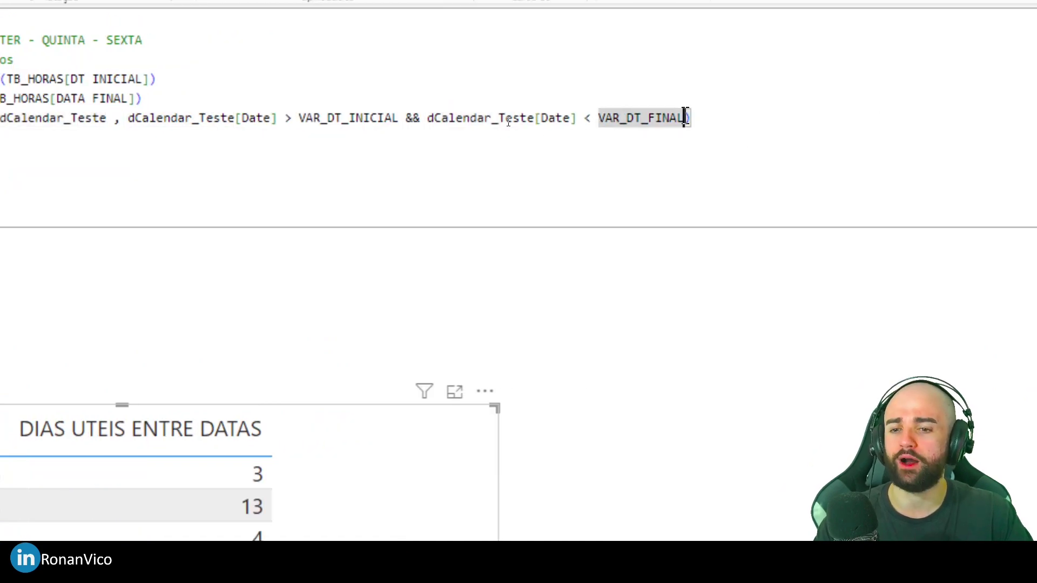
text(&& )
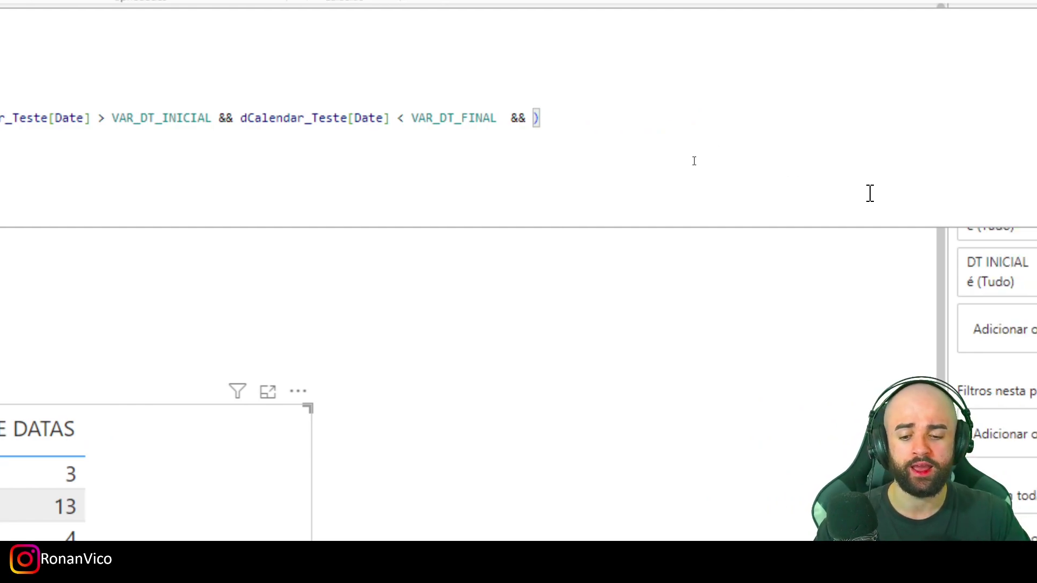
text(dC)
key(Tab)
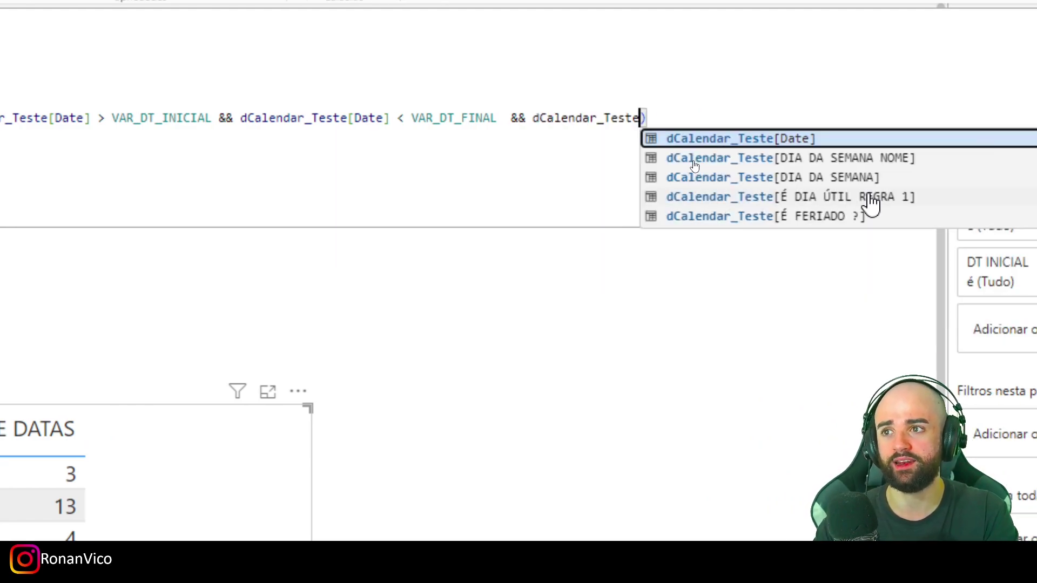
text([)
key(Down)
key(Down)
key(Down)
key(Tab)
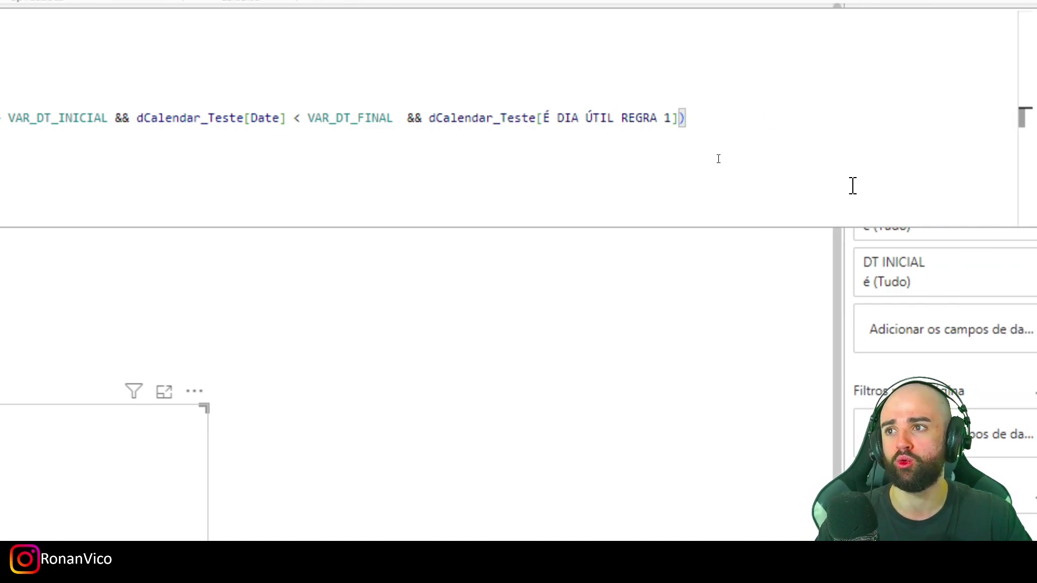
text(= TRUE)
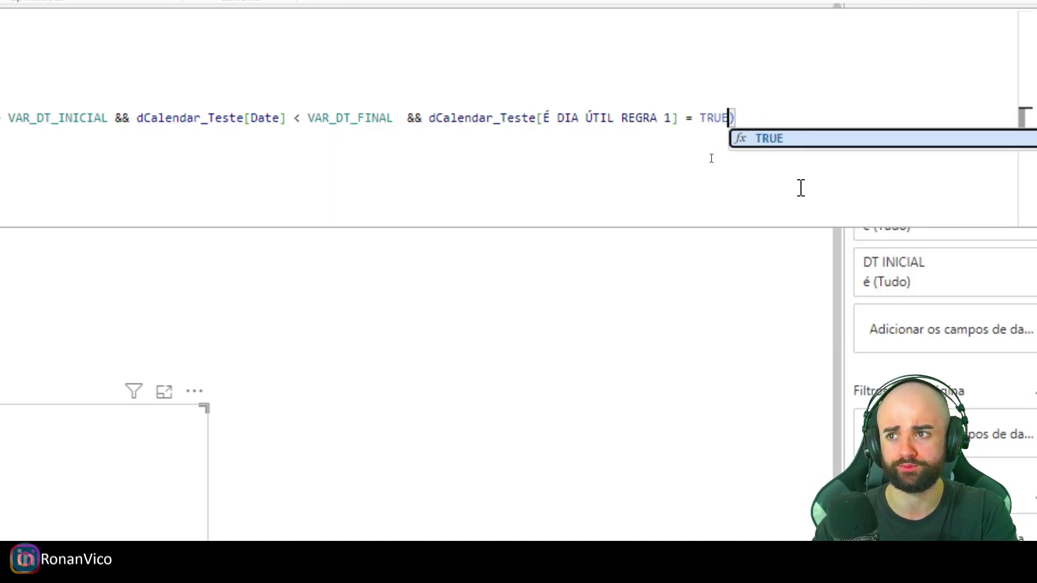
key(Tab)
key(Return)
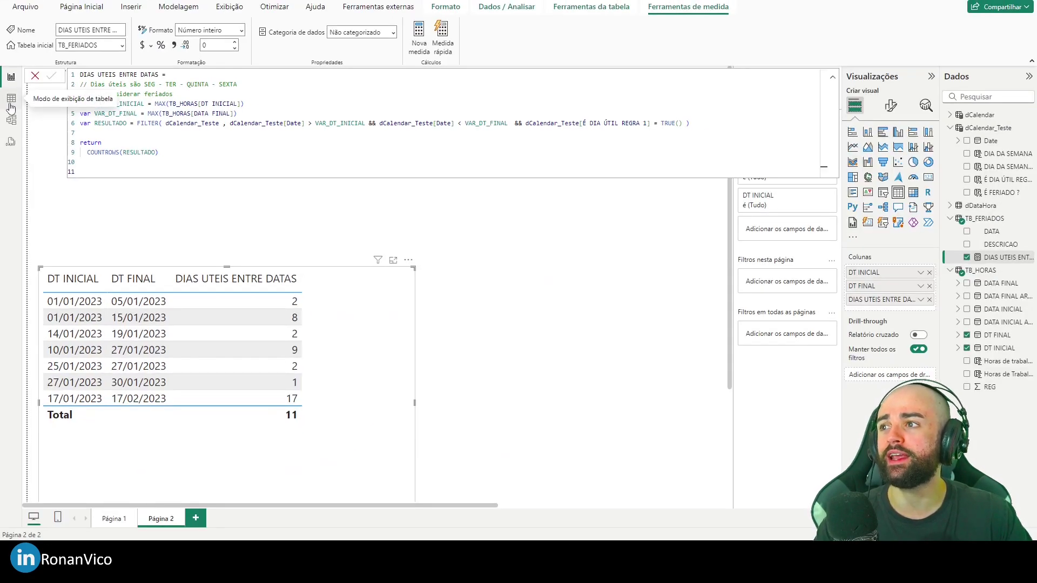
Step: Filter the dCalendar_Teste data to True in É DIA ÚTIL REGRA 1 and check the remaining dates' É FERIADO ? values
click(10, 107)
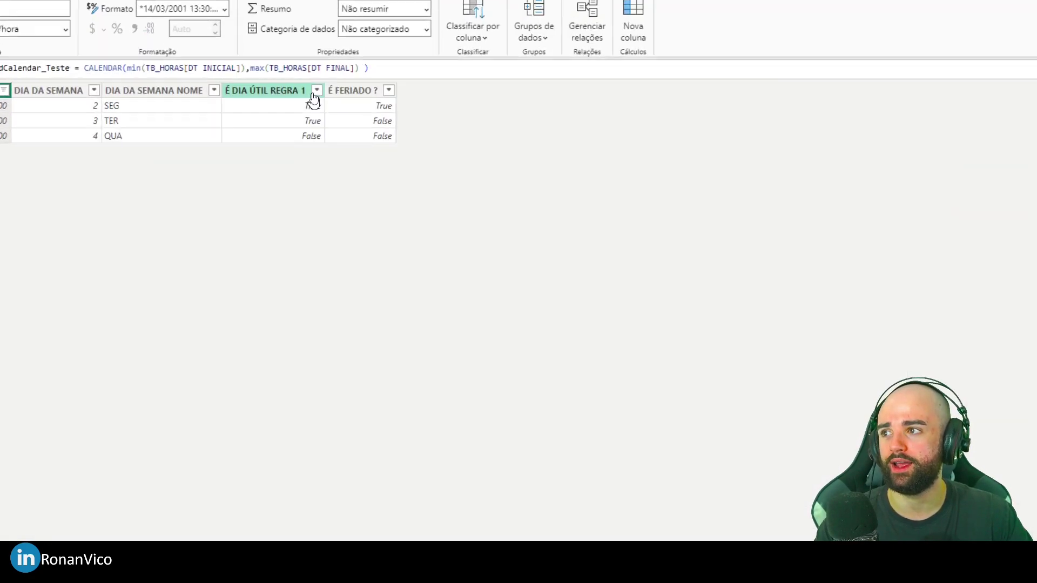
click(291, 93)
click(390, 266)
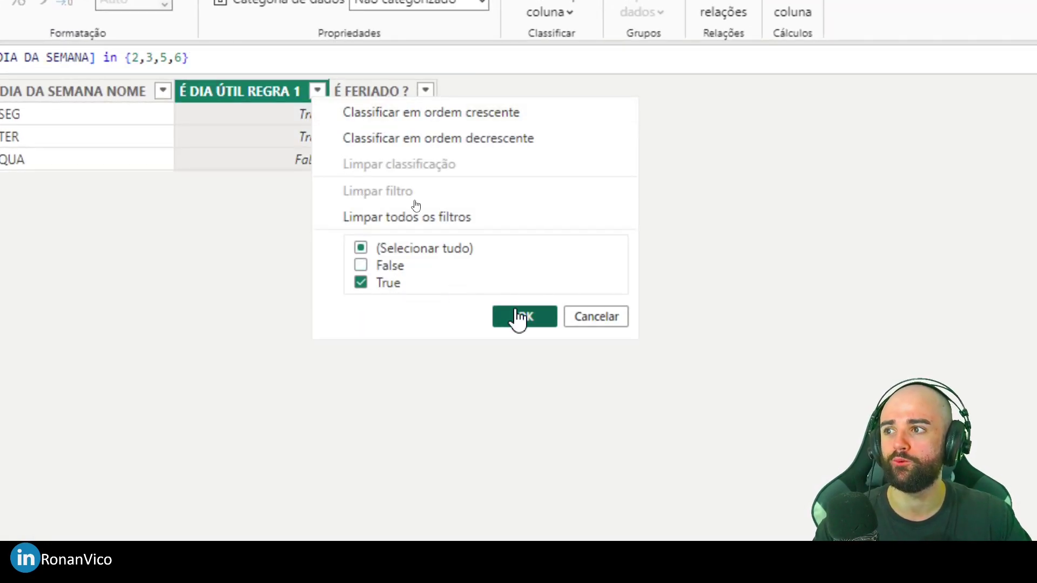
click(516, 317)
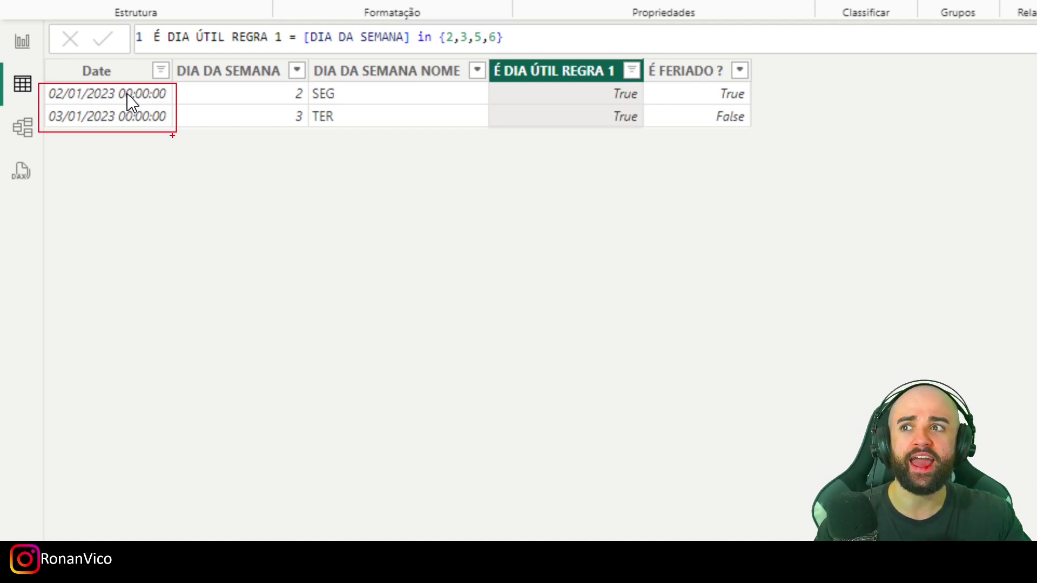
click(722, 120)
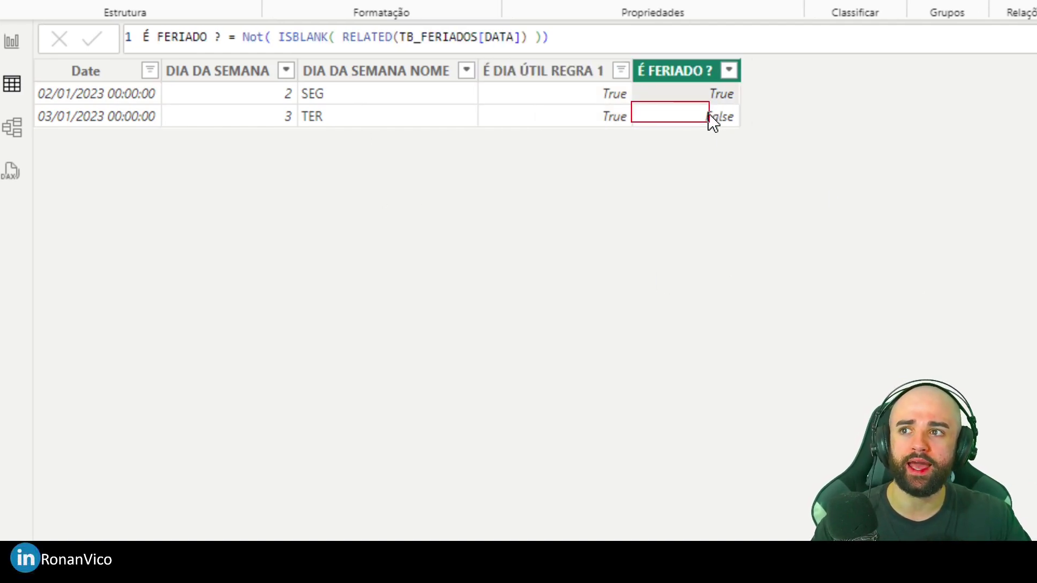
Step: Add the condition && dCalendar_Teste[É FERIADO ?] = FALSE() to the RESULTADO filter of DIAS UTEIS ENTRE DATAS and commit the measure
click(12, 41)
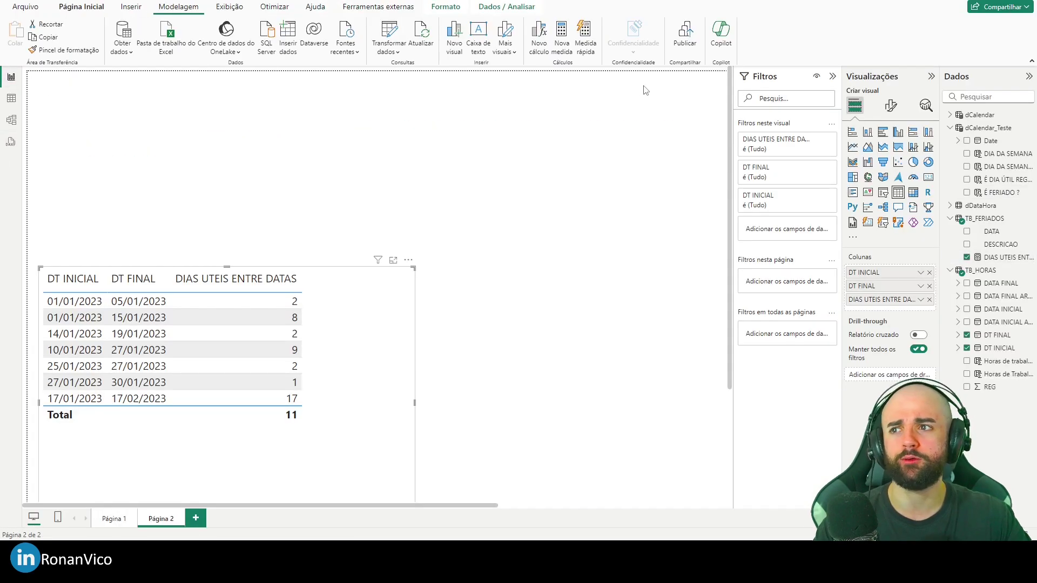
click(1004, 257)
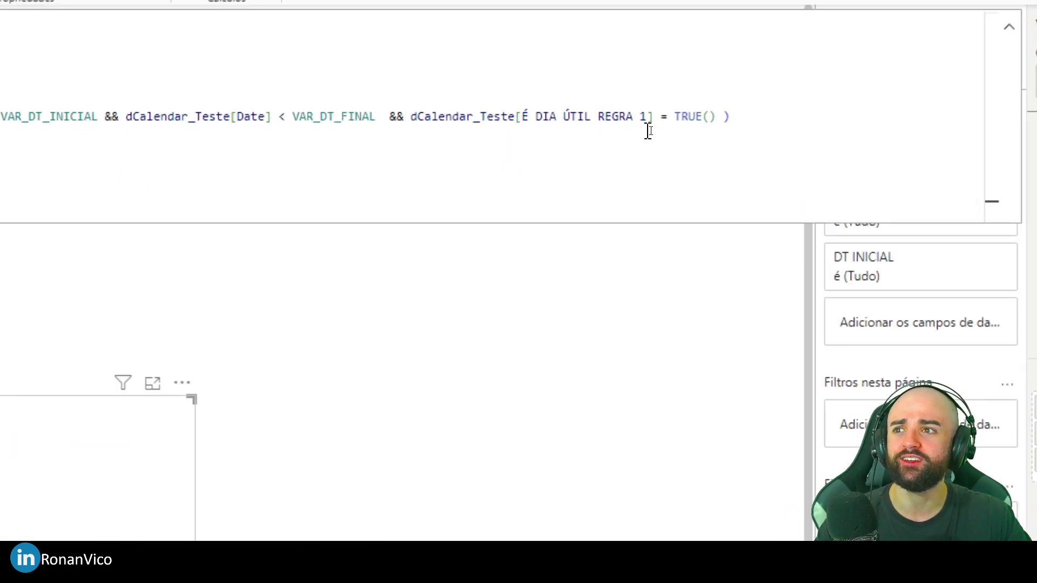
click(725, 117)
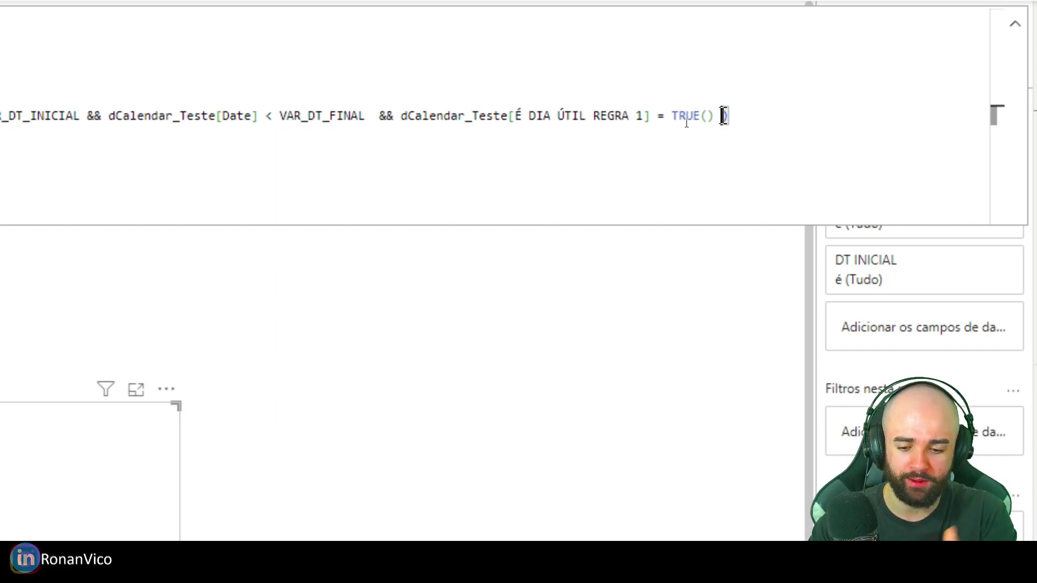
text(&& )
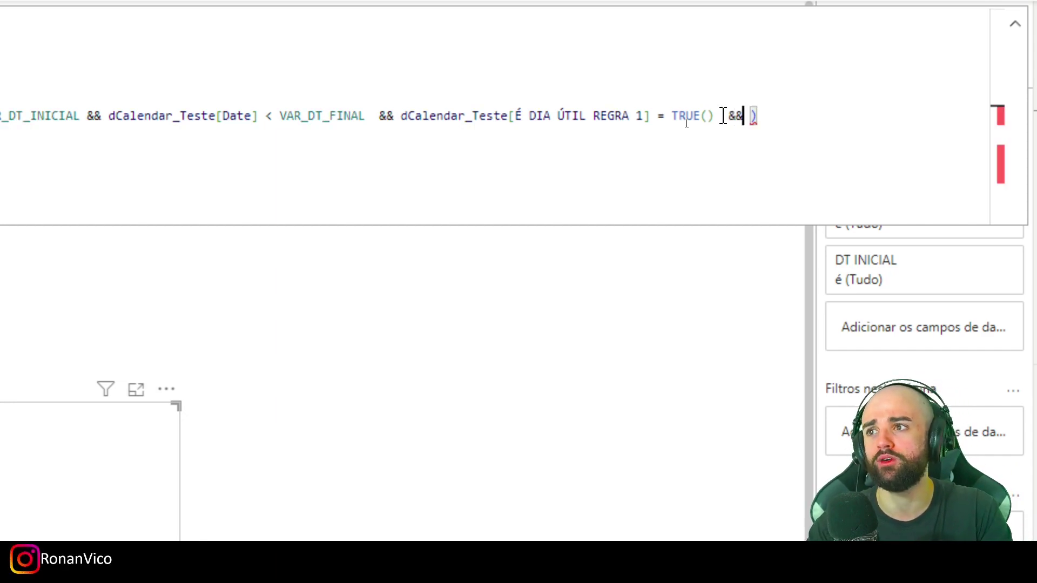
text(dCalendar_Teste[)
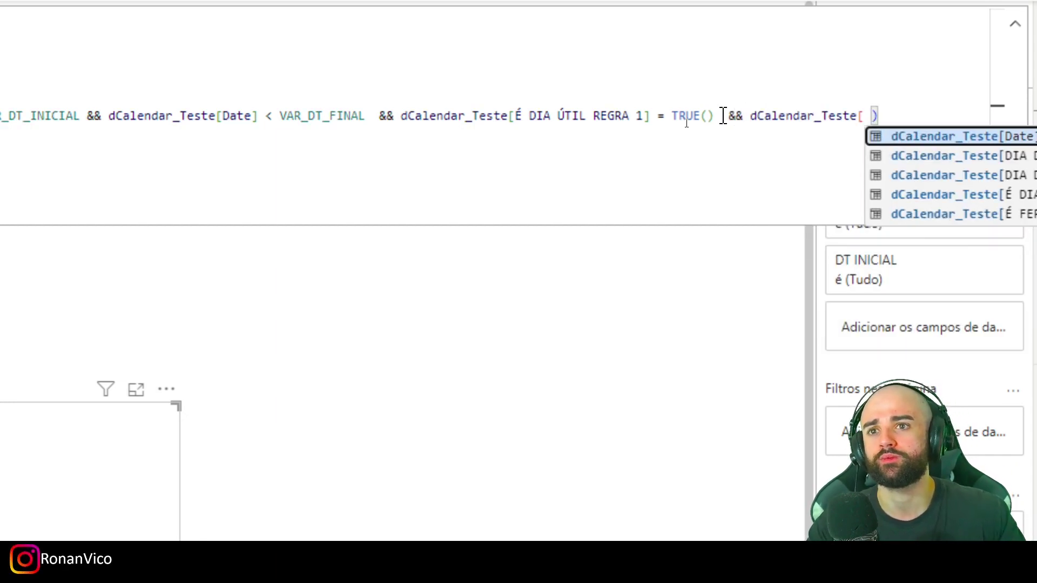
key(Down)
key(Down)
key(Down)
key(Down)
key(Tab)
text(= )
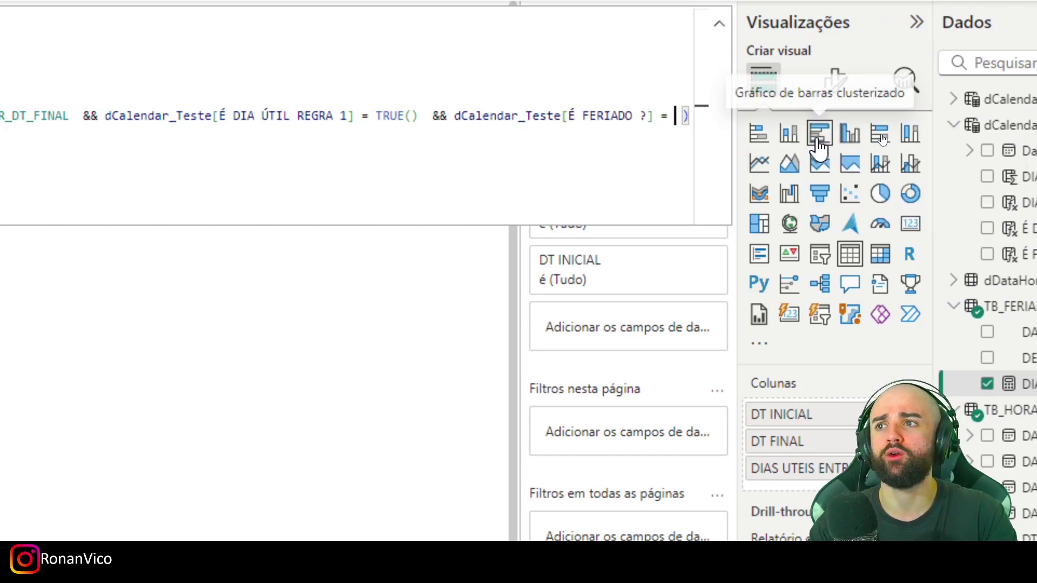
text(FALSE())
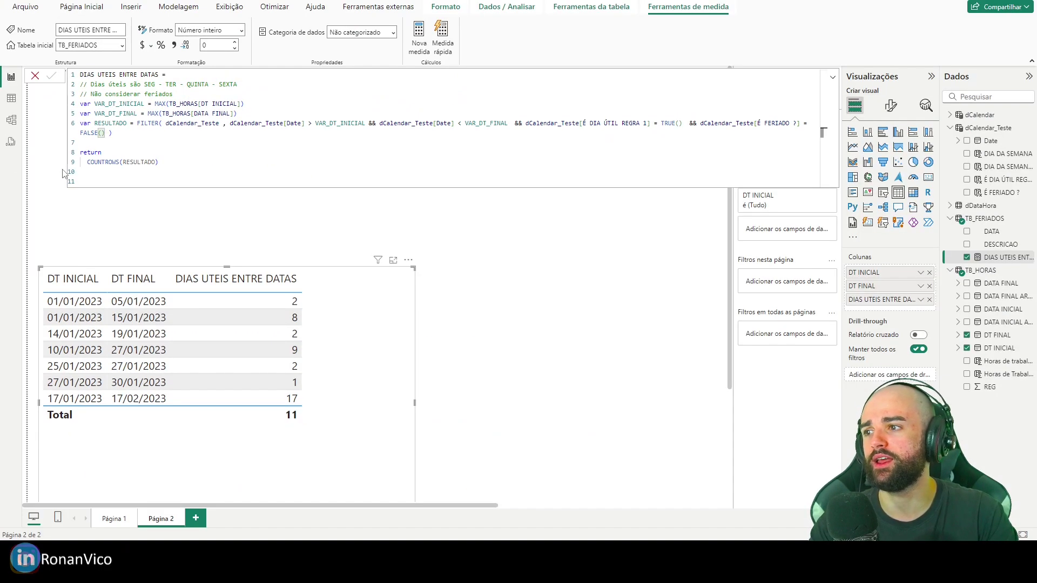
key(Return)
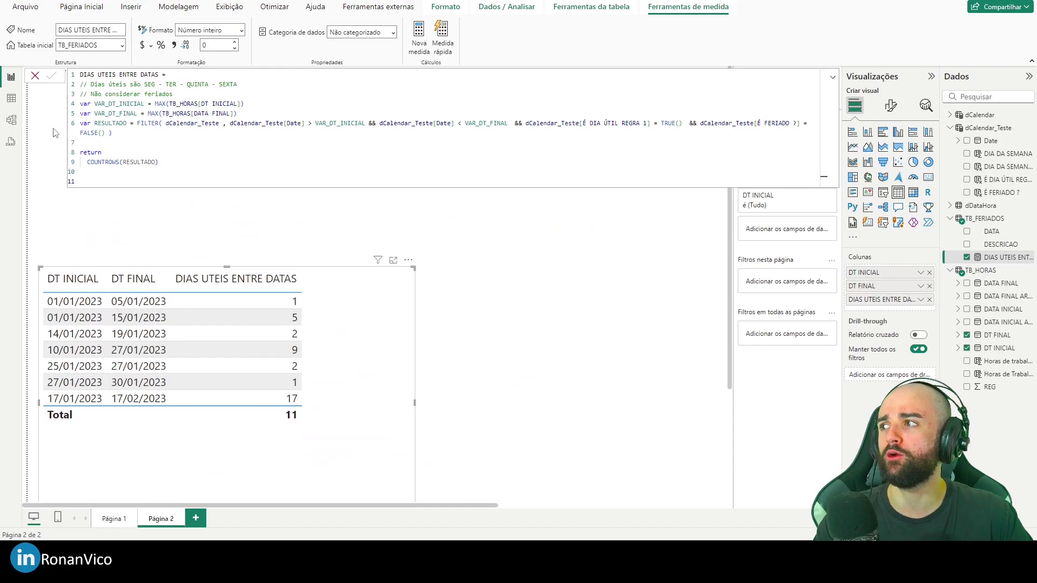
Step: Filter the É FERIADO ? column of the dCalendar_Teste data to show only False
click(11, 98)
click(370, 92)
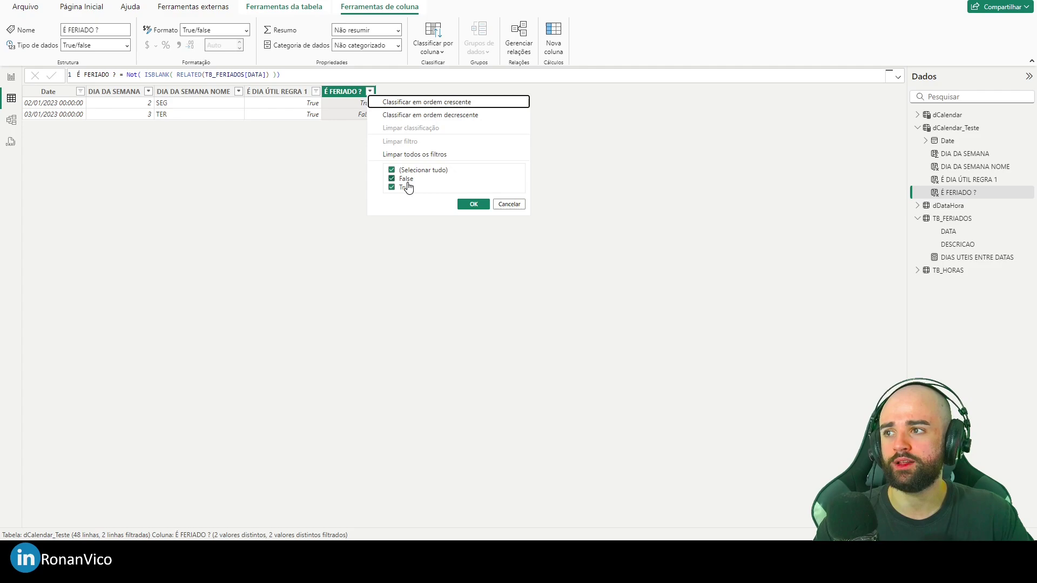
click(391, 187)
click(474, 203)
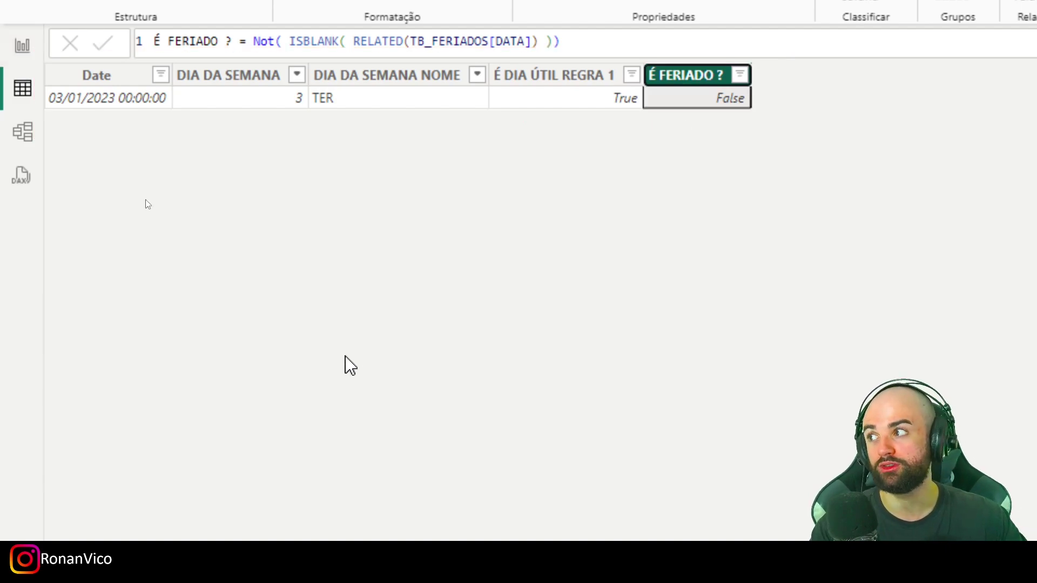
Step: Start a variable X with the NETWORKDAYS function above the return line of DIAS UTEIS ENTRE DATAS and examine the function's arguments
click(22, 52)
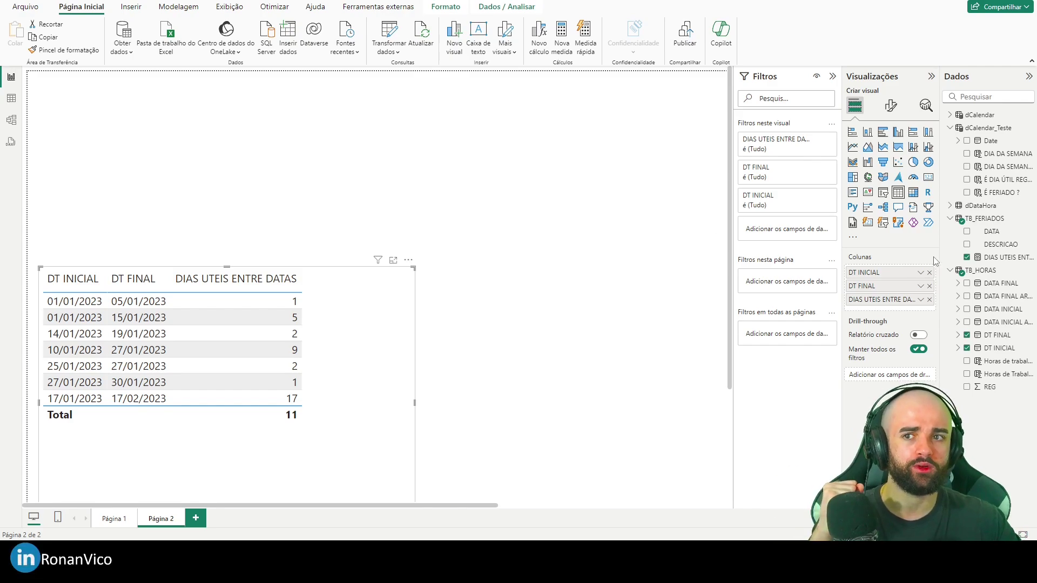
click(998, 258)
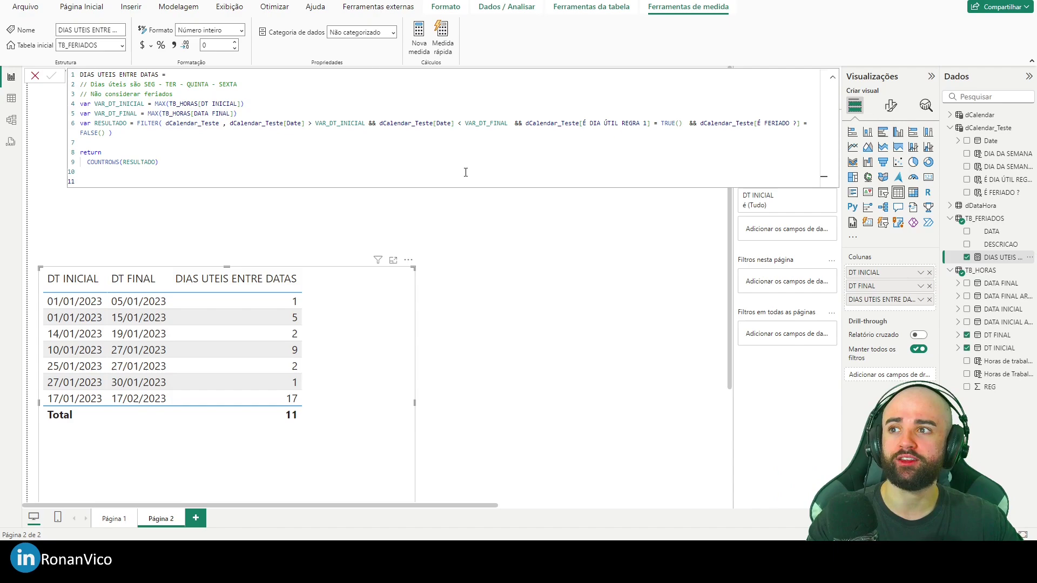
click(187, 141)
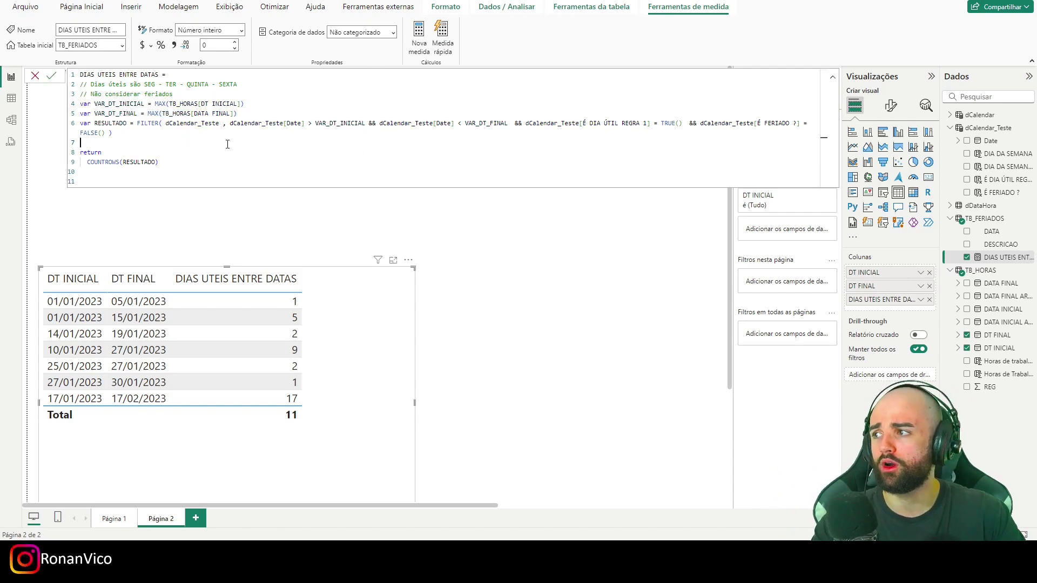
text(VAR X = NET)
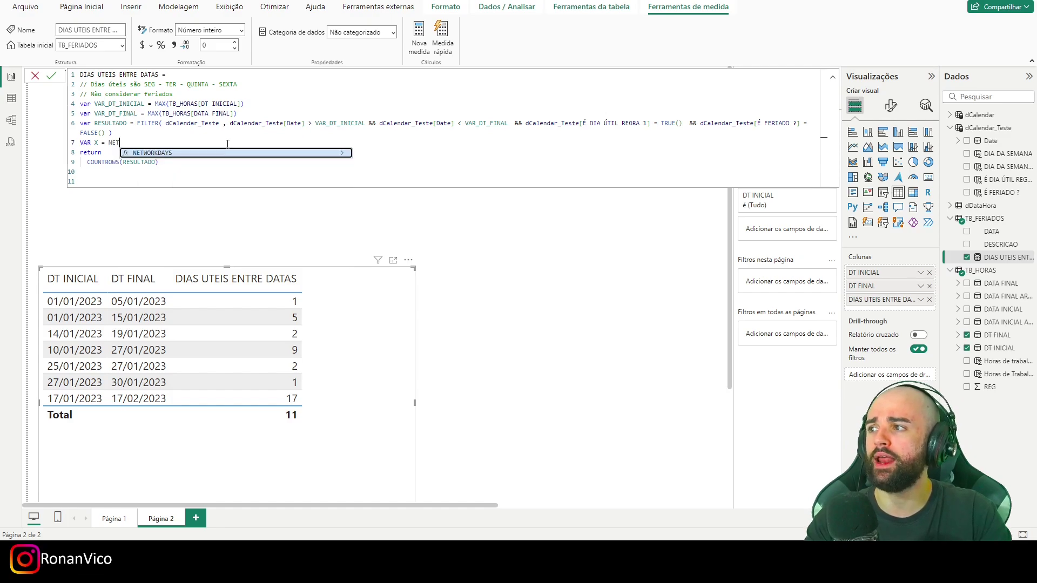
key(Tab)
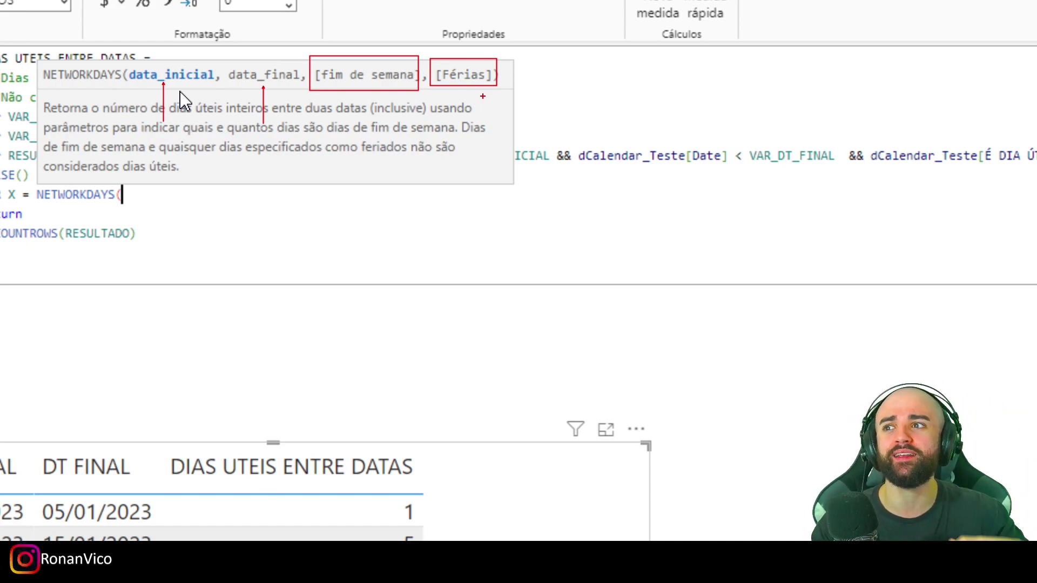
key(Escape)
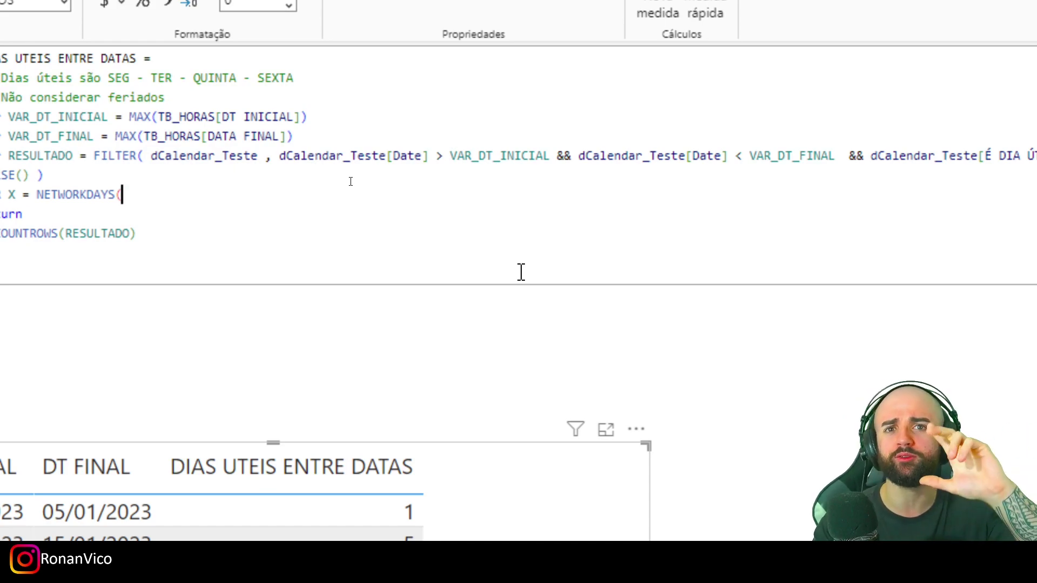
Step: Delete the unfinished VAR X = NETWORKDAYS( expression from the measure
key(Up)
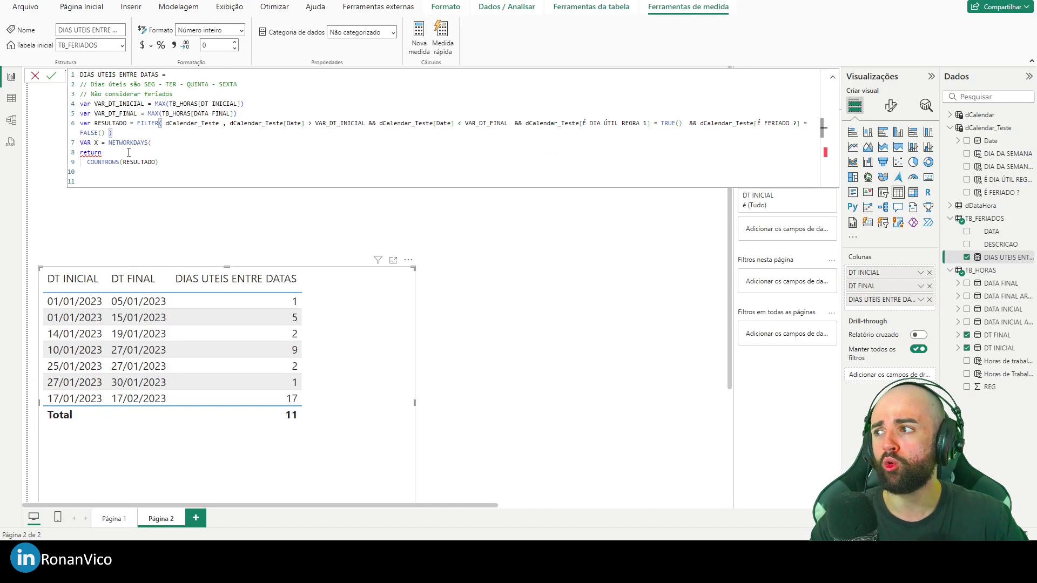
drag(24, 214, 10, 215)
drag(151, 143, 74, 144)
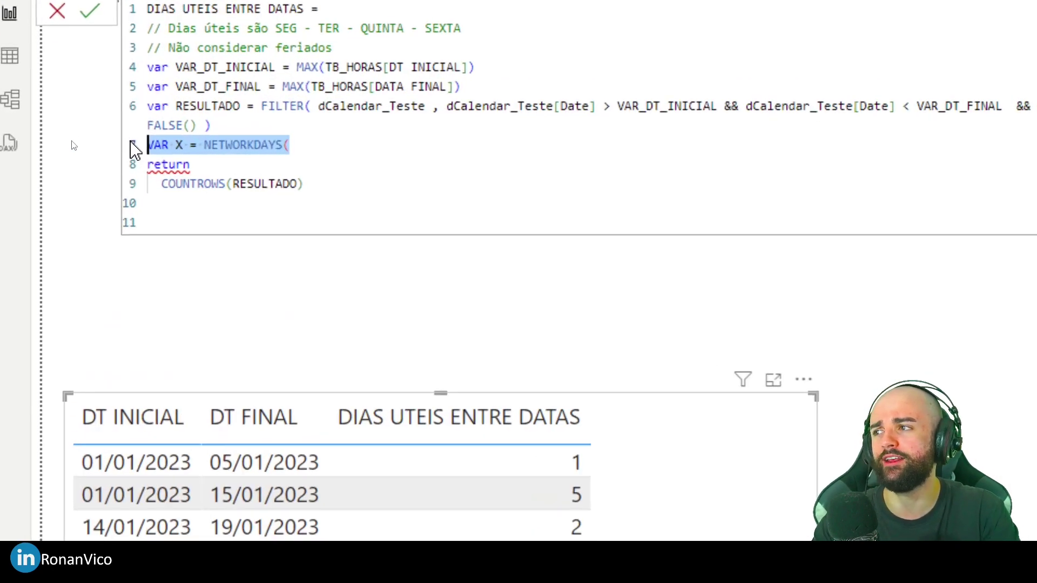
key(BackSpace)
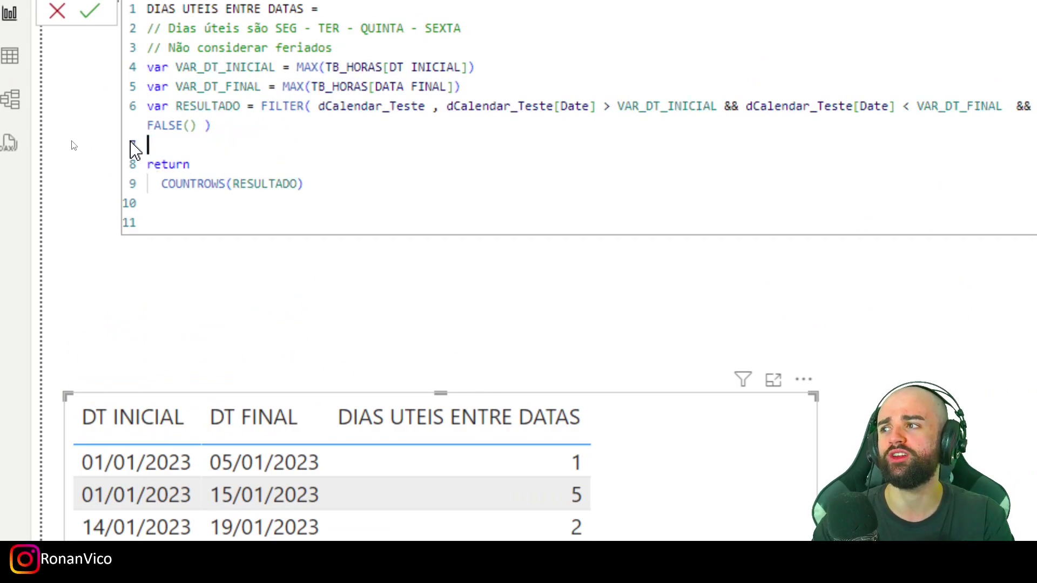